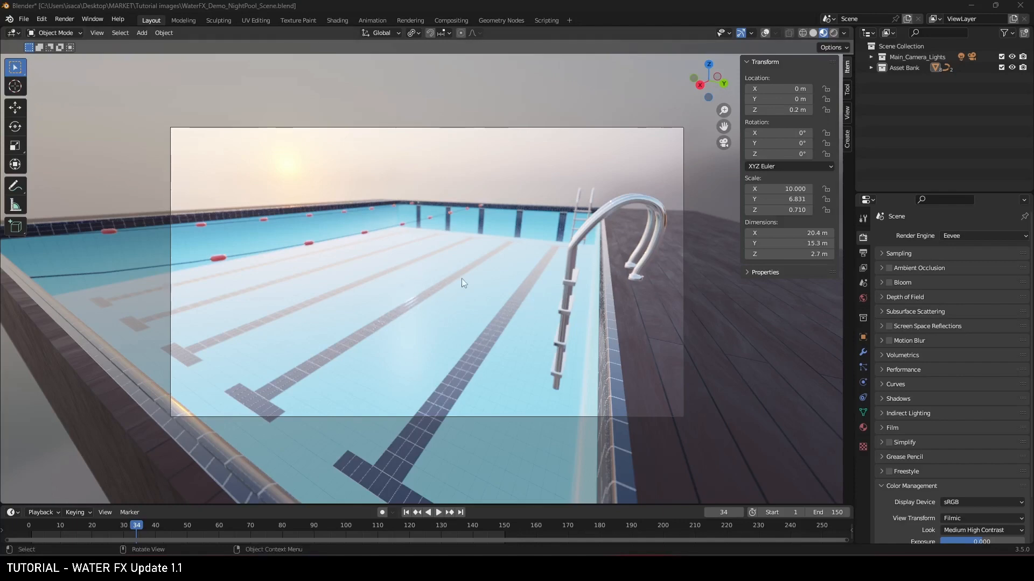
- Look over the empty pool scene, return to the camera view and play the animation
mouse_move(418, 295)
middle_down()
mouse_move(360, 305)
mouse_move(431, 306)
mouse_move(434, 294)
middle_up()
scroll(360, 305, down, 5)
scroll(433, 294, up, 3)
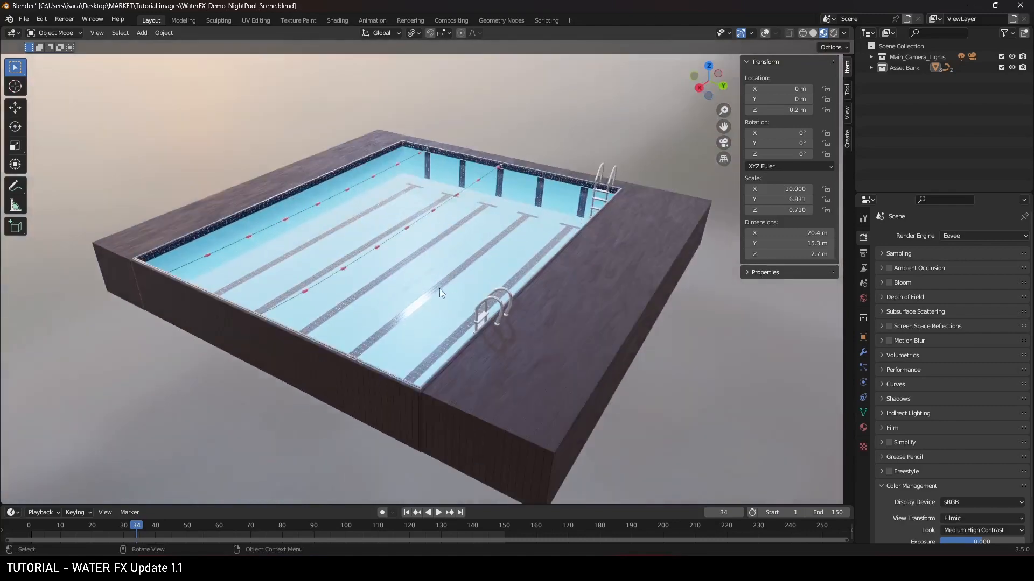
key(KP_0)
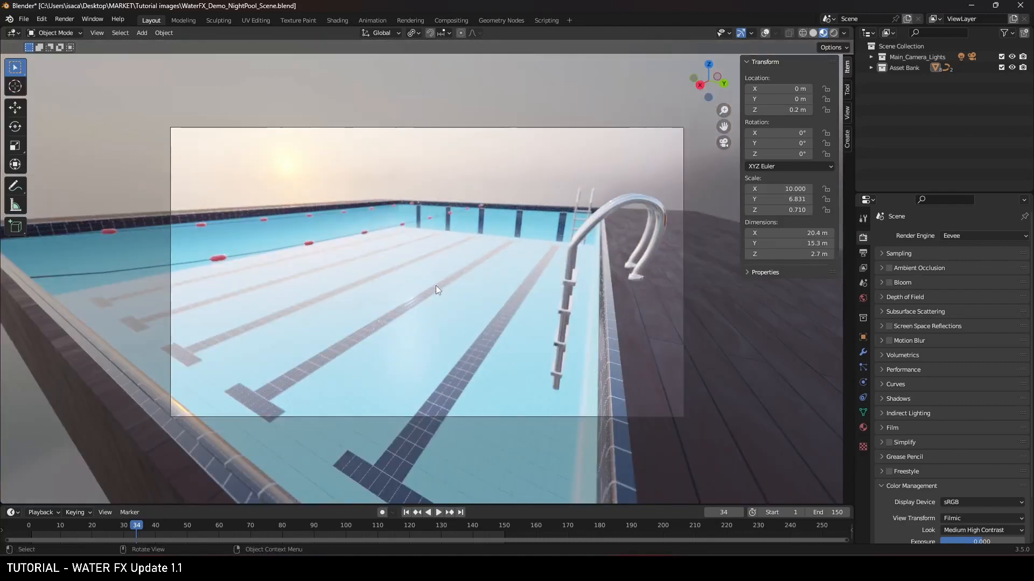
key(space)
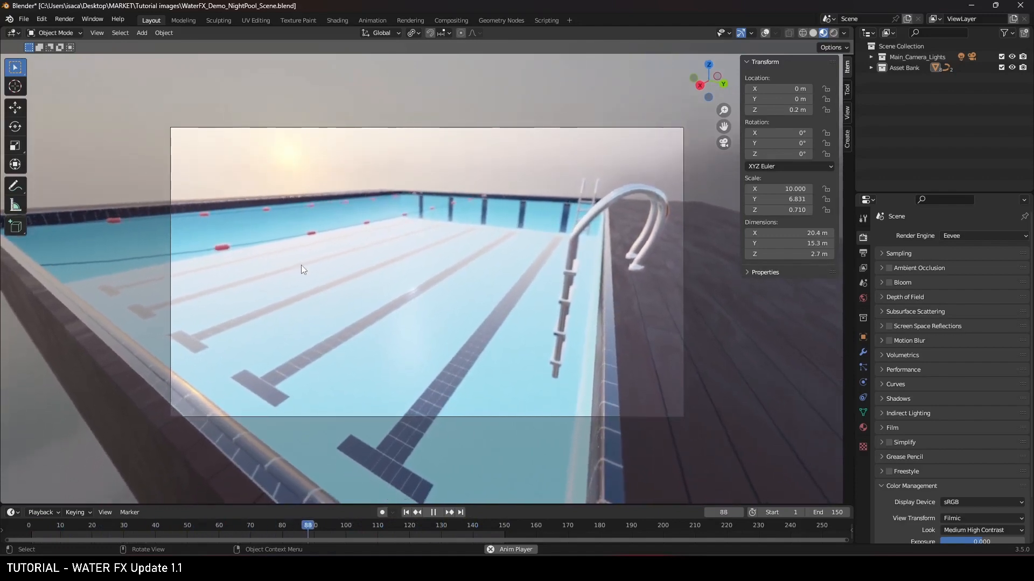
key(space)
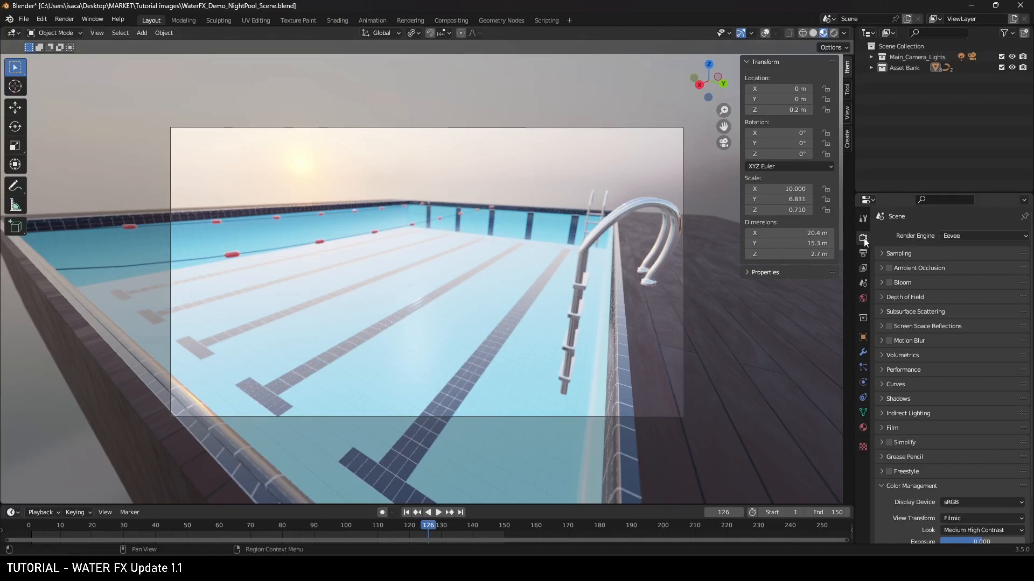
- Enable Ambient Occlusion for the Eevee render and set its distance to 10 m
click(883, 268)
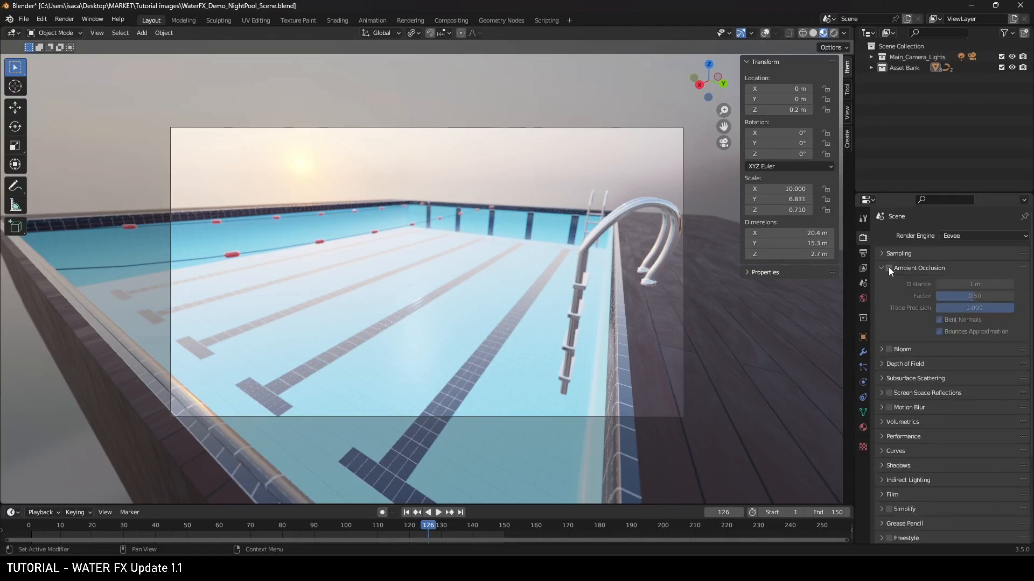
click(888, 269)
click(964, 284)
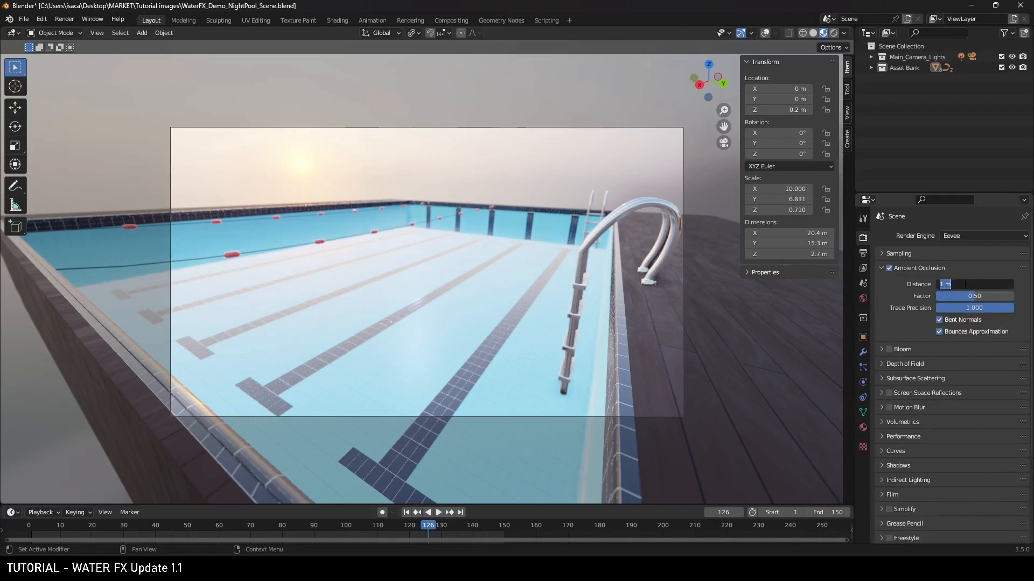
text(10)
key(Return)
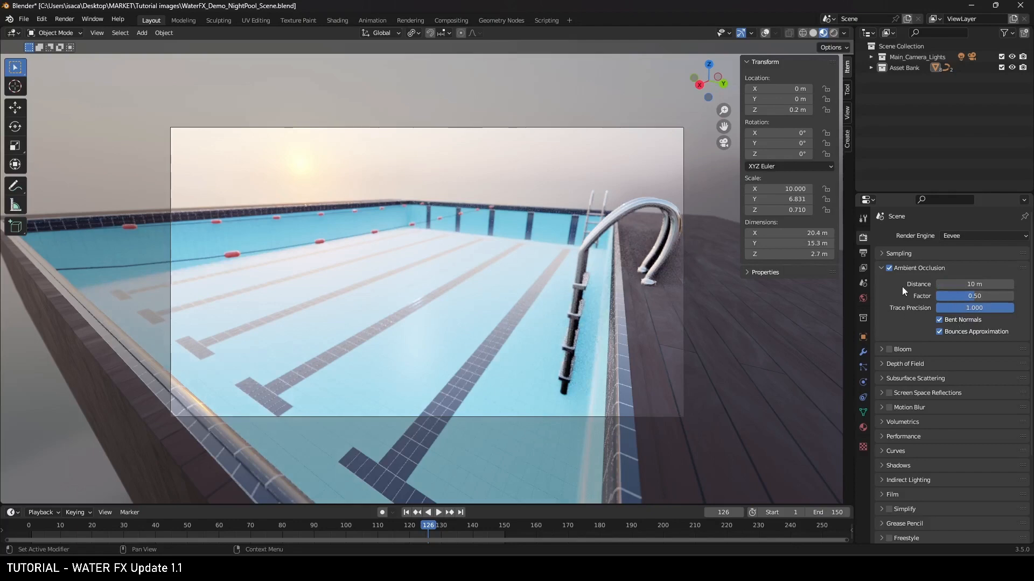
- Enable Screen Space Reflections with Refraction, and set both Trace Precision and Max Roughness to 1
click(906, 393)
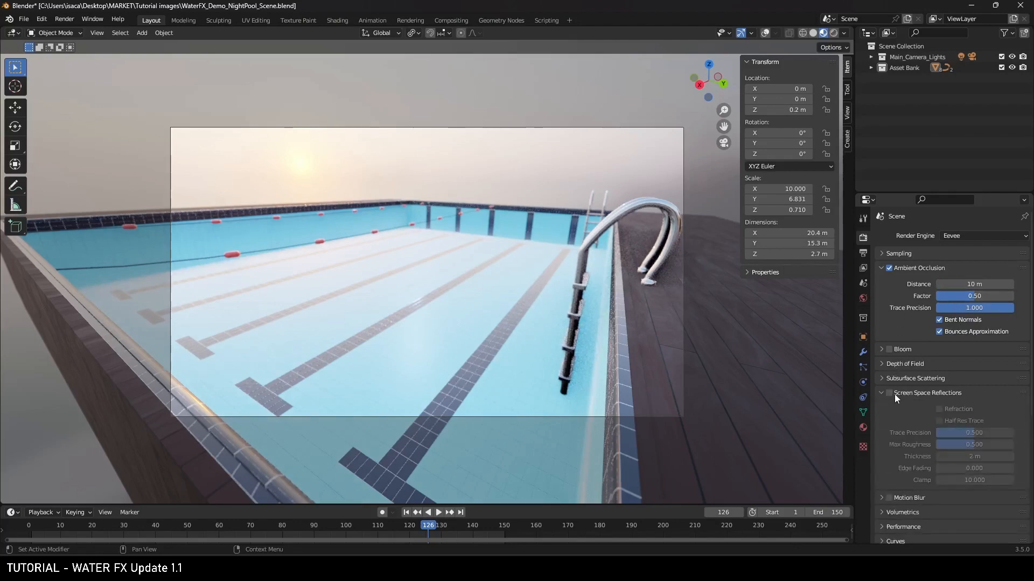
click(889, 393)
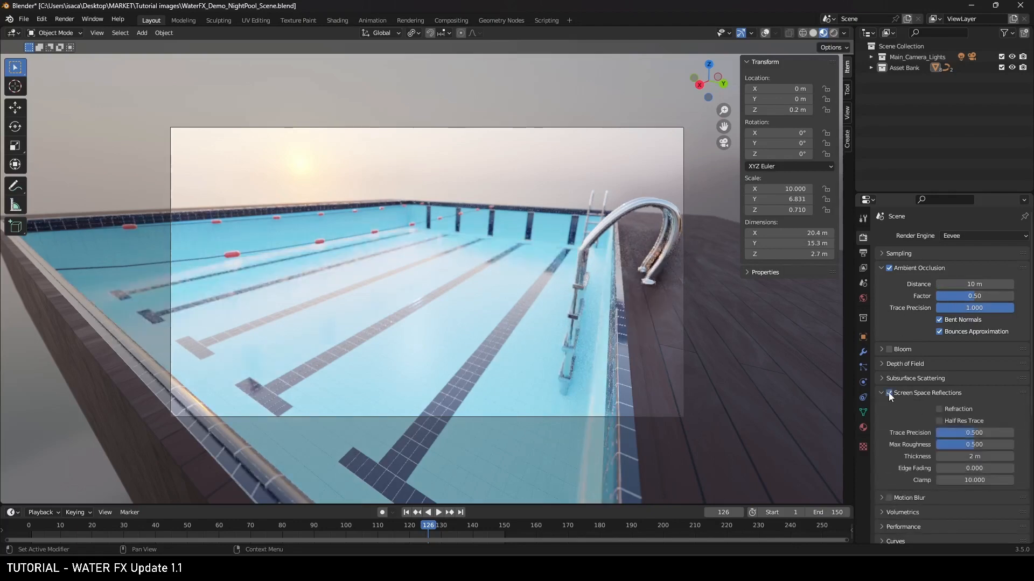
click(945, 409)
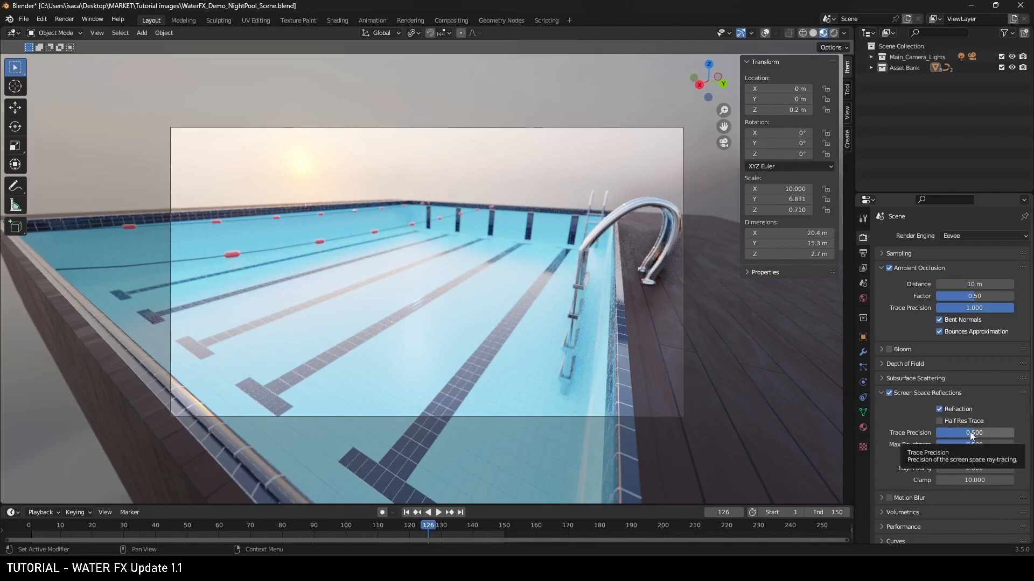
click(970, 433)
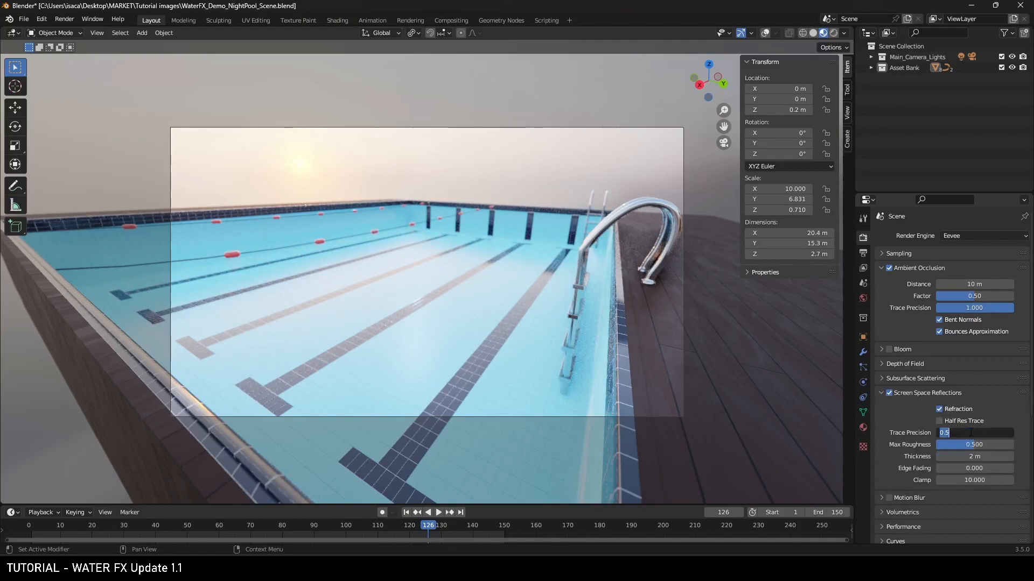
text(1)
key(Return)
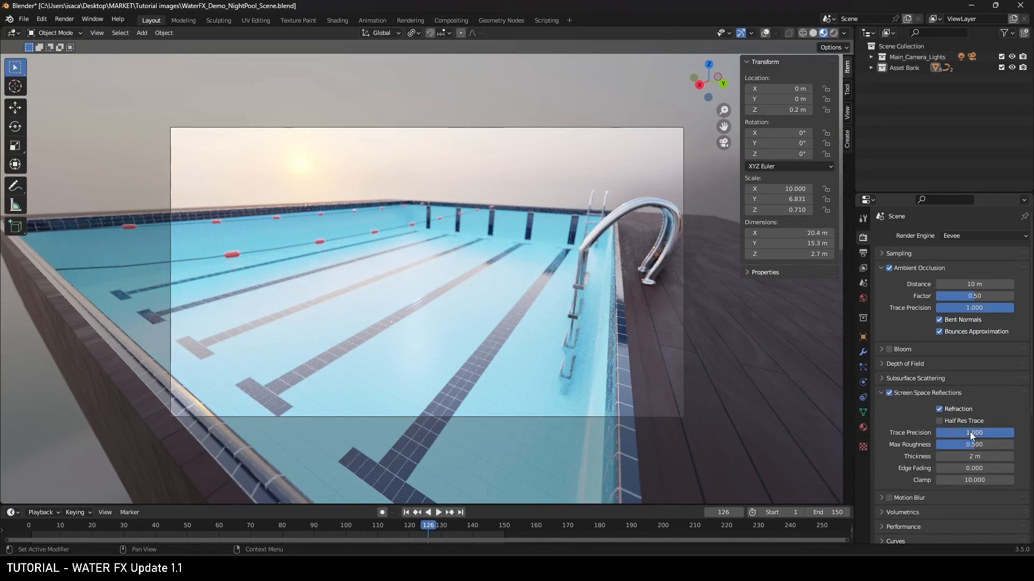
click(968, 445)
text(1)
key(Return)
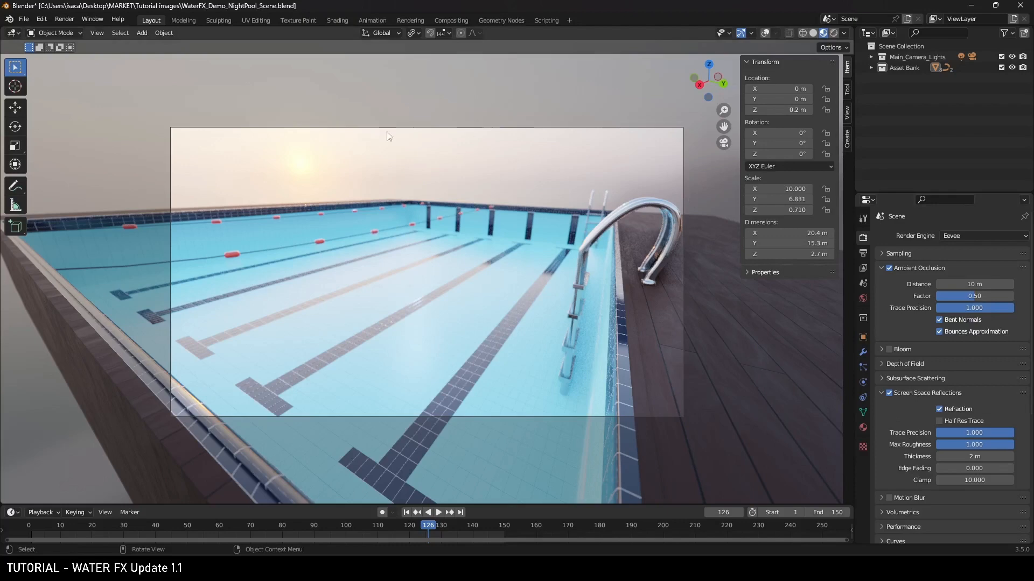
- Append the WaterFX Collection from WaterFX_Demo_SourceFiles_1.1.blend in the PostShade_WaterFX 1.1 folder
click(28, 20)
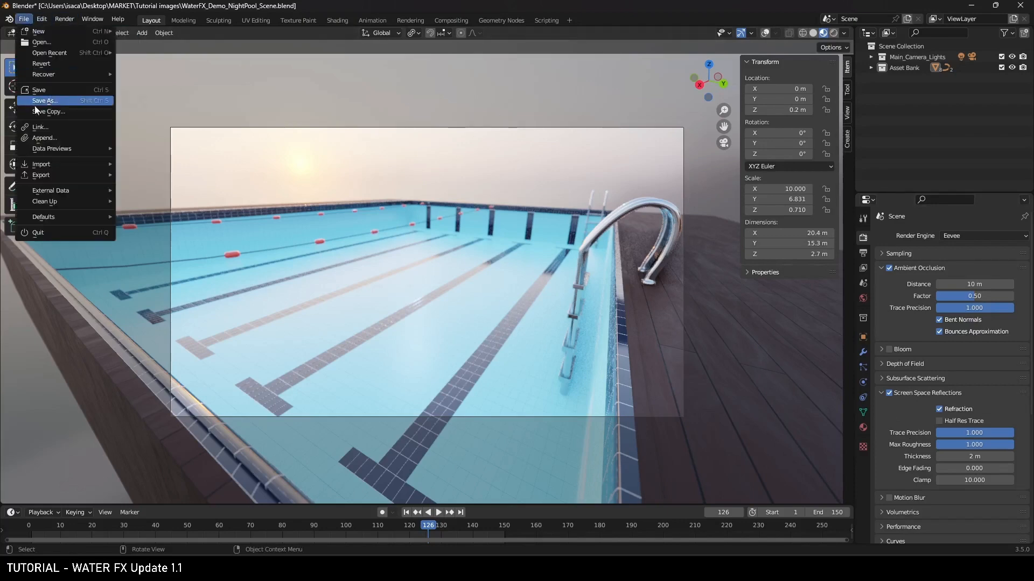
click(44, 138)
click(402, 140)
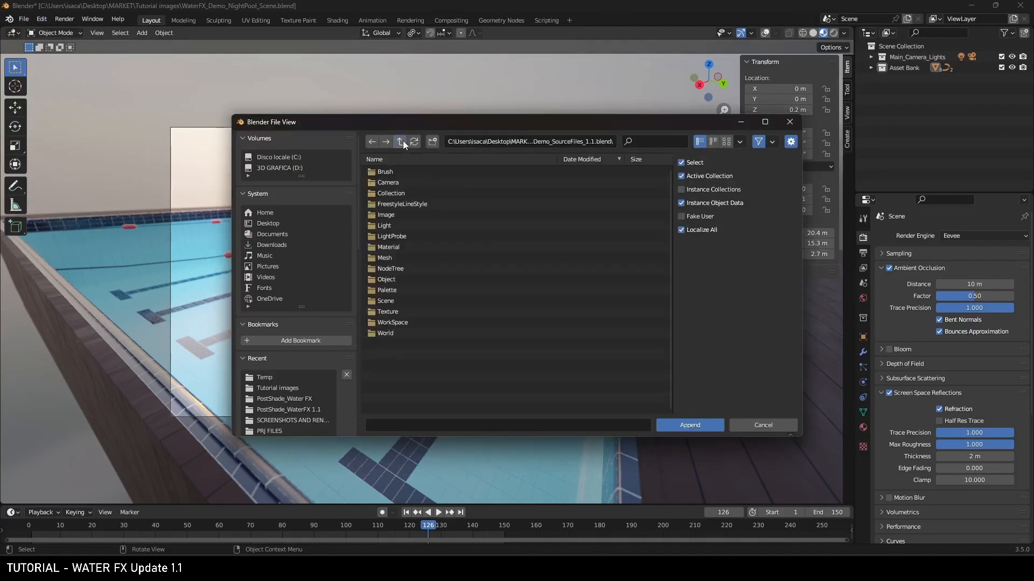
click(403, 140)
click(403, 140)
click(402, 141)
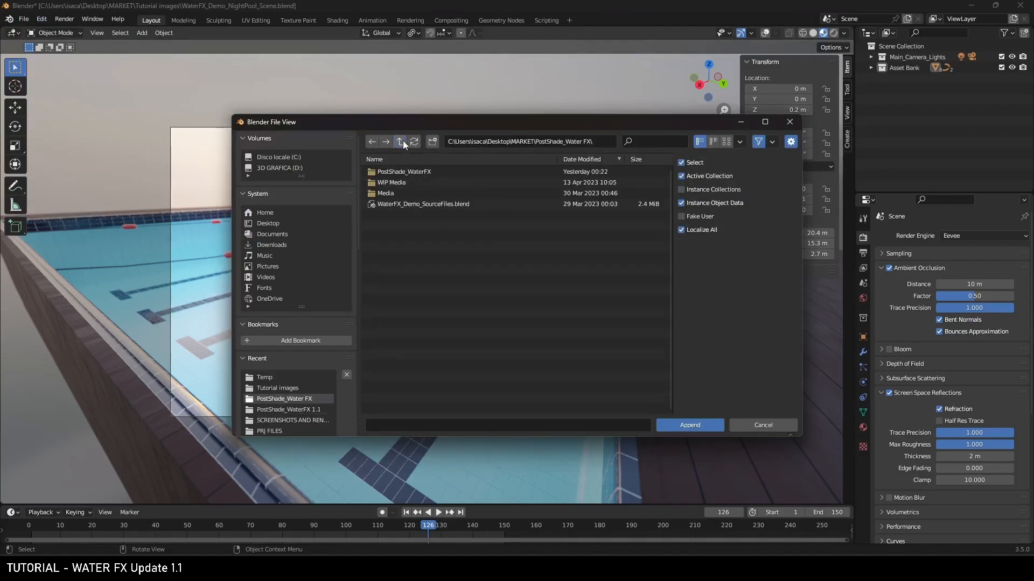
double_click(399, 171)
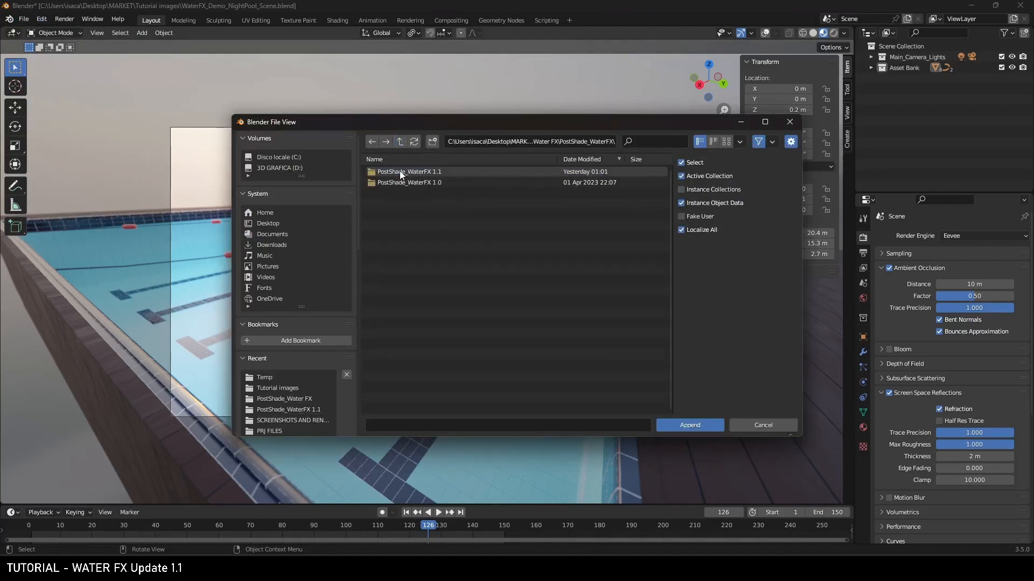
double_click(438, 171)
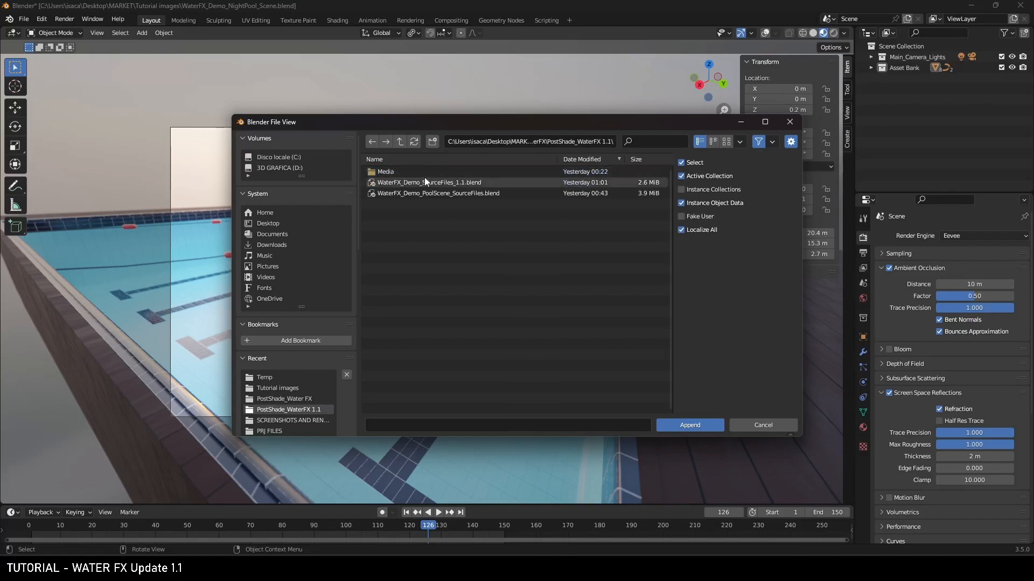
double_click(430, 184)
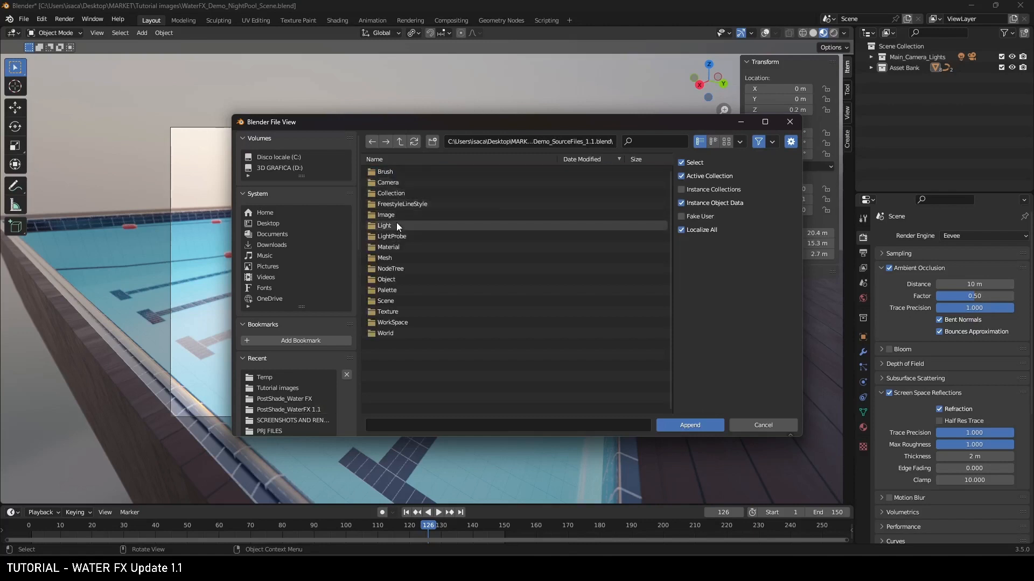
double_click(398, 189)
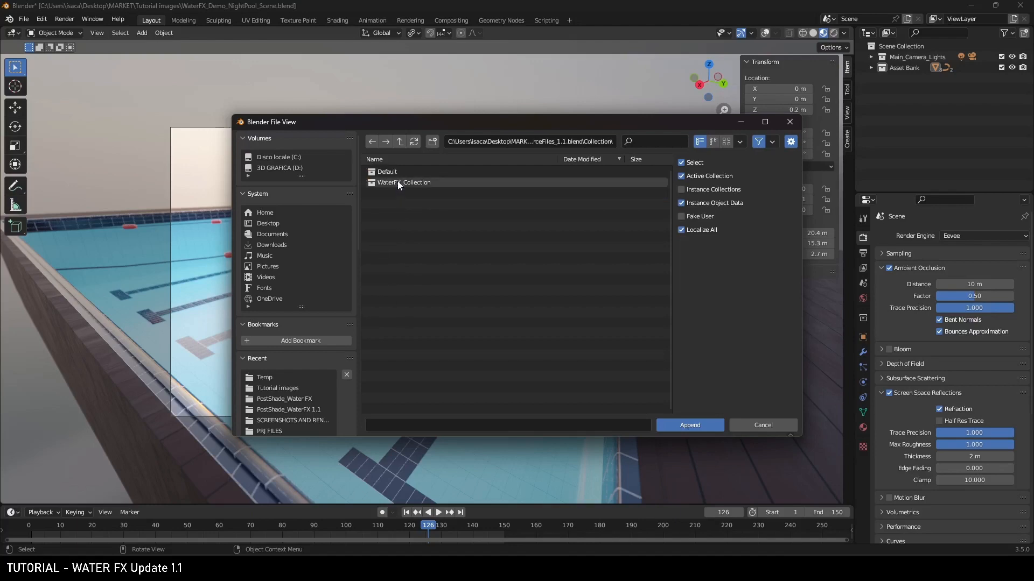
double_click(396, 183)
- Scale the appended water block uniformly to about 2.01 from the top view to cover the pool's length
scroll(489, 193, down, 3)
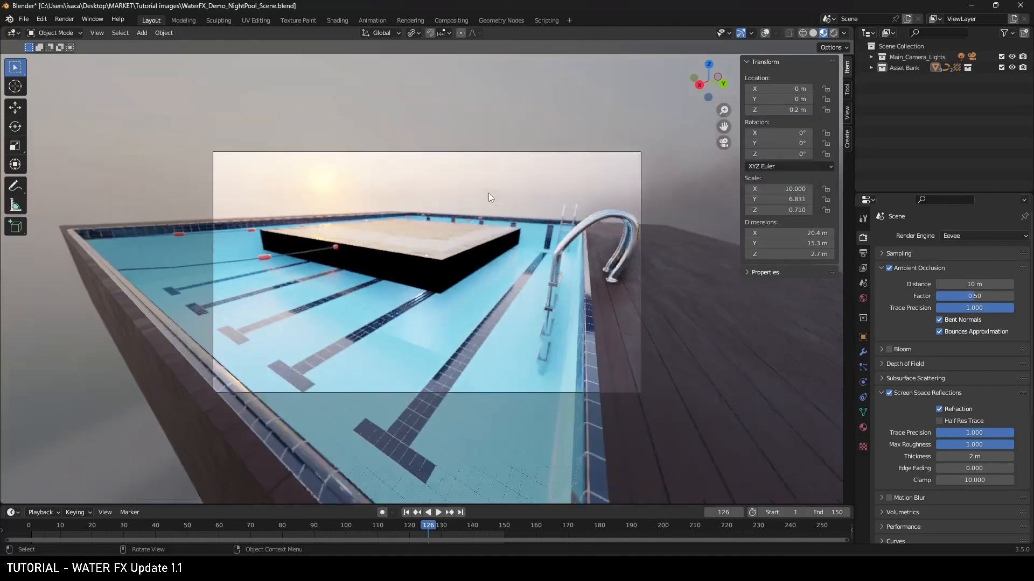
scroll(506, 193, up, 2)
middle_drag(521, 215, 519, 217)
scroll(519, 218, down, 4)
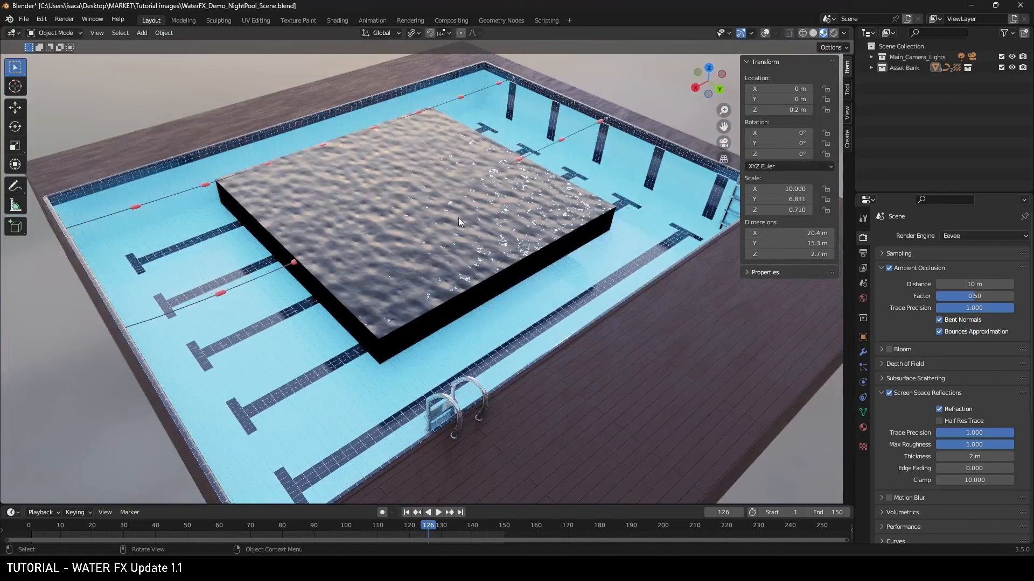
key(KP_7)
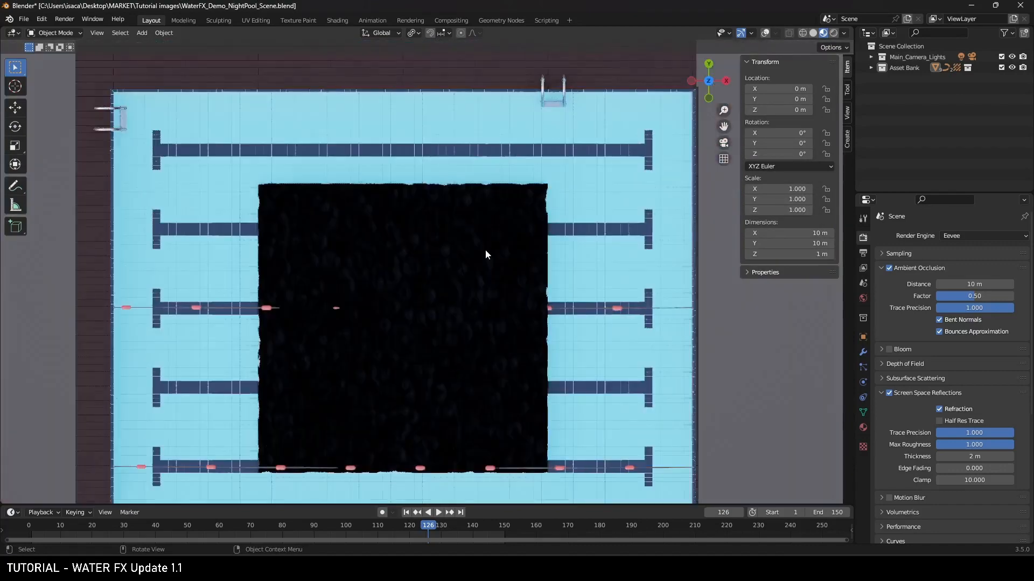
scroll(486, 257, down, 2)
key(s)
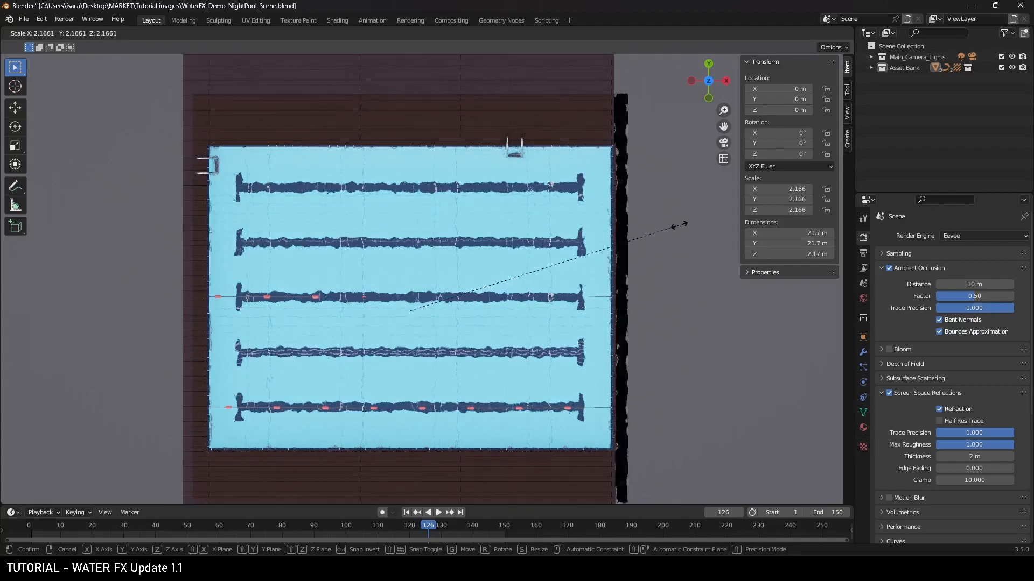
click(648, 224)
- Stretch the water block along Z only, to a scale of about 2.8
middle_drag(566, 194, 532, 97)
key(s)
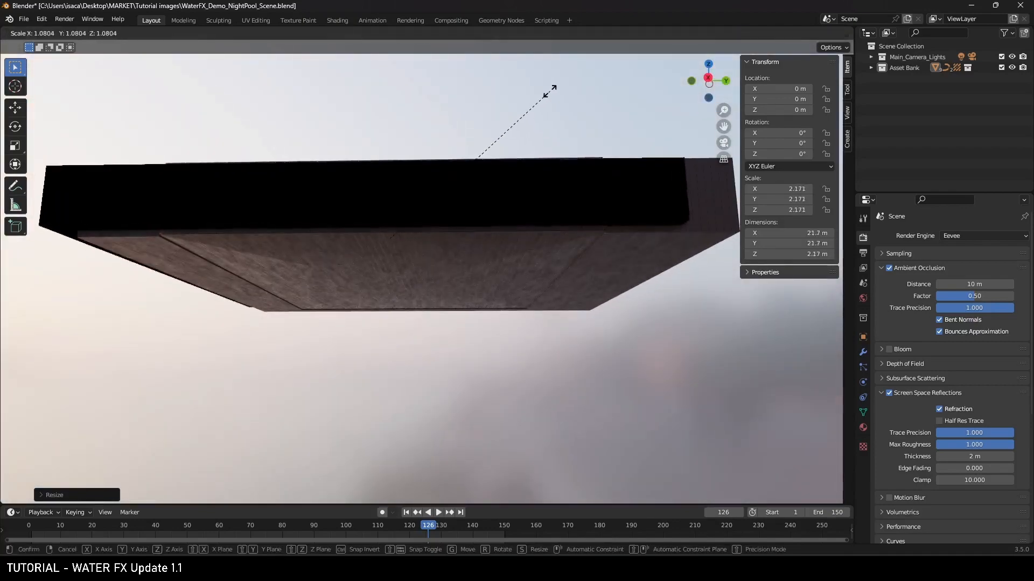
key(z)
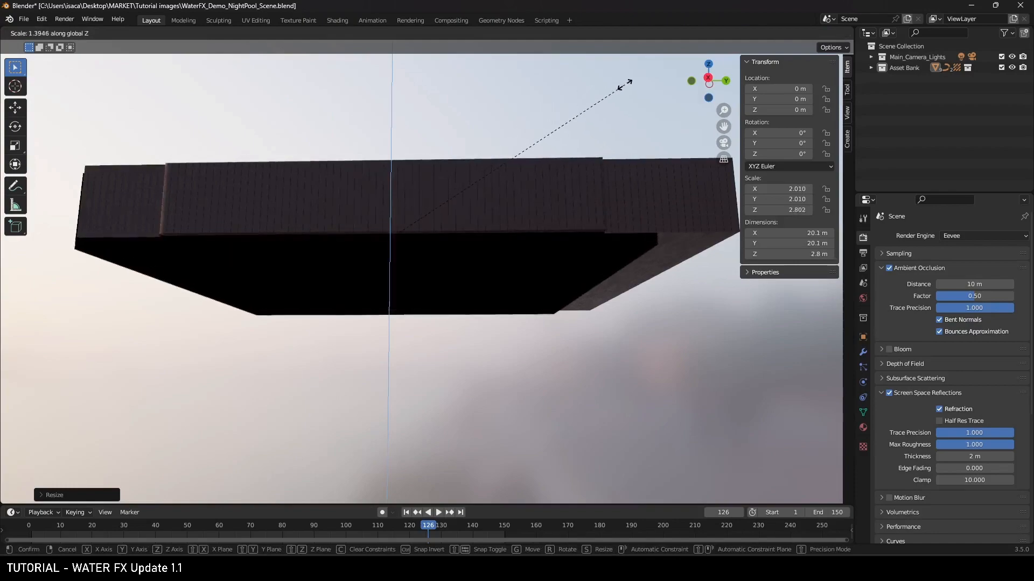
click(623, 85)
- Fine-tune the water block's overall size from the top view to an X and Y scale of about 2.02
middle_drag(623, 86, 569, 177)
key(KP_7)
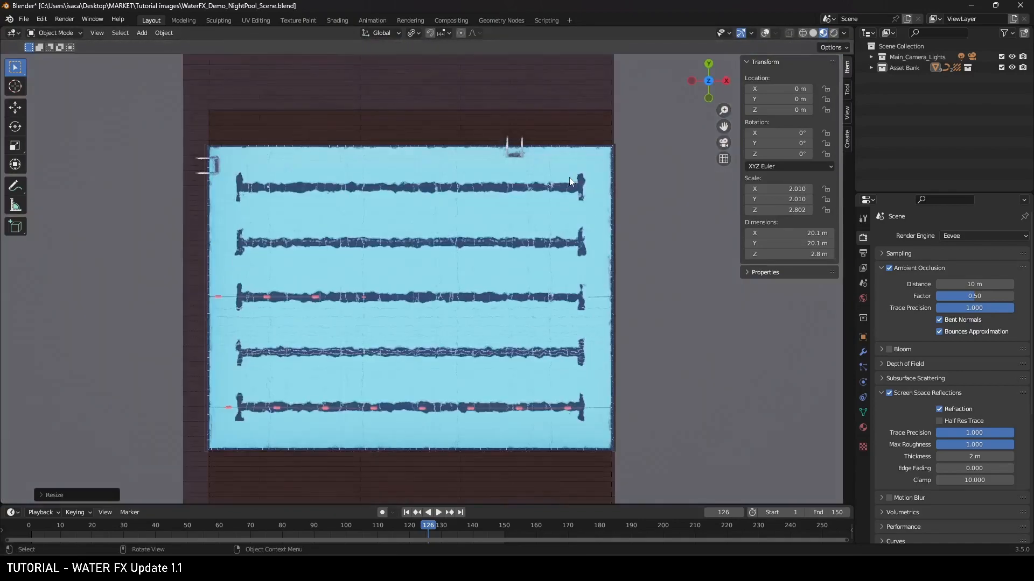
key(s)
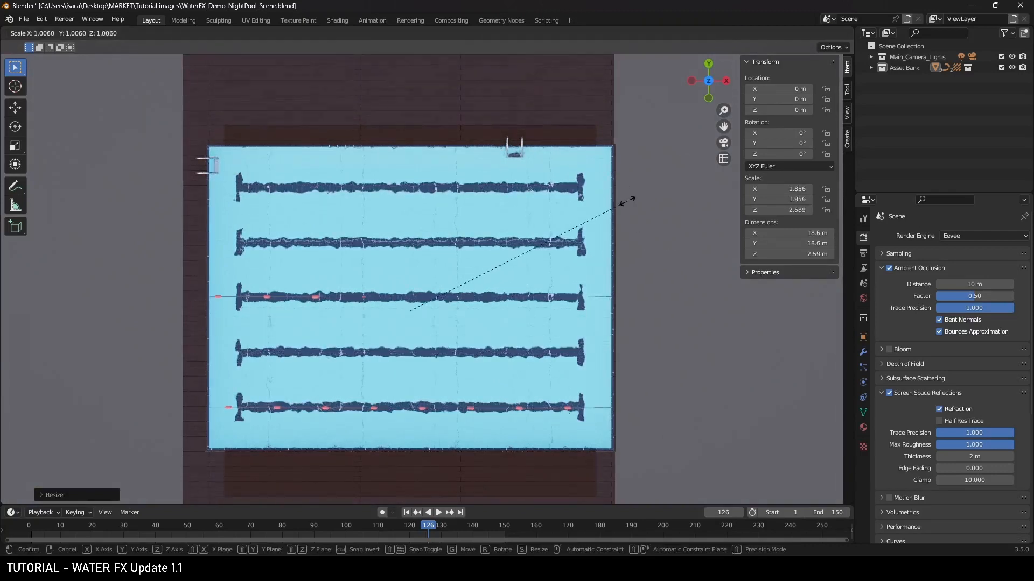
click(721, 141)
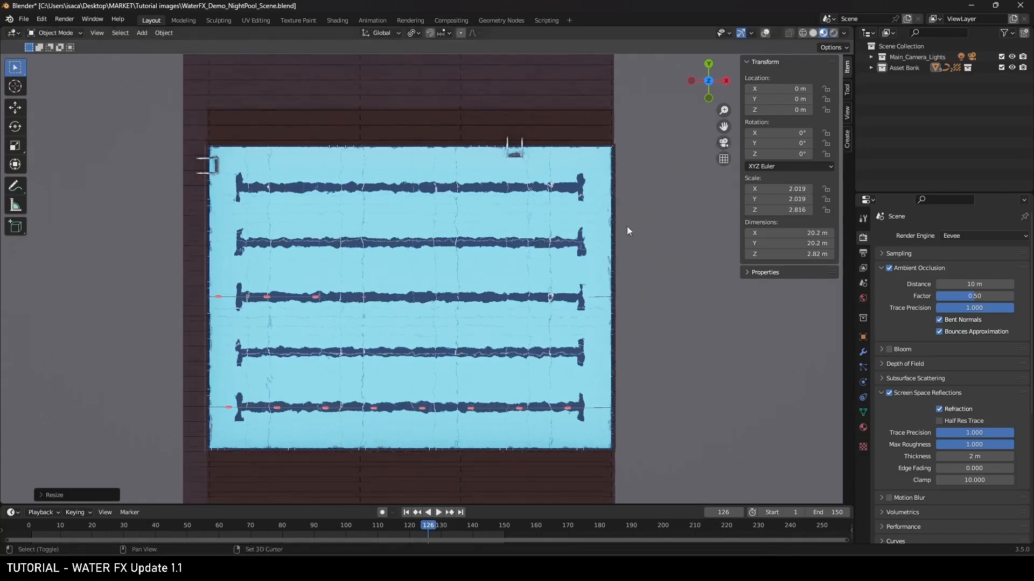
- Show the viewport overlays
middle_drag(565, 185, 520, 141)
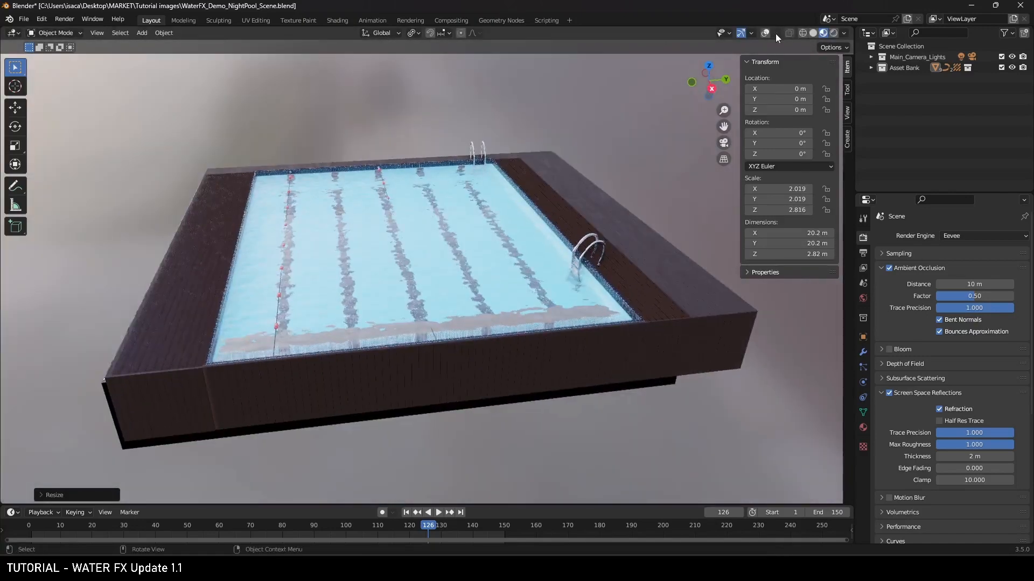
click(766, 33)
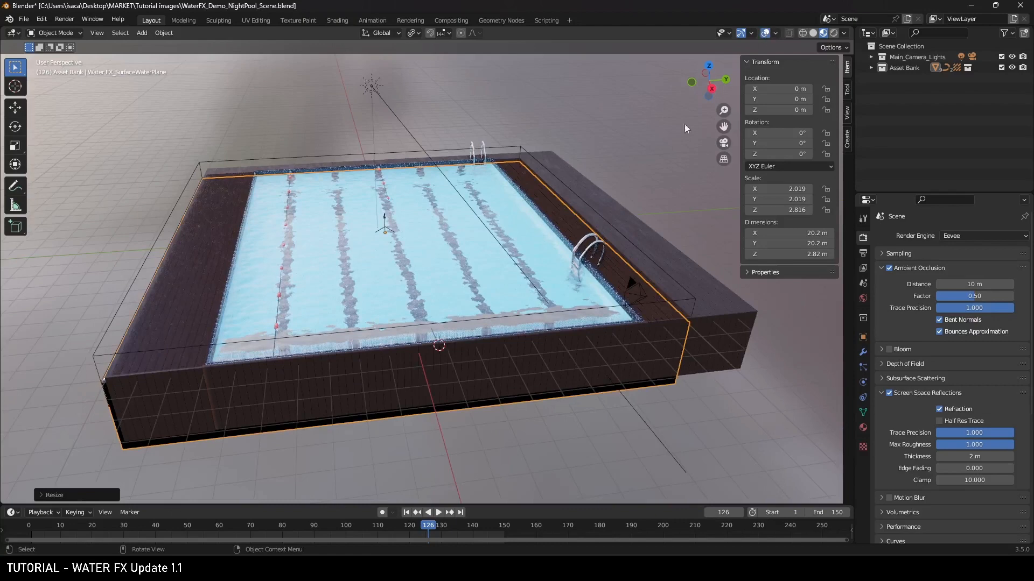
- Move the WaterFX reflection plane over the pool from the top view, to about X -0.34 m and Y 0.78 m
click(384, 228)
key(KP_7)
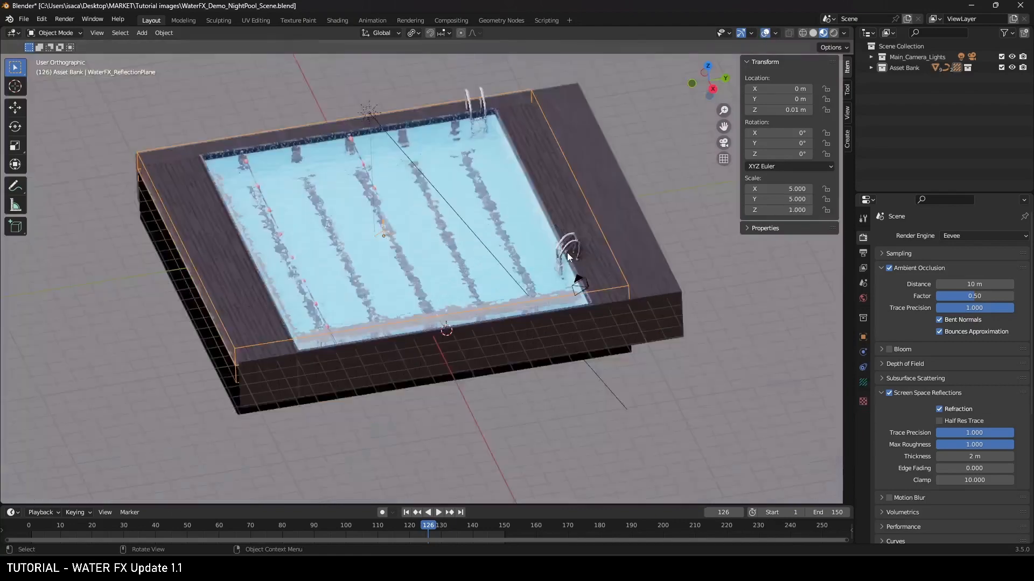
key(g)
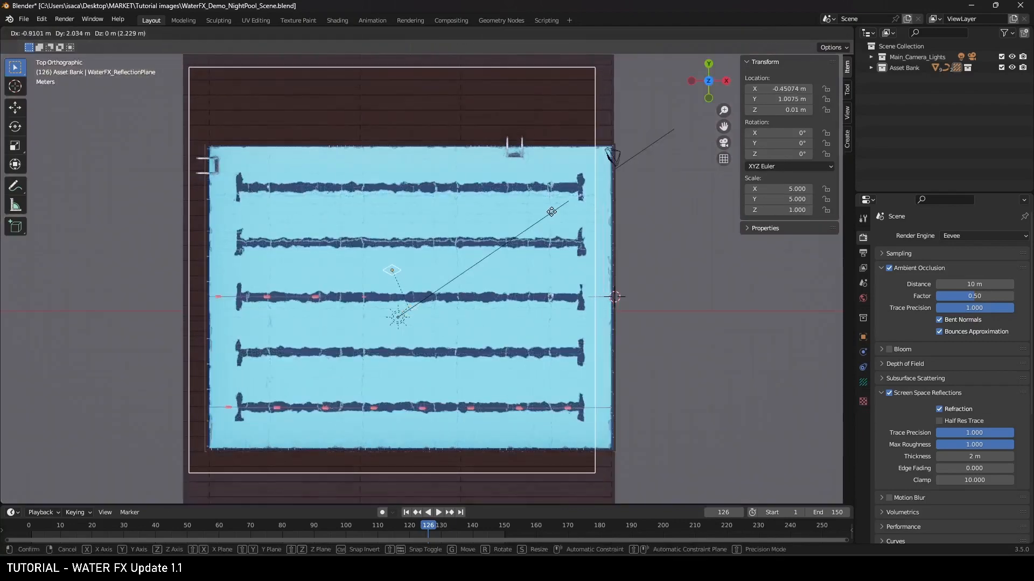
click(552, 263)
scroll(551, 263, down, 3)
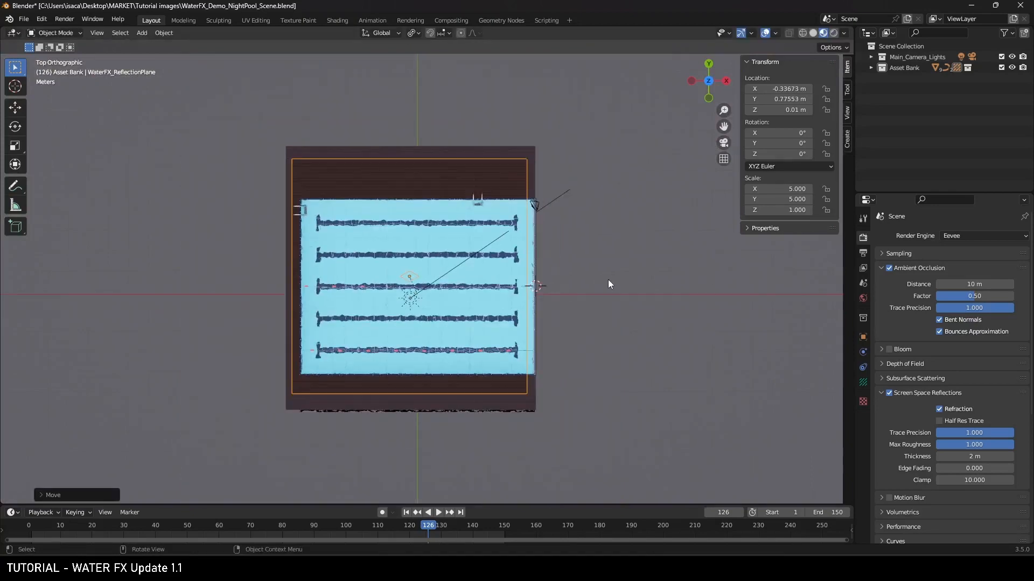
- Scale the reflection plane to about 5.46 on X and Y, nudge it to X -0.31 m, and view through the camera
key(s)
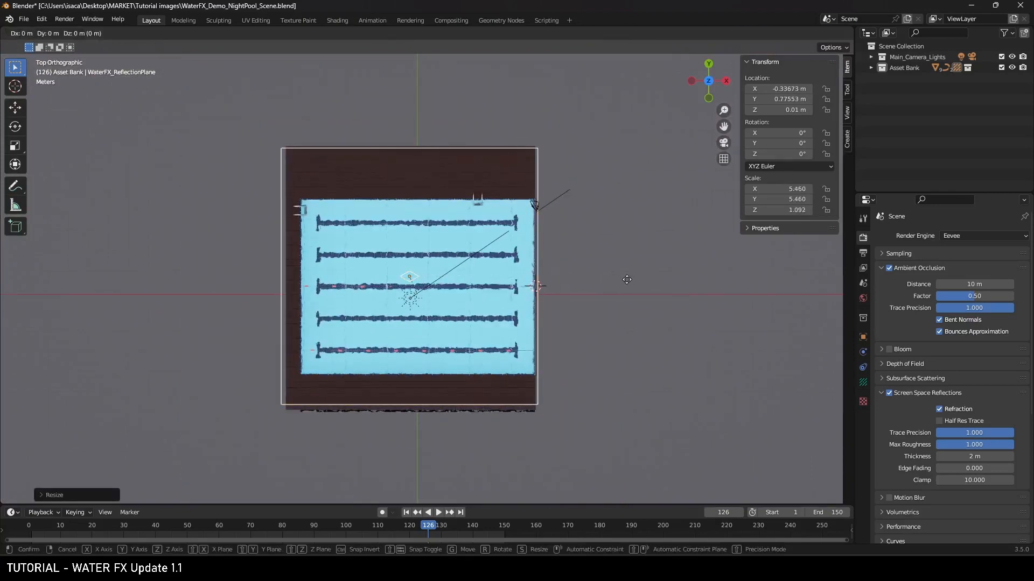
click(630, 280)
middle_drag(632, 280, 442, 197)
scroll(443, 197, up, 3)
key(KP_0)
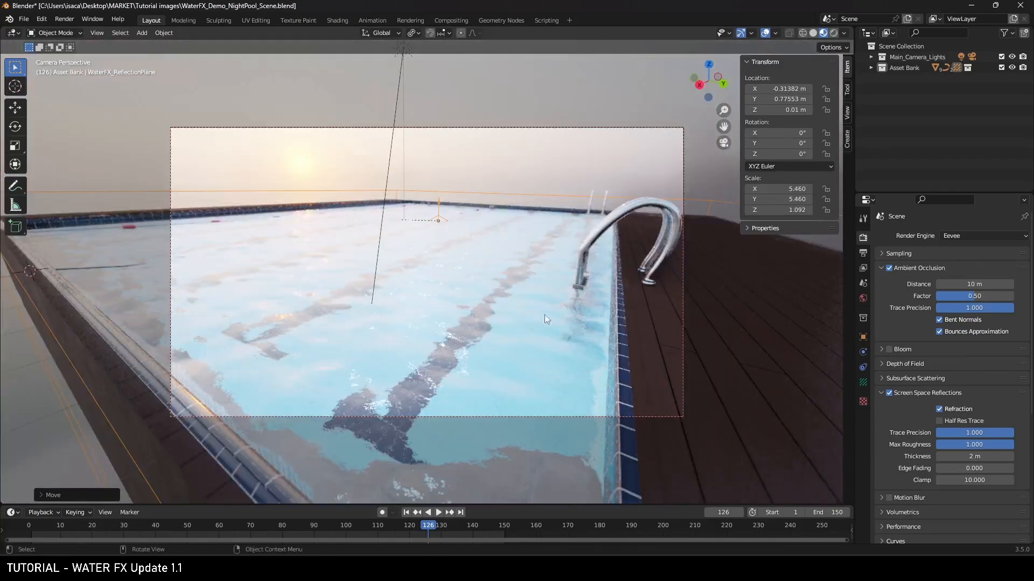
- Open the water surface plane's material in the Shading workspace and switch the viewport to material preview
click(454, 286)
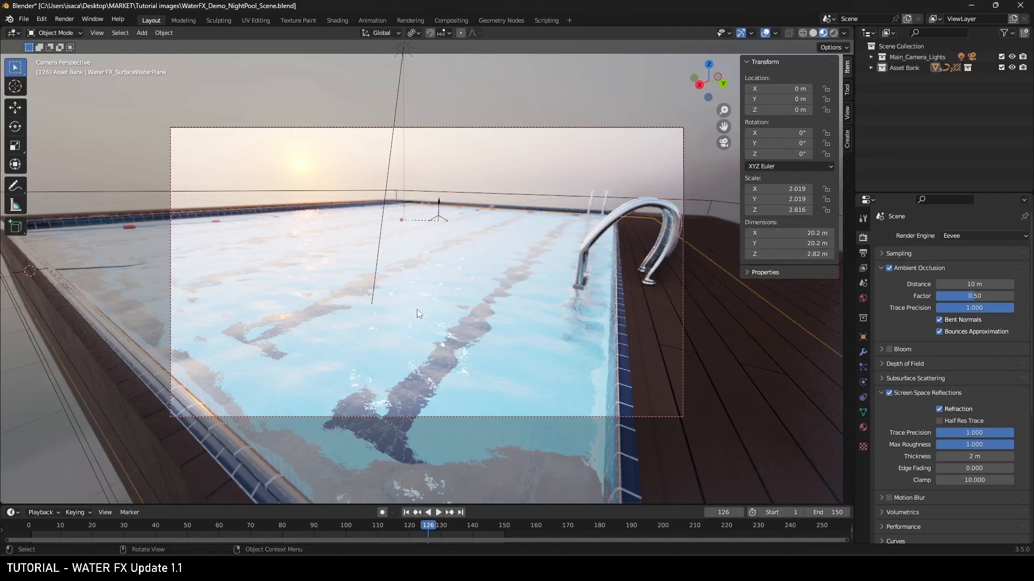
click(344, 21)
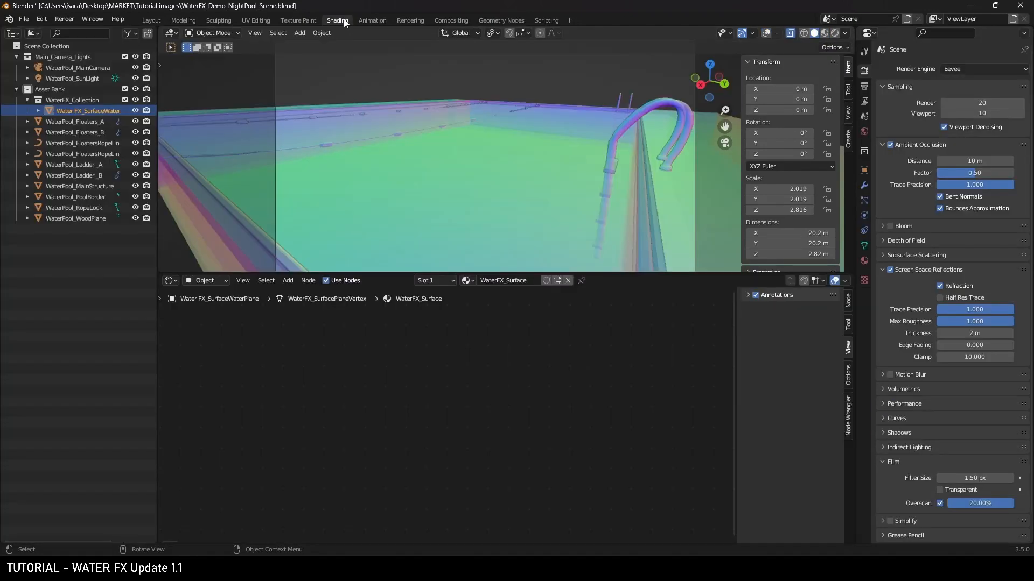
click(825, 33)
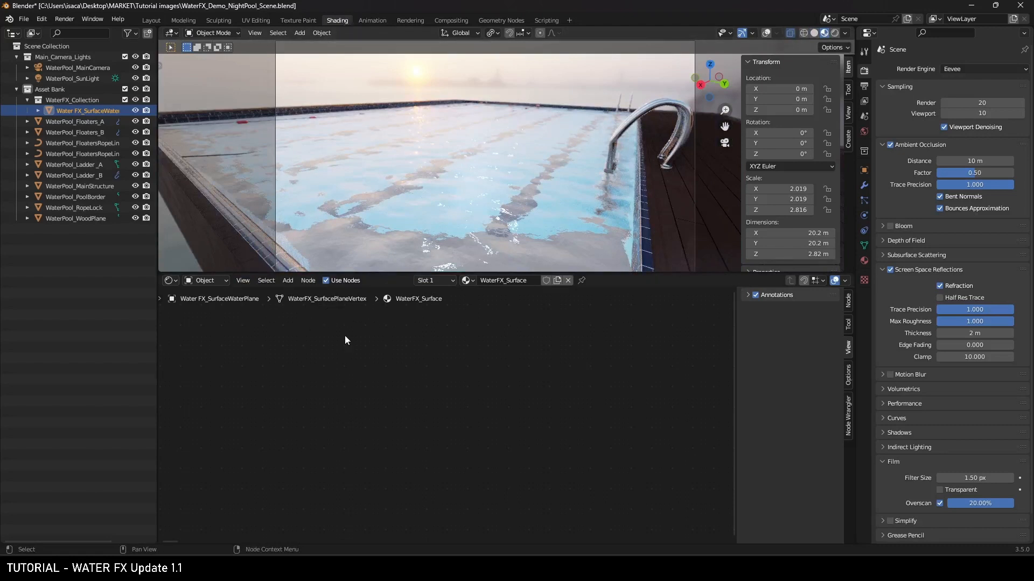
- Examine the node groups of the WaterFX_Surface material and their connections
scroll(347, 341, down, 5)
middle_drag(469, 354, 326, 369)
scroll(558, 398, up, 4)
middle_drag(583, 401, 555, 352)
scroll(280, 399, up, 6)
scroll(530, 351, up, 5)
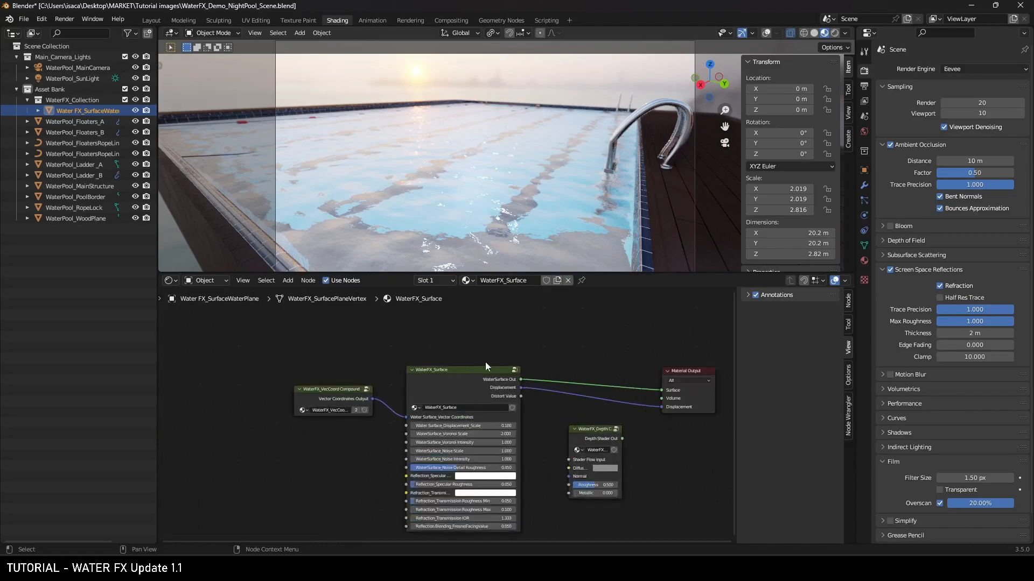
scroll(473, 363, up, 4)
middle_drag(465, 372, 468, 348)
scroll(490, 327, down, 4)
scroll(468, 340, up, 1)
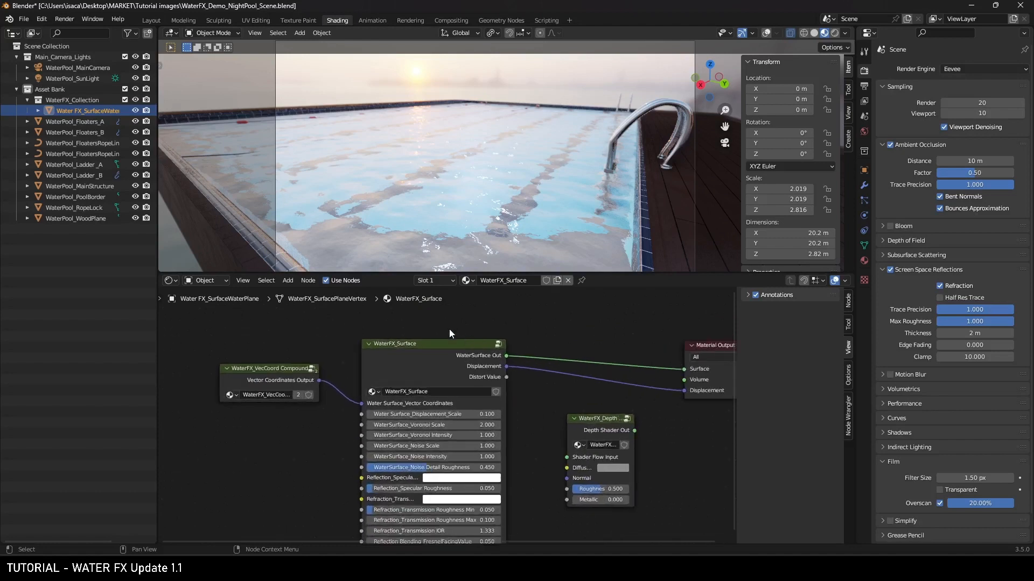
scroll(435, 364, up, 1)
- Reposition the WaterFX_VecCoord Compound node slightly beside the WaterFX_Surface node, and select the WaterFX_Depth node
mouse_move(295, 359)
mouse_down()
mouse_move(280, 371)
mouse_move(275, 361)
mouse_up()
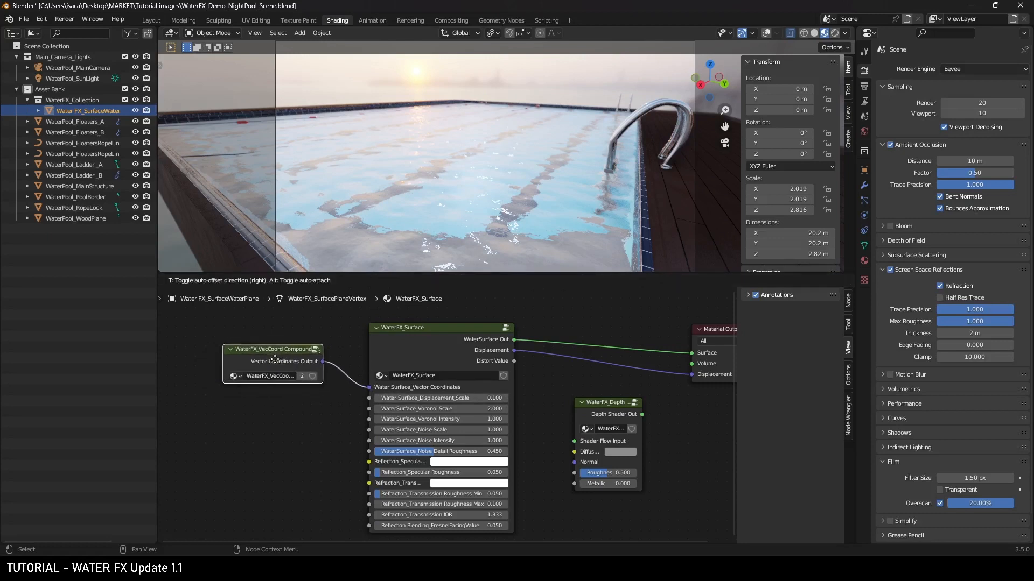
drag(261, 365, 275, 361)
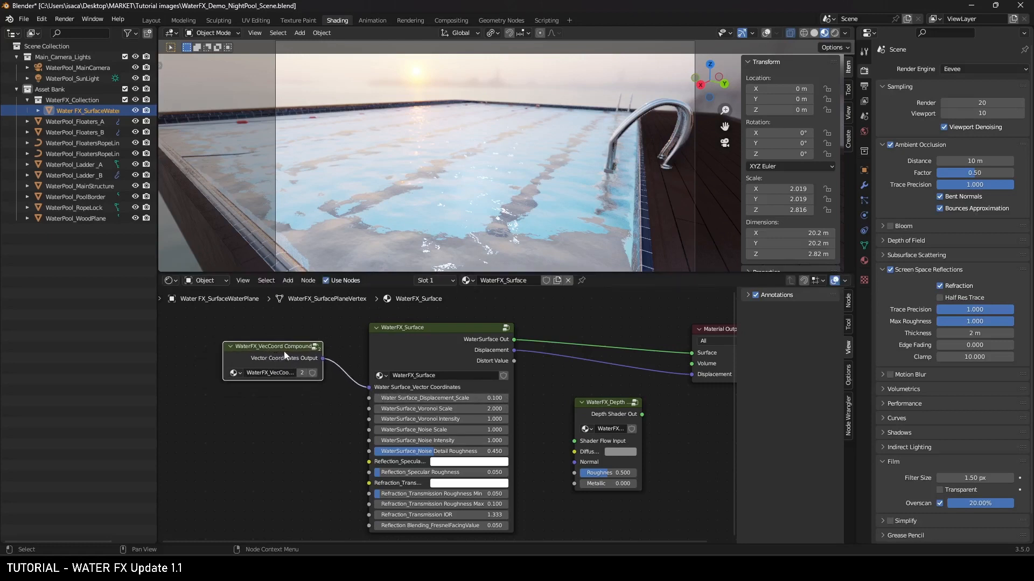
mouse_move(272, 351)
mouse_down()
mouse_move(322, 374)
mouse_move(257, 346)
mouse_move(267, 346)
mouse_up()
click(604, 404)
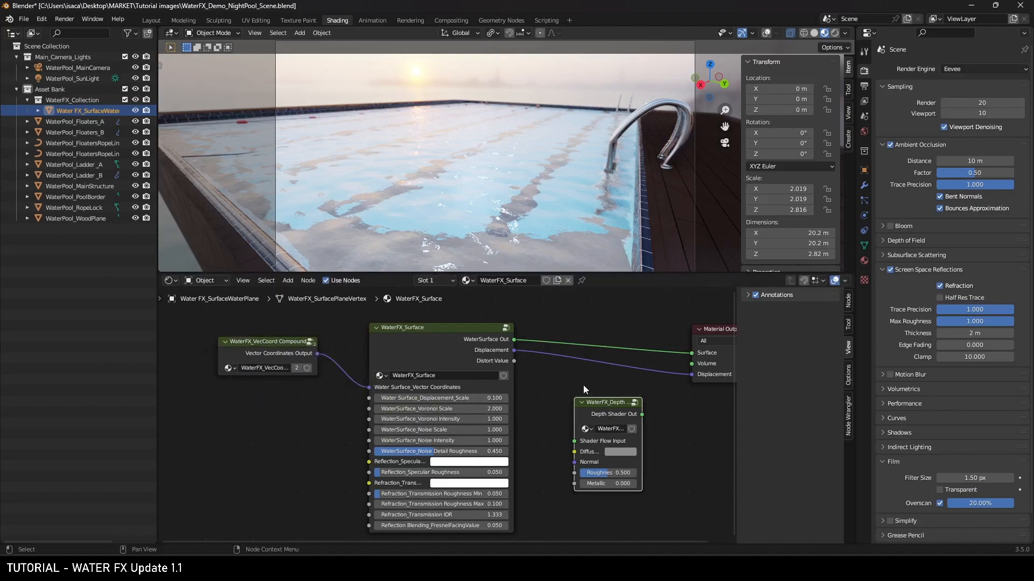
- Enter the WaterFX_VecCoord Compound group and examine the coordinate type, offset, scale and rotation inputs of its vector coordinates node
click(292, 354)
key(Tab)
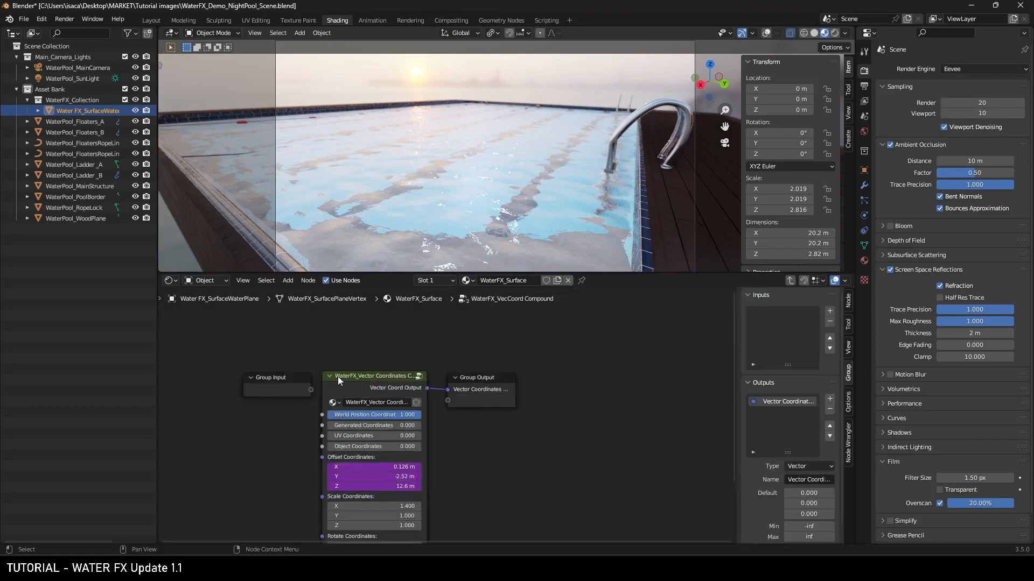
middle_drag(386, 372, 420, 374)
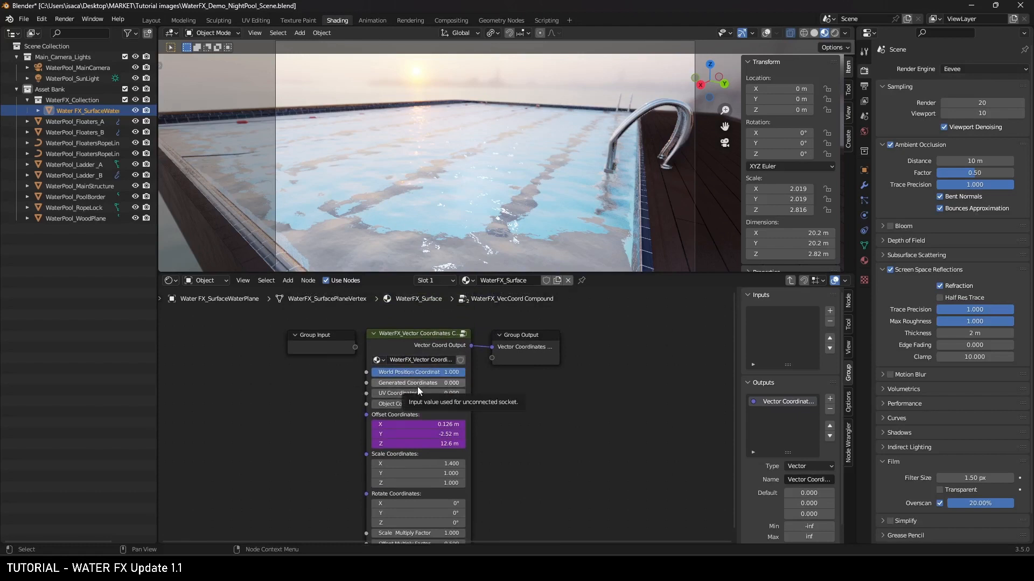
middle_drag(451, 386, 446, 372)
scroll(447, 371, up, 1)
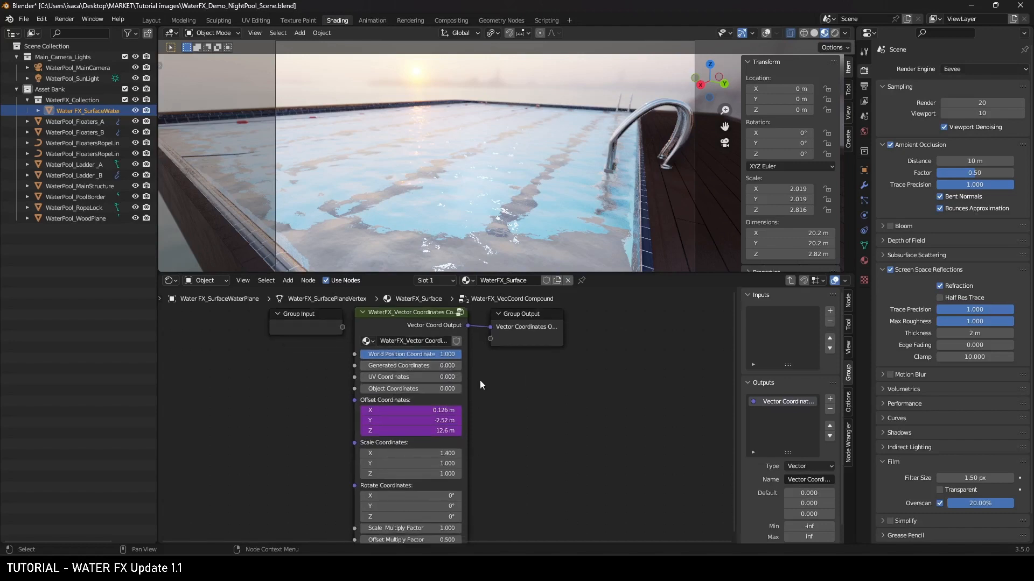
drag(426, 318, 420, 319)
drag(438, 311, 430, 314)
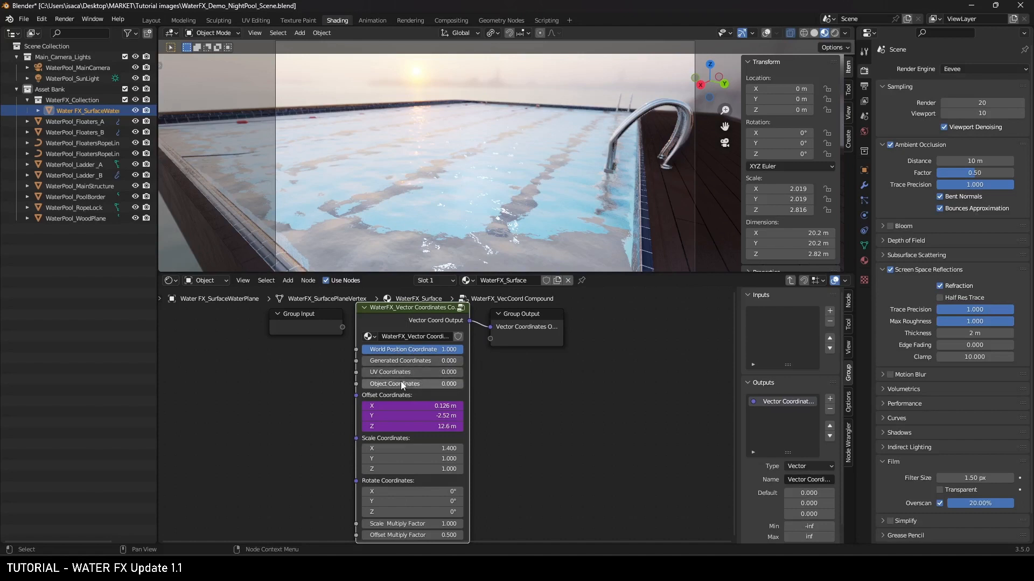
middle_drag(407, 379, 415, 348)
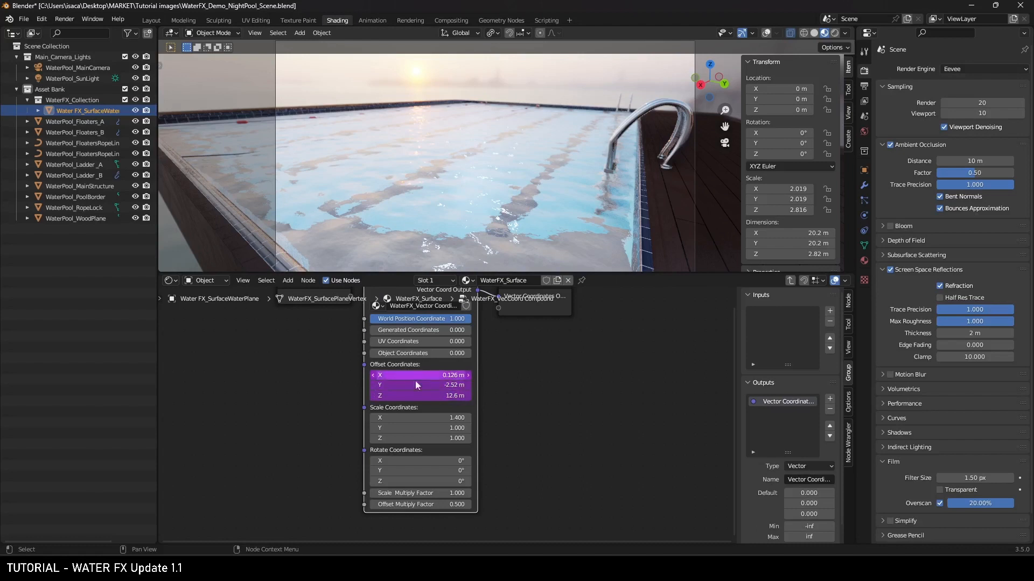
scroll(413, 380, up, 2)
middle_drag(405, 374, 404, 385)
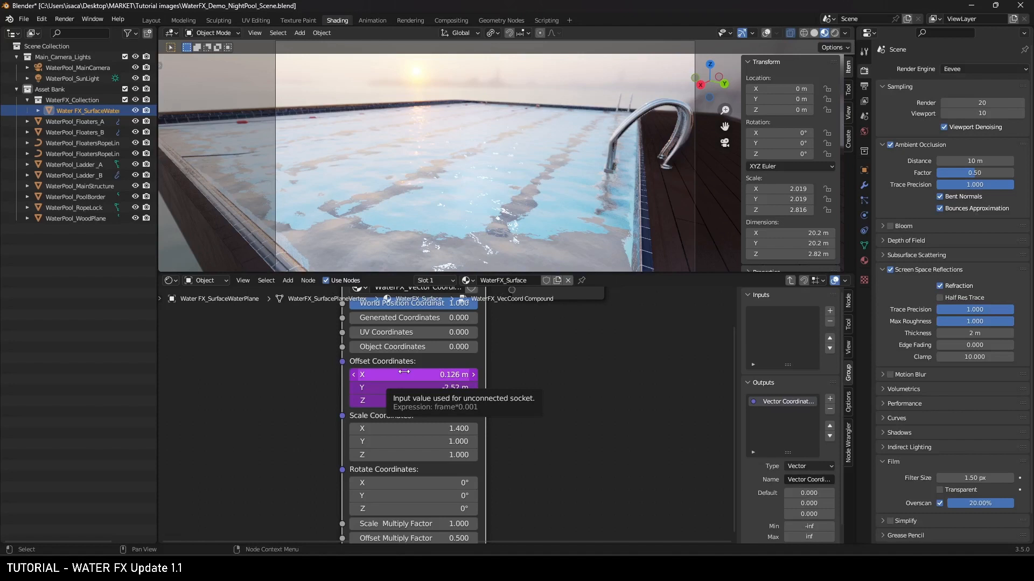
- Set the X value of Scale Coordinates on the vector coordinates node to 1.5
mouse_move(563, 416)
middle_down()
mouse_move(567, 360)
mouse_move(559, 408)
middle_up()
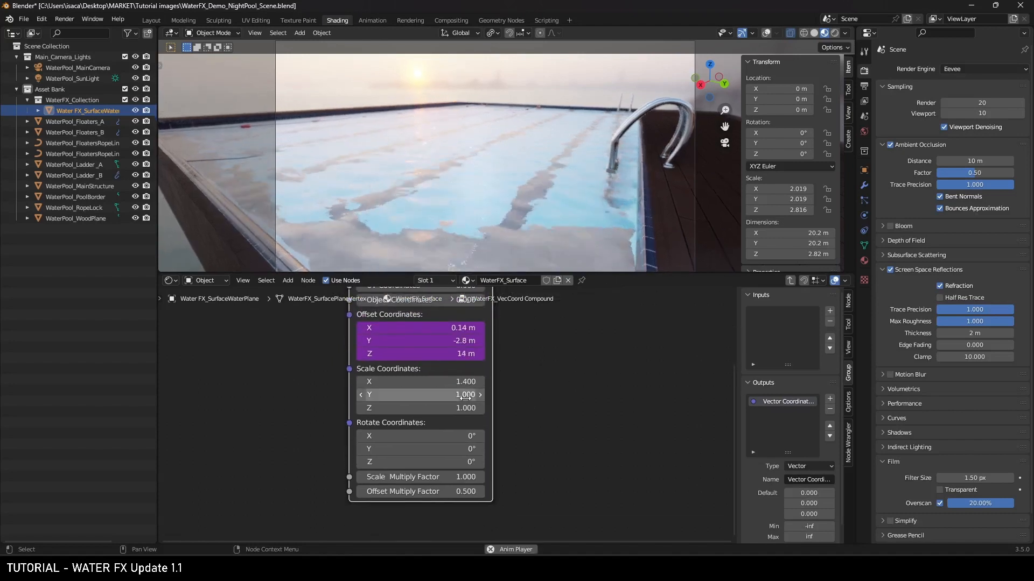
mouse_move(429, 380)
mouse_down()
mouse_move(386, 380)
mouse_move(424, 380)
mouse_up()
click(404, 378)
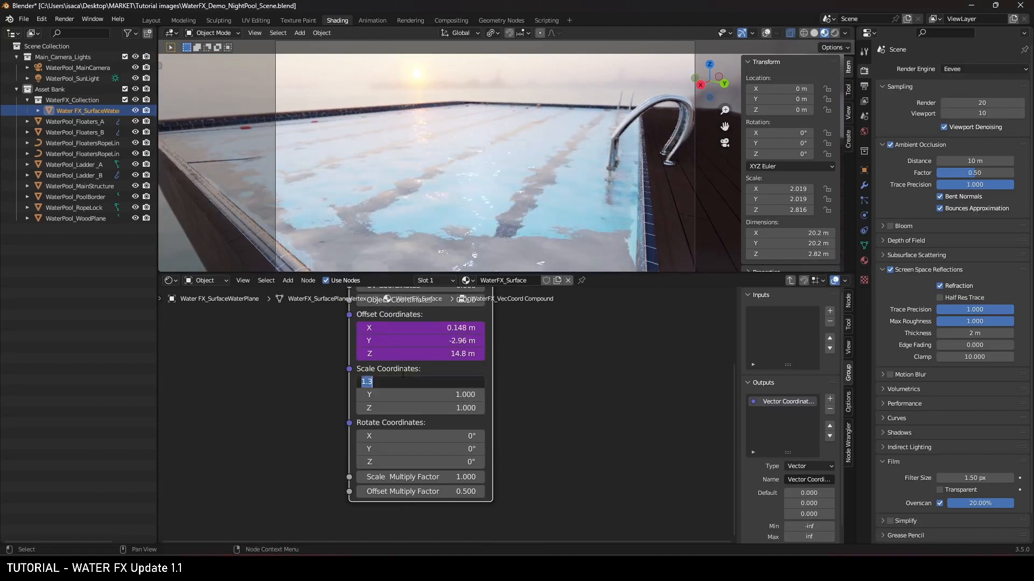
text(1.5)
key(Return)
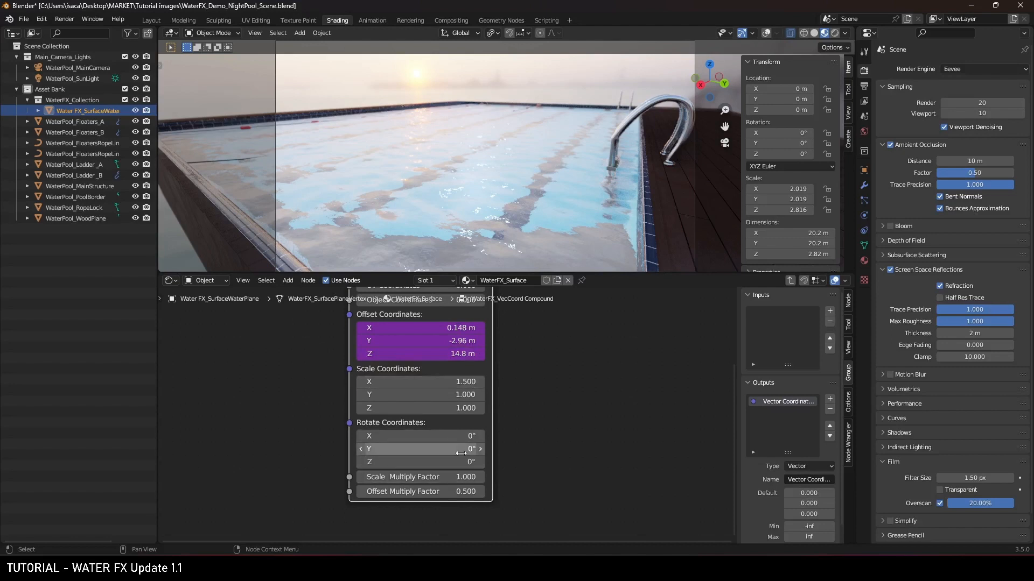
- Try a Scale Multiply Factor of 2.1, play the animation, and set the factor back to 1
middle_drag(462, 451, 448, 428)
scroll(483, 457, up, 1)
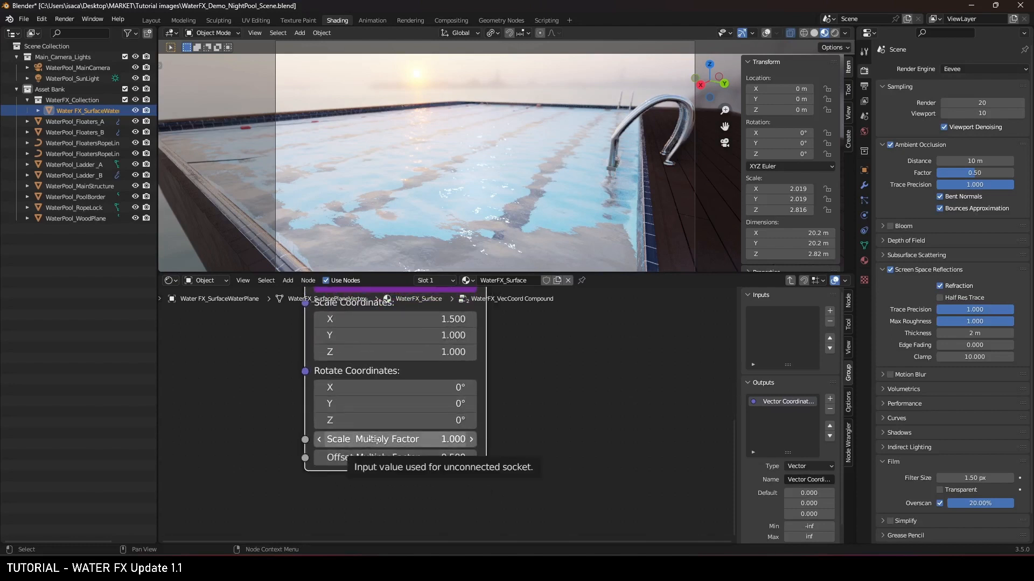
drag(374, 440, 402, 439)
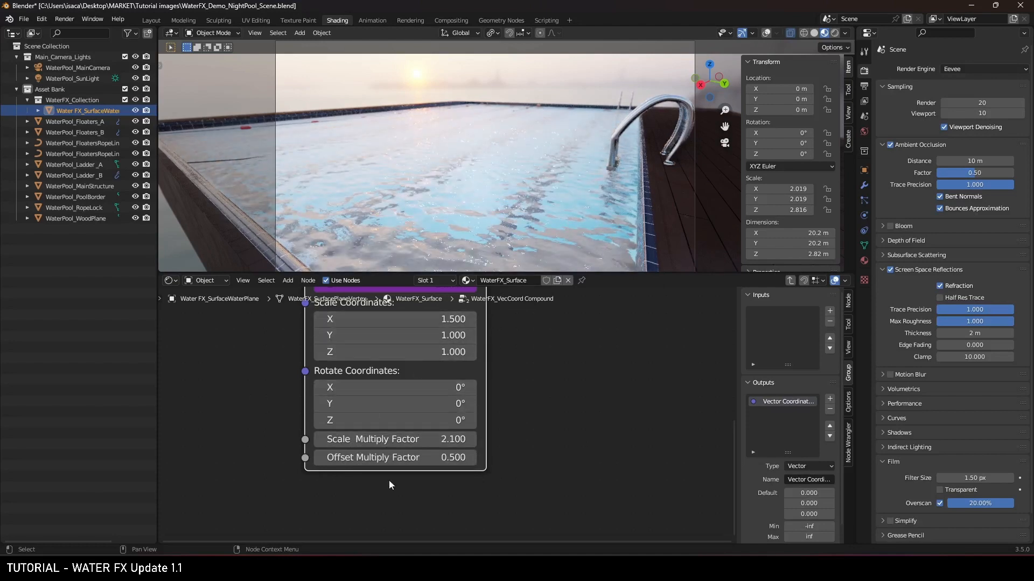
key(space)
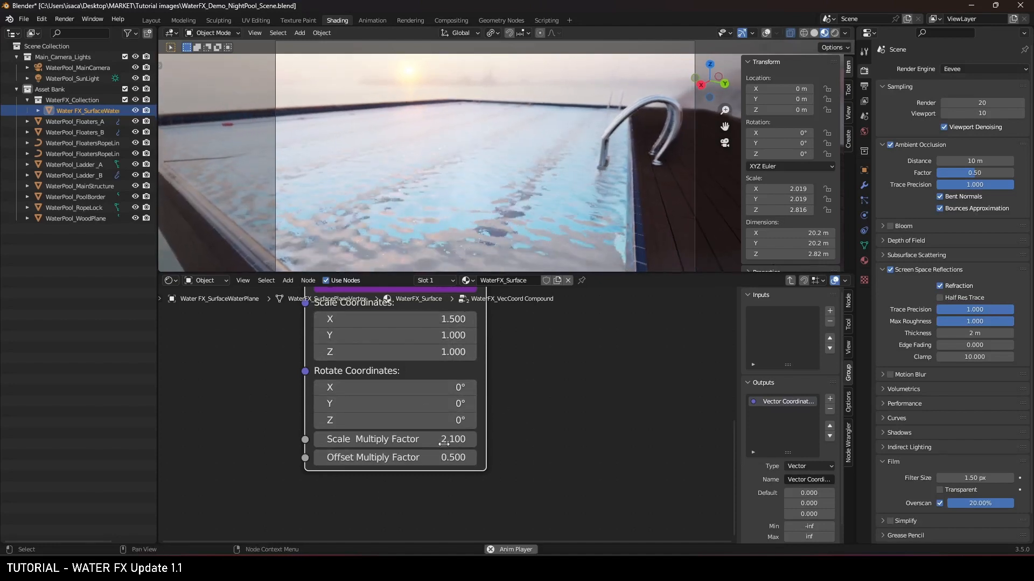
click(444, 444)
text(1)
key(Return)
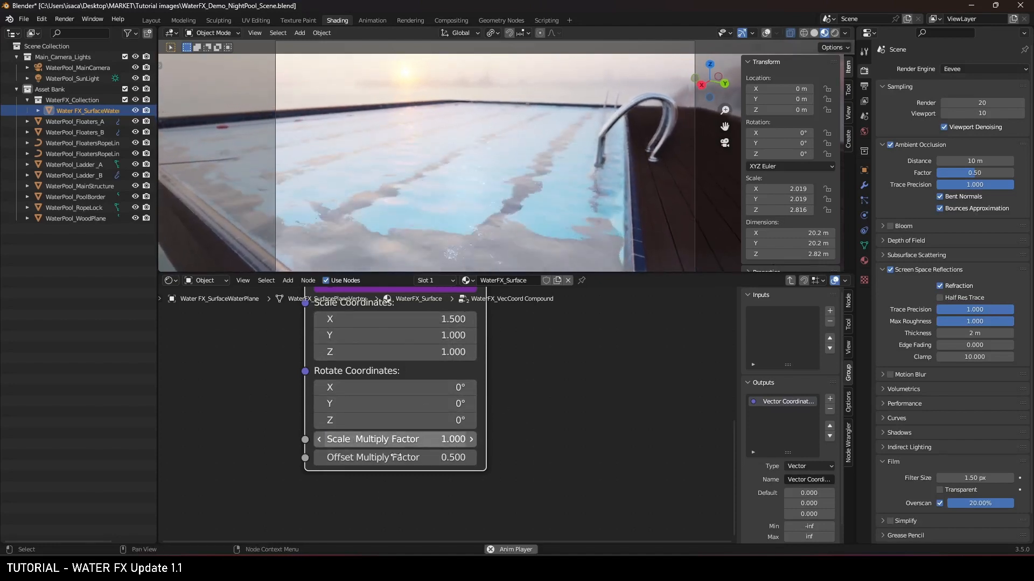
- Try Offset Multiply Factor values between 0.2 and 0.6 during playback, ending at 0.5
click(318, 459)
click(319, 459)
click(318, 459)
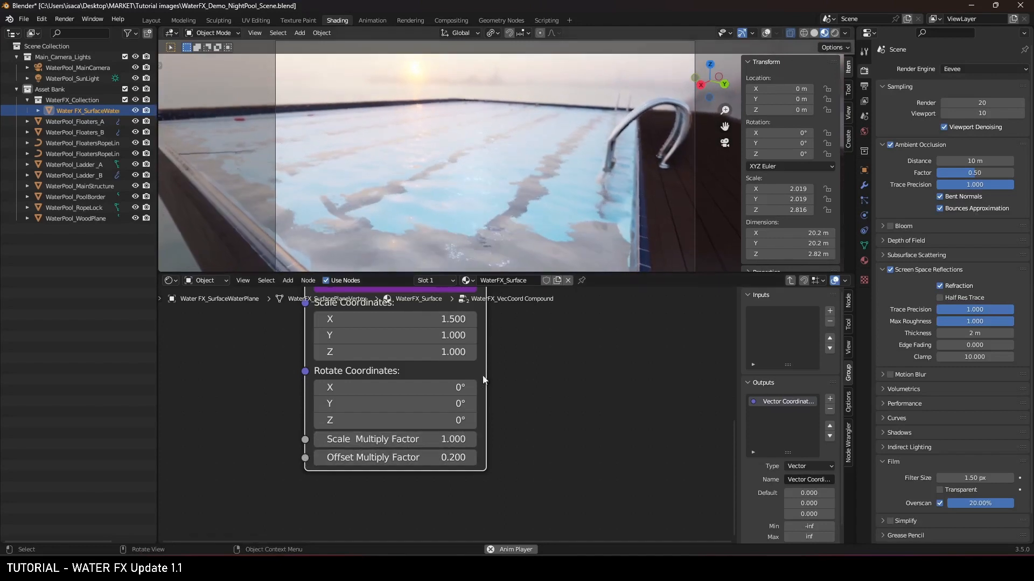
click(471, 457)
click(472, 458)
click(471, 458)
click(472, 458)
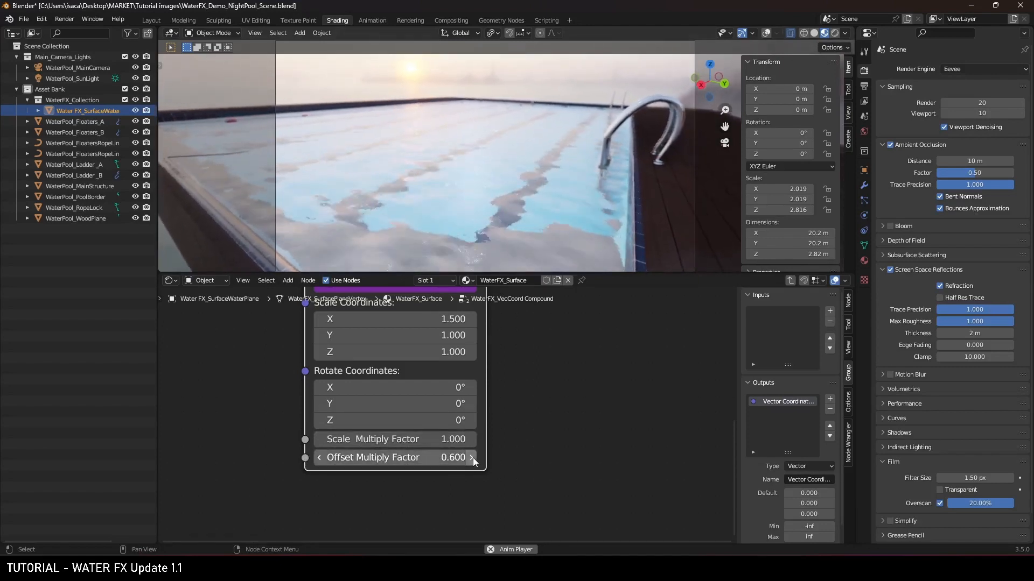
click(317, 458)
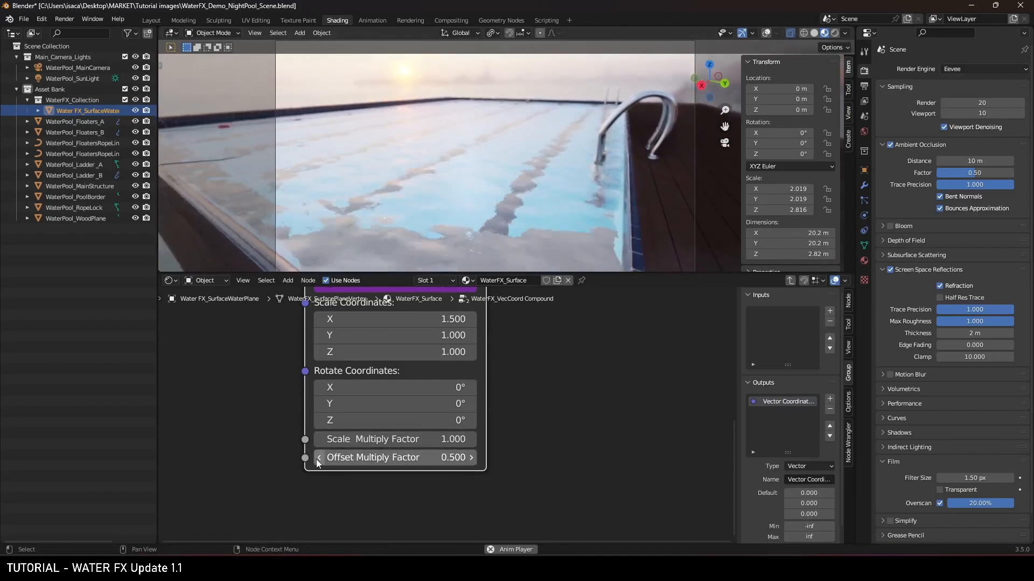
click(320, 459)
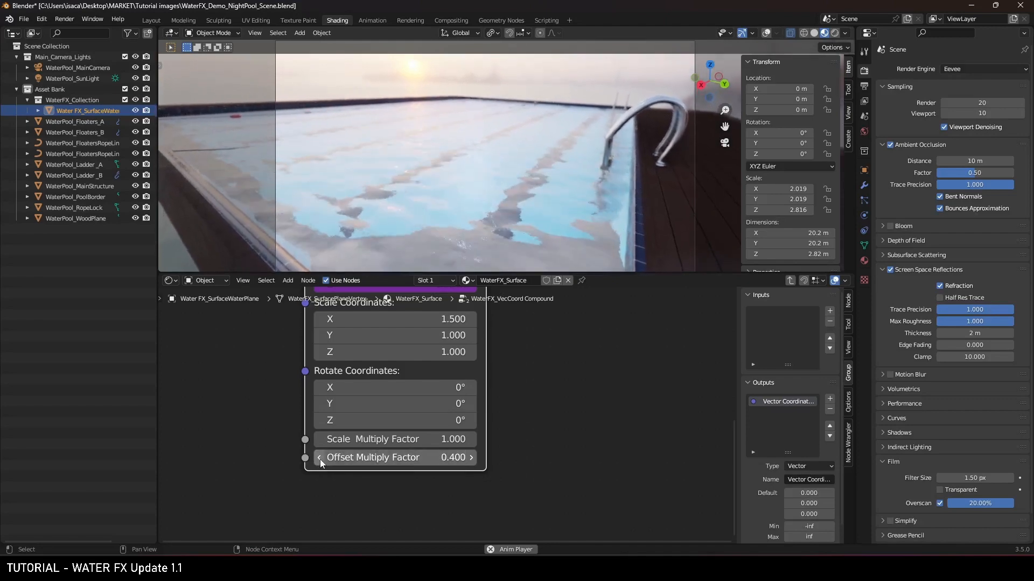
click(471, 458)
- Stop the playback and leave the WaterFX_VecCoord Compound group for the material's main node tree
scroll(524, 403, down, 5)
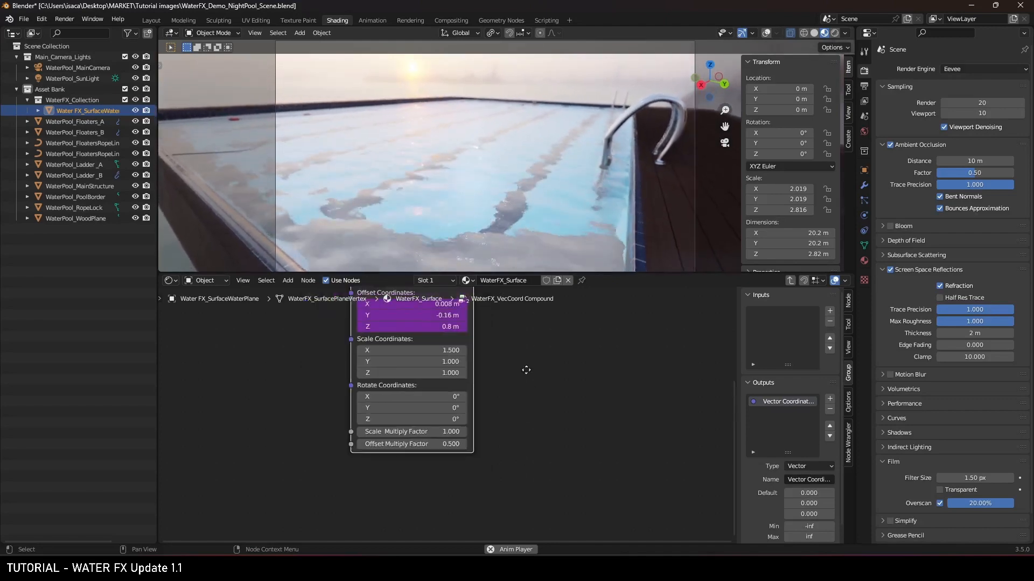
middle_drag(525, 369, 543, 432)
mouse_move(511, 297)
middle_down()
mouse_move(512, 395)
mouse_move(534, 422)
middle_up()
click(331, 406)
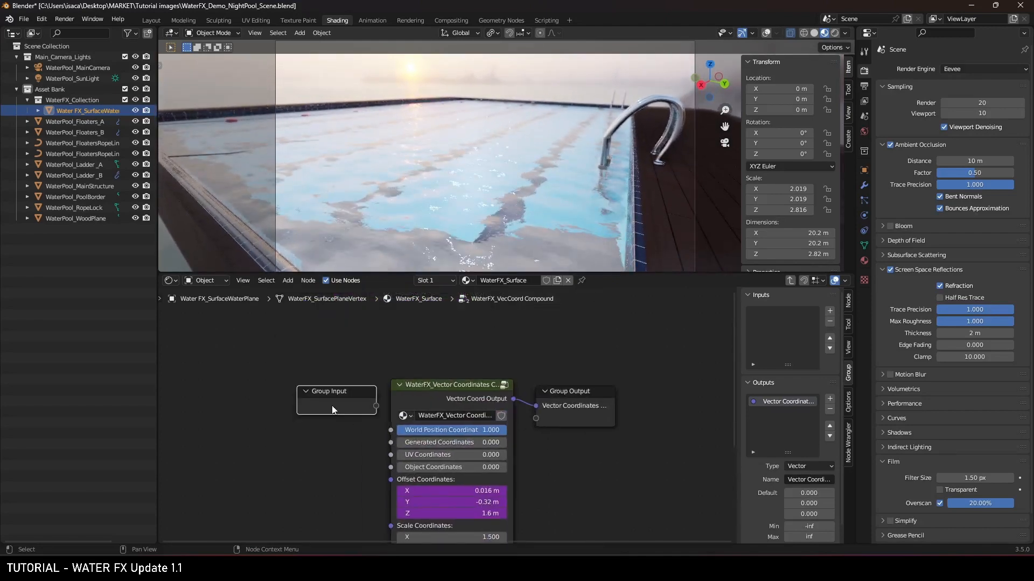
key(Tab)
- Set Water Surface_Displacement_Scale on the WaterFX_Surface node to 0.5
scroll(425, 393, down, 5)
scroll(427, 388, up, 5)
mouse_move(414, 333)
mouse_down()
mouse_move(391, 326)
mouse_move(429, 347)
mouse_move(412, 338)
mouse_up()
middle_drag(419, 340, 424, 322)
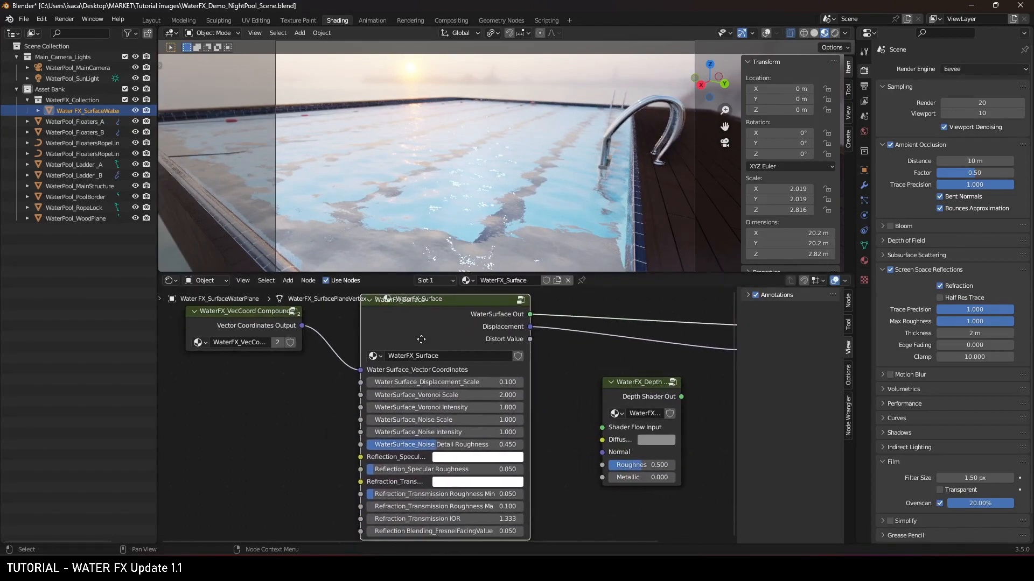
scroll(421, 339, up, 1)
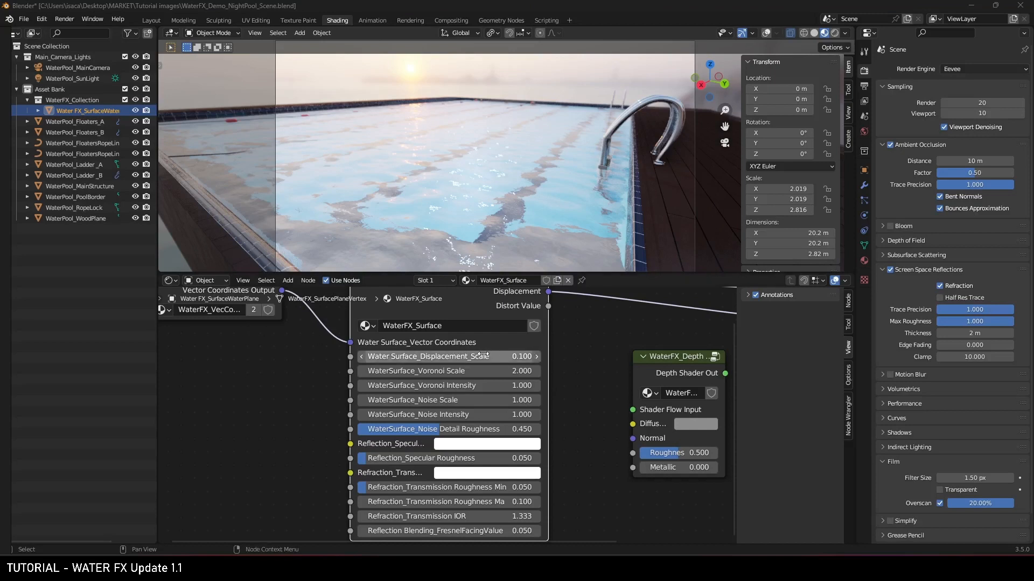
drag(474, 357, 539, 357)
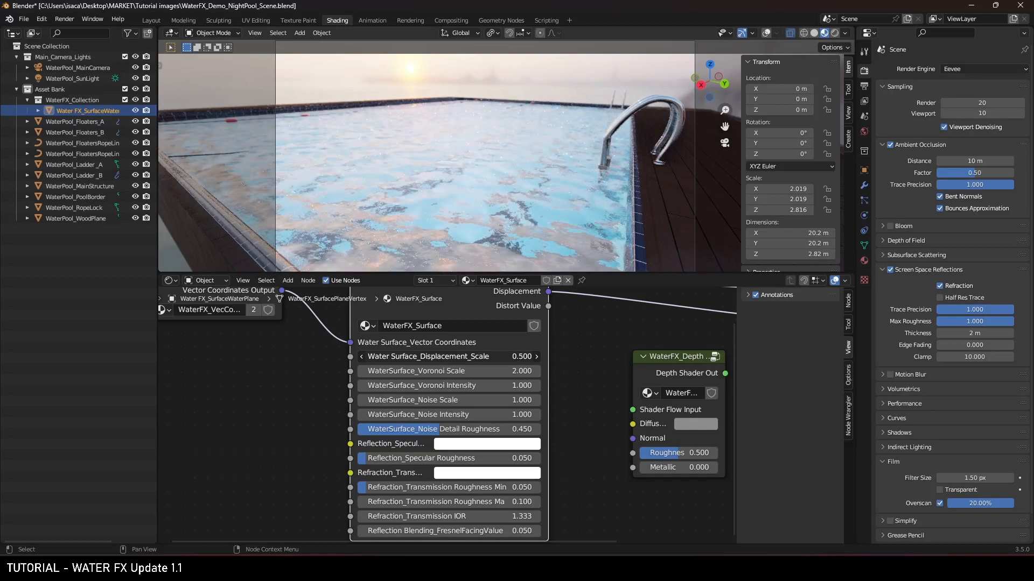
- Set Water Surface_Displacement_Scale to 0.1 and WaterSurface_Noise Intensity to 2 on the WaterFX_Surface node
click(493, 356)
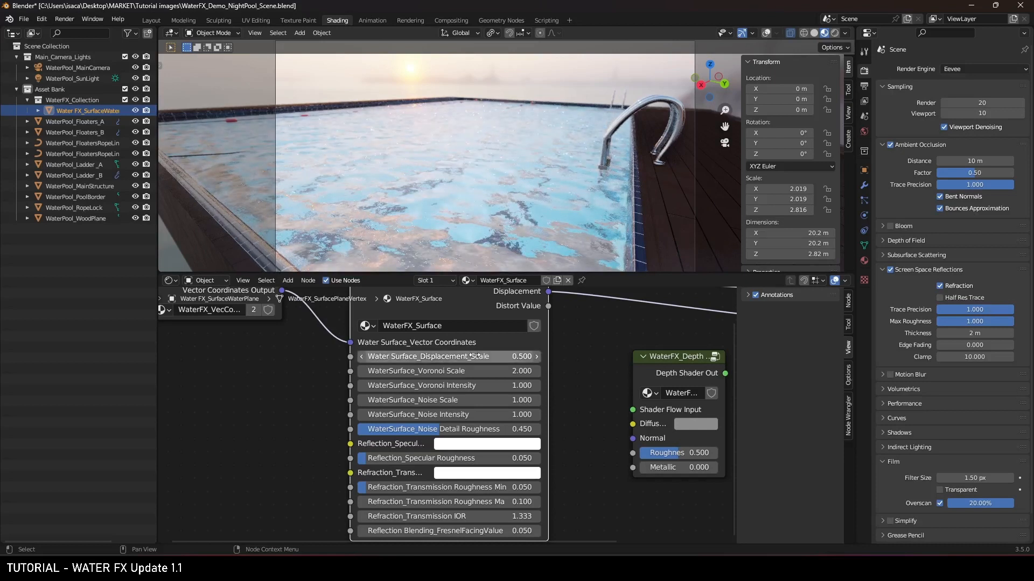
text(0.1)
key(Return)
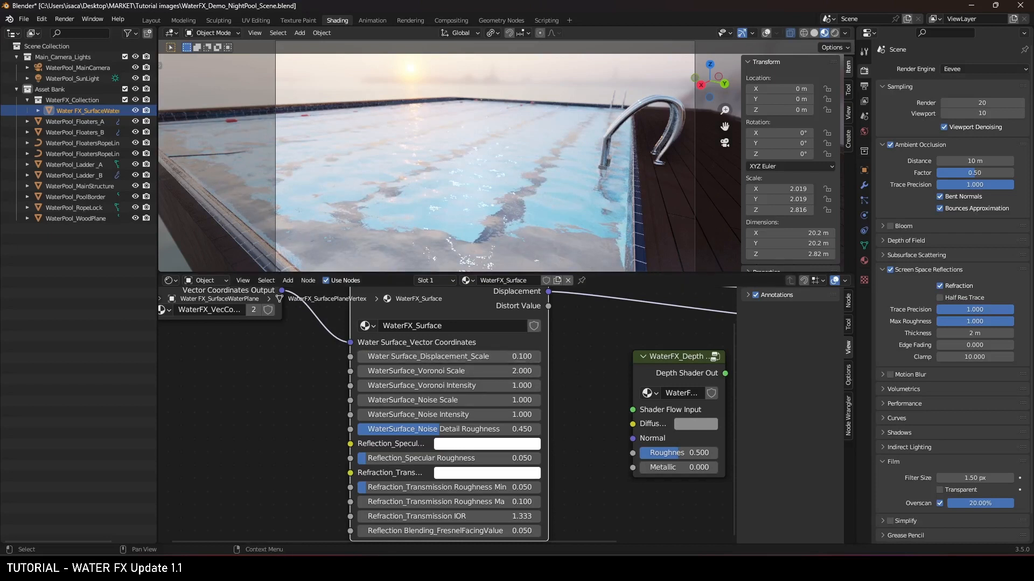
click(490, 415)
text(2)
key(Return)
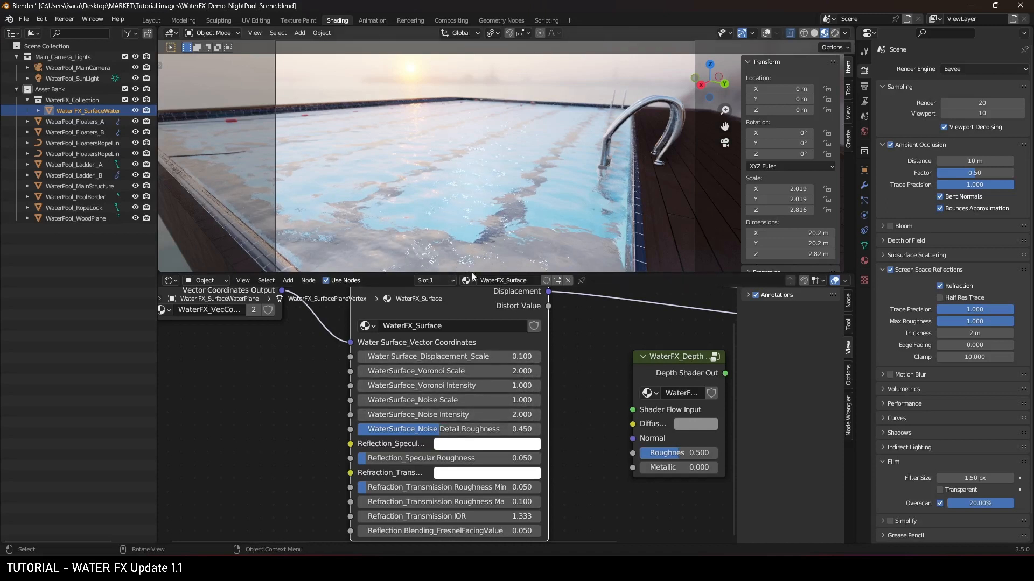
- Set WaterSurface_Noise Detail Roughness to 0.25 and play the animation to check the water surface
click(433, 434)
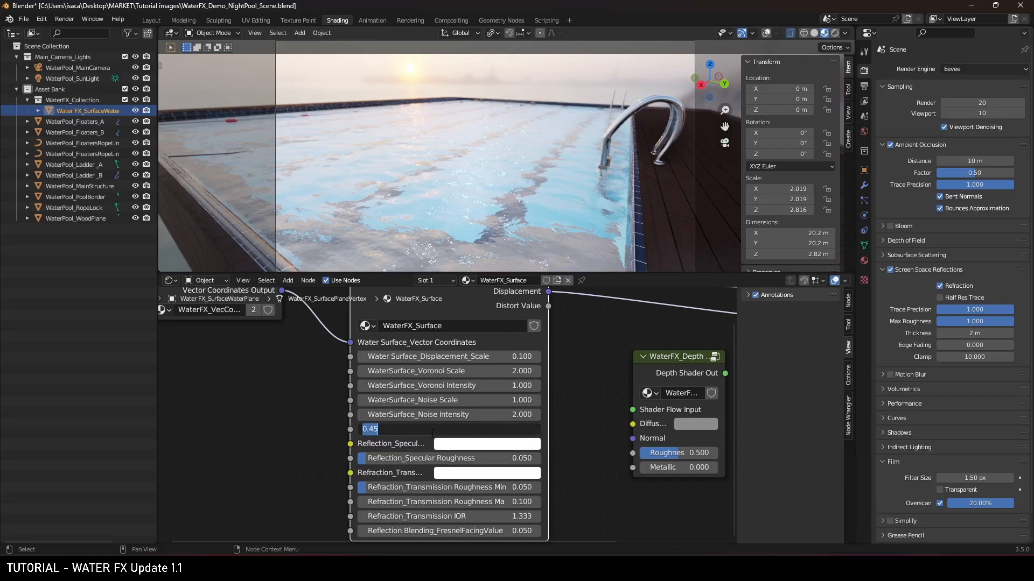
text(.25)
key(Return)
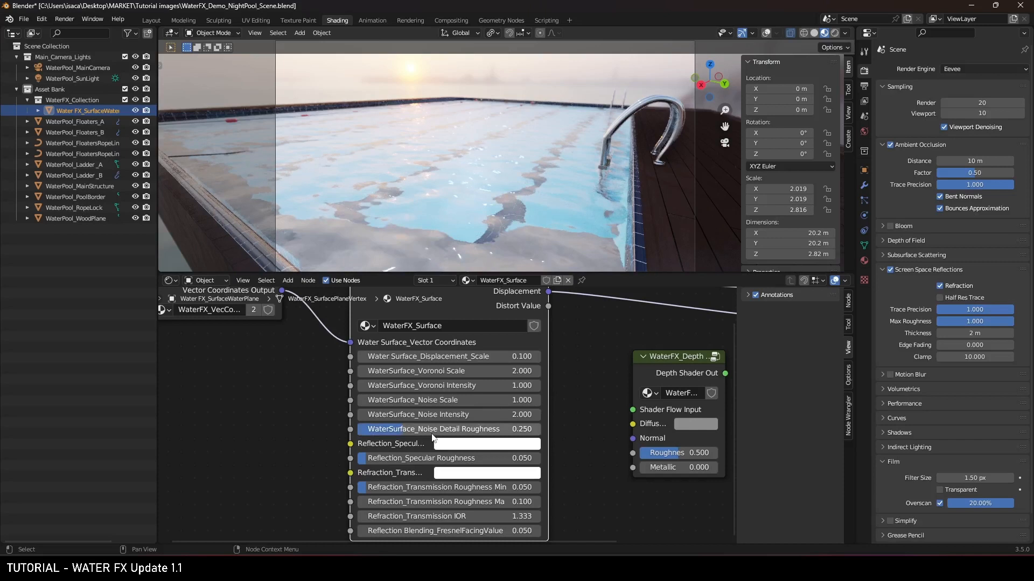
key(space)
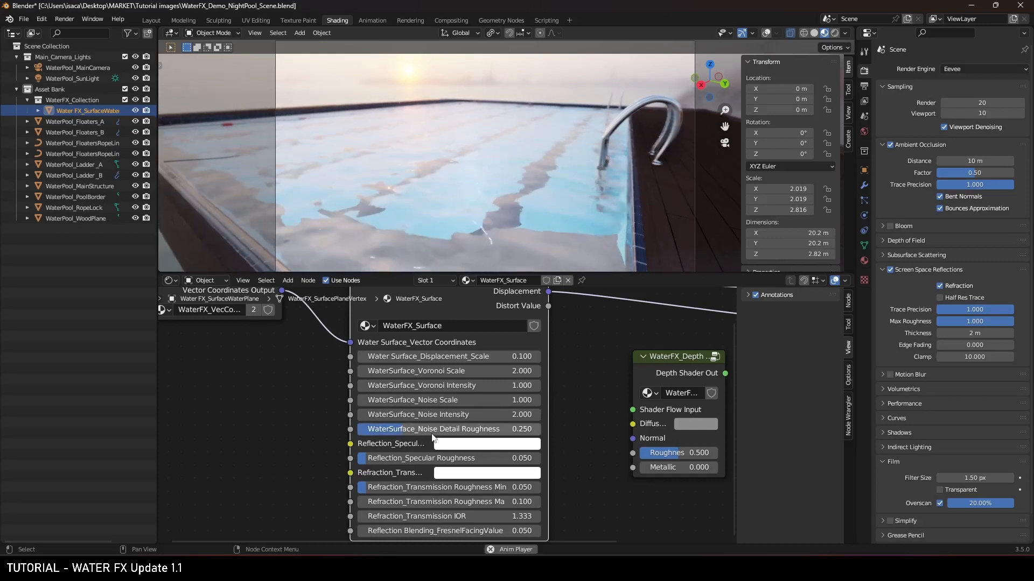
scroll(485, 224, down, 2)
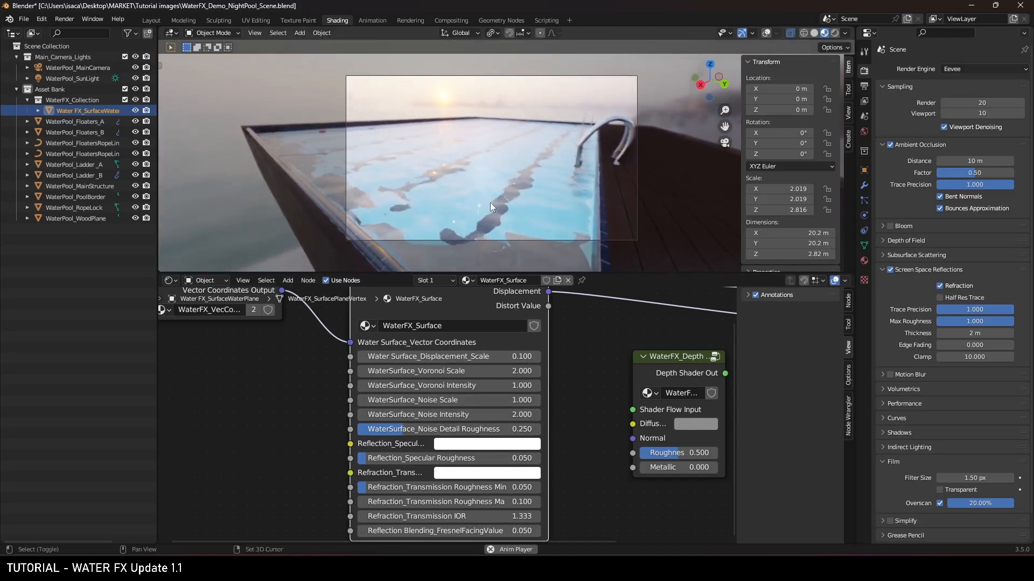
shift+middle_drag(490, 202, 493, 178)
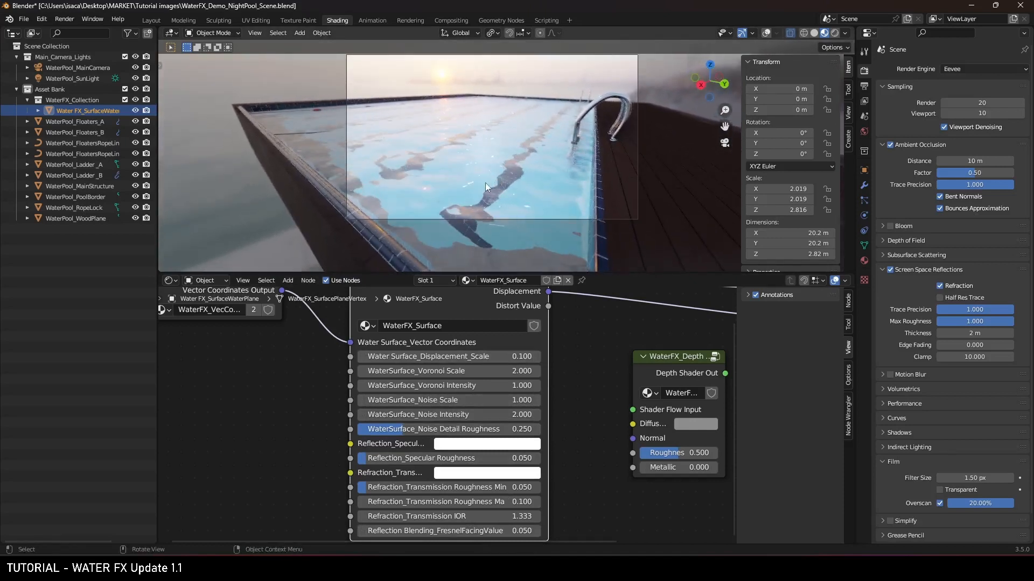
- Set Reflection_Specular Roughness to 0.075 and Refraction_Transmission IOR to 1.33 on the WaterFX_Surface node
click(475, 459)
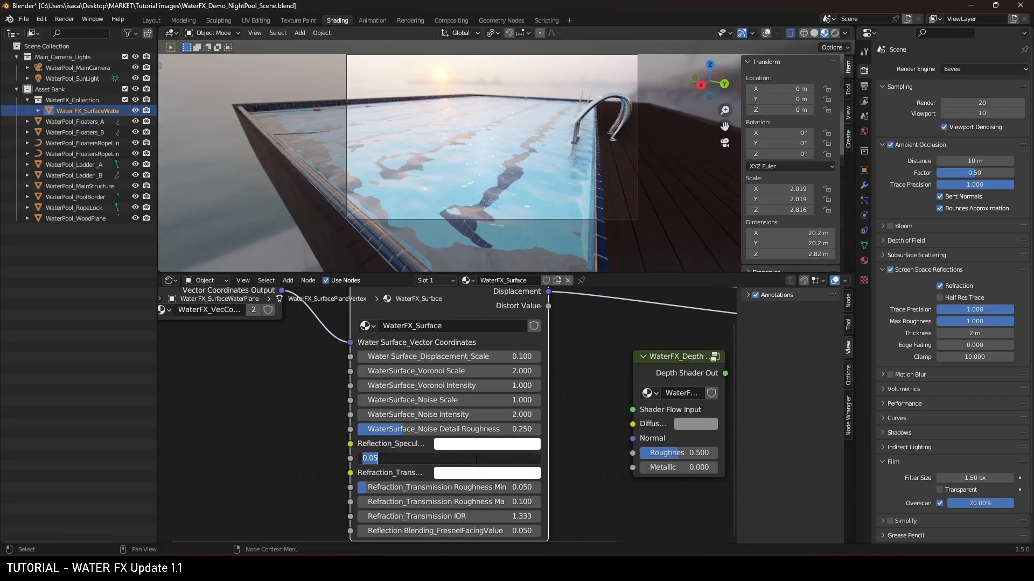
key(BackSpace)
key(Return)
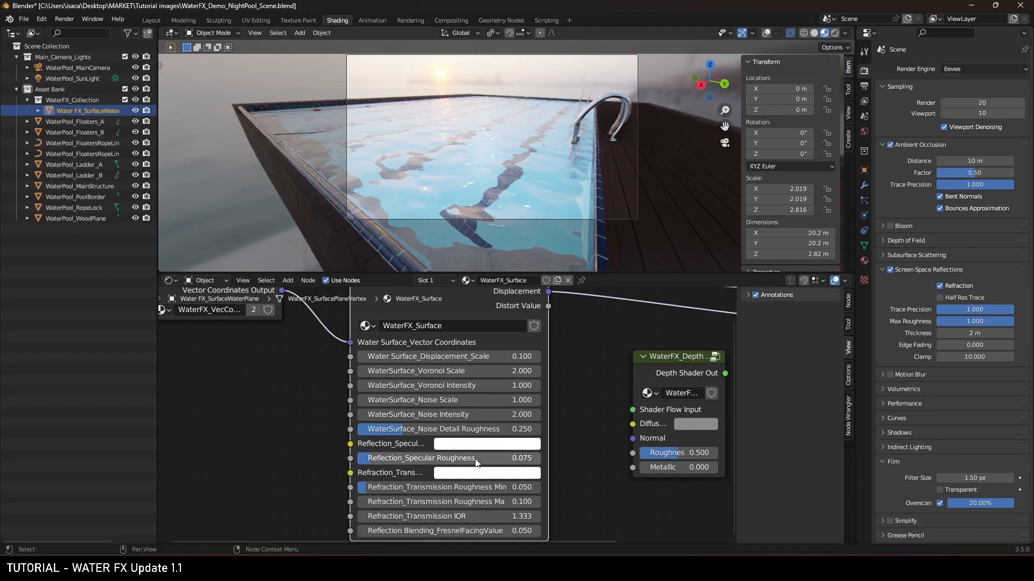
key(space)
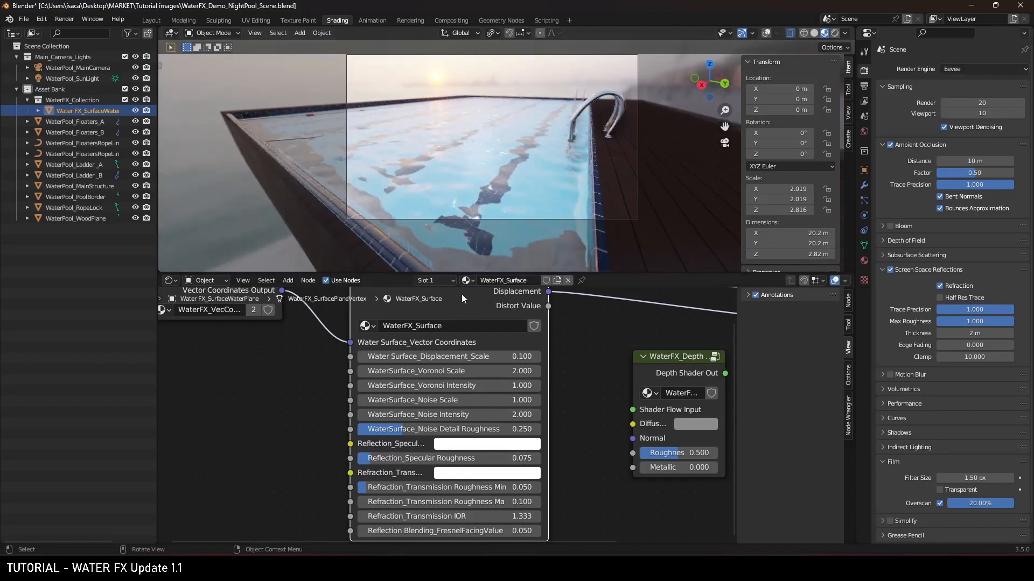
double_click(483, 516)
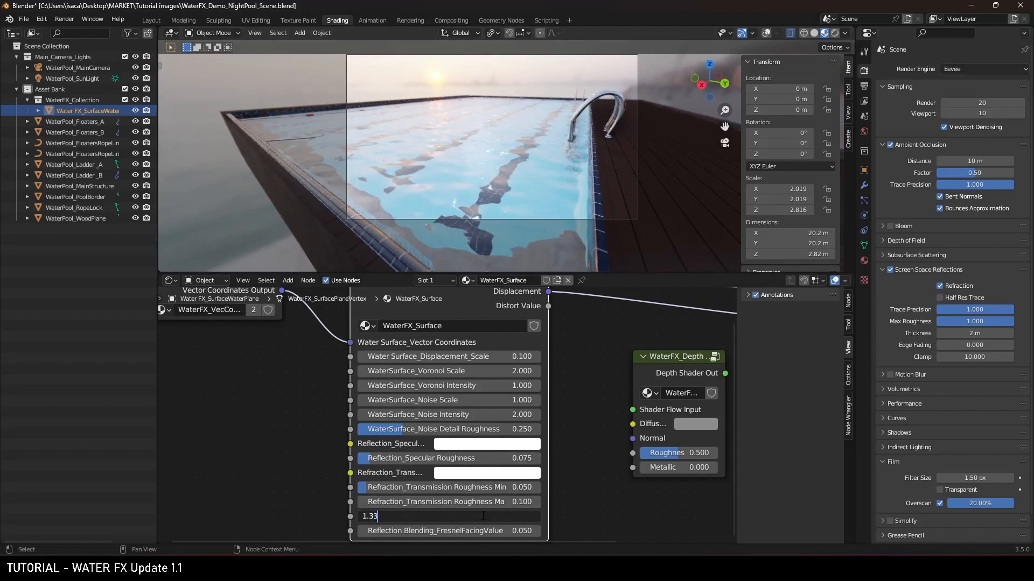
key(Return)
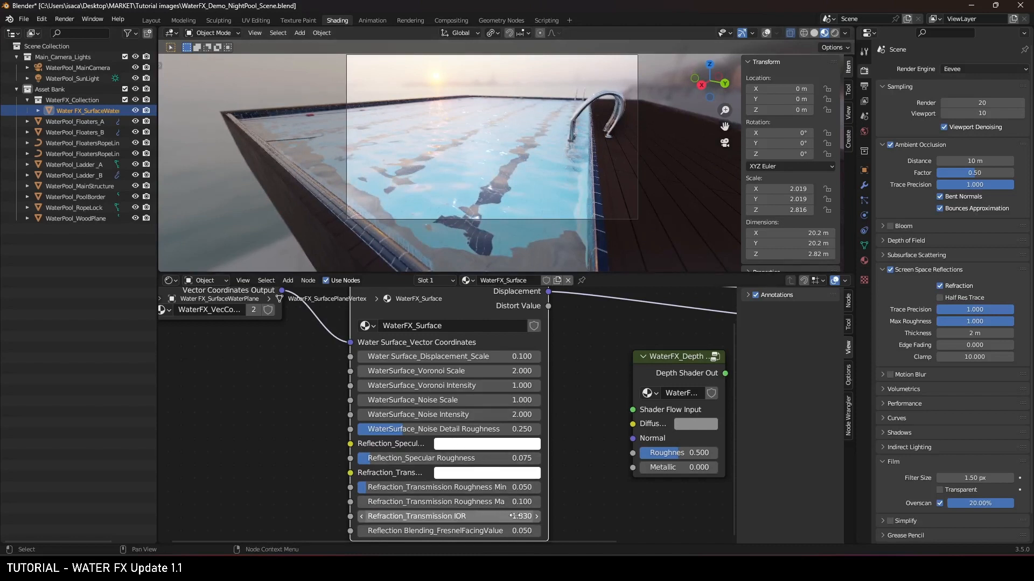
- Set Reflection Blending_FresnelFacingValue to 0.15 and briefly play the animation to preview the reflections
middle_drag(522, 504, 514, 489)
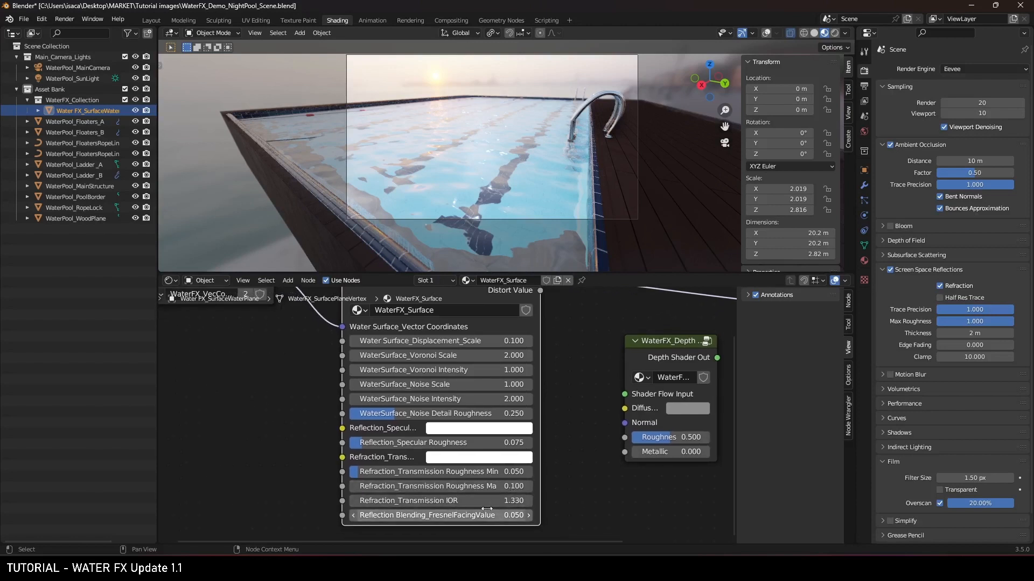
click(510, 515)
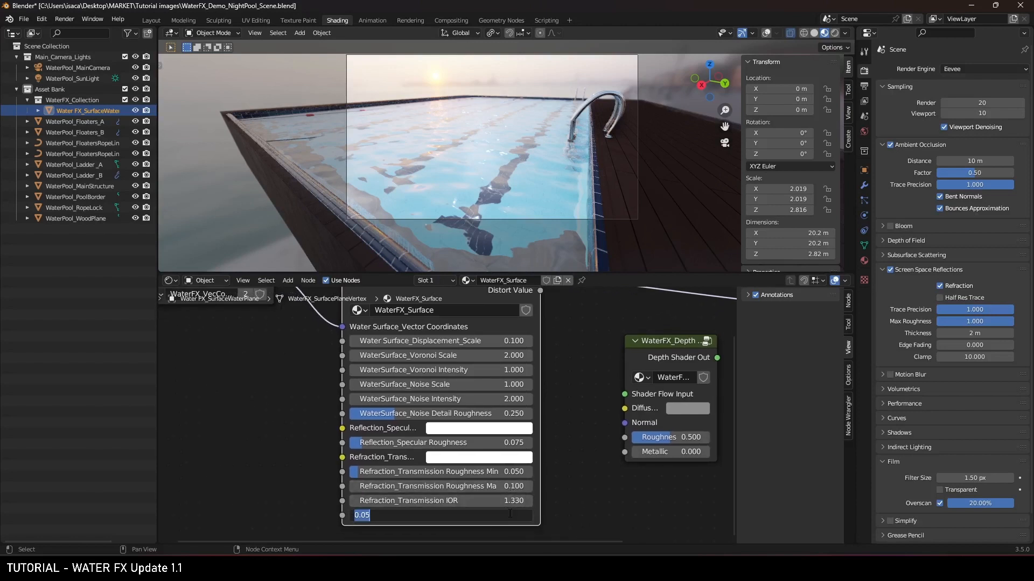
text(.15)
key(Return)
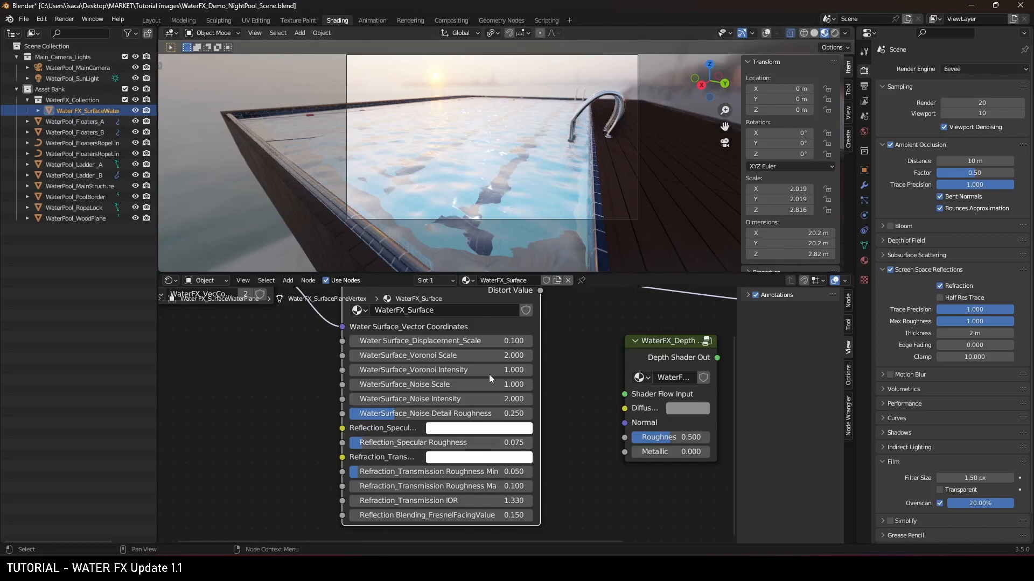
key(space)
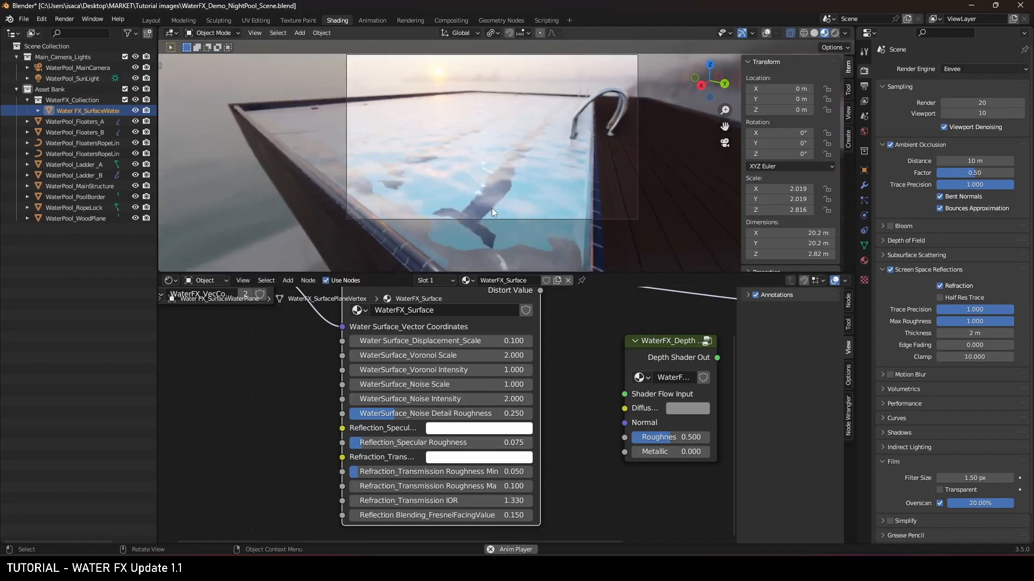
key(space)
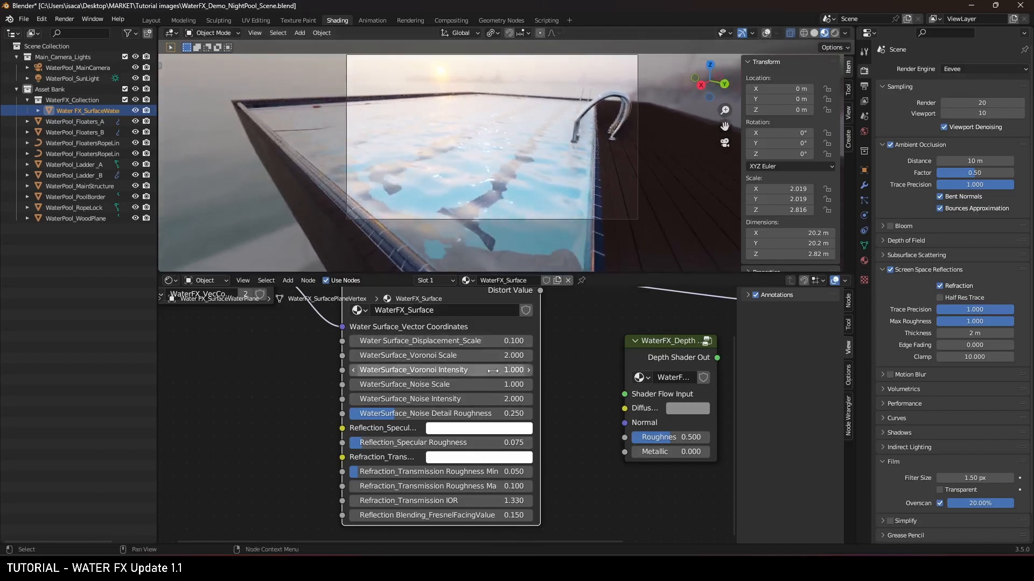
- Darken the water's reflection specular color to light grey and tint its refraction transmission color pale mint
click(489, 435)
drag(539, 270, 539, 265)
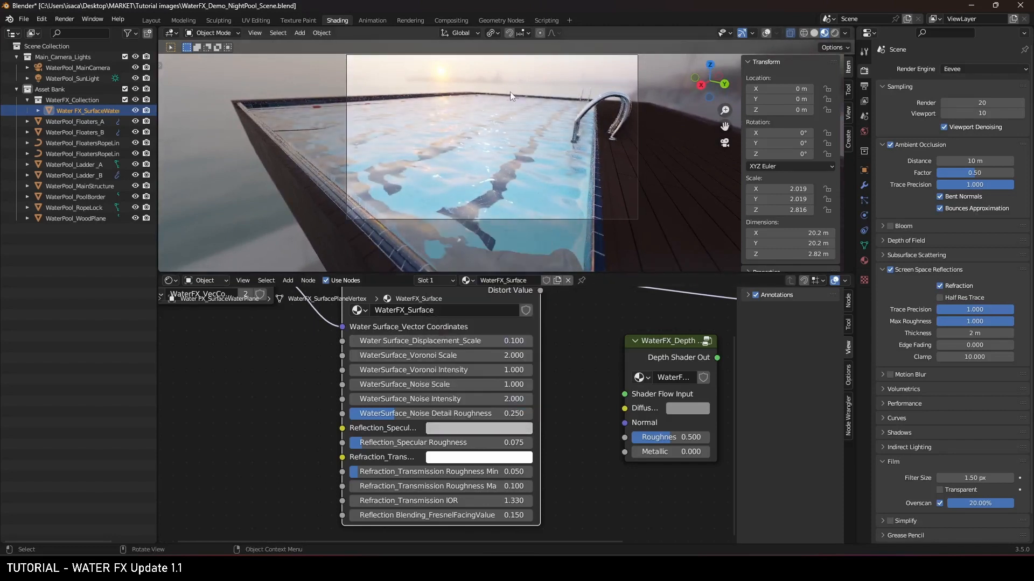
click(450, 458)
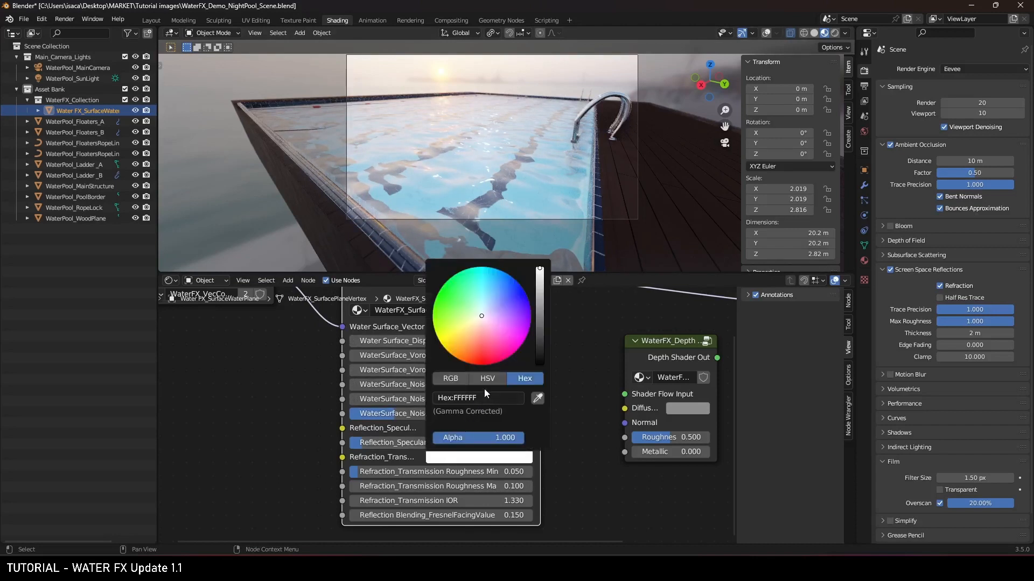
click(480, 306)
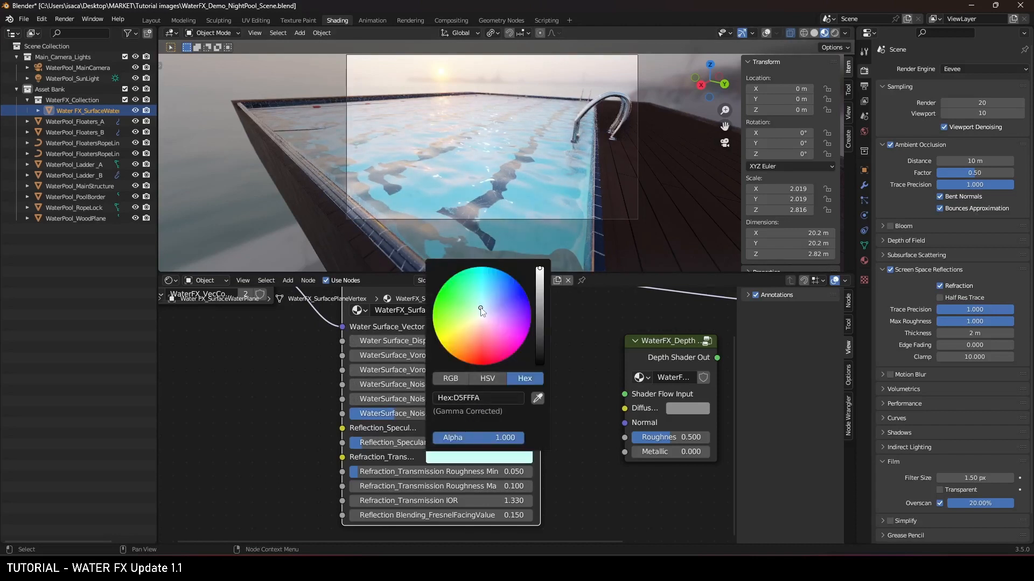
drag(481, 309, 478, 311)
- Inspect the animated water from above the pool, return to the camera view and stop the playback
middle_drag(595, 353, 557, 395)
scroll(581, 350, down, 1)
middle_drag(525, 207, 577, 171)
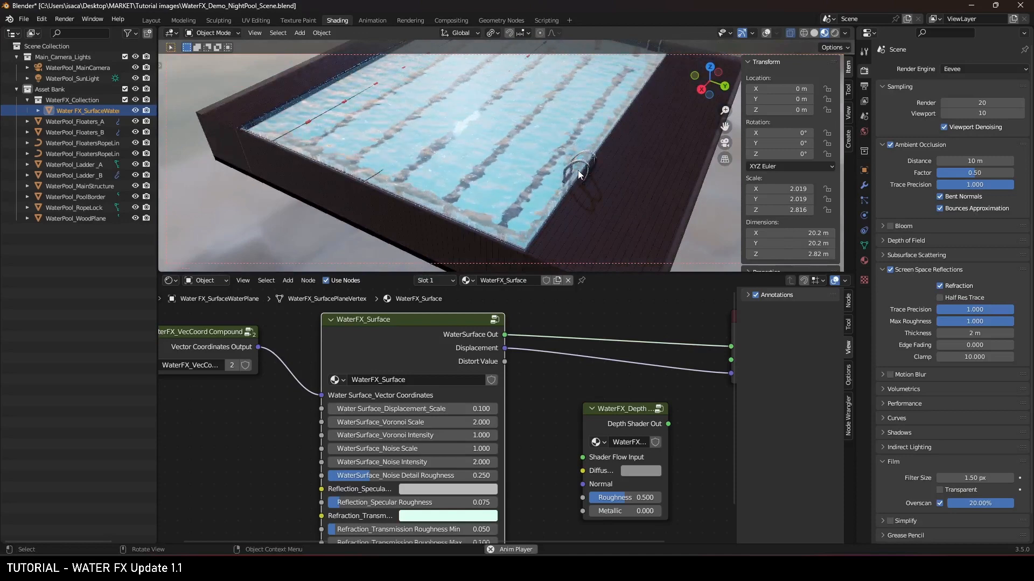
key(KP_0)
key(space)
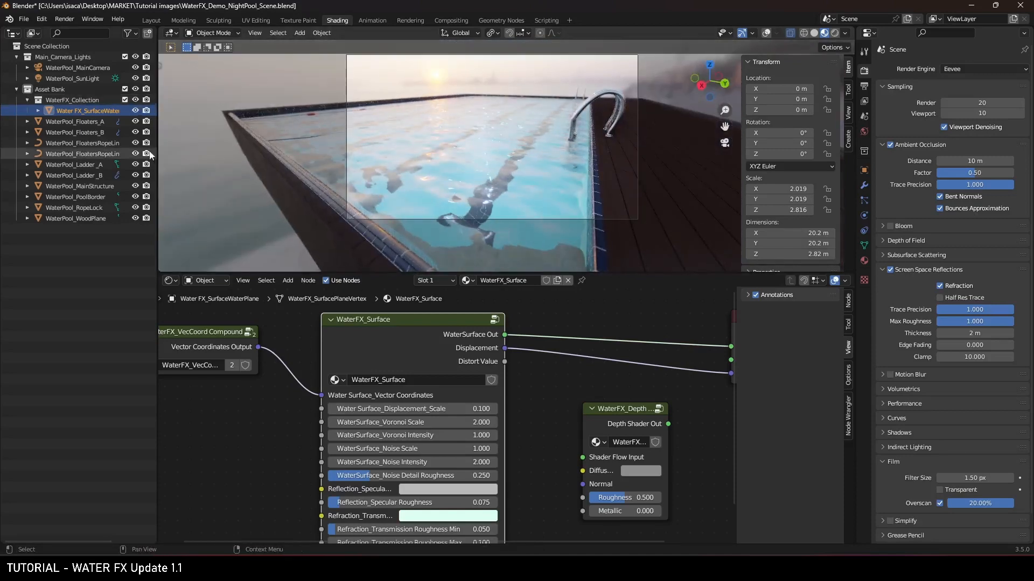
- Hide the water surface plane and its WaterFX_Collection, moving the collection out of Asset Bank to the scene's top level
click(135, 110)
click(67, 102)
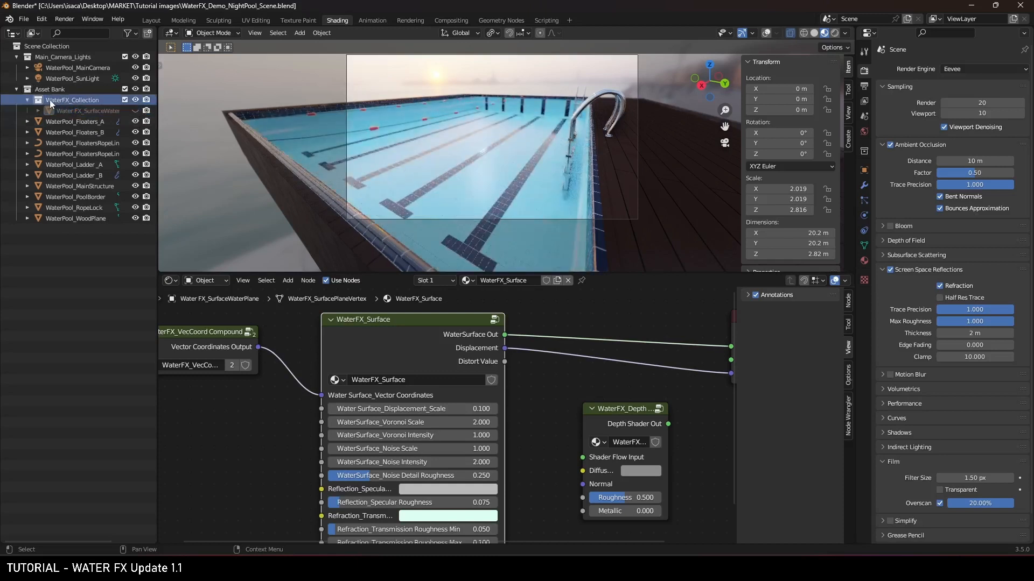
drag(64, 98, 35, 115)
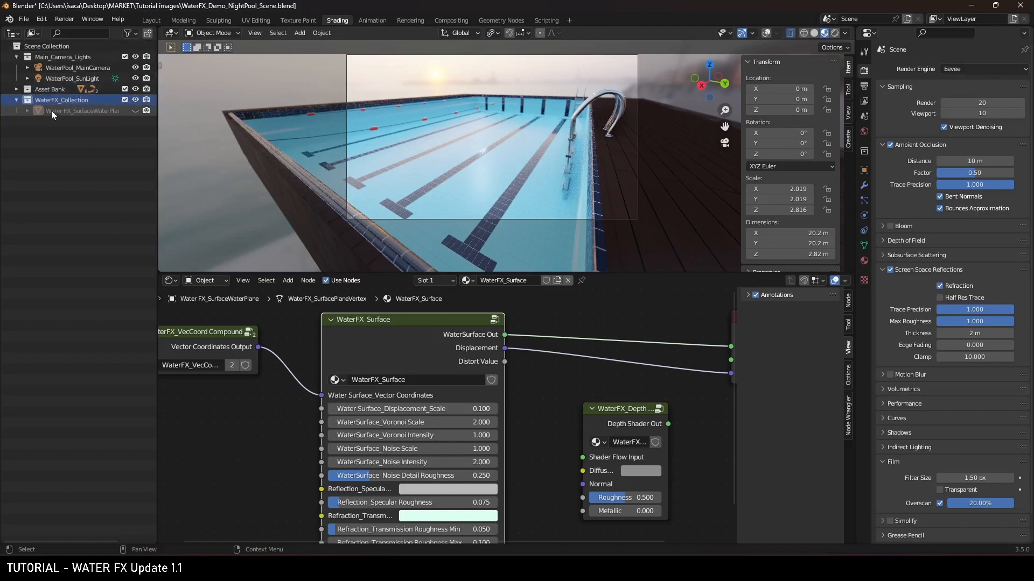
click(135, 100)
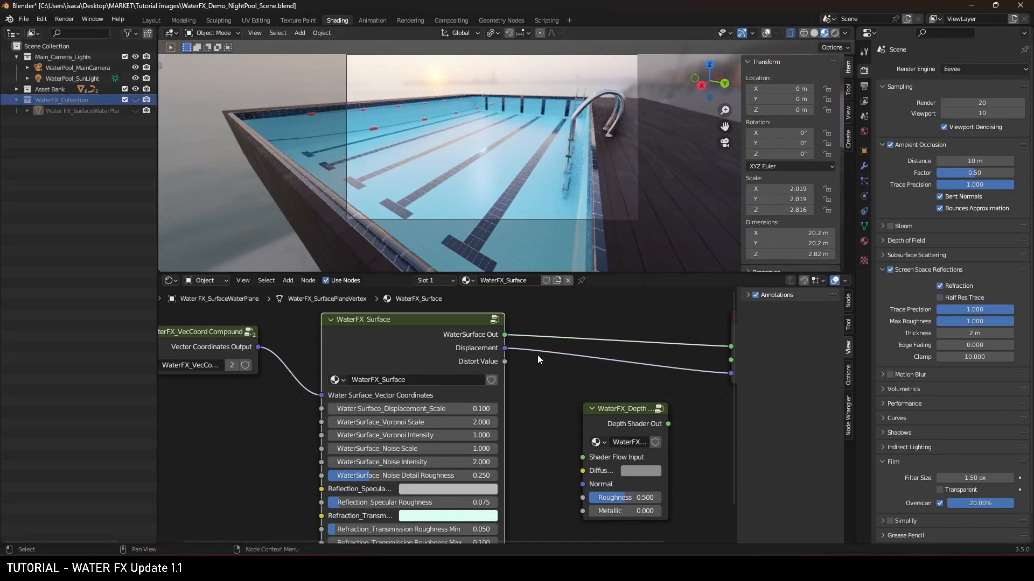
- Select the WaterPool_MainStructure object and make its Olympic Pool Floor material in slot 3 active
scroll(538, 360, down, 2)
middle_drag(485, 129, 468, 192)
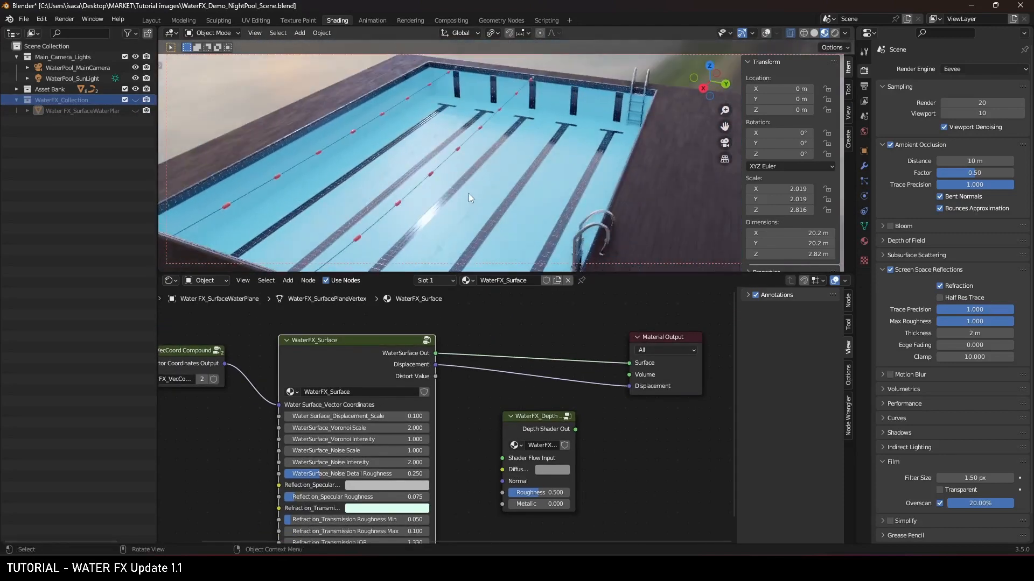
click(542, 218)
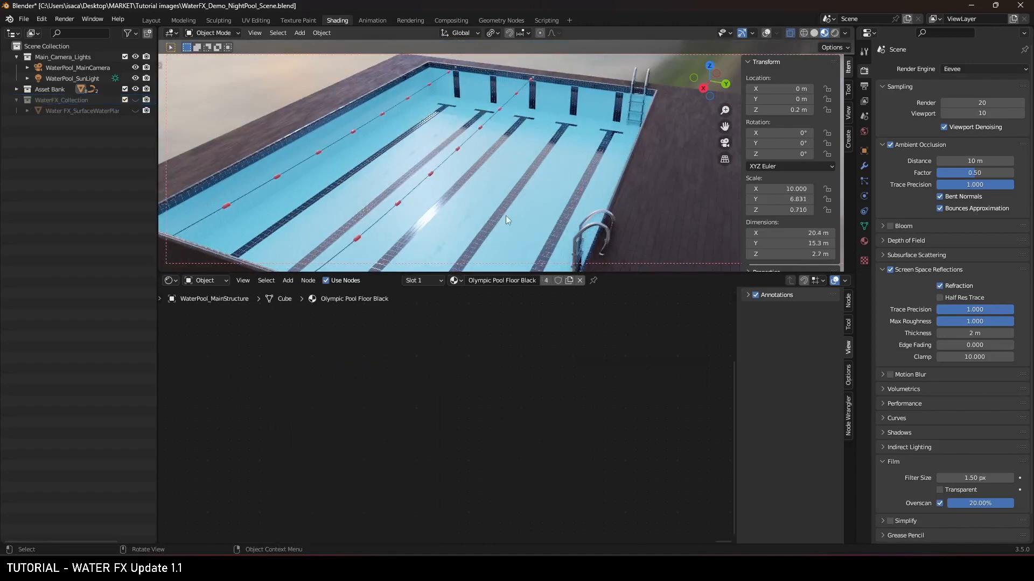
click(865, 243)
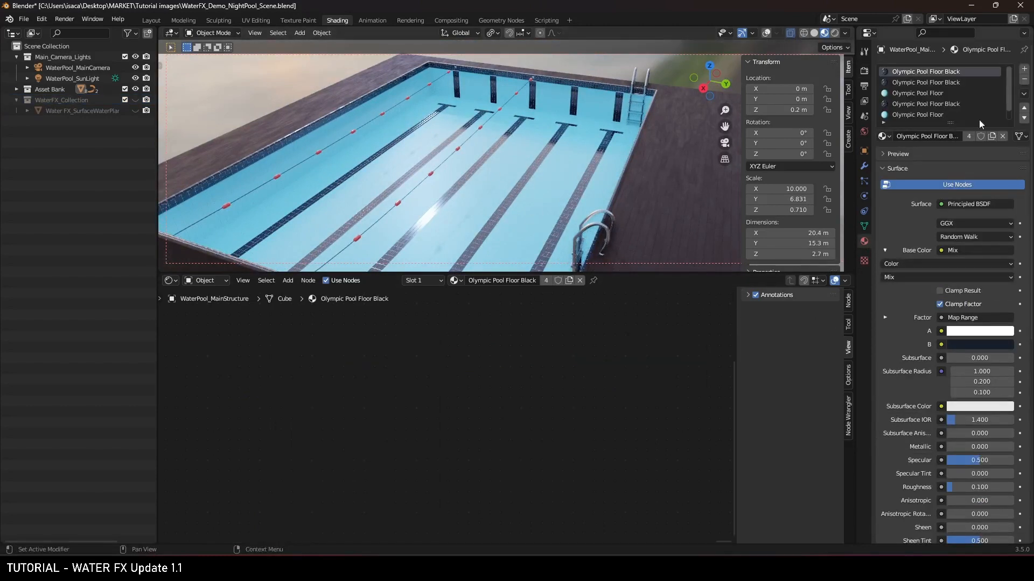
scroll(907, 98, up, 1)
click(943, 93)
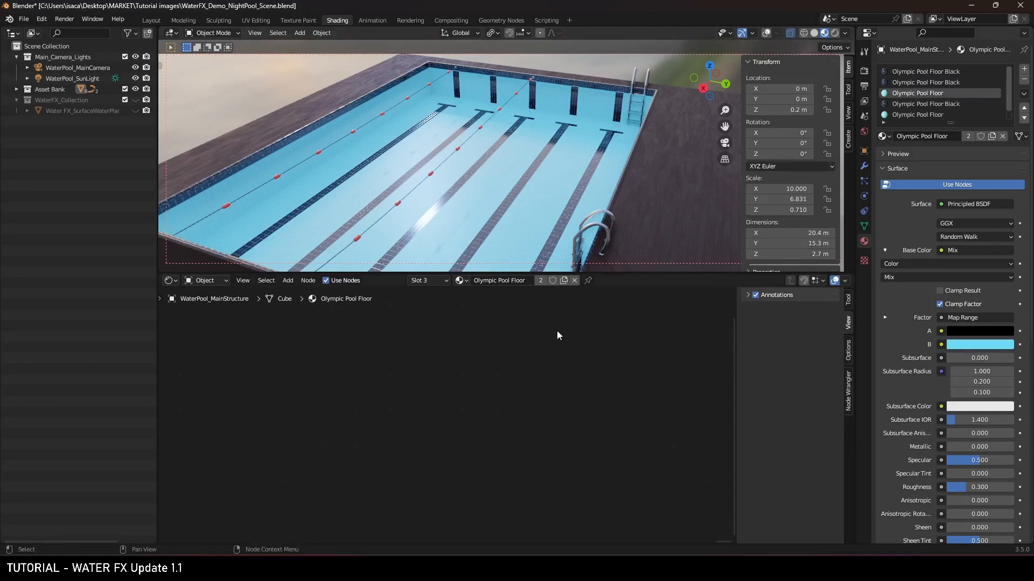
- Insert a WaterFX_Depth Compound group node between the Principled BSDF and the Material Output of the Olympic Pool Floor material
key(Home)
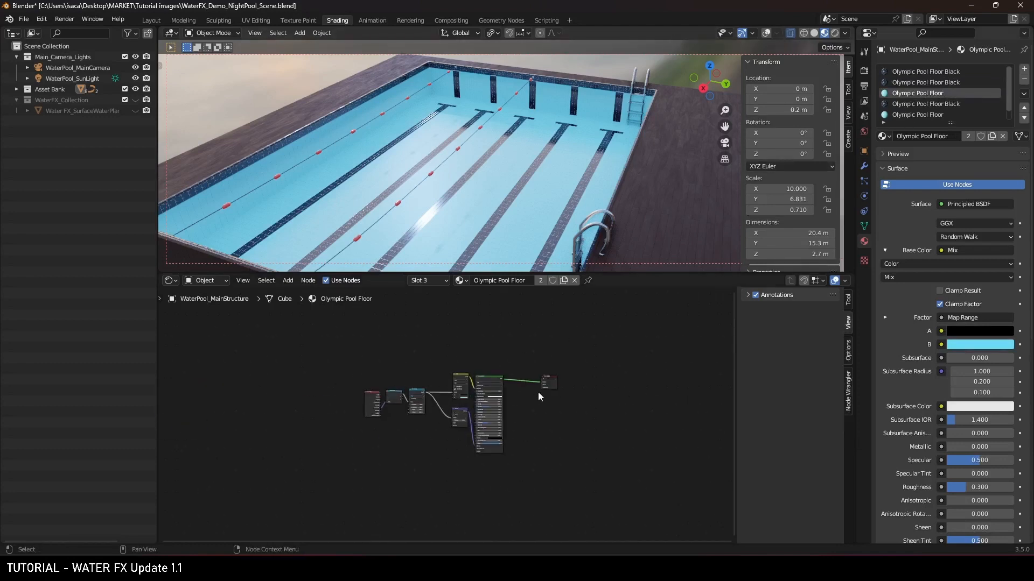
scroll(539, 396, up, 3)
key(shift+a)
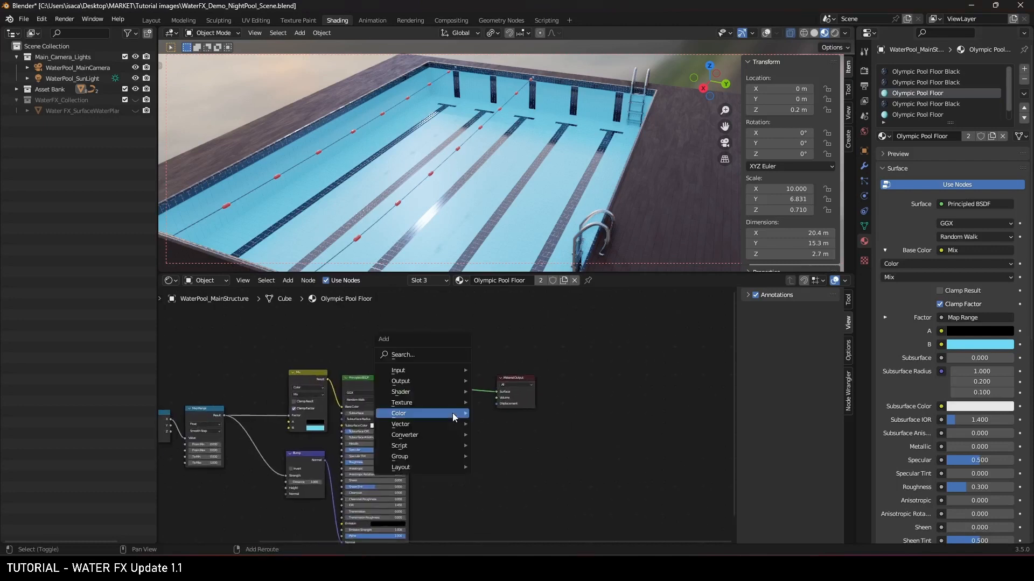
mouse_move(448, 417)
mouse_move(422, 457)
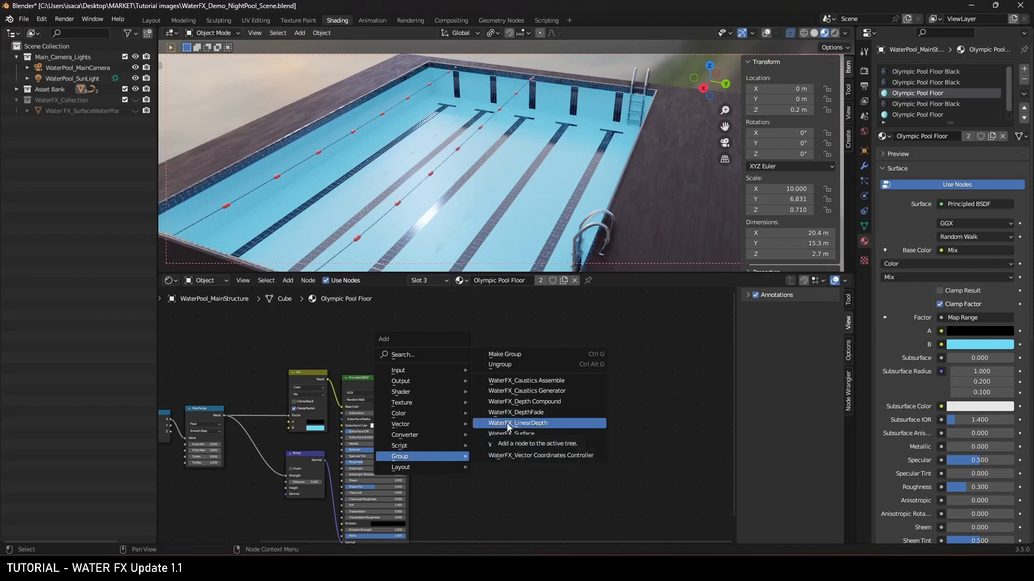
click(517, 402)
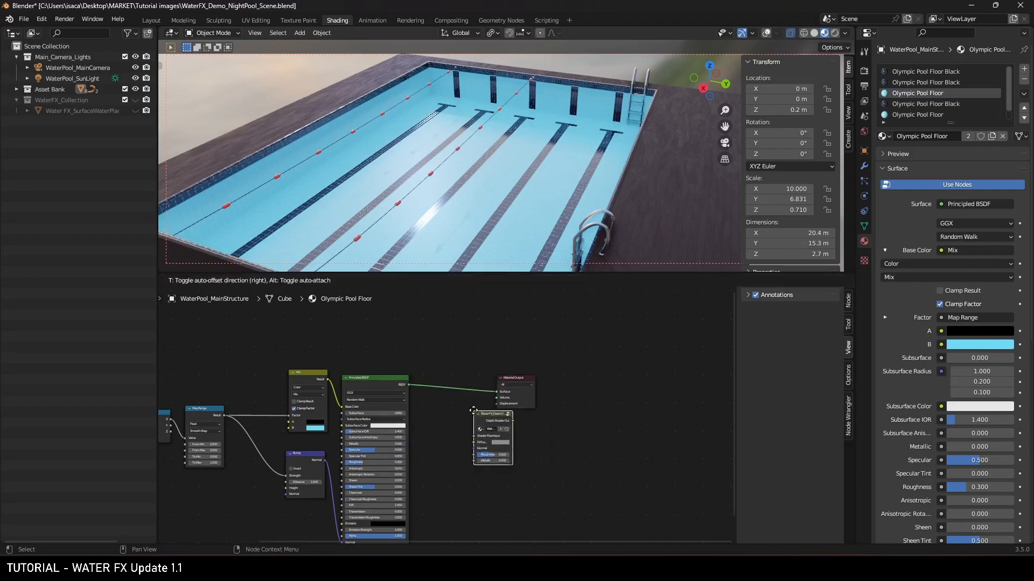
click(431, 372)
scroll(376, 398, up, 2)
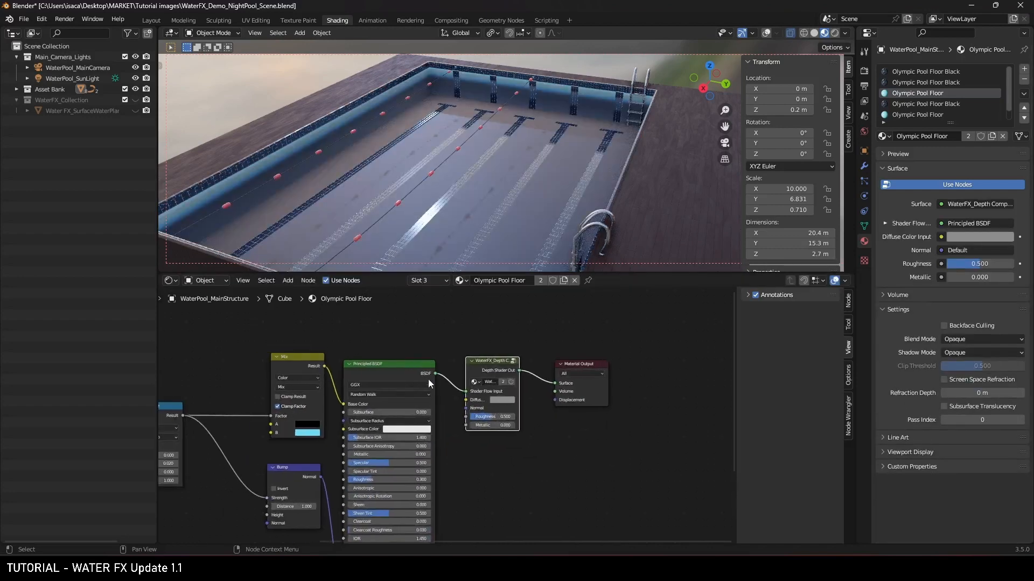
- Link the Mix colour and Bump normal to the WaterFX_Depth Compound node's matching inputs and set its Roughness to 0.7
scroll(472, 399, up, 1)
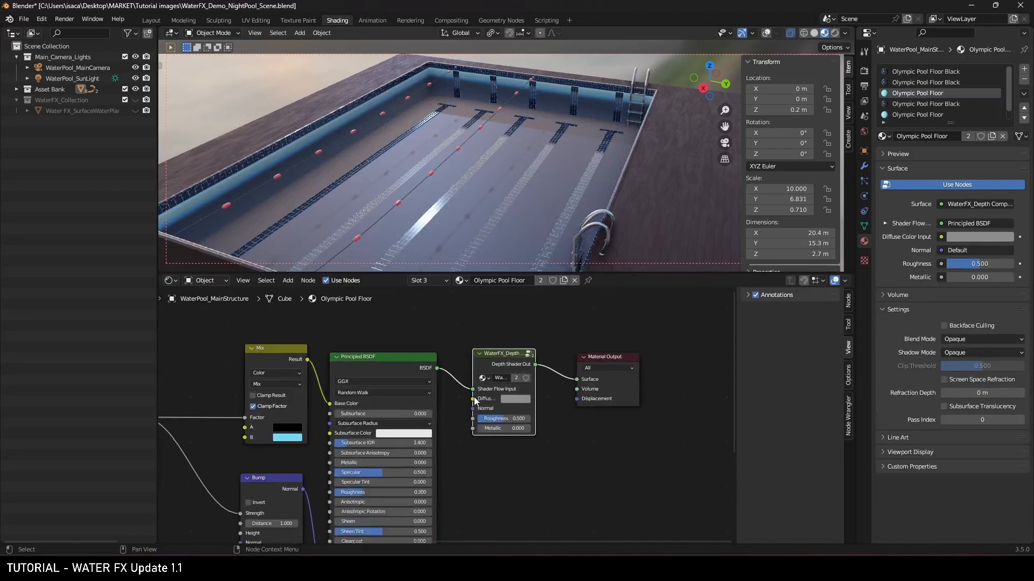
drag(308, 361, 473, 398)
drag(301, 490, 468, 410)
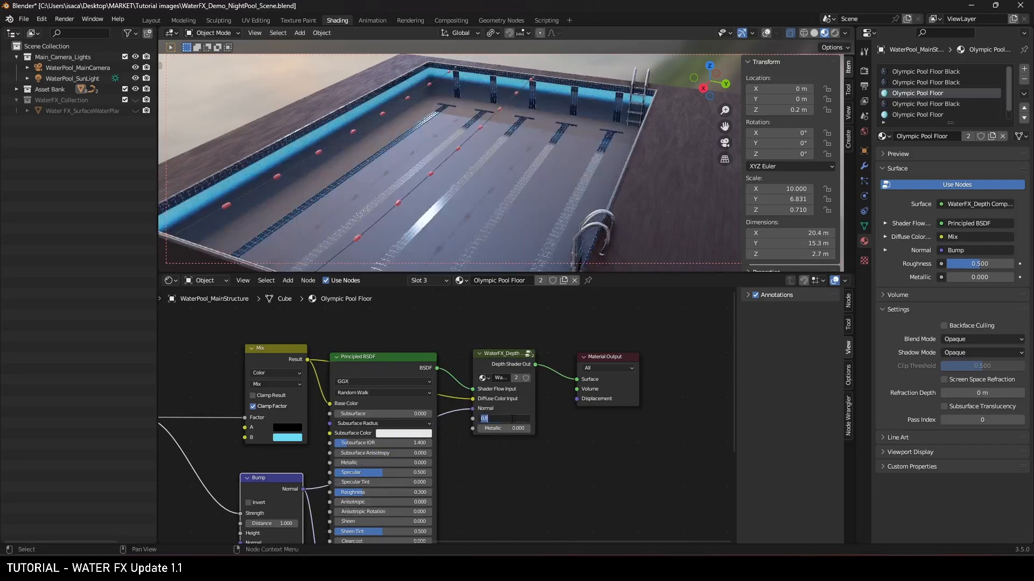
key(Return)
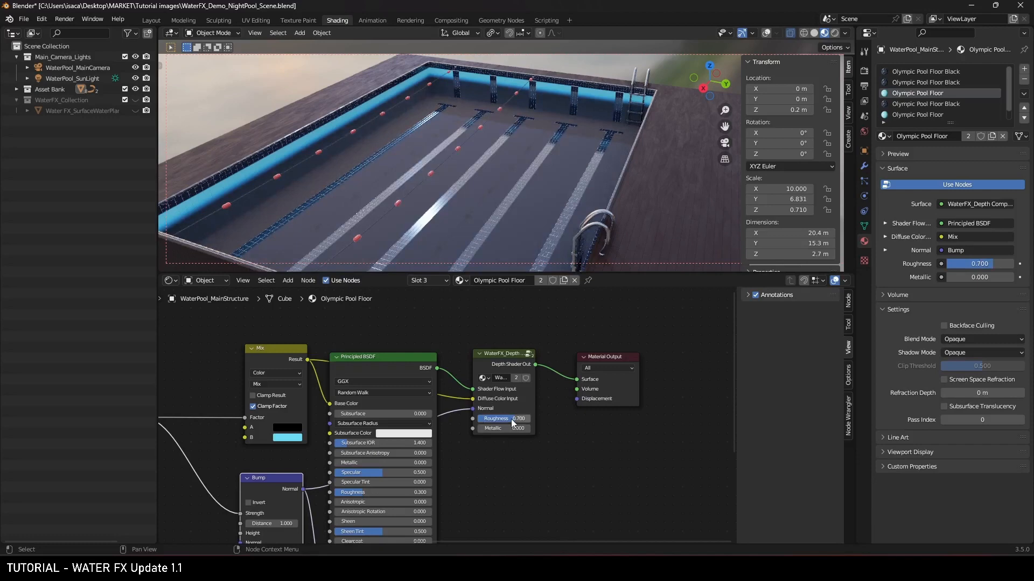
scroll(541, 421, up, 2)
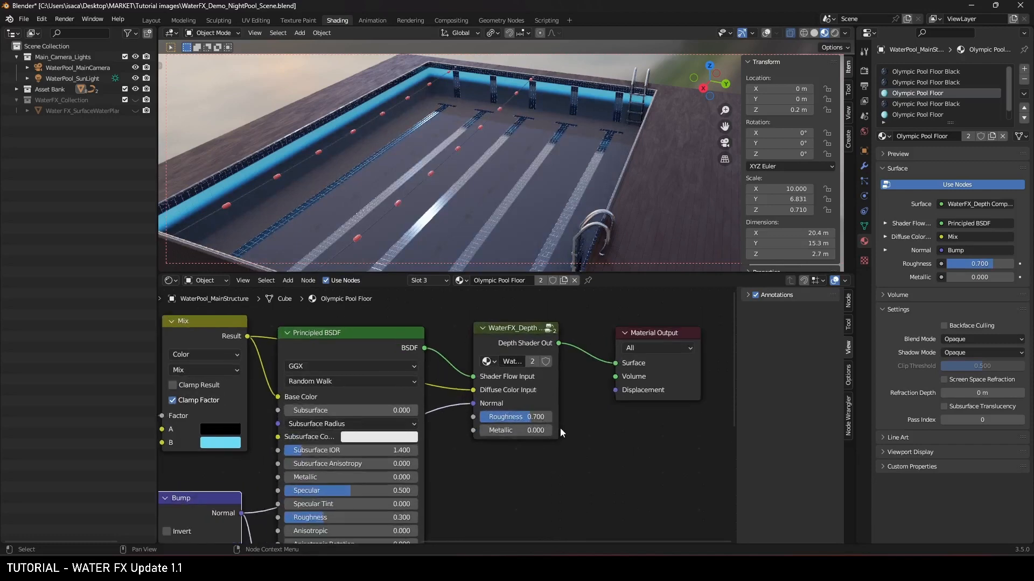
drag(538, 390, 524, 385)
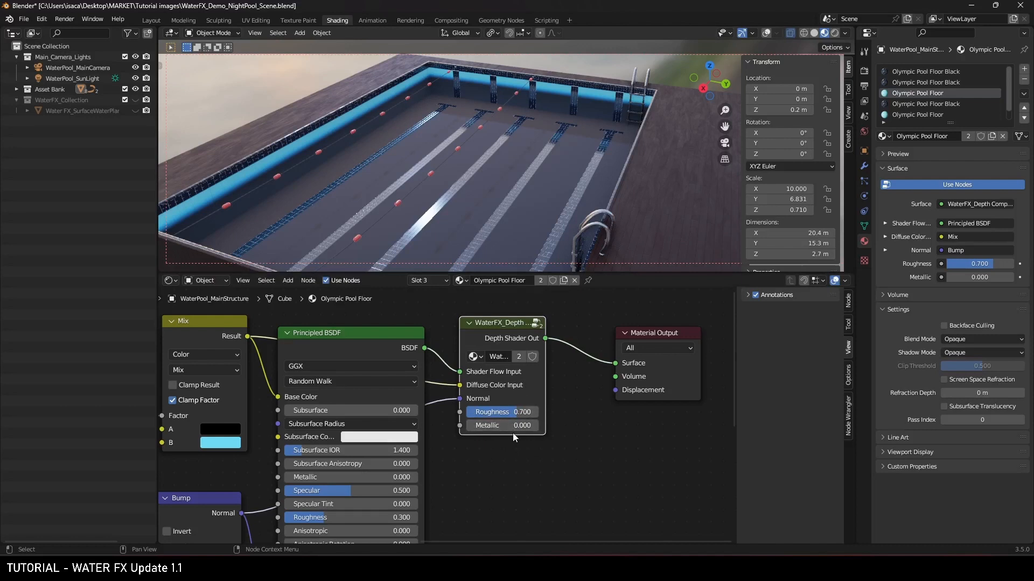
- Copy the depth group node before the Material Output of the slot 4 Olympic Pool Floor Black material, linking Mix to Diffuse Color Input and Bump to Normal
scroll(513, 432, down, 1)
scroll(512, 432, down, 1)
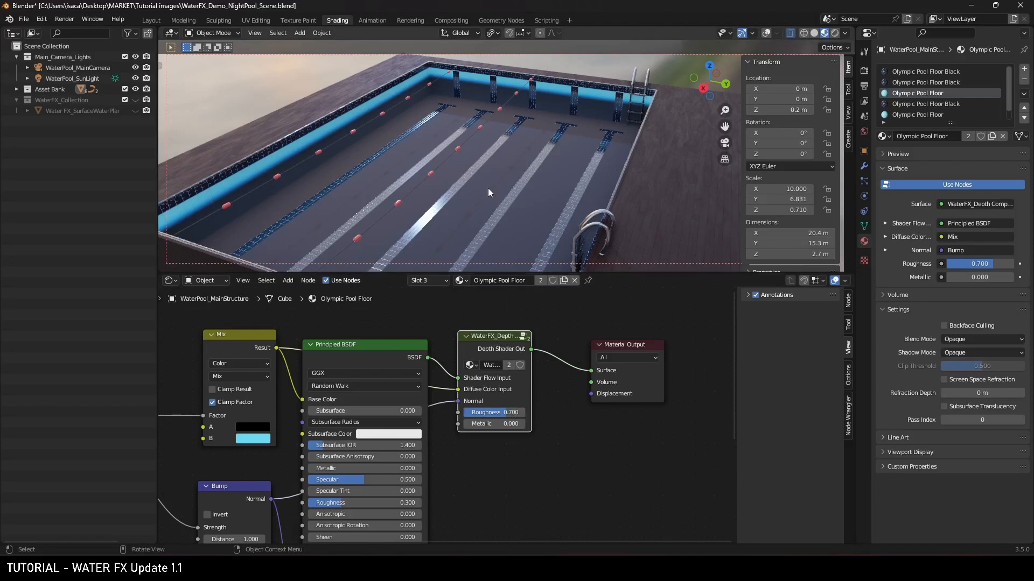
scroll(501, 353, down, 1)
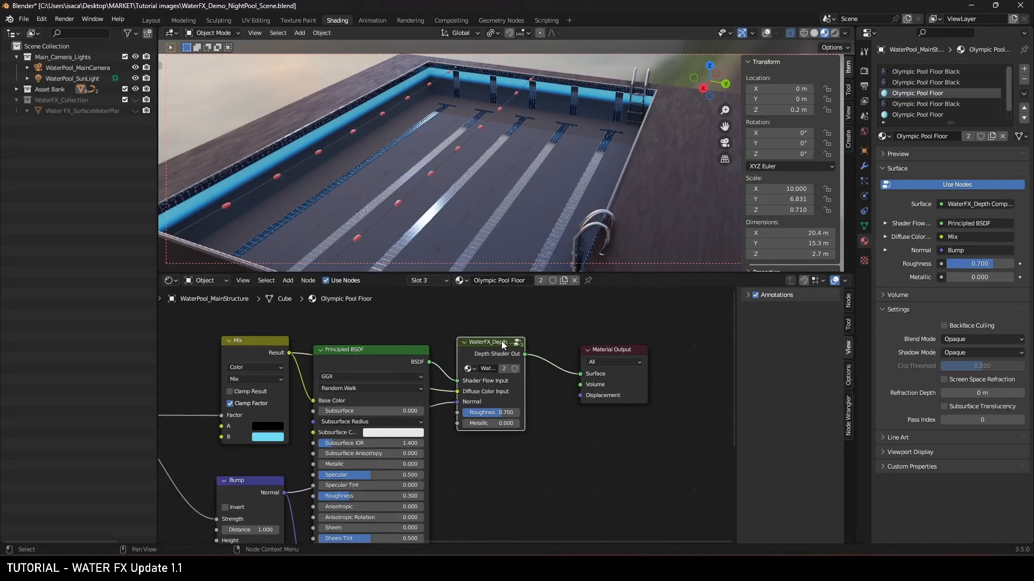
click(922, 103)
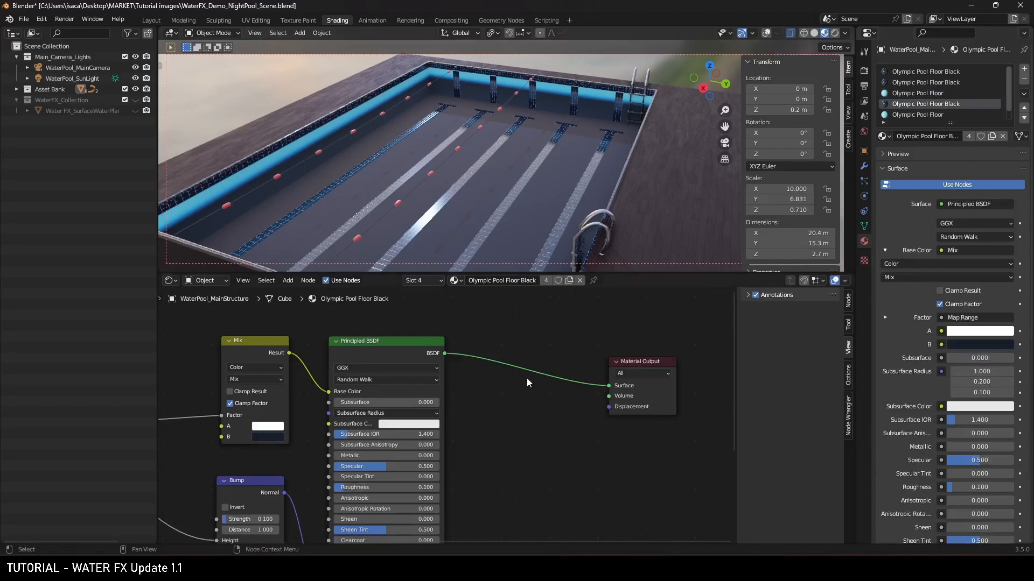
key(ctrl+v)
drag(510, 345, 487, 353)
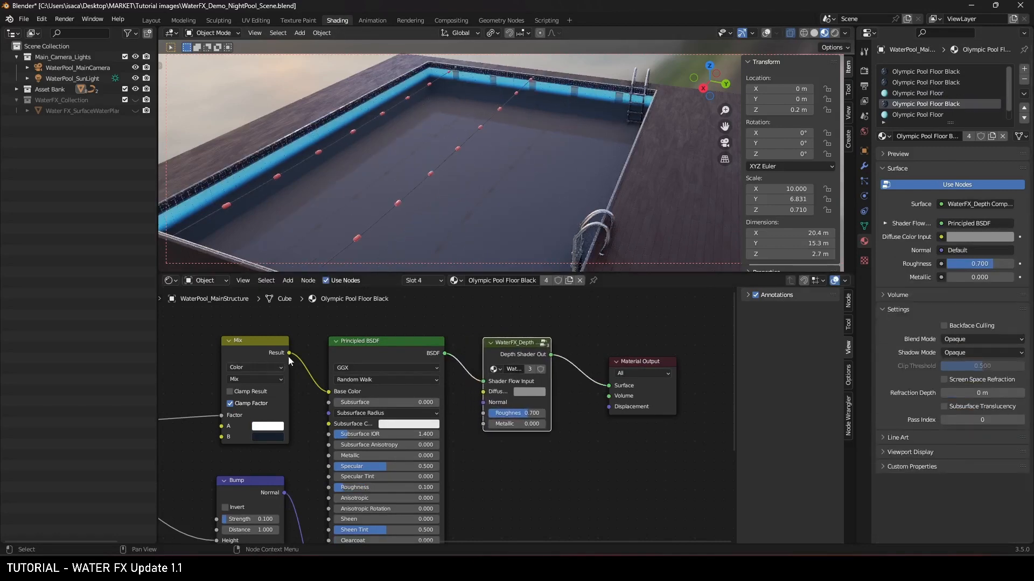
mouse_move(290, 353)
mouse_down()
mouse_move(325, 371)
mouse_move(469, 381)
mouse_move(484, 392)
mouse_up()
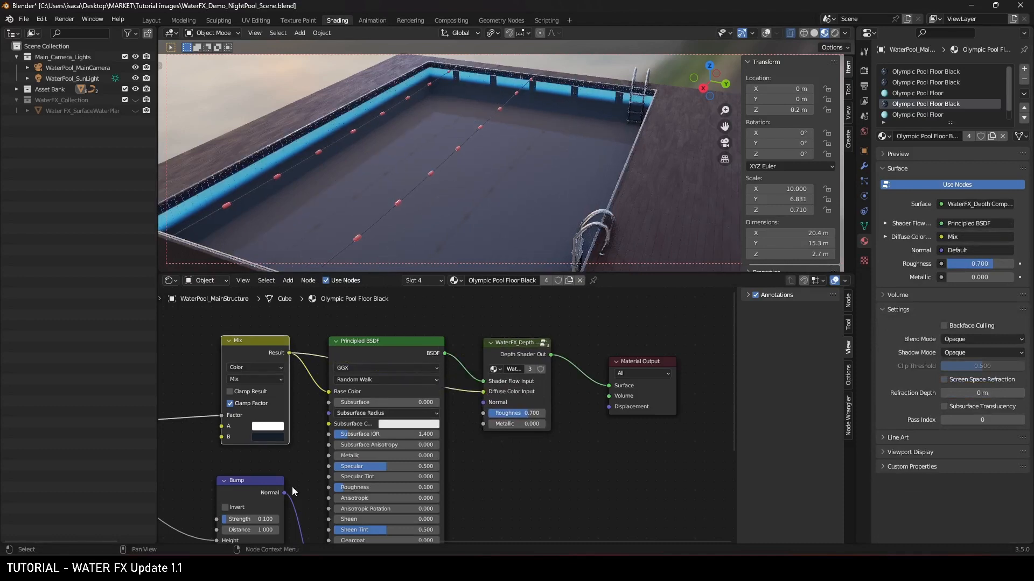
drag(284, 492, 483, 405)
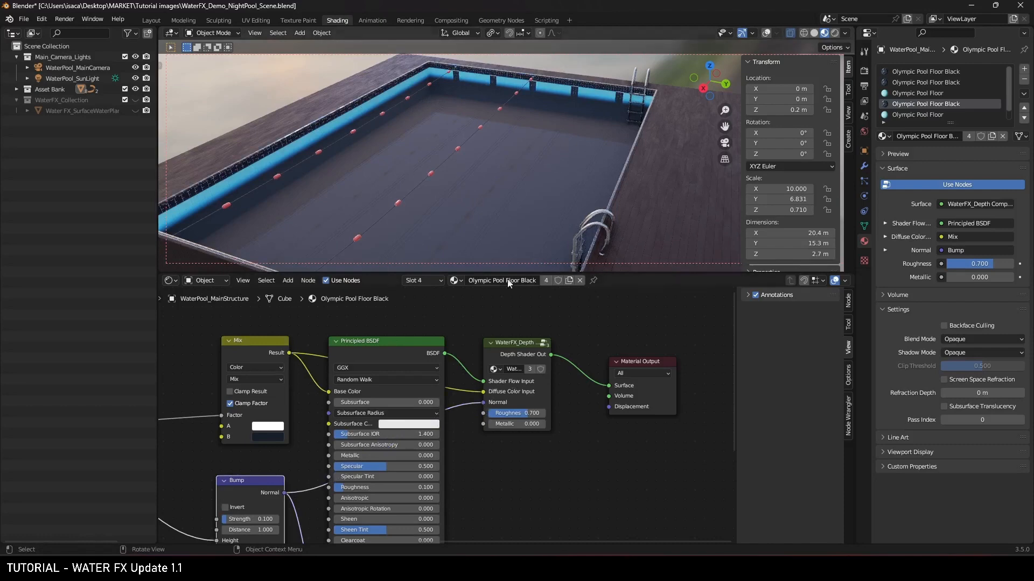
- Enter the WaterFX_Depth Compound group and set the WaterFX_DepthFade node's WaterLevel_Depth Amount to 6
mouse_move(486, 135)
middle_down()
mouse_move(427, 124)
mouse_move(476, 131)
middle_up()
scroll(476, 131, up, 1)
click(525, 352)
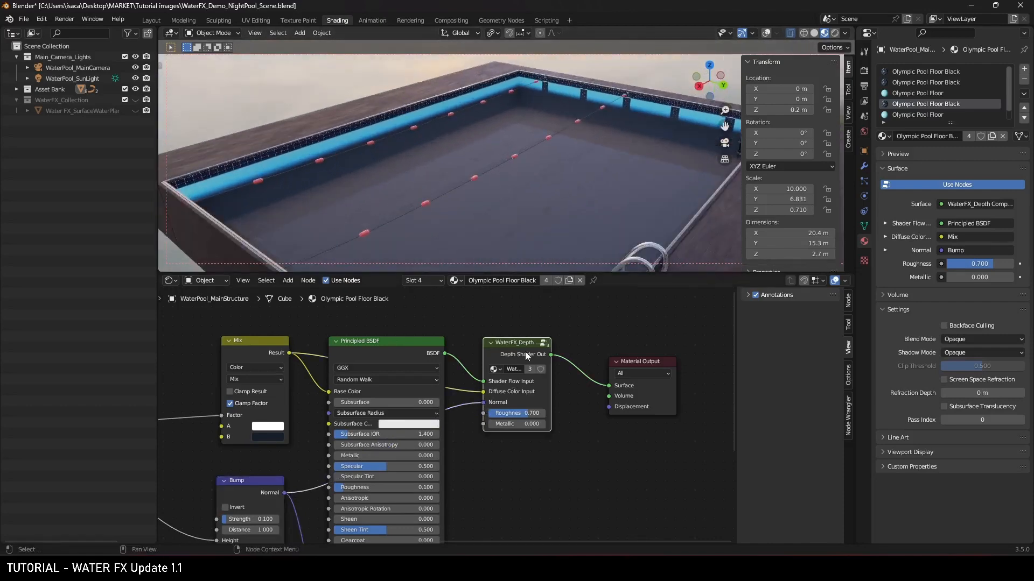
key(Tab)
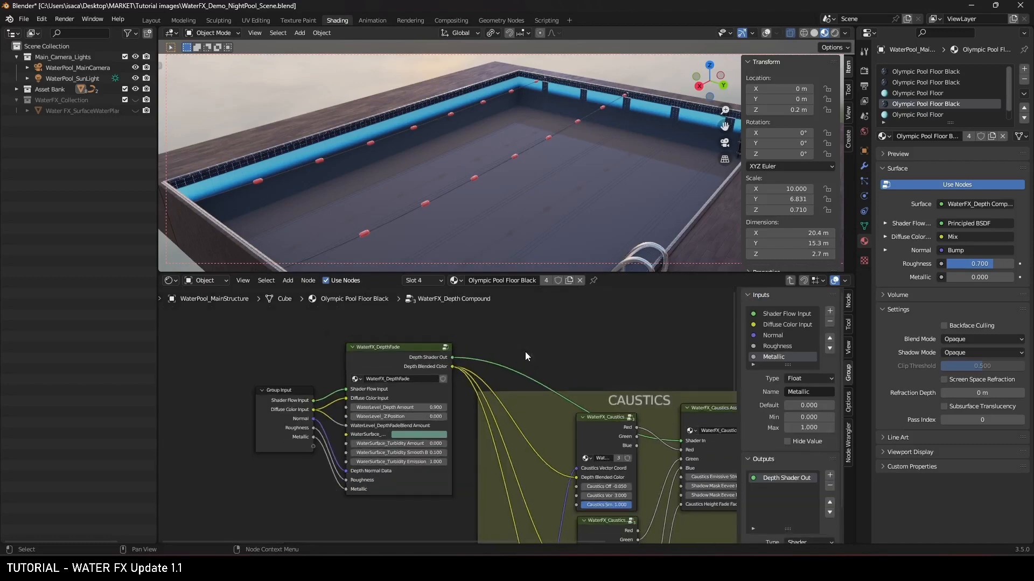
scroll(533, 336, up, 1)
middle_drag(478, 327, 477, 349)
scroll(477, 351, up, 6)
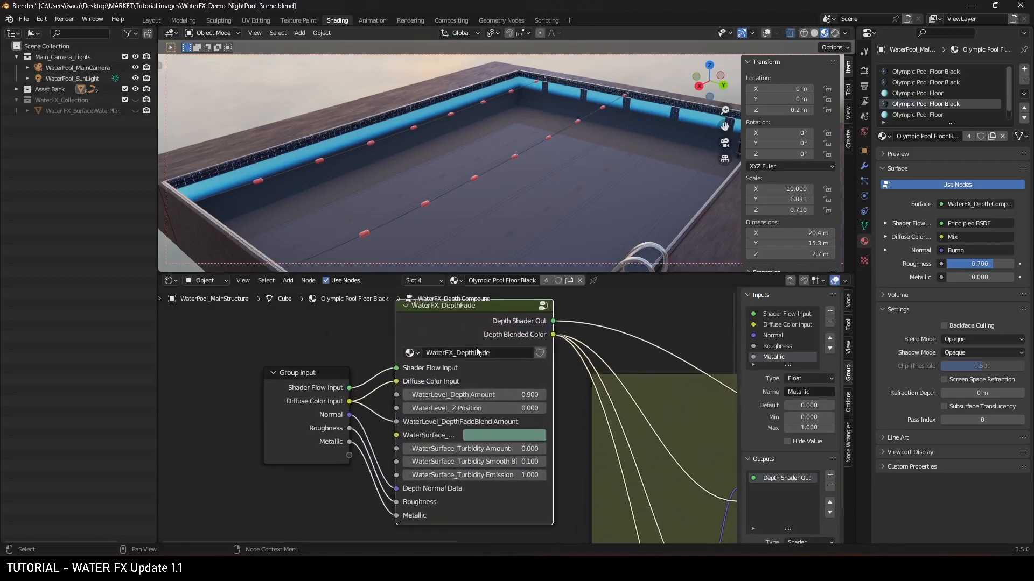
mouse_move(472, 391)
mouse_down()
mouse_move(581, 391)
mouse_move(434, 391)
mouse_move(559, 392)
mouse_up()
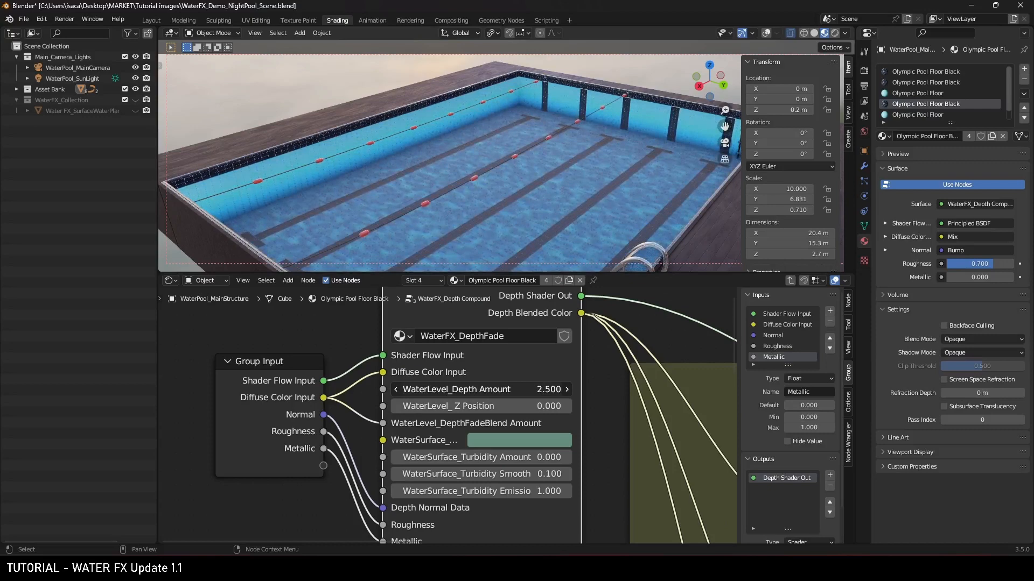
click(472, 392)
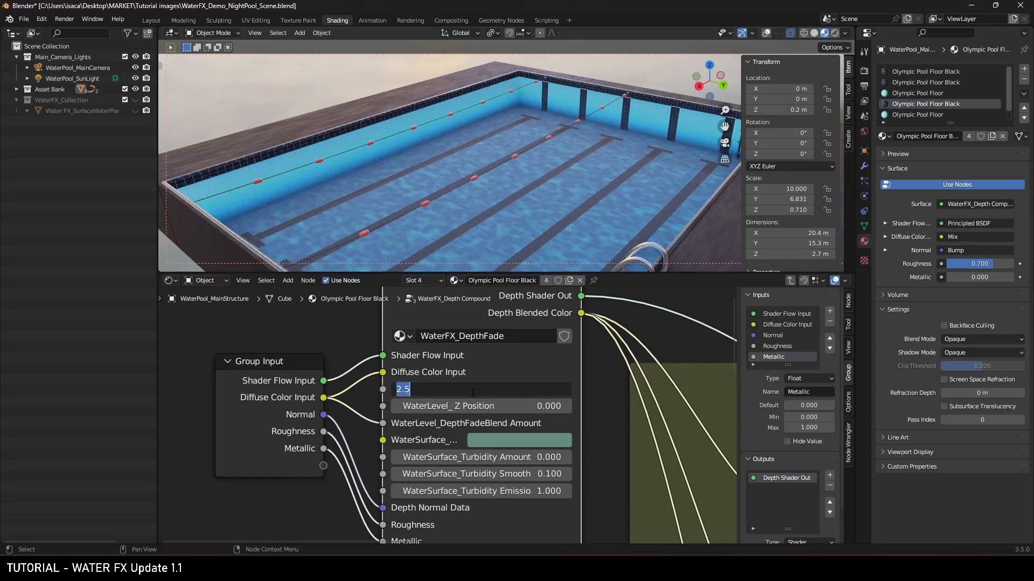
text(6)
key(Return)
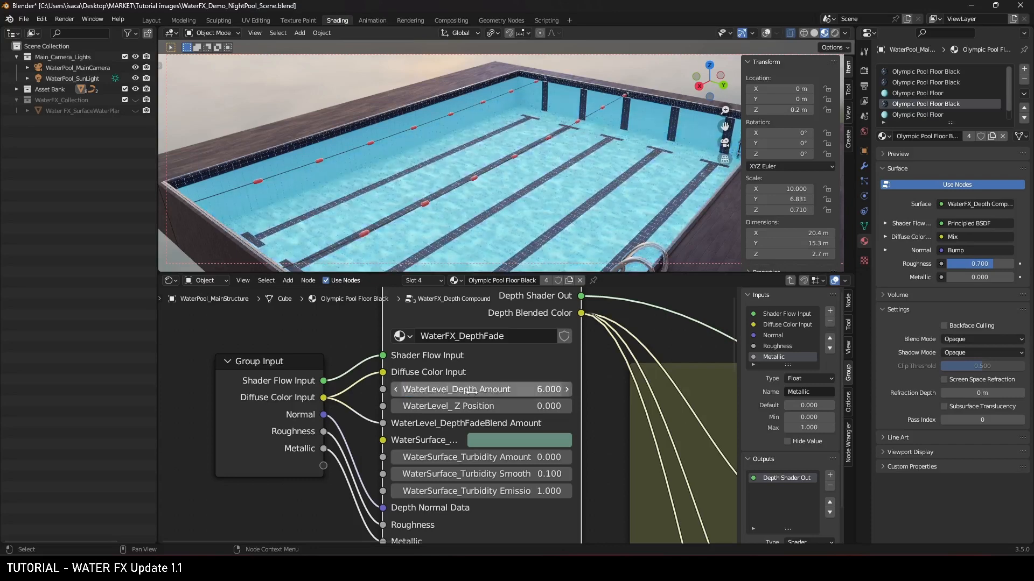
- Examine the pool's depth effect from several angles and the Caustics node frame inside the WaterFX_Depth Compound group
scroll(510, 244, down, 6)
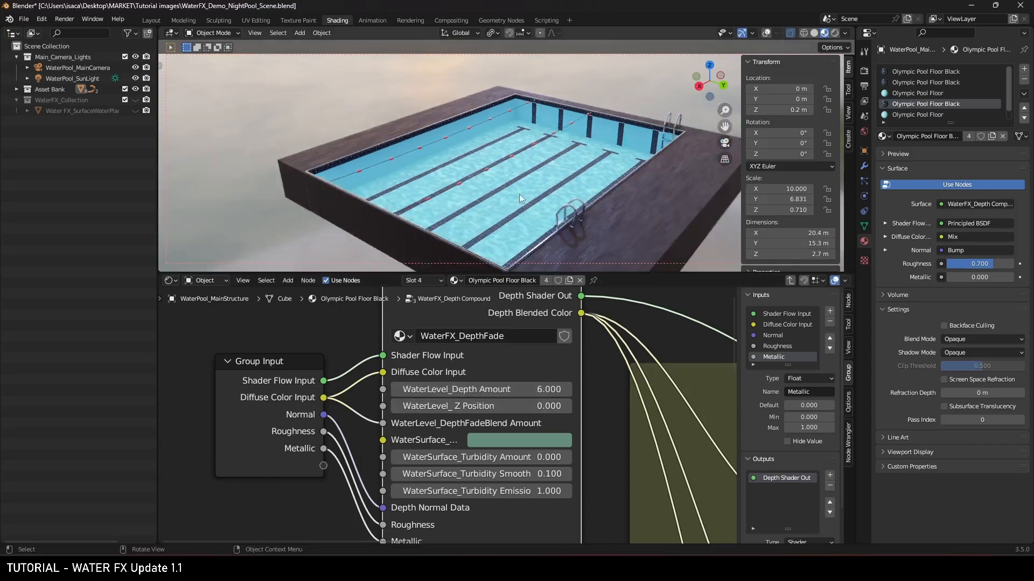
mouse_move(525, 185)
middle_down()
mouse_move(546, 204)
mouse_move(541, 183)
middle_up()
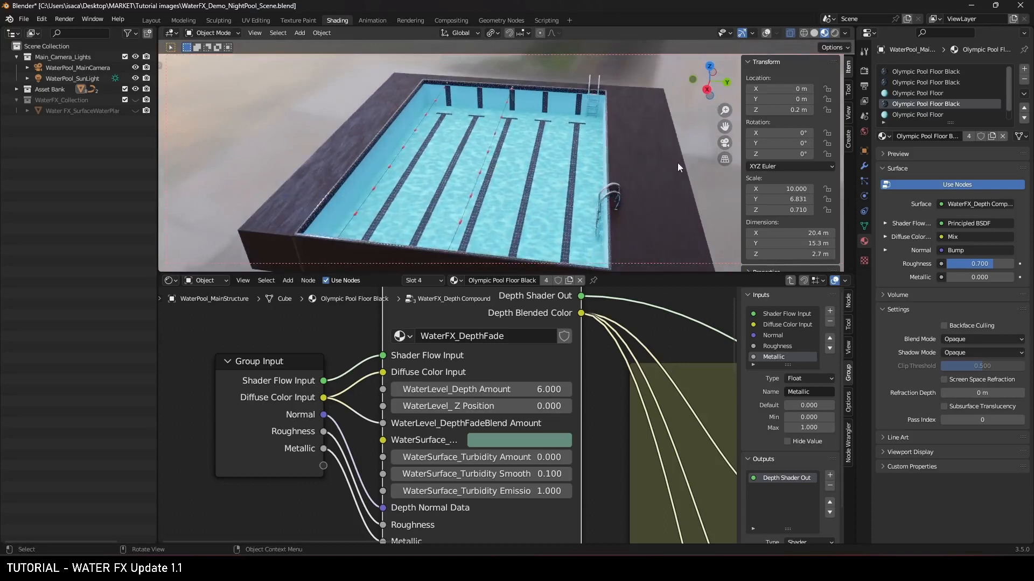
middle_drag(586, 168, 557, 188)
scroll(513, 431, down, 4)
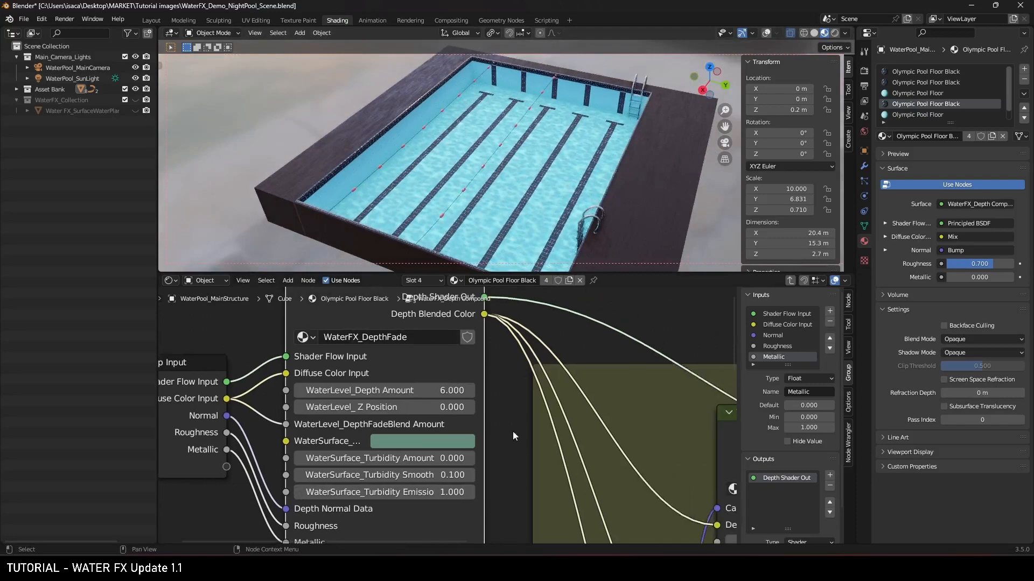
middle_drag(461, 353, 405, 356)
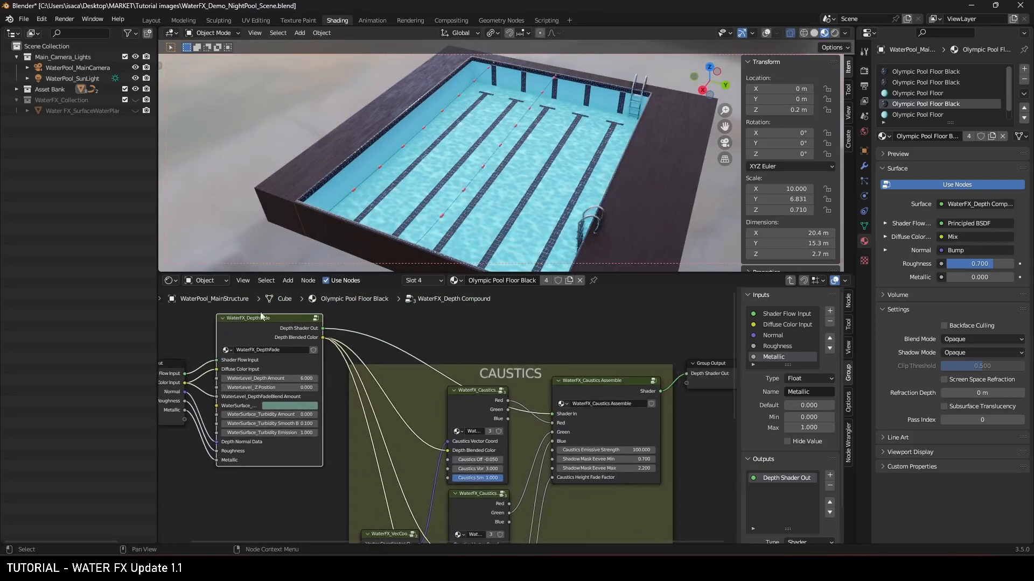
middle_drag(428, 422, 370, 372)
scroll(388, 373, down, 7)
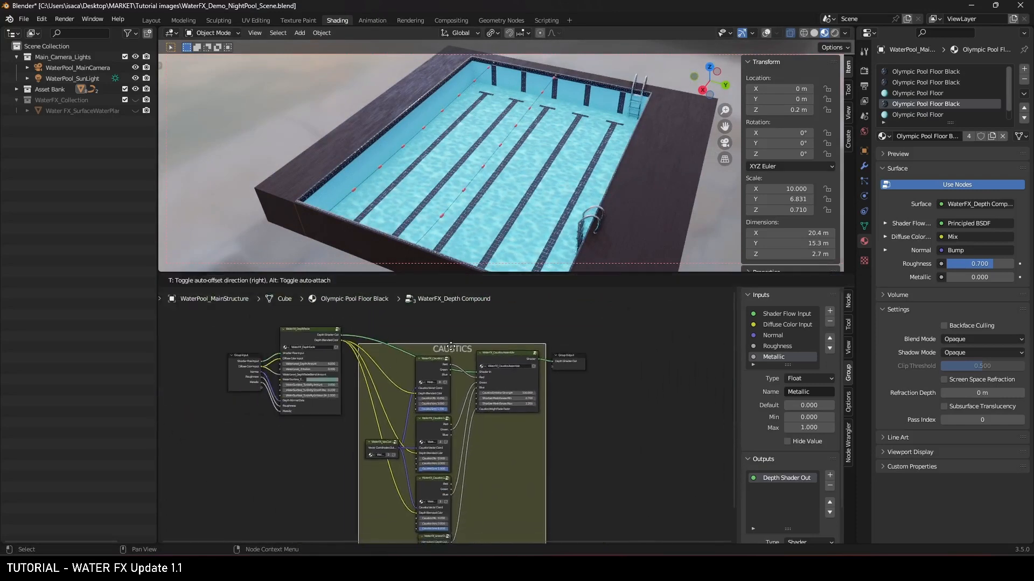
scroll(458, 352, up, 2)
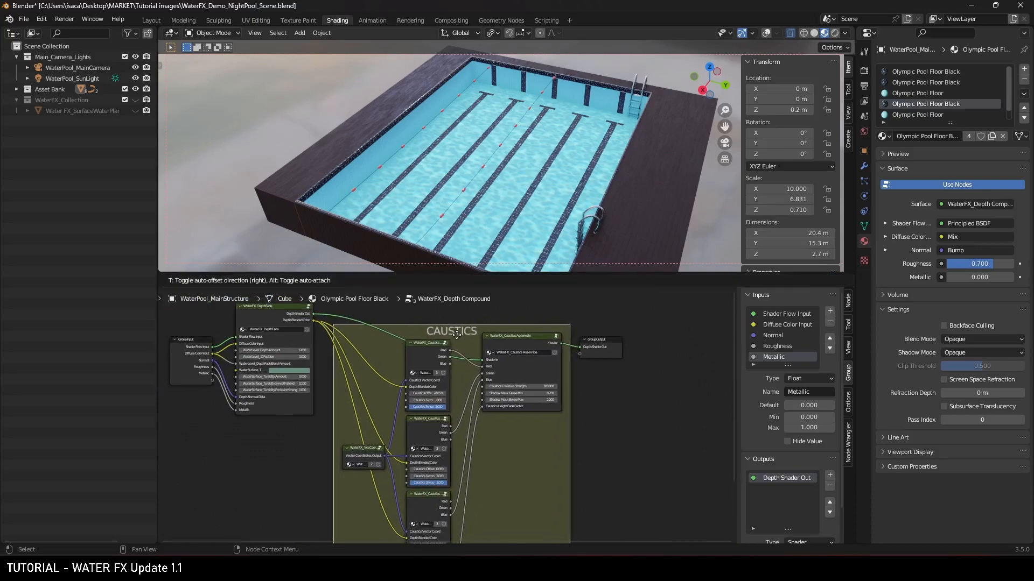
scroll(476, 364, up, 3)
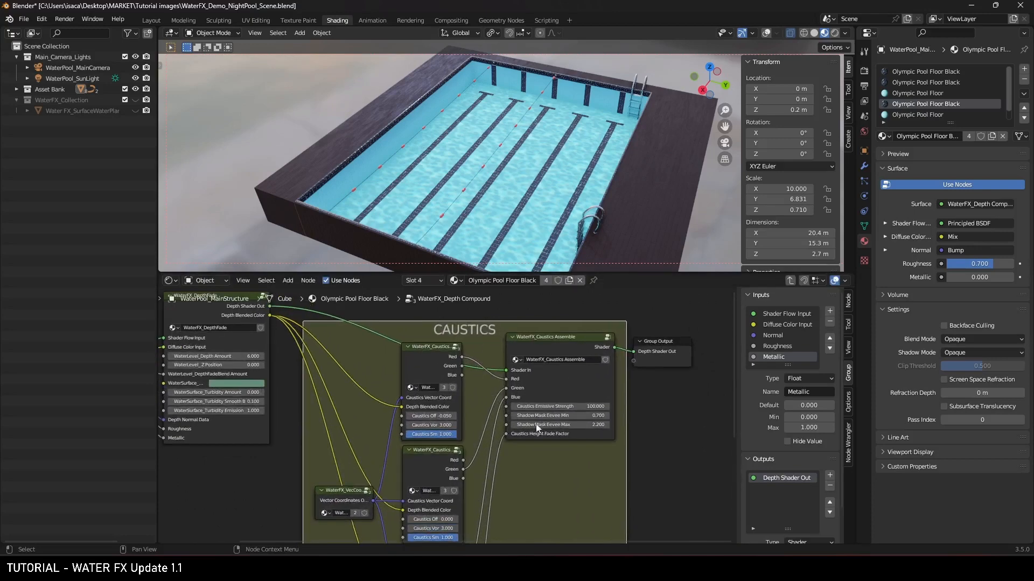
scroll(490, 384, down, 2)
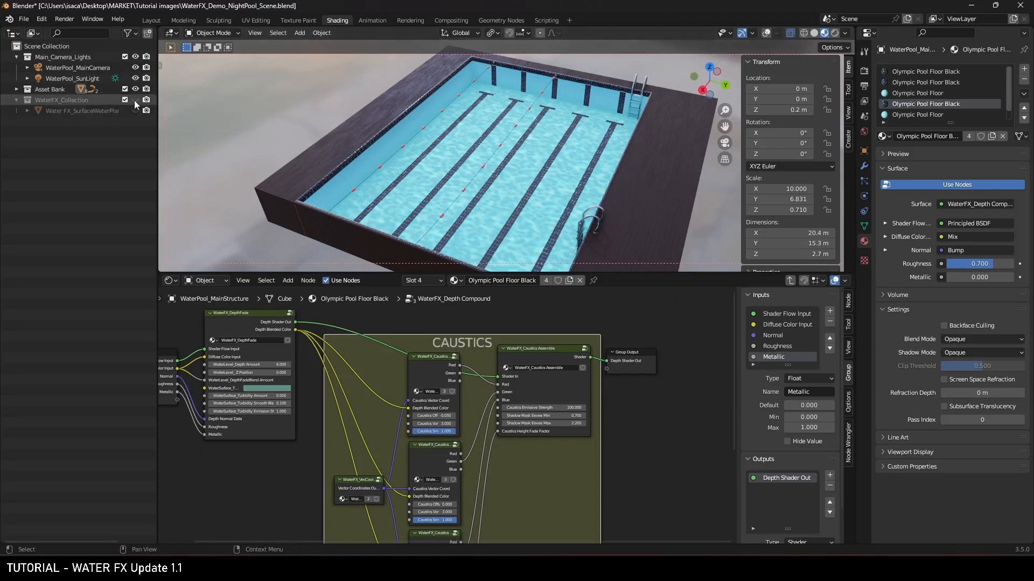
- Select the WaterPool_SunLight and set its strength to 15
click(73, 78)
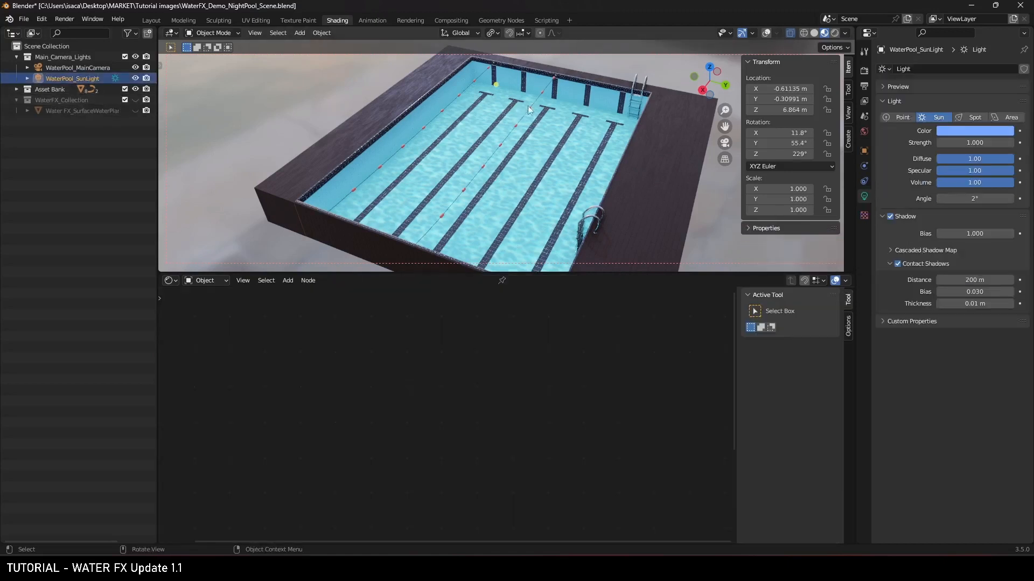
click(960, 144)
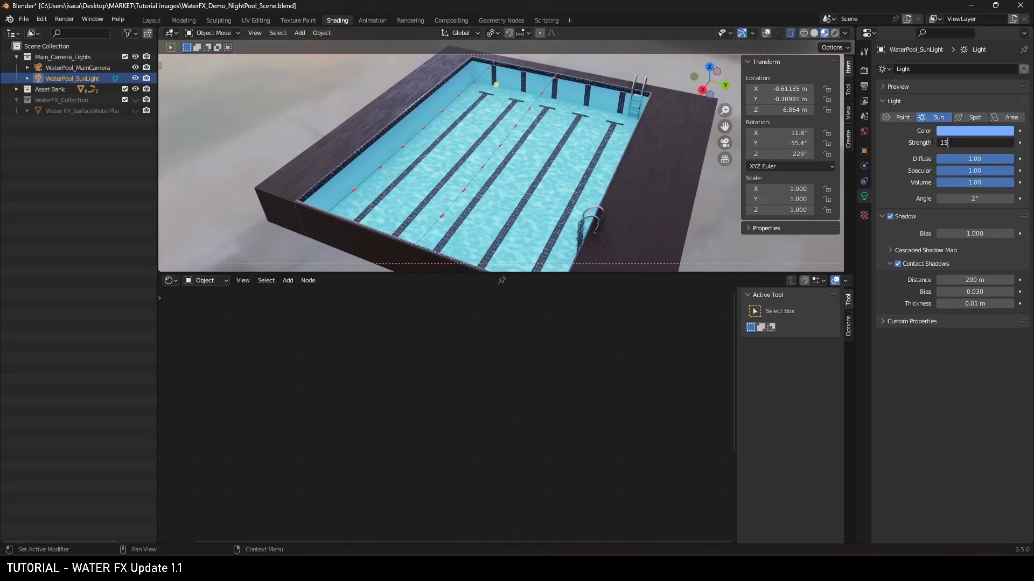
text(15)
key(Return)
- Set the sun light's colour to a pale warm cream
click(952, 129)
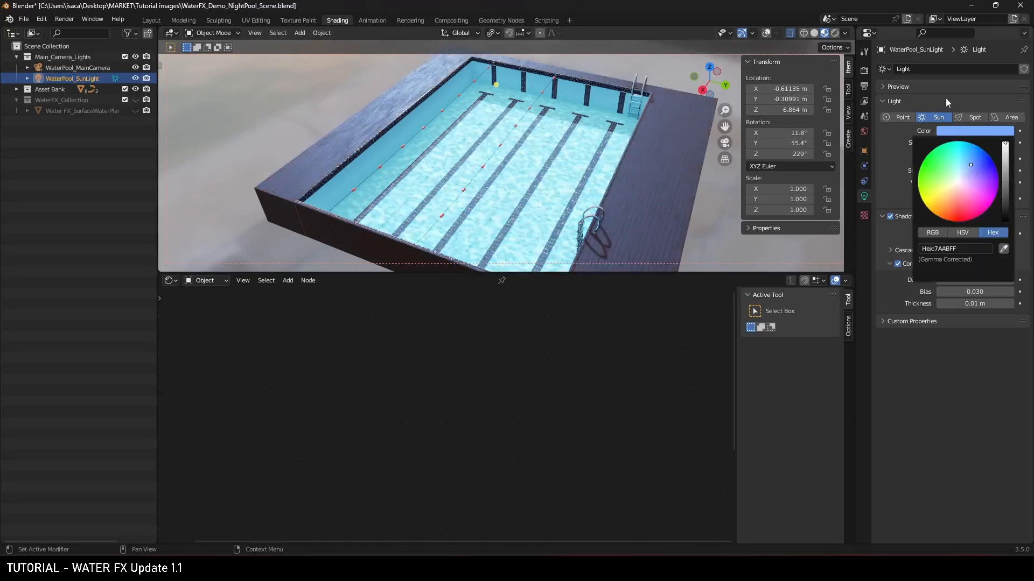
click(974, 132)
click(945, 195)
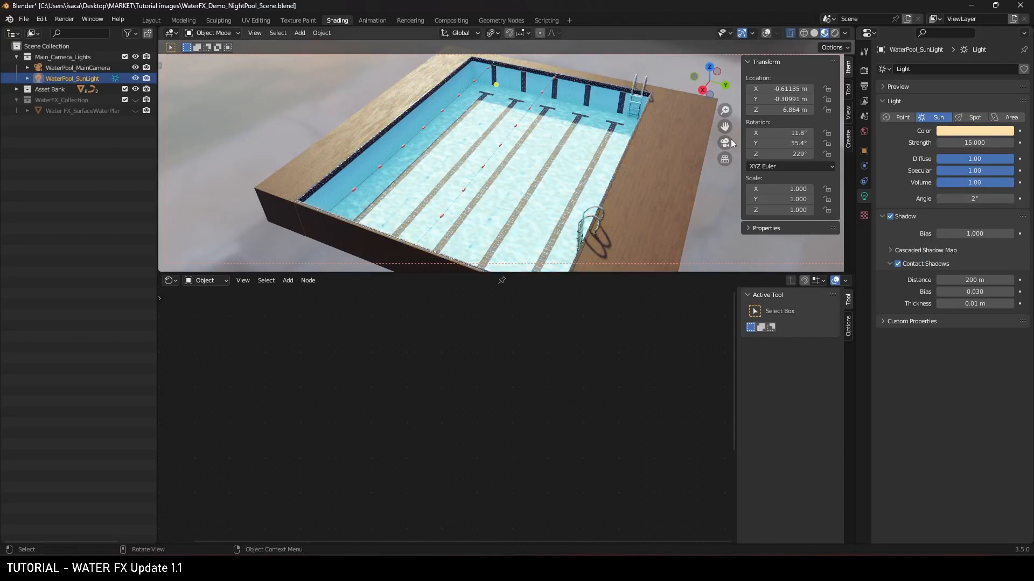
click(980, 132)
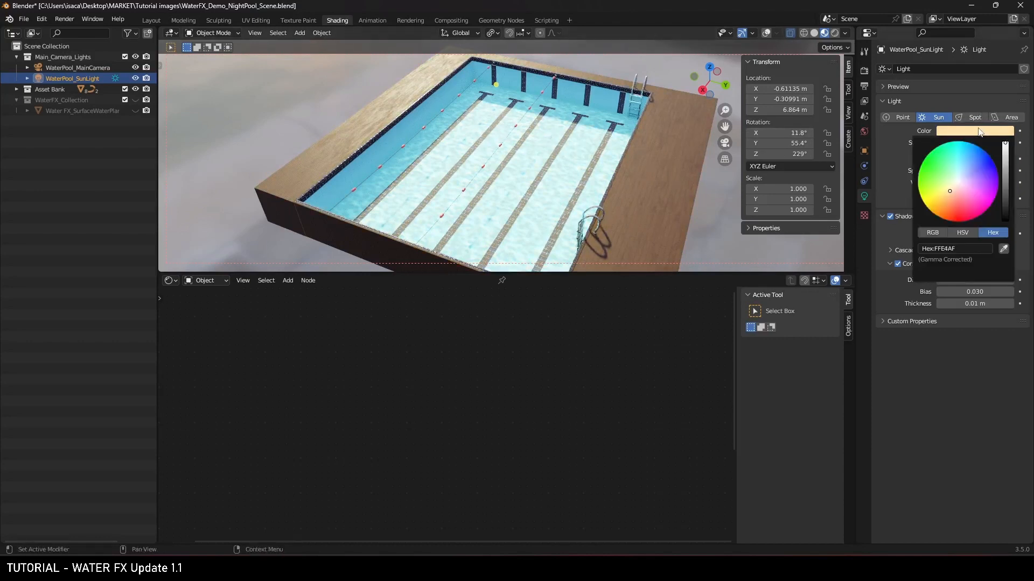
click(951, 187)
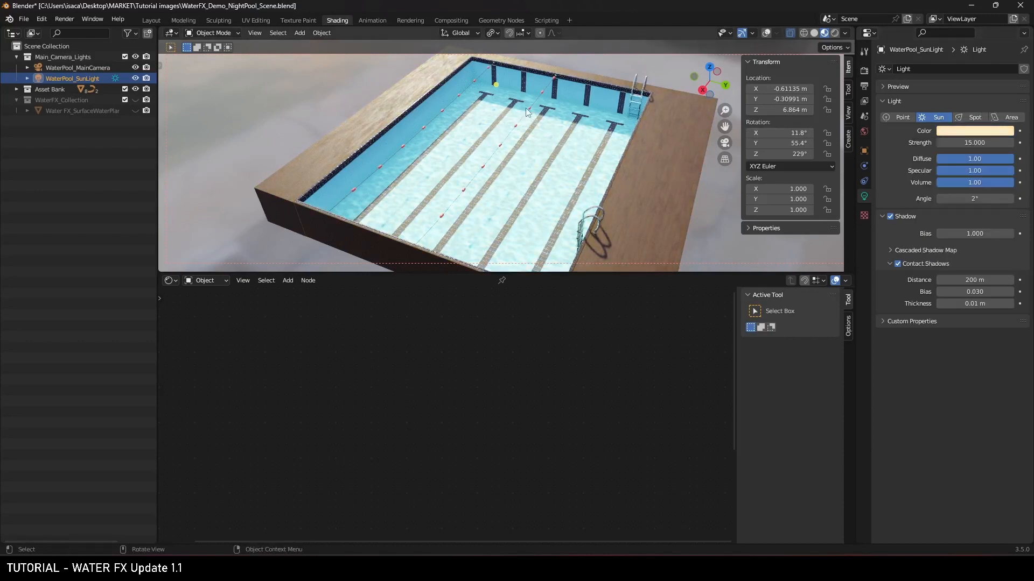
- Select the pool's main structure and enter the WaterFX_Depth Compound group of its Olympic Pool Floor Black material
middle_drag(529, 115, 512, 135)
scroll(551, 92, up, 3)
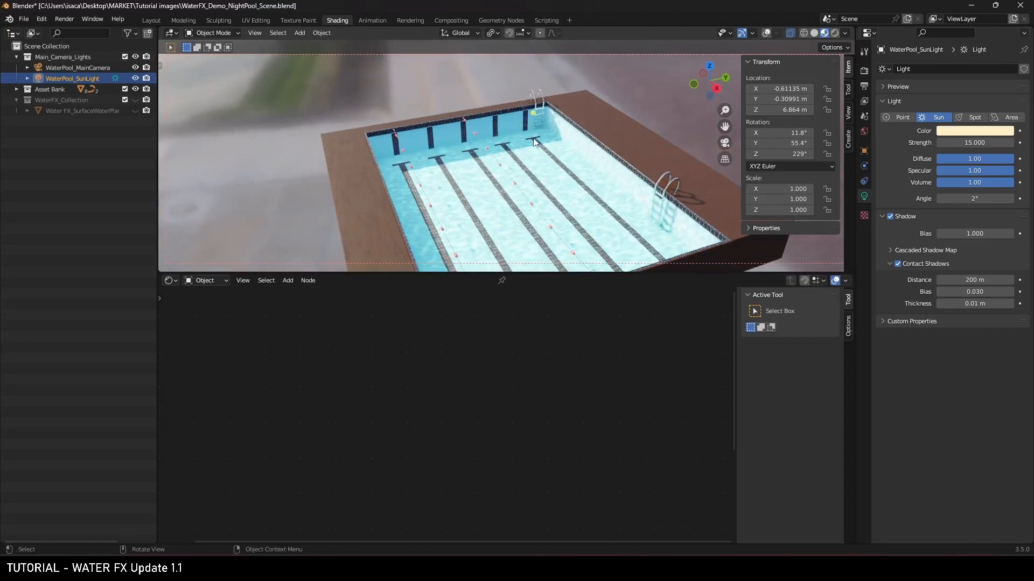
middle_drag(451, 225, 476, 192)
click(501, 192)
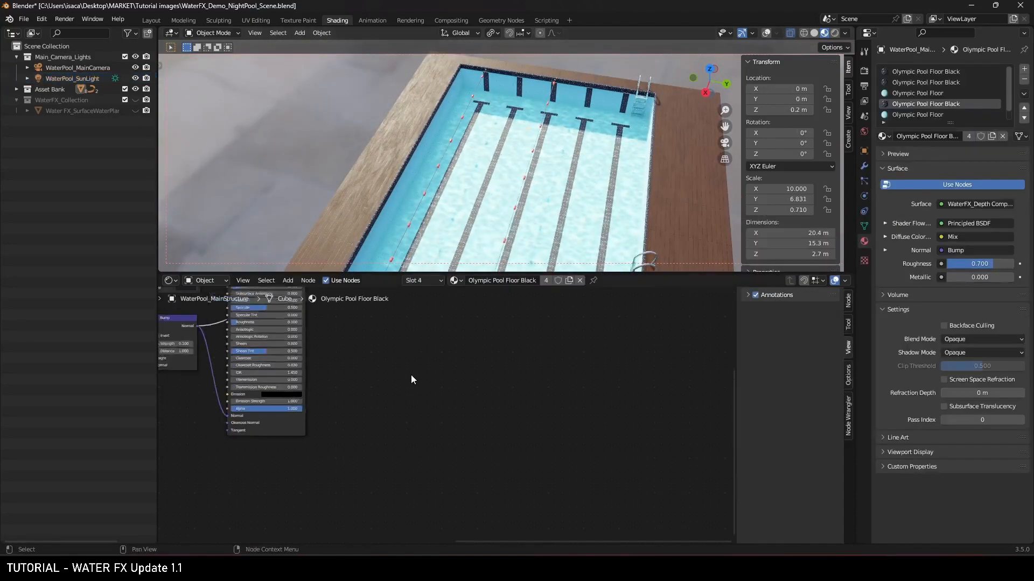
scroll(418, 422, up, 4)
scroll(486, 415, up, 3)
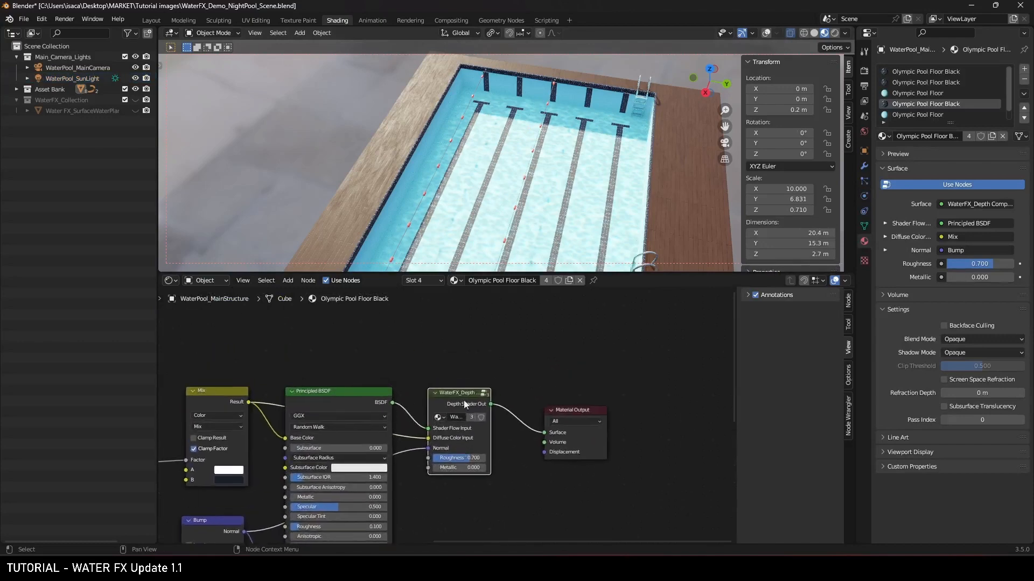
key(Tab)
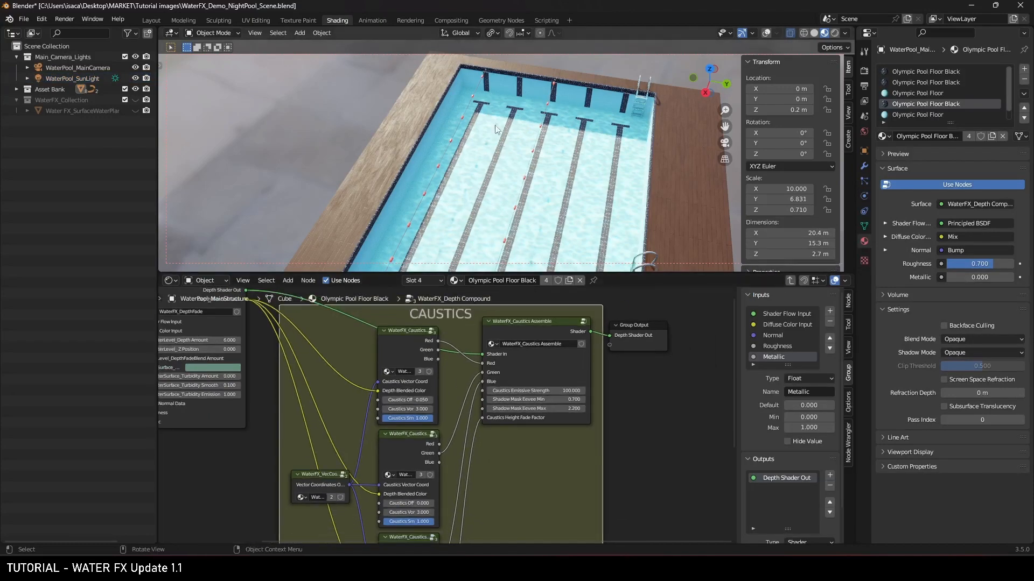
- Set the Shadow Mask Eevee Min of the WaterFX_Caustics Assemble node to 0.9
middle_drag(464, 123, 487, 127)
scroll(463, 162, up, 4)
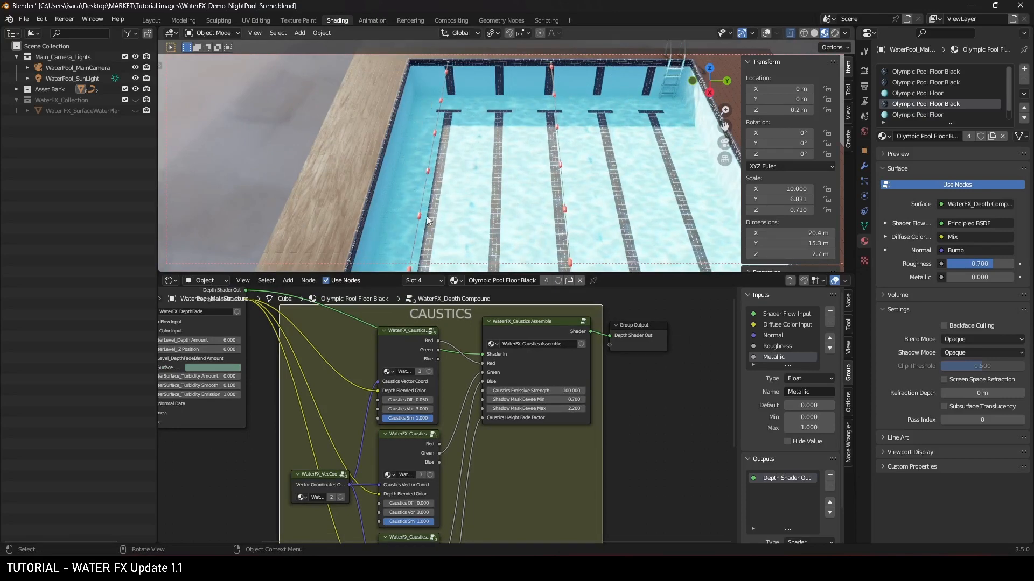
shift+middle_drag(462, 211, 440, 194)
scroll(439, 194, down, 3)
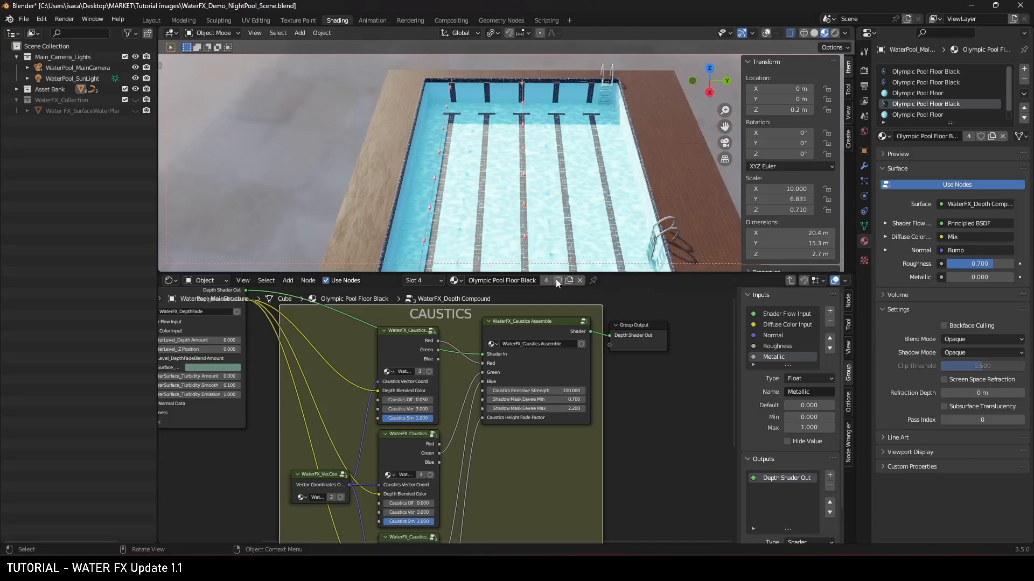
scroll(530, 458, up, 3)
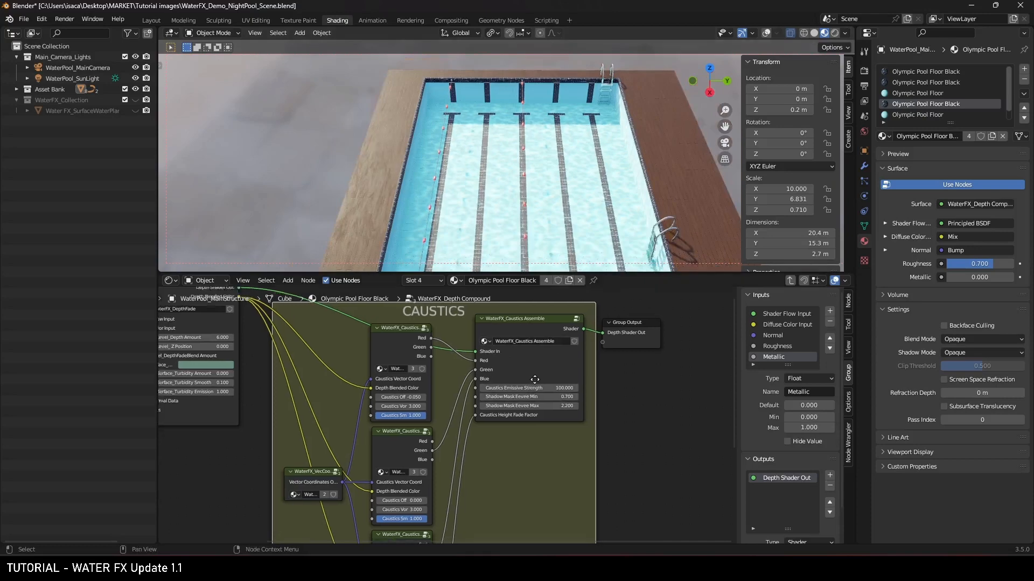
middle_drag(536, 342, 521, 395)
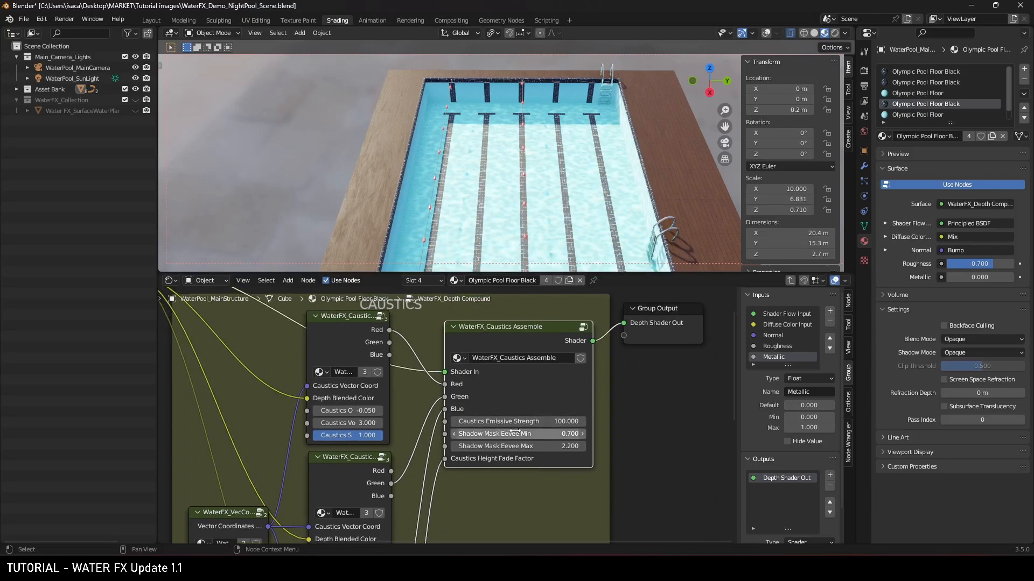
scroll(516, 432, up, 3)
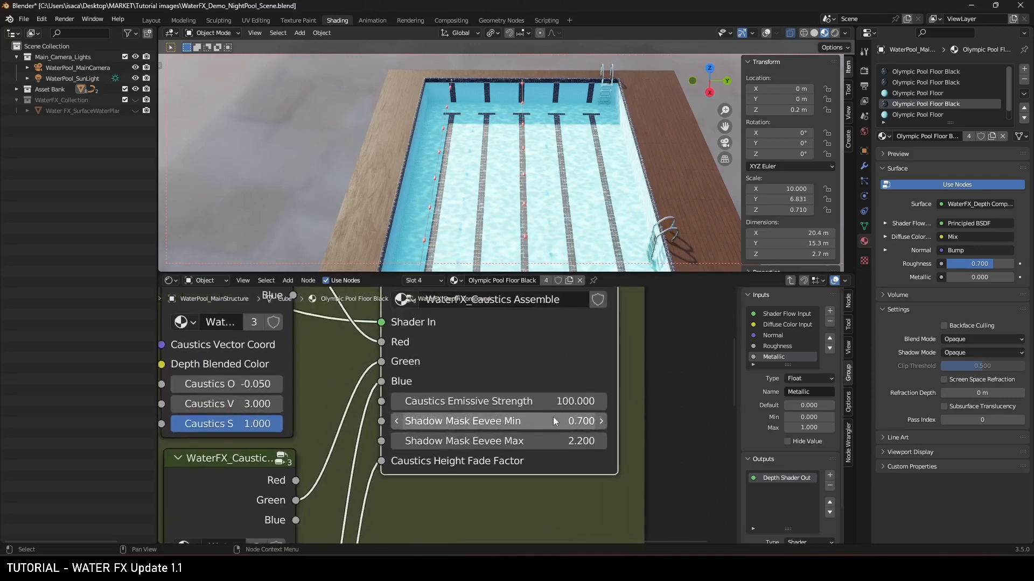
click(603, 420)
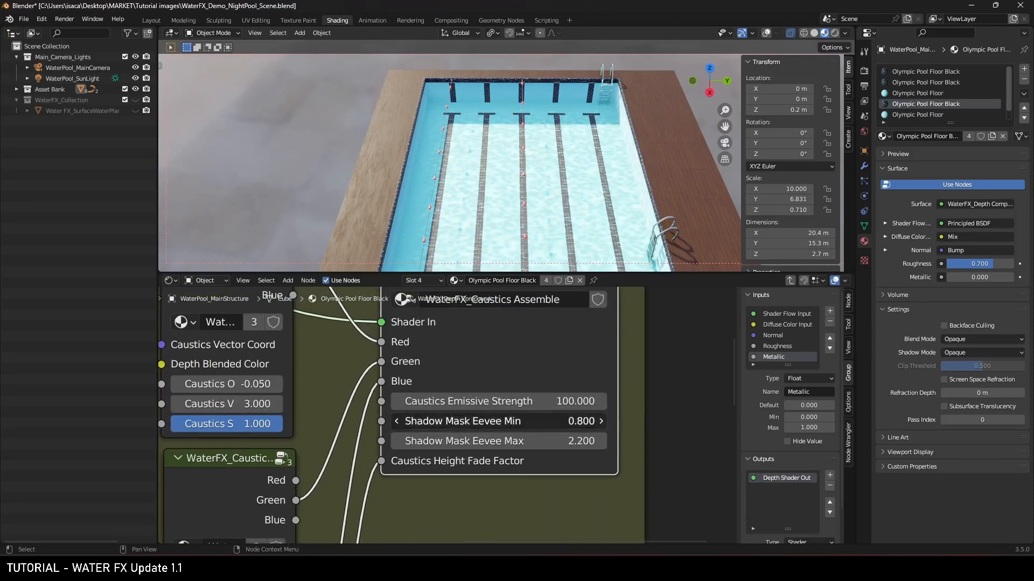
click(602, 420)
- Set the Shadow Mask Eevee Max of the WaterFX_Caustics Assemble node to 3
middle_drag(474, 162, 466, 126)
scroll(492, 152, up, 3)
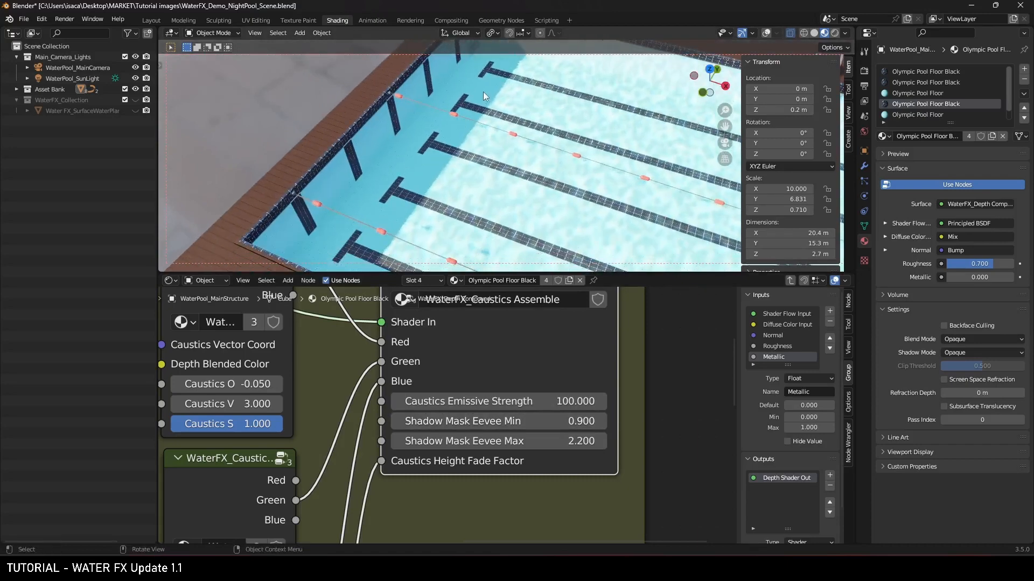
scroll(472, 118, down, 3)
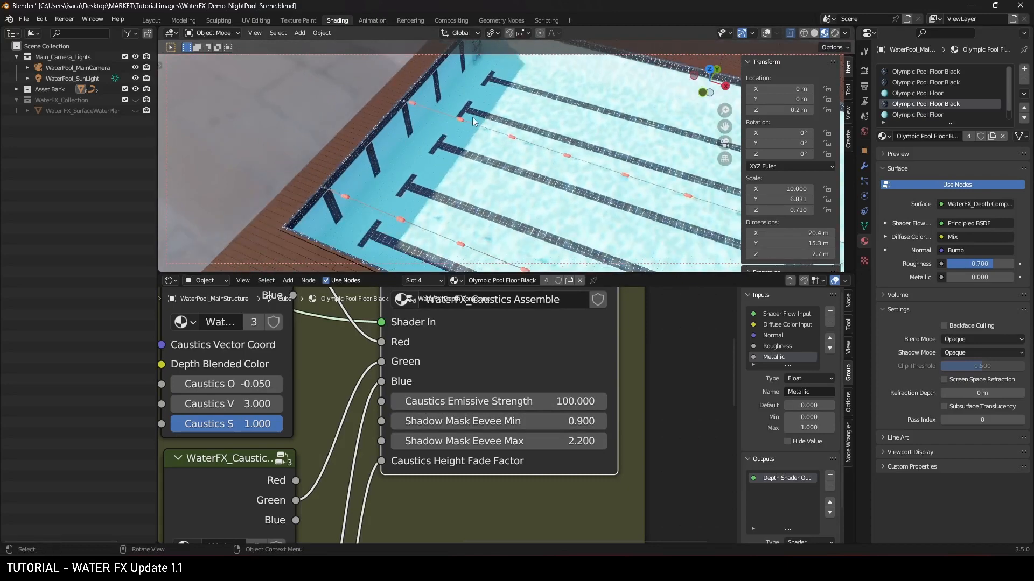
shift+middle_drag(525, 144, 502, 194)
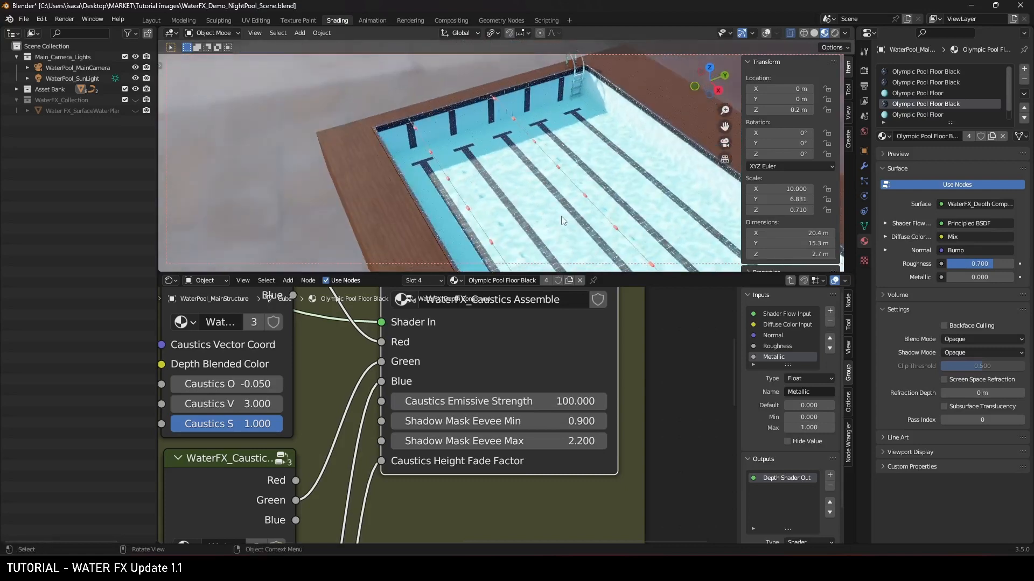
drag(516, 448, 568, 449)
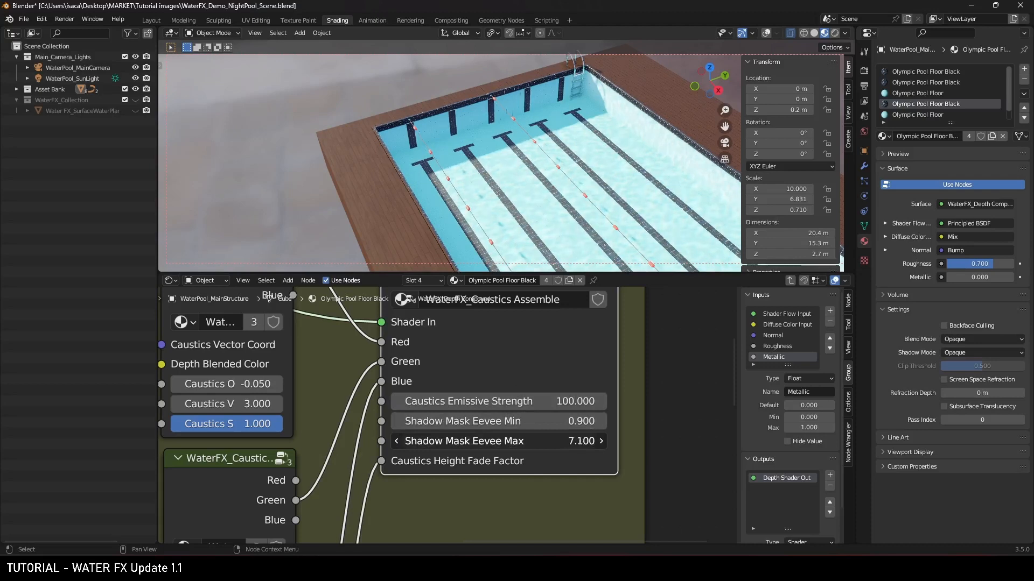
click(515, 450)
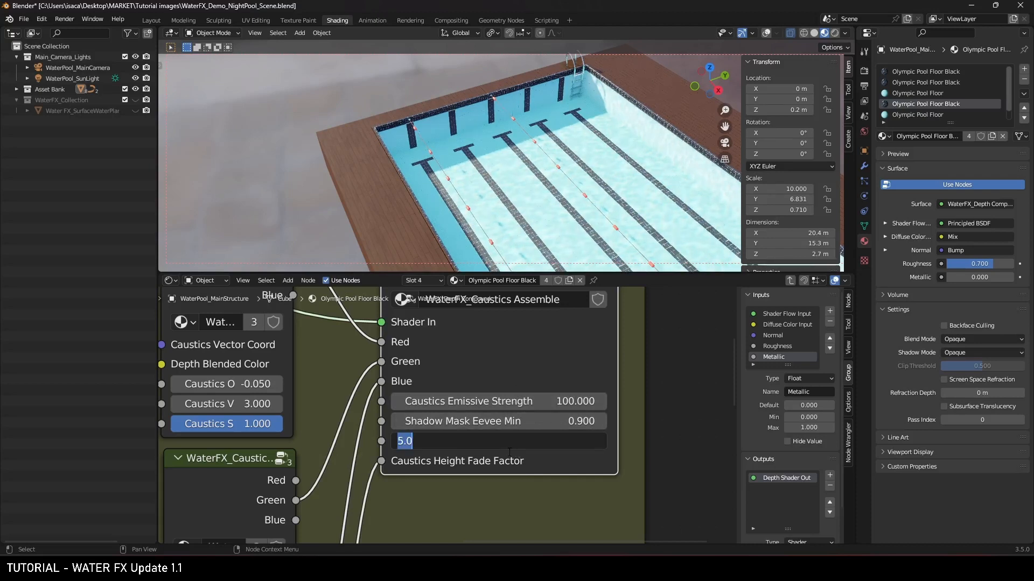
text(3)
key(Return)
- Play the scene animation and examine the moving caustics along the pool floor lanes
shift+middle_drag(605, 123, 561, 114)
scroll(576, 108, down, 3)
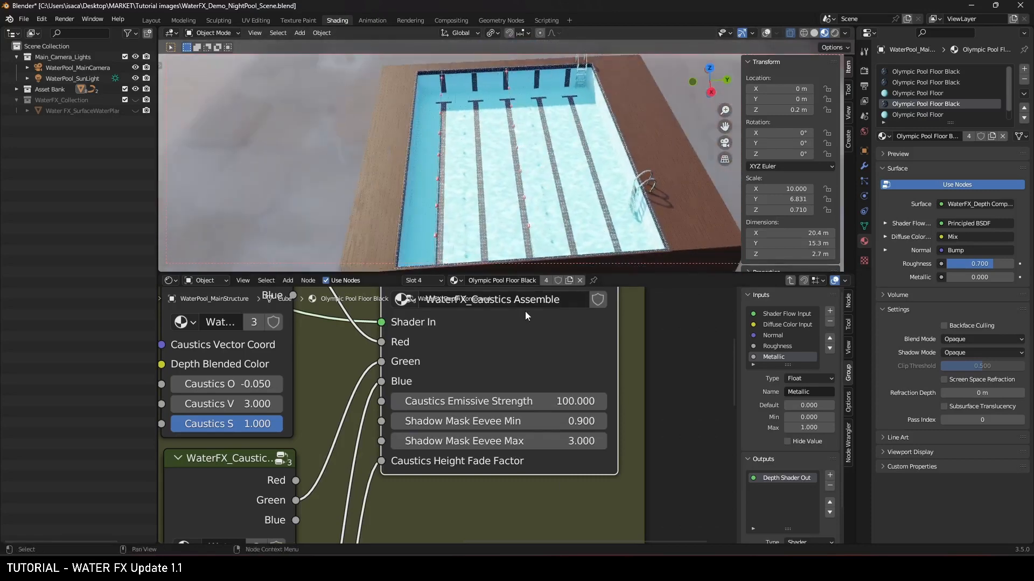
scroll(526, 314, down, 4)
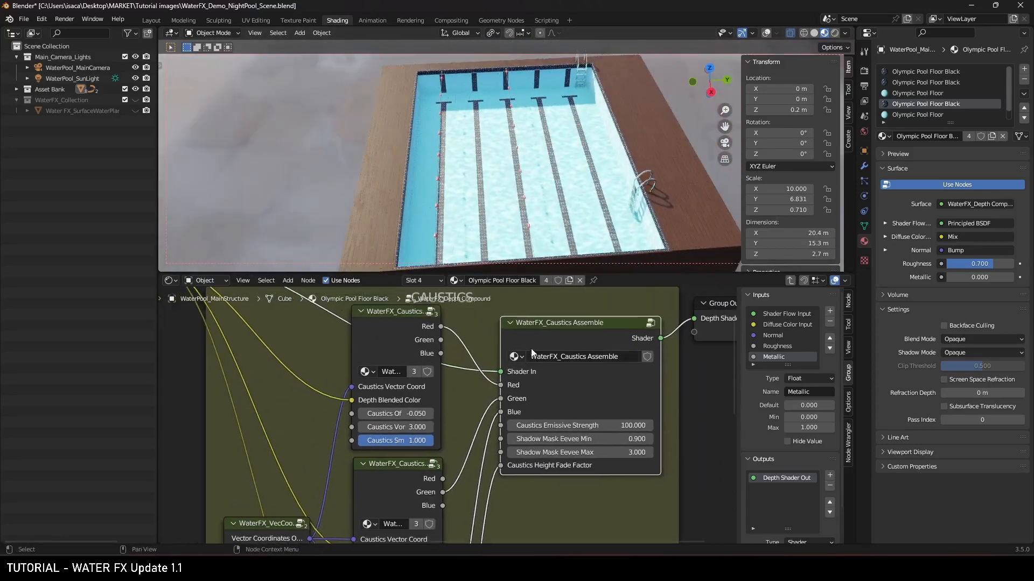
scroll(571, 197, up, 4)
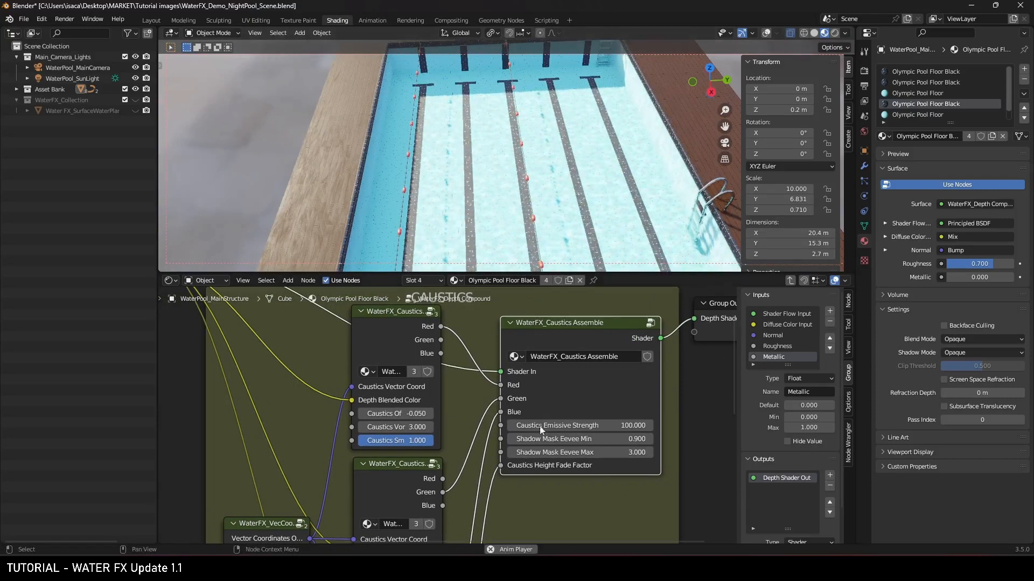
scroll(564, 186, up, 4)
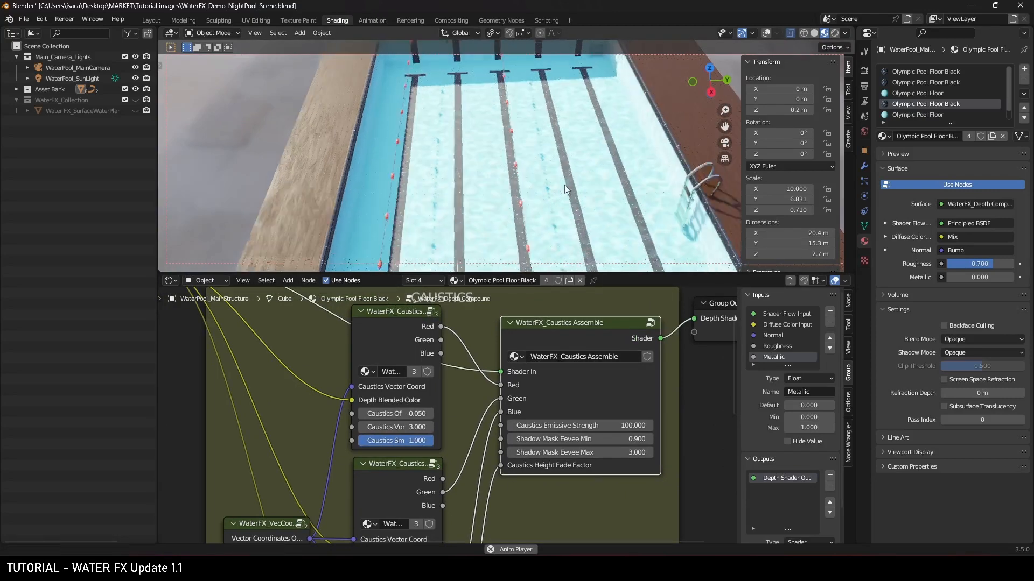
scroll(564, 185, up, 1)
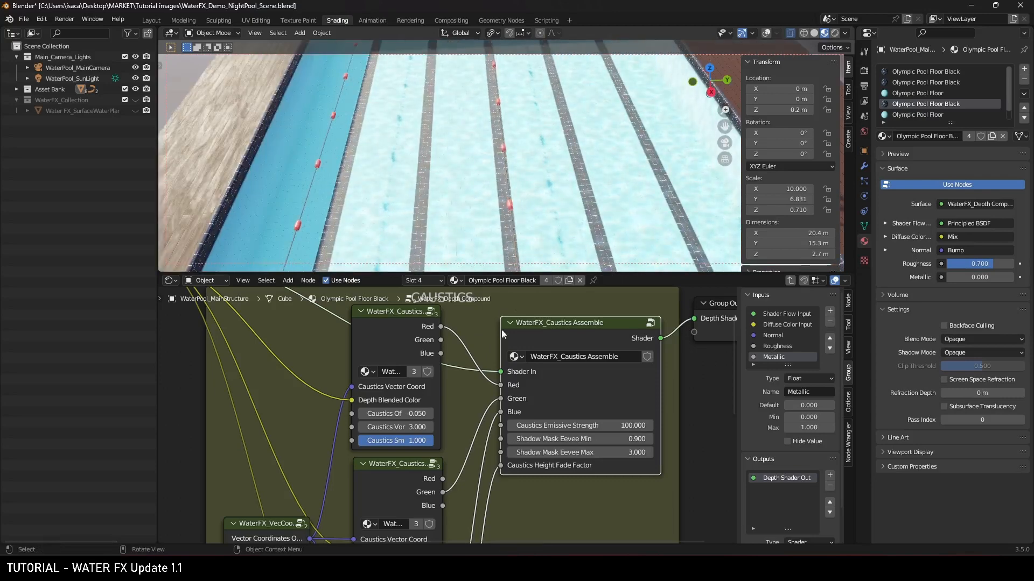
- Shift the uppermost WaterFX_Caustics node and the WaterFX_Caustics Assemble node slightly upward inside the CAUSTICS frame
scroll(496, 330, down, 3)
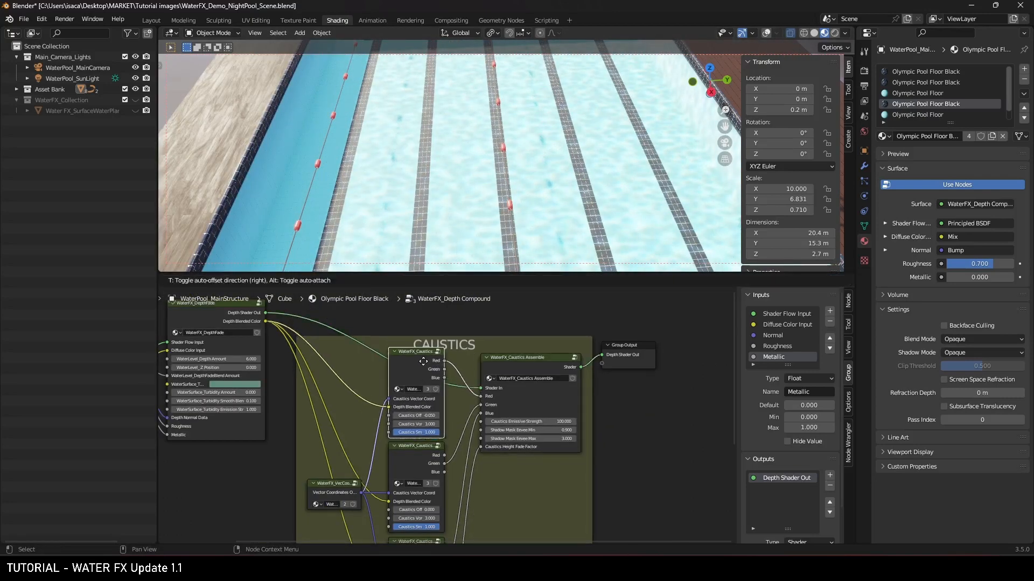
middle_drag(429, 364, 476, 332)
scroll(453, 349, up, 2)
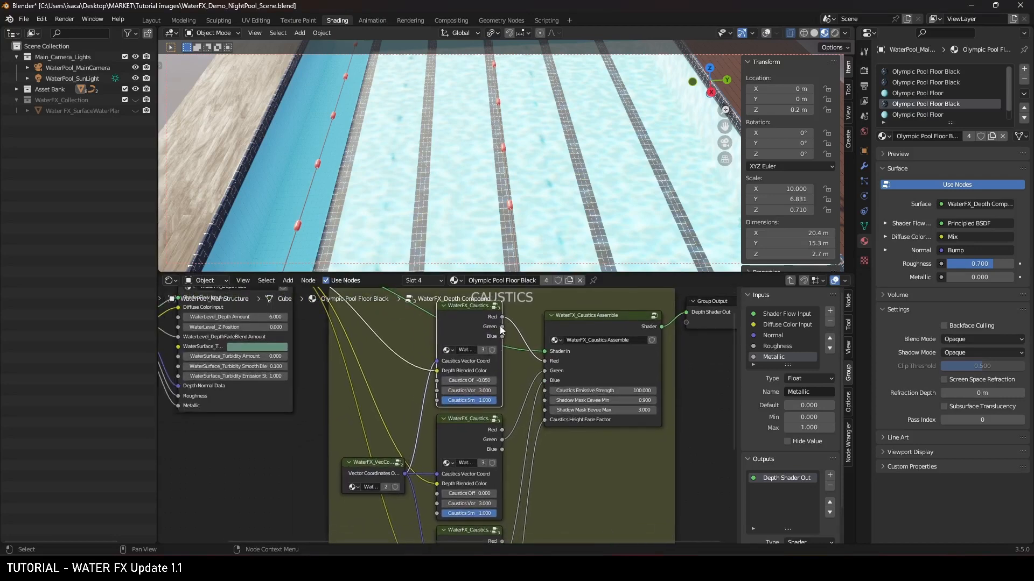
scroll(484, 325, up, 1)
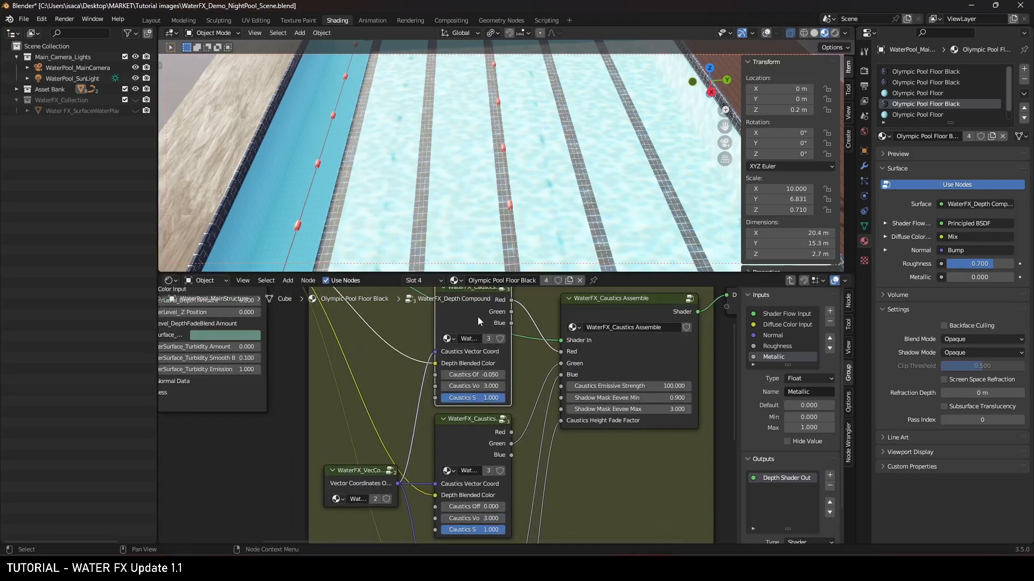
middle_drag(479, 311, 471, 336)
scroll(461, 324, up, 1)
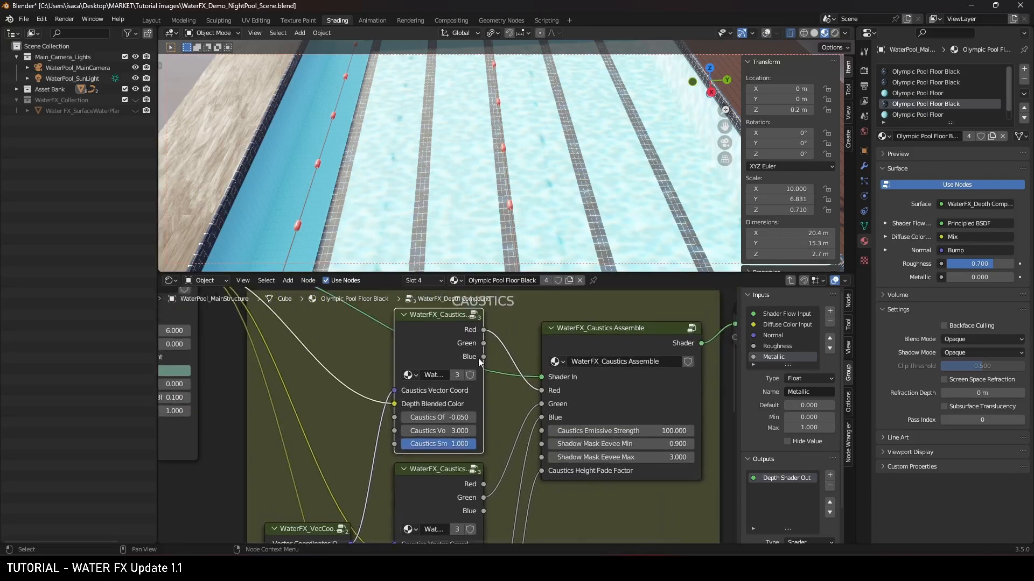
mouse_move(429, 337)
mouse_down()
mouse_move(448, 333)
mouse_move(428, 337)
mouse_up()
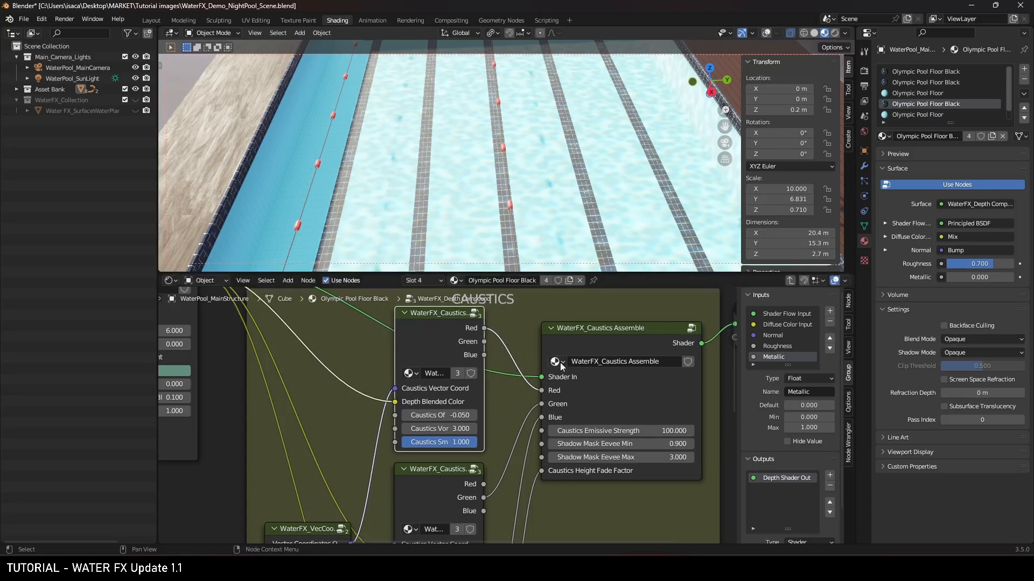
mouse_move(582, 344)
mouse_down()
mouse_move(584, 356)
mouse_move(586, 334)
mouse_up()
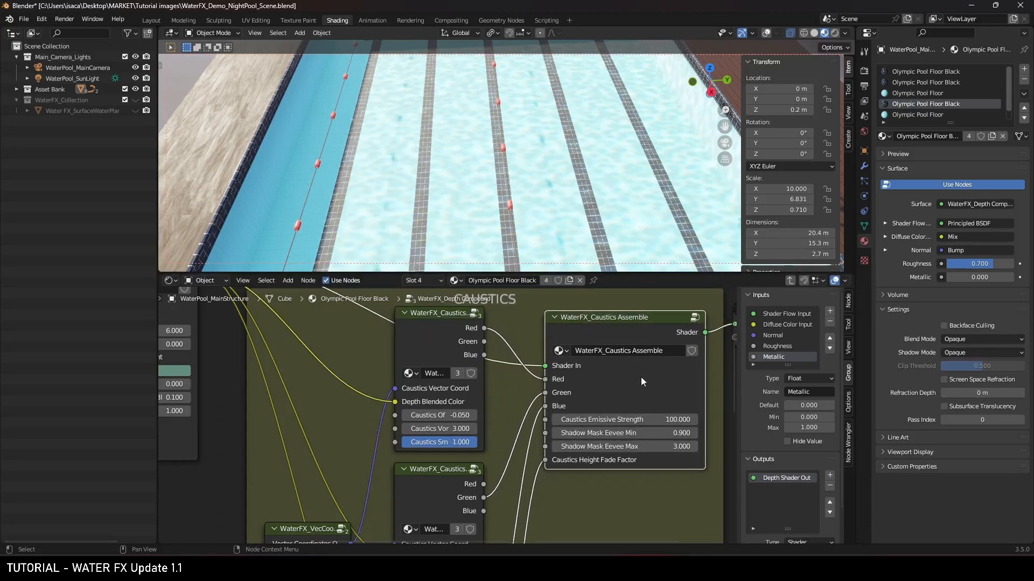
middle_drag(501, 376, 520, 374)
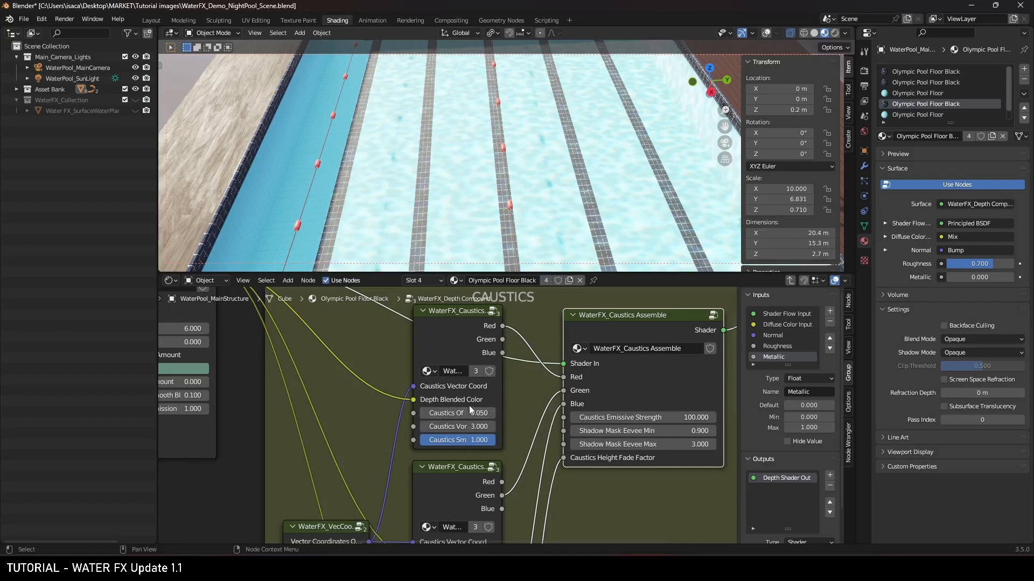
- Compare the caustics offset values of the three stacked WaterFX_Caustics nodes in the CAUSTICS frame
key(c)
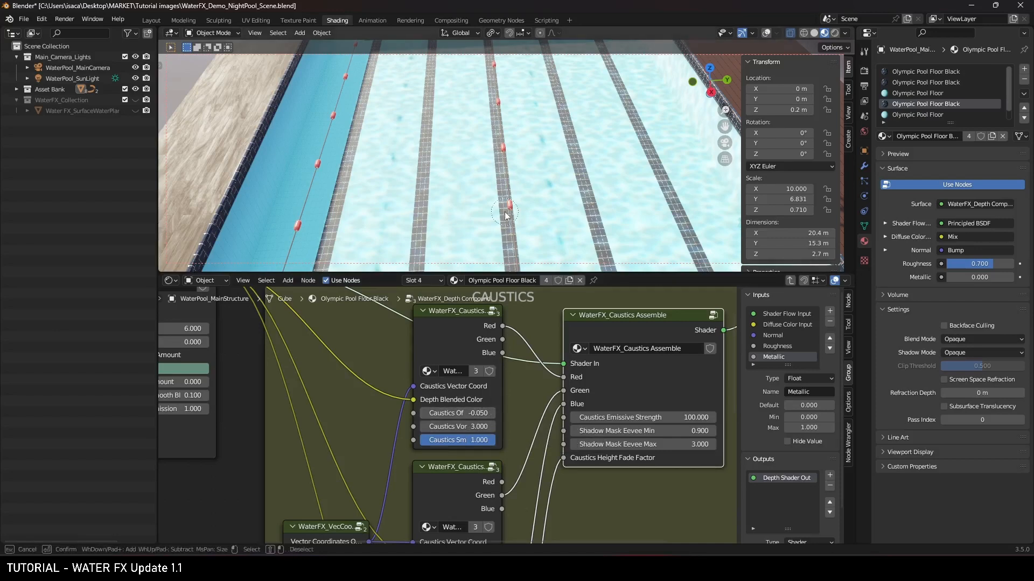
key(Escape)
scroll(483, 412, down, 2)
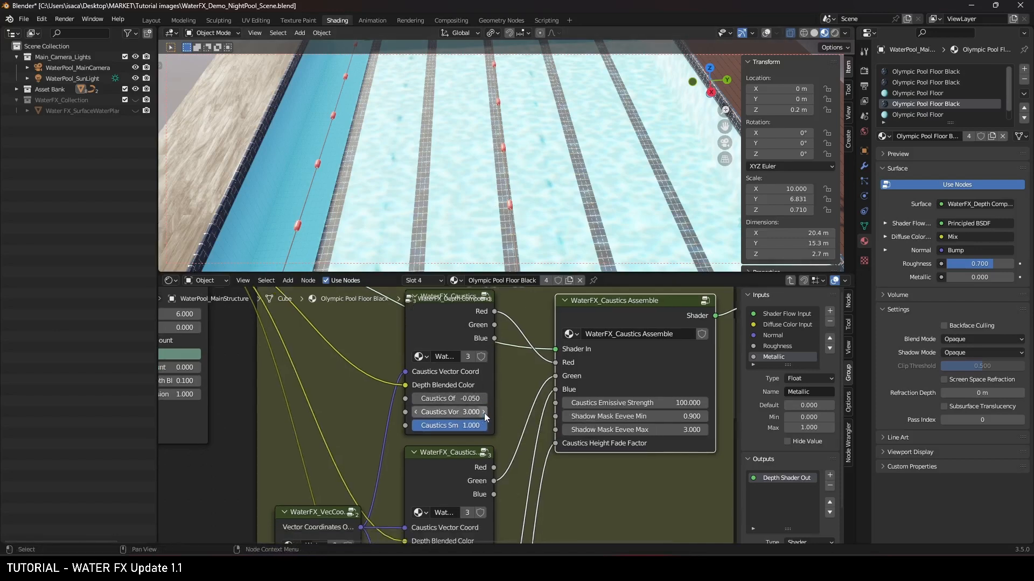
scroll(477, 393, down, 3)
drag(441, 344, 431, 349)
shift+scroll(432, 458, down, 4)
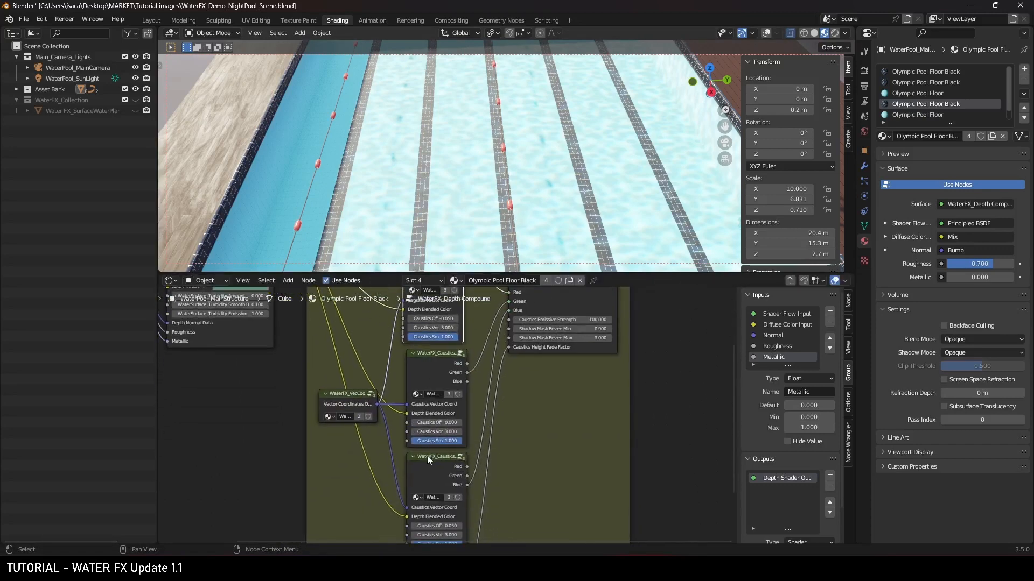
scroll(441, 370, up, 5)
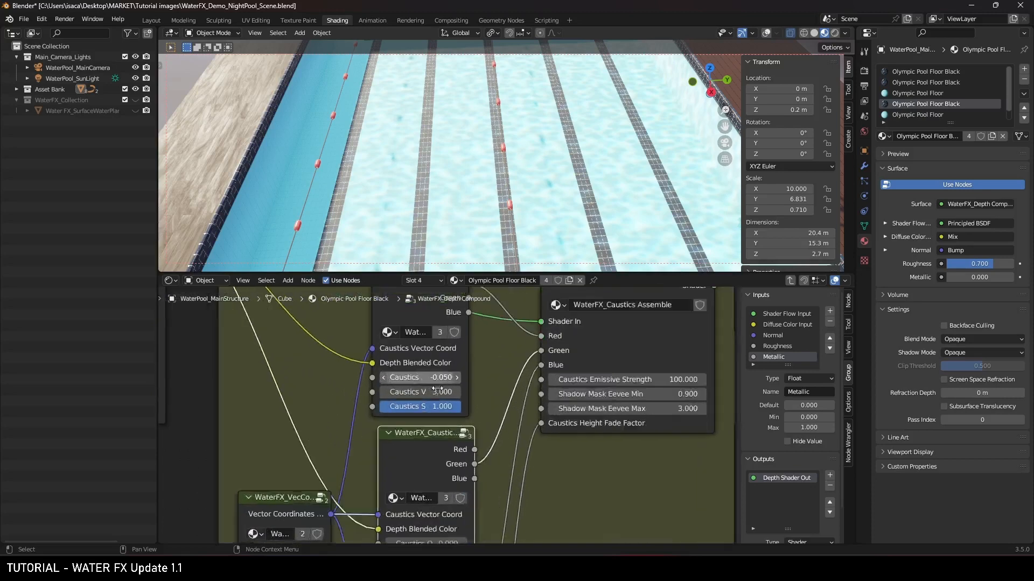
shift+scroll(472, 476, down, 6)
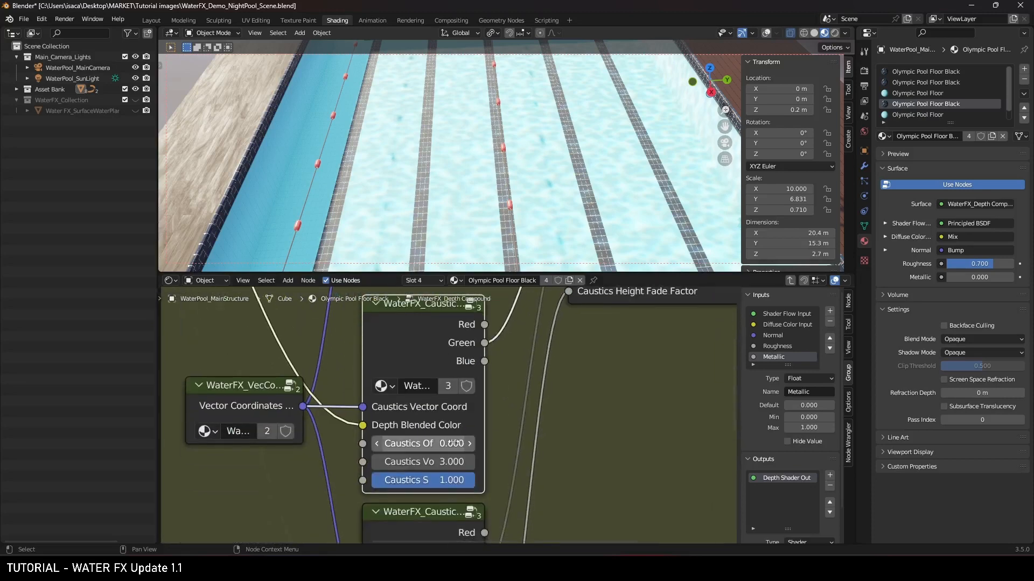
shift+scroll(471, 476, down, 5)
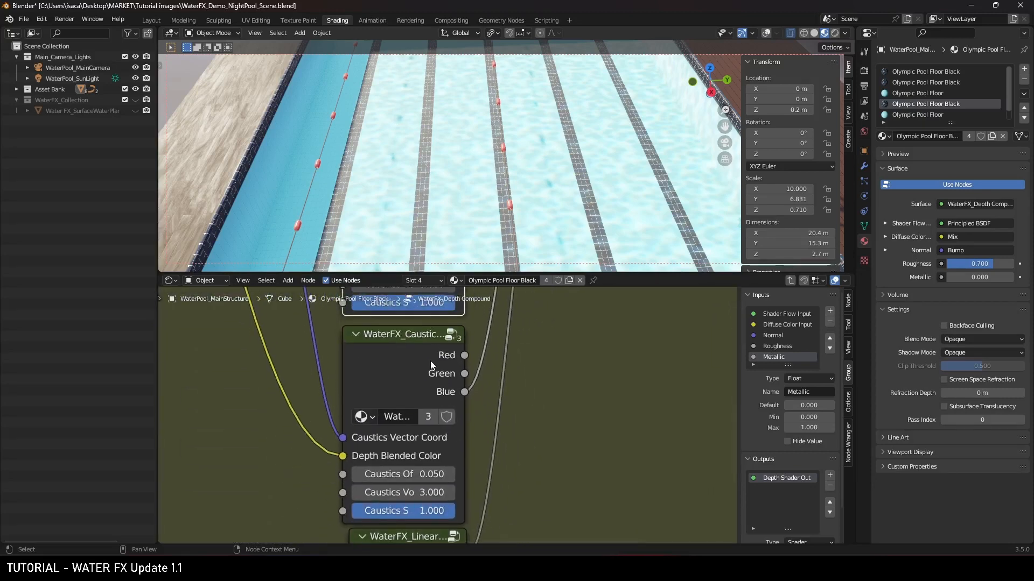
shift+scroll(437, 442, up, 5)
shift+scroll(437, 441, down, 4)
shift+scroll(438, 452, down, 10)
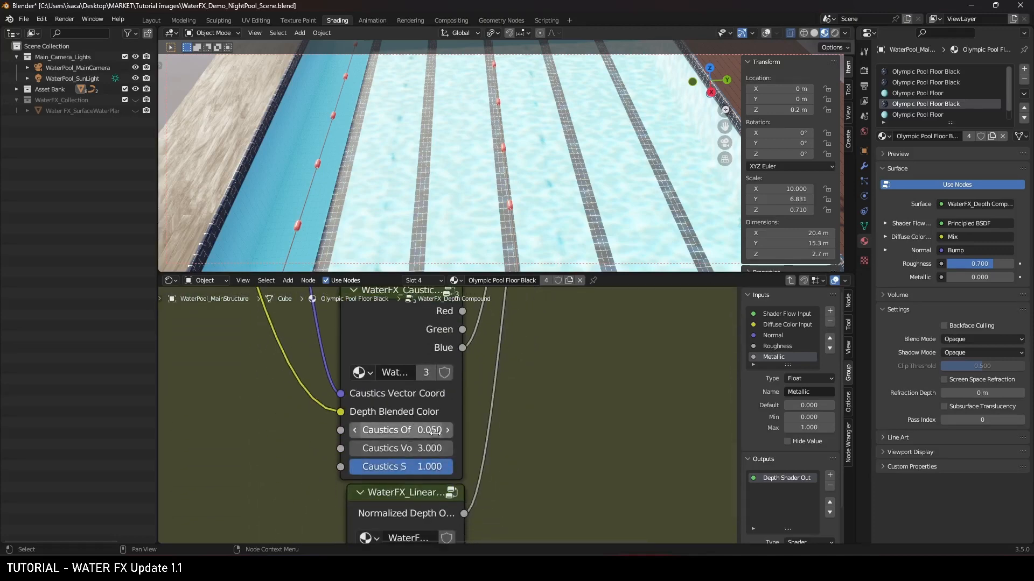
shift+scroll(463, 399, up, 1)
- Examine how the WaterFX_Caustics nodes' Red, Green and Blue outputs feed the WaterFX_Caustics Assemble node
scroll(469, 372, down, 3)
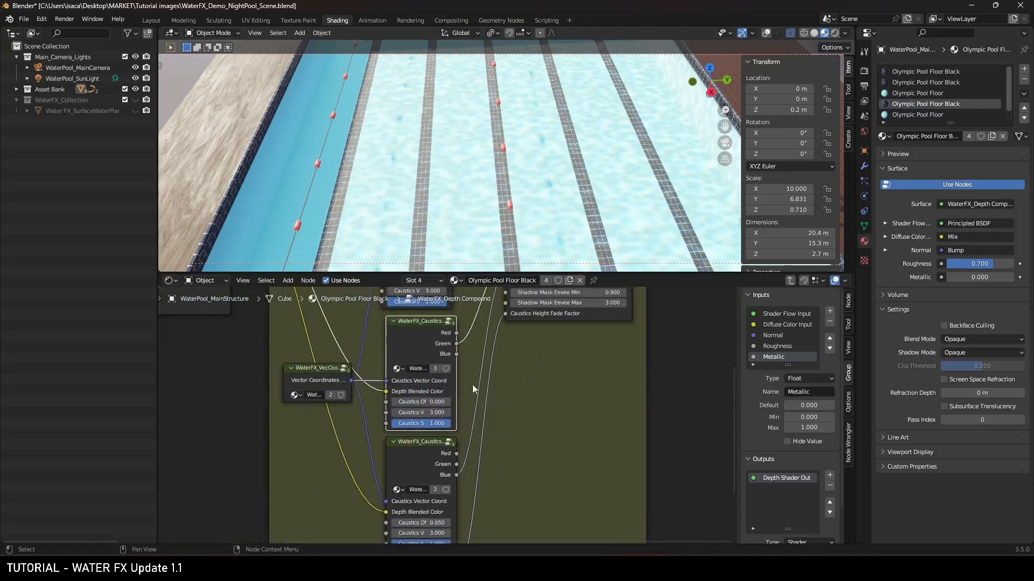
middle_drag(468, 327, 462, 403)
middle_drag(462, 366, 457, 426)
scroll(457, 425, up, 2)
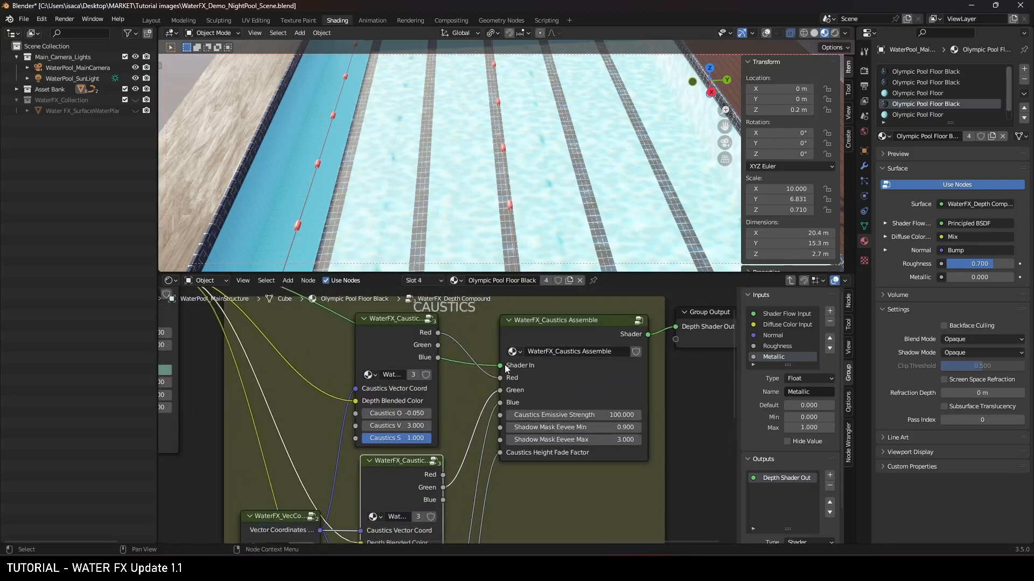
scroll(443, 490, up, 2)
middle_drag(444, 490, 401, 482)
scroll(444, 432, down, 4)
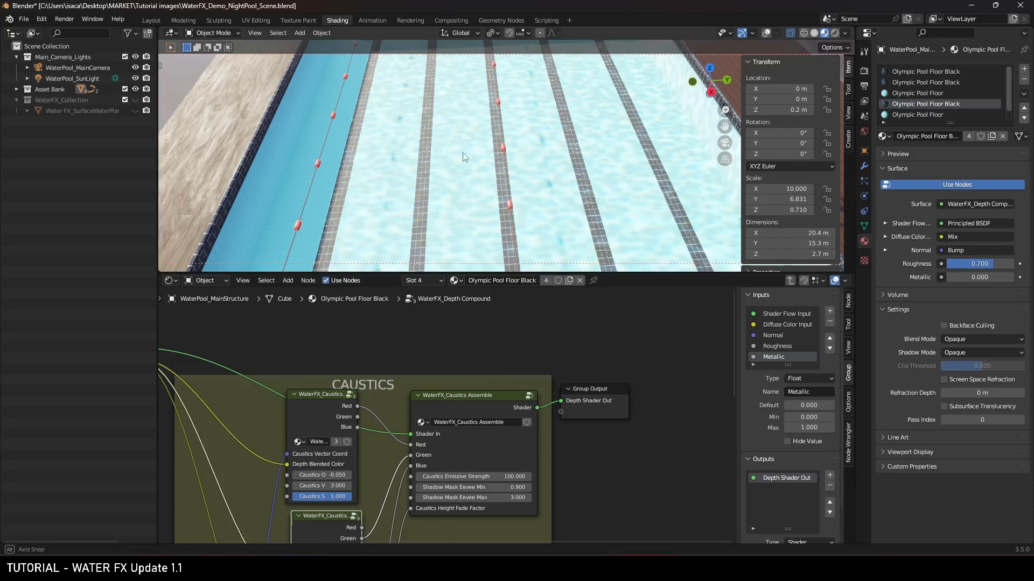
- Play the animation with the pool floor in close-up to inspect the caustics colour fringes, and stop playback
scroll(487, 151, up, 5)
scroll(486, 152, up, 2)
key(space)
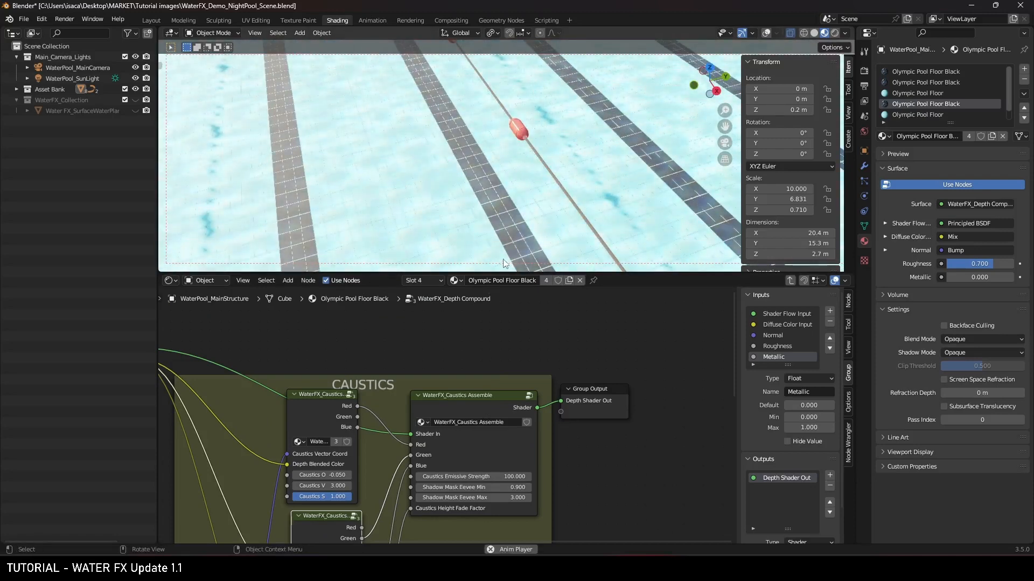
key(space)
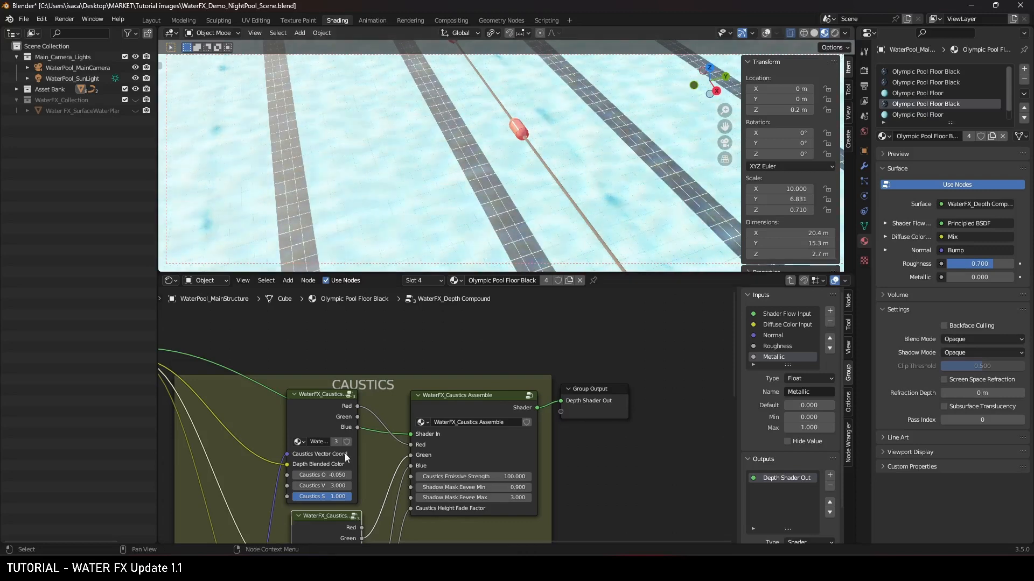
- Nudge the WaterFX_VecCoord Compound node slightly away from the stacked caustics nodes and examine its links to their Caustics Vector Coord inputs
scroll(324, 482, down, 2)
middle_drag(323, 482, 438, 400)
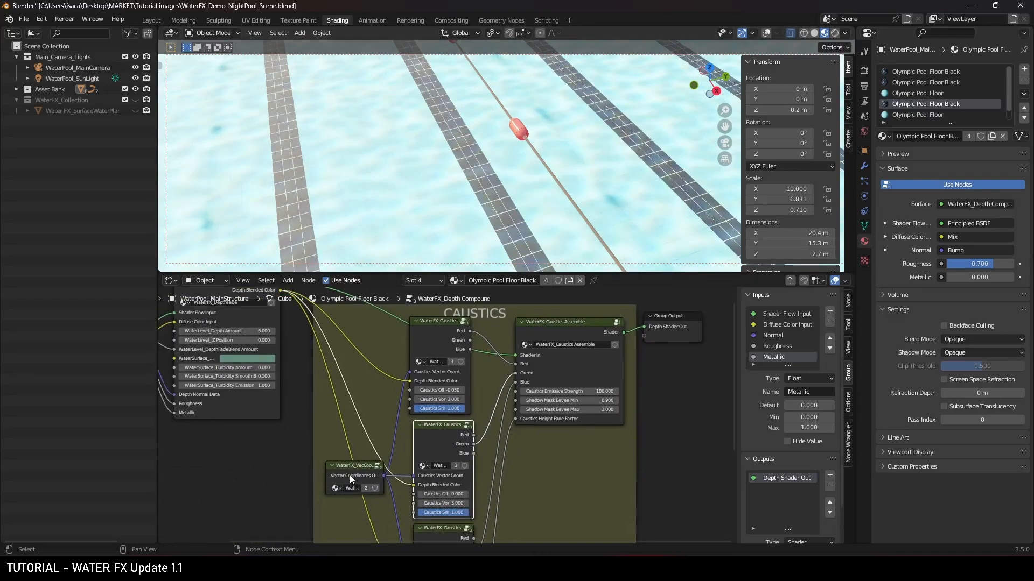
drag(351, 473, 345, 471)
scroll(347, 470, up, 3)
middle_drag(333, 480, 400, 429)
scroll(344, 448, down, 2)
scroll(383, 452, up, 1)
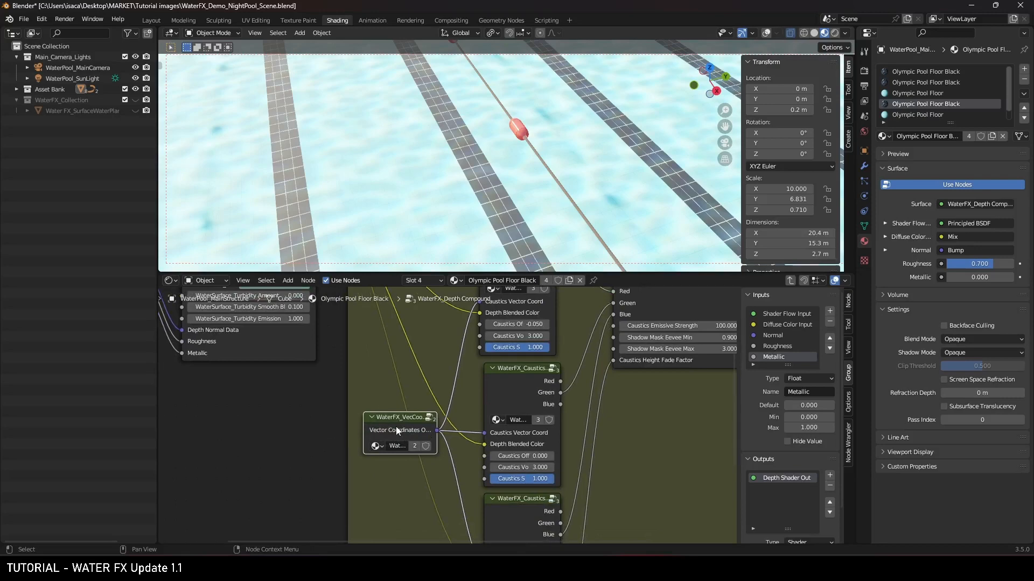
scroll(396, 428, down, 1)
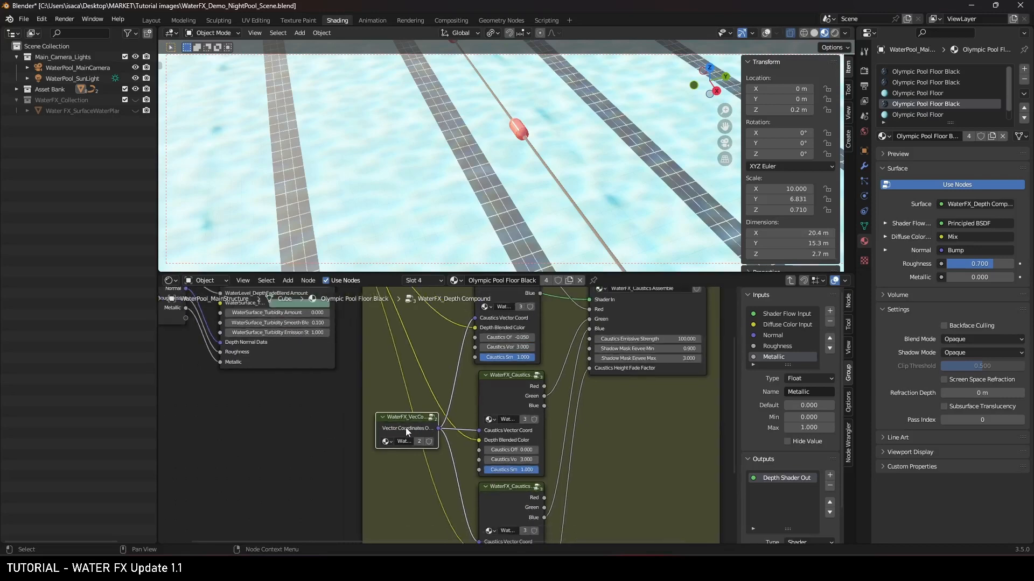
- Try a Caustics V value of 3.200 on the uppermost WaterFX_Caustics node, and undo the change
middle_drag(407, 431, 339, 522)
scroll(428, 427, up, 6)
drag(453, 451, 474, 451)
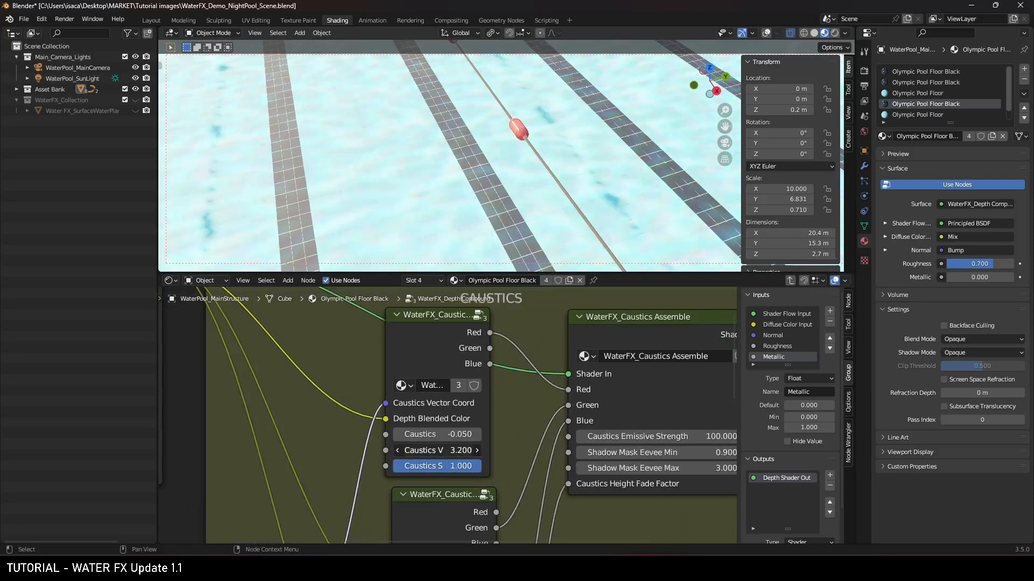
drag(453, 451, 451, 451)
key(ctrl+z)
scroll(496, 449, down, 7)
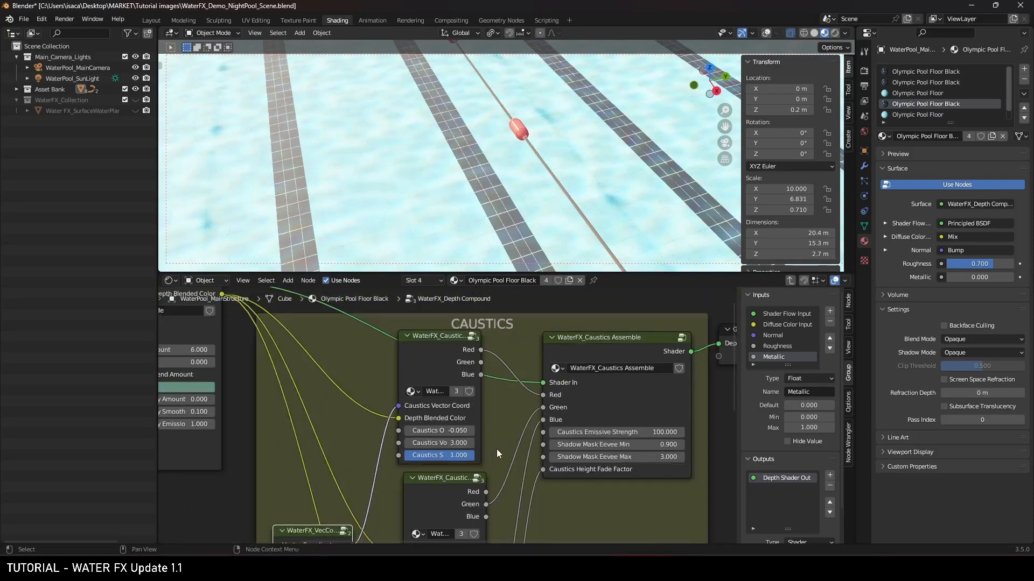
- Open the WaterFX_VecCoord Compound group and examine the offset, scale and rotate settings of its vector coordinates controller
middle_drag(462, 454, 499, 384)
scroll(512, 394, up, 3)
key(Tab)
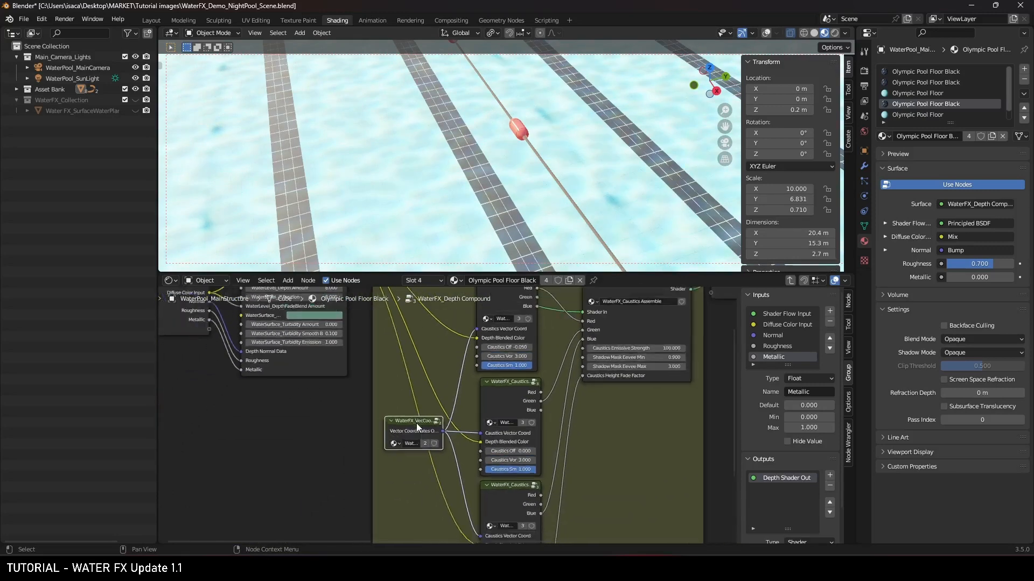
scroll(445, 429, up, 3)
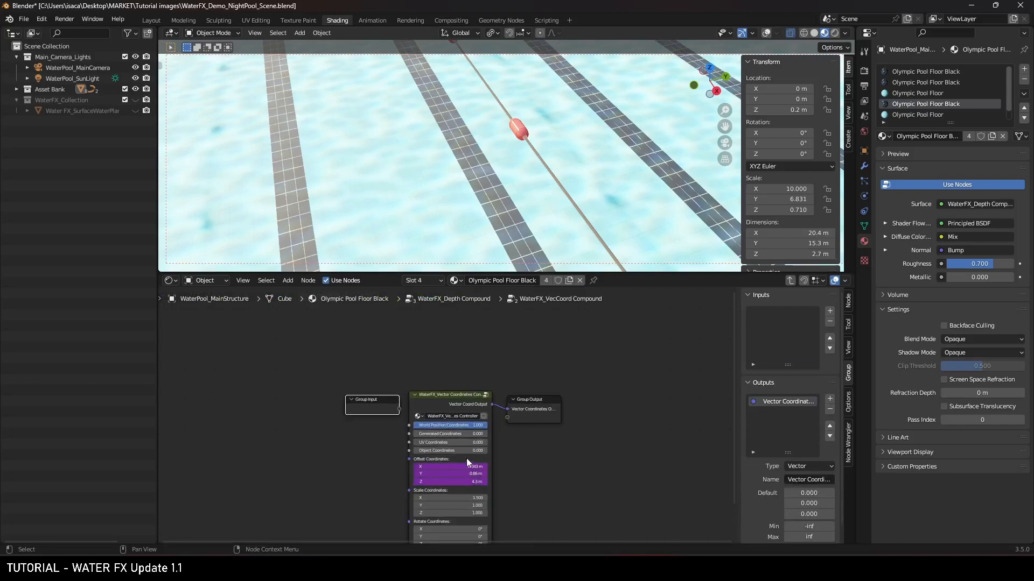
middle_drag(467, 464, 427, 360)
scroll(434, 391, up, 3)
scroll(435, 394, up, 3)
mouse_move(434, 398)
middle_down()
mouse_move(460, 456)
mouse_move(473, 458)
mouse_move(442, 385)
middle_up()
- Try a Scale Multiply Factor of 1.200 on the vector coordinates controller, step it back down, and leave the group
mouse_move(423, 472)
mouse_down()
mouse_move(442, 472)
mouse_move(413, 472)
mouse_move(426, 472)
mouse_up()
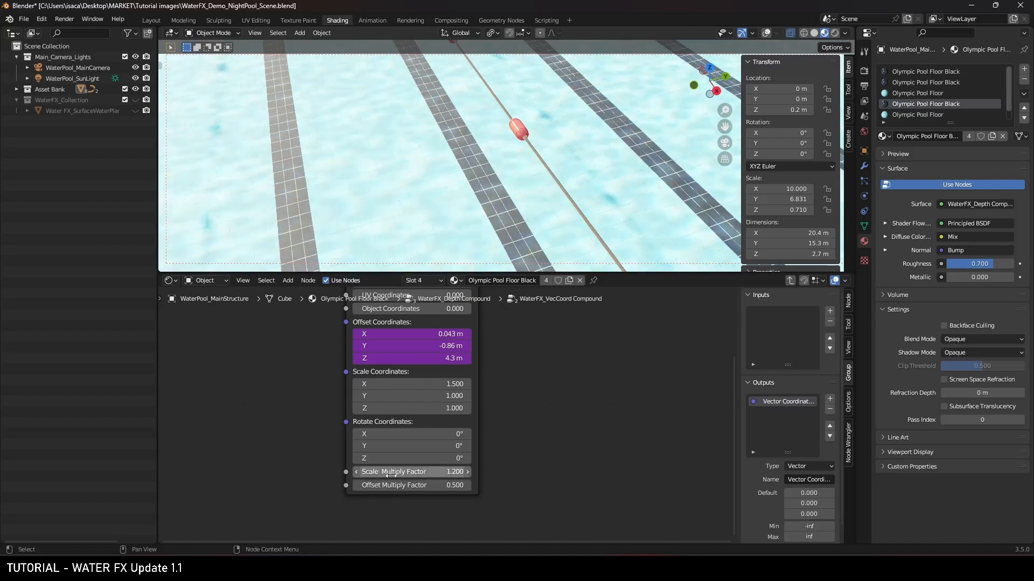
click(357, 473)
scroll(400, 402, down, 3)
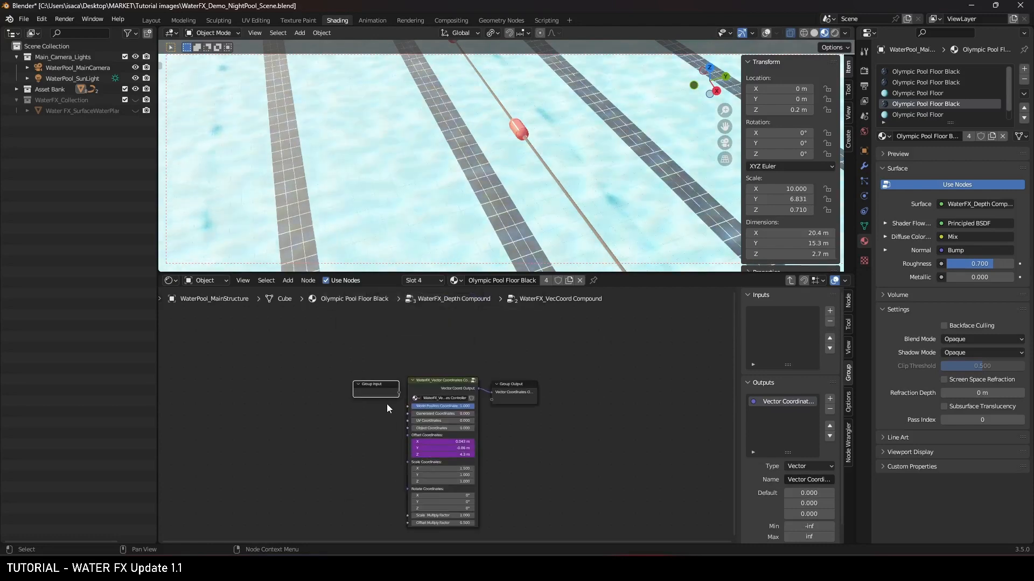
key(Tab)
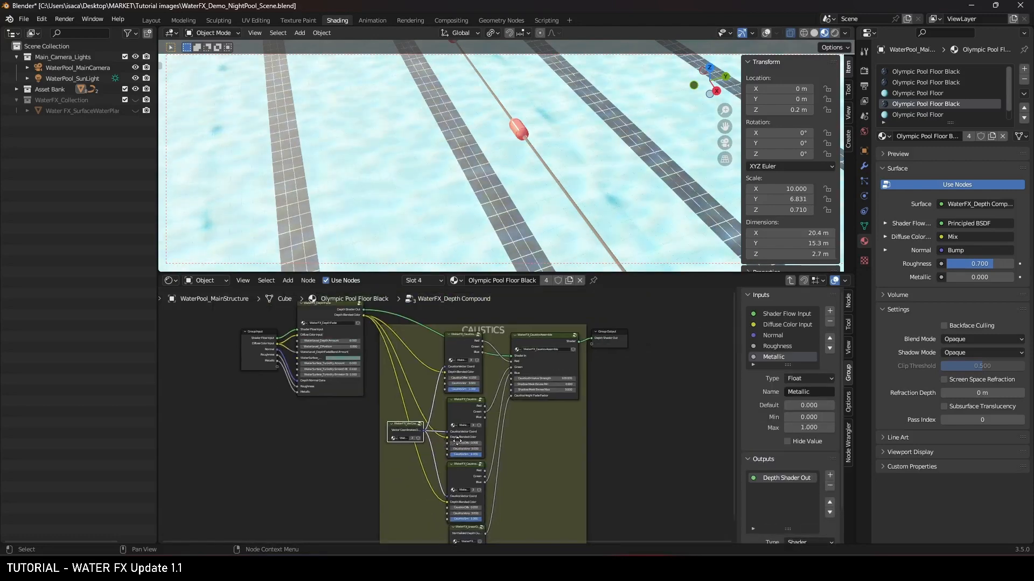
- Examine the whole pool and the Caustics Height Fade Factor input of the WaterFX_Caustics Assemble node
scroll(454, 441, down, 3)
mouse_move(457, 441)
middle_down()
mouse_move(470, 428)
mouse_move(466, 444)
middle_up()
scroll(506, 404, up, 5)
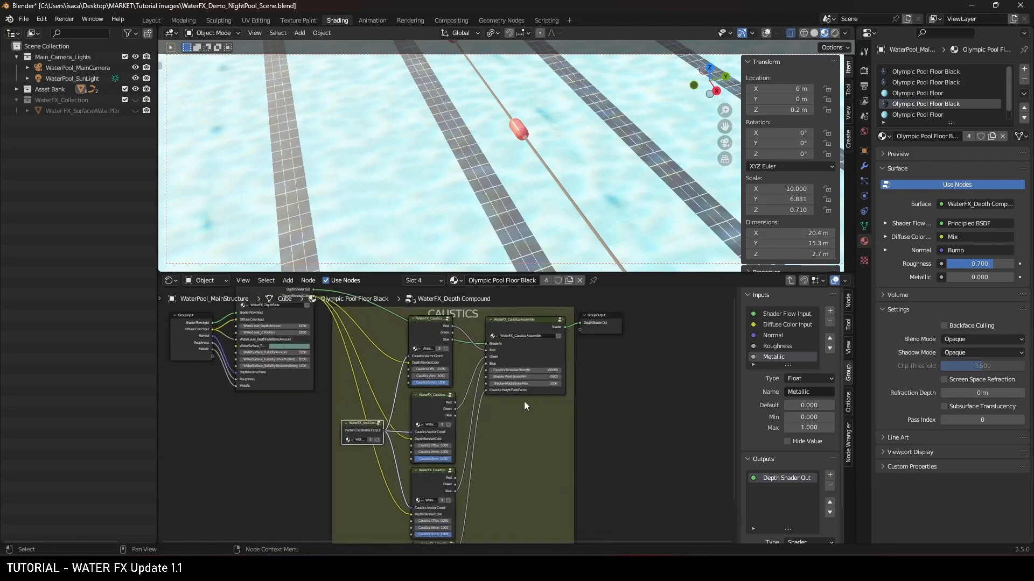
middle_drag(525, 402, 494, 434)
right_click(502, 194)
middle_drag(584, 160, 560, 155)
scroll(600, 155, down, 6)
middle_drag(498, 419, 512, 383)
scroll(512, 384, up, 4)
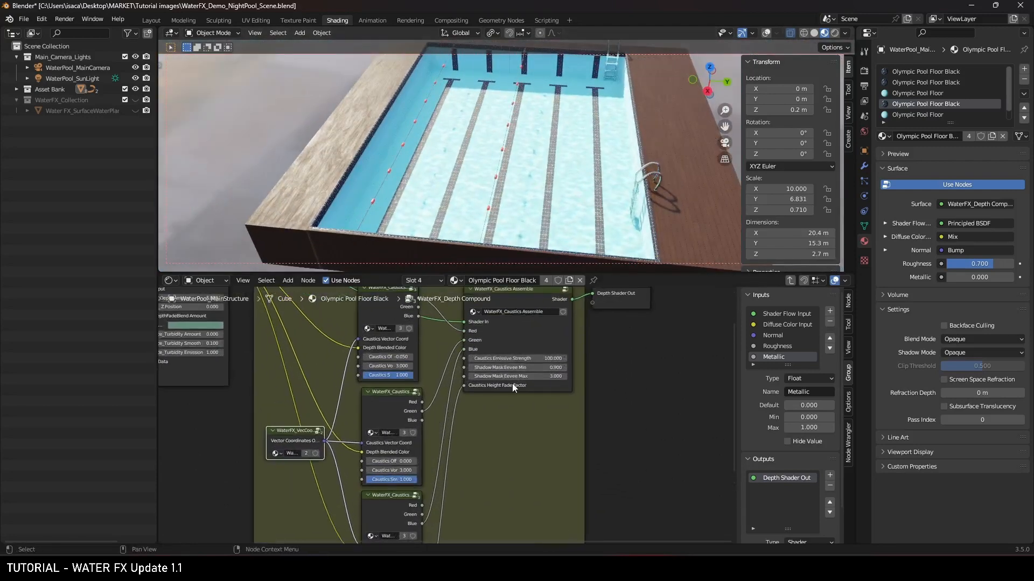
scroll(511, 384, up, 2)
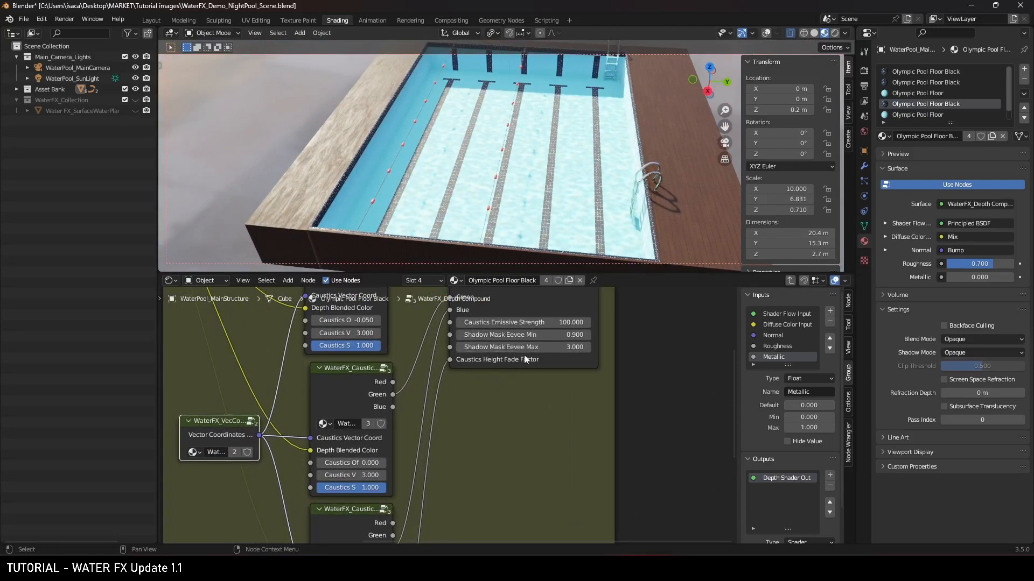
- Inspect the caustics on the pool's side wall beside the ladder in close-up
middle_drag(528, 183, 638, 170)
mouse_move(546, 159)
shift+middle_down()
mouse_move(507, 249)
mouse_move(554, 161)
shift+middle_up()
scroll(507, 249, up, 3)
shift+middle_drag(509, 190, 530, 152)
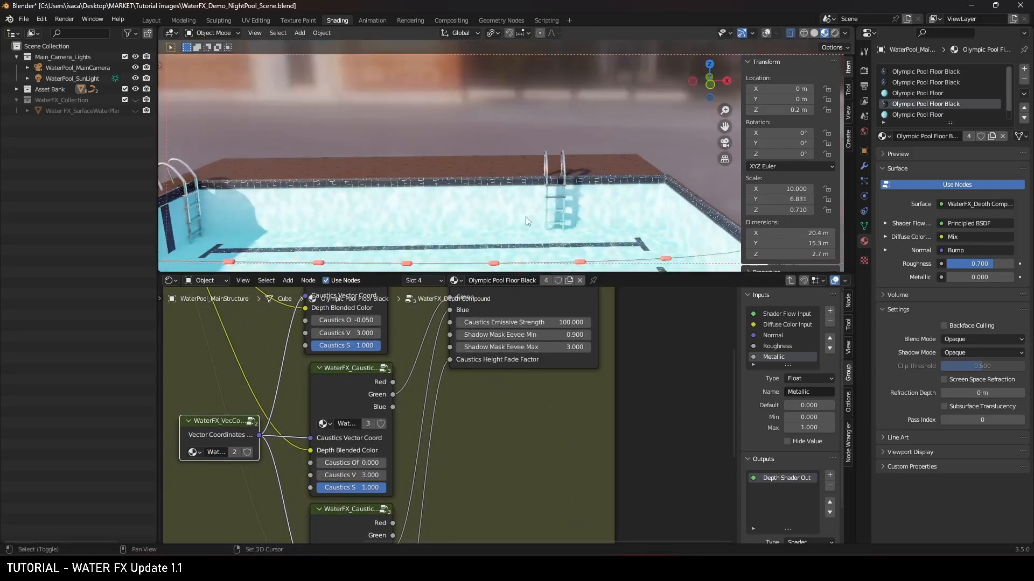
scroll(528, 226, up, 2)
scroll(526, 224, up, 1)
shift+middle_drag(527, 187, 537, 151)
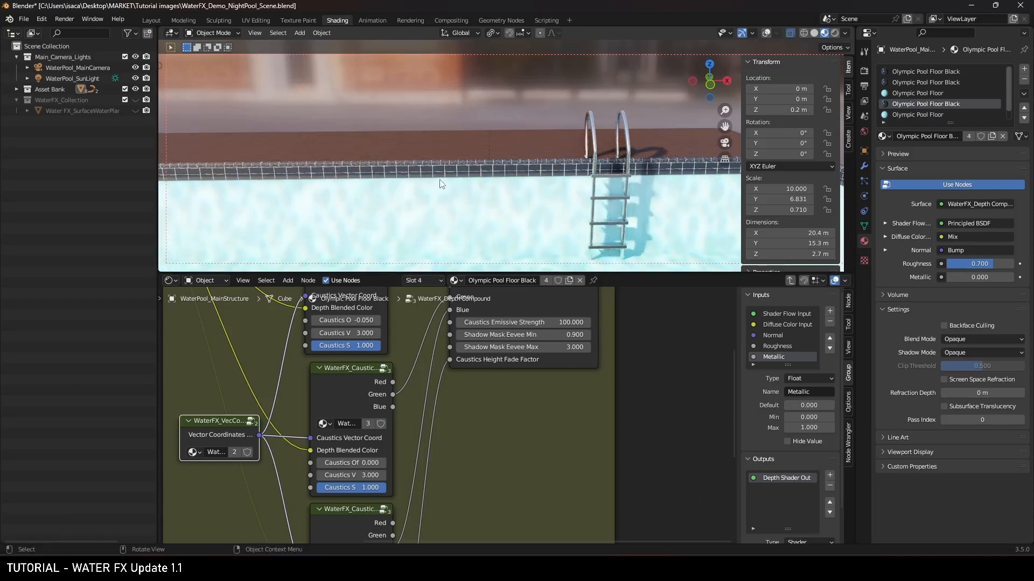
middle_drag(419, 184, 463, 224)
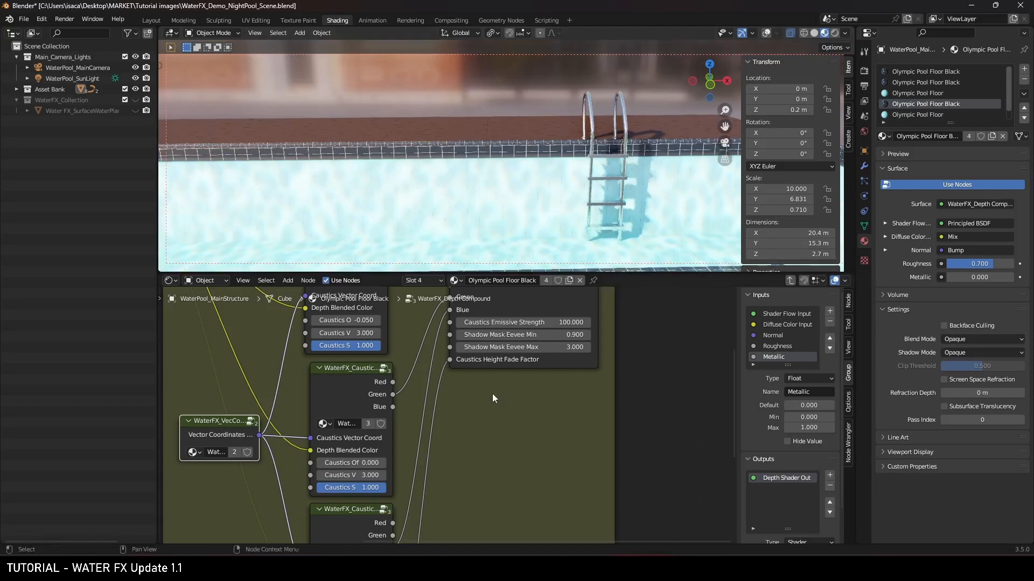
- Set the first depth value of the WaterFX_Linear node at the base of the CAUSTICS frame to -3.000 and inspect the wall caustics
scroll(491, 395, down, 2)
middle_drag(469, 441, 497, 336)
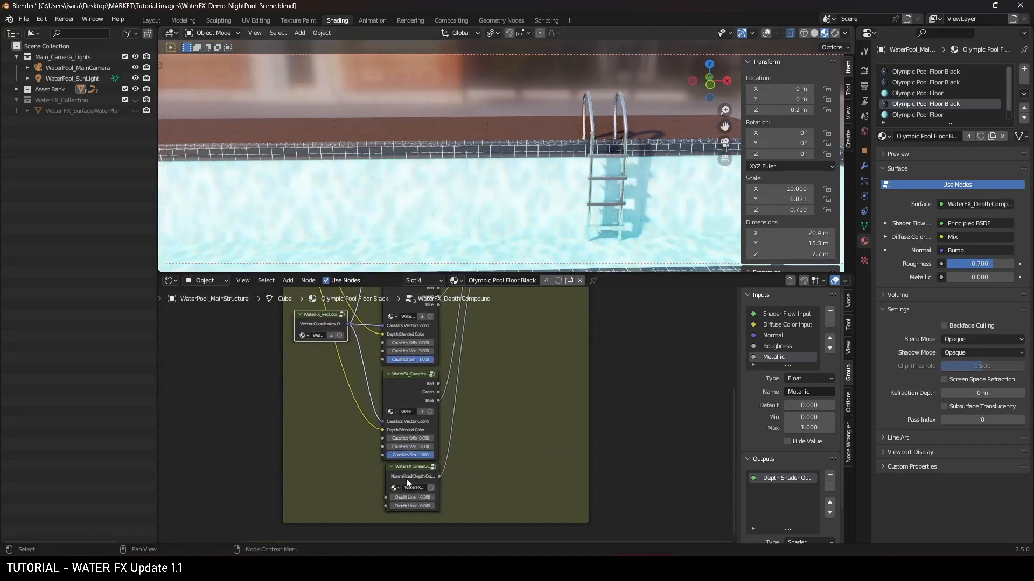
scroll(405, 481, up, 2)
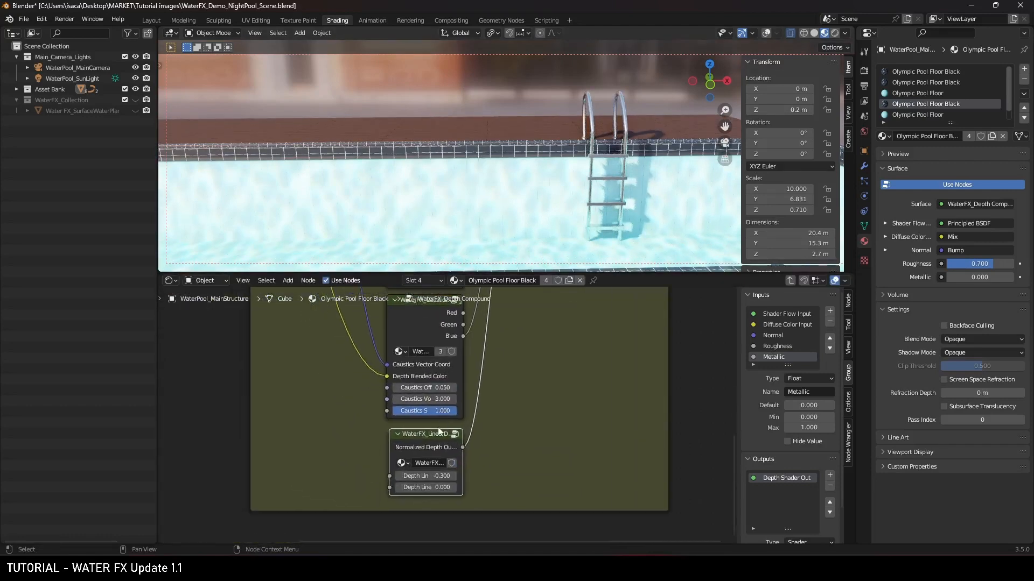
scroll(444, 421, up, 2)
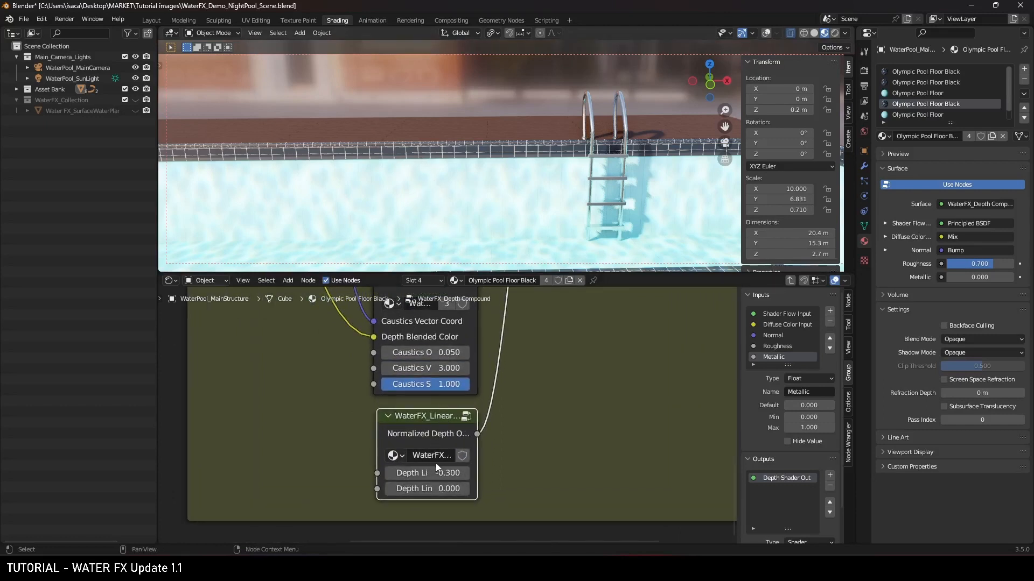
middle_drag(466, 226, 436, 190)
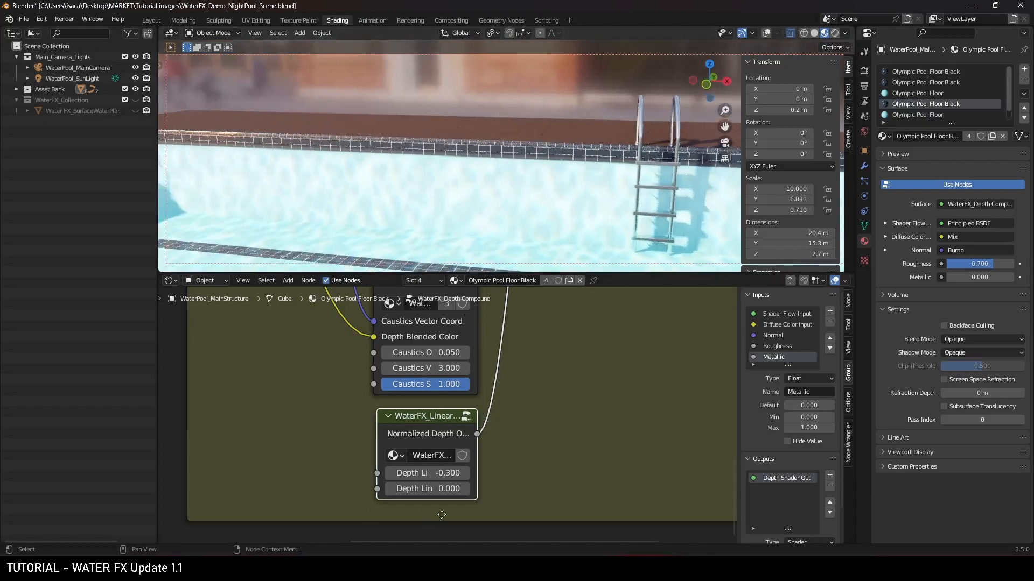
click(429, 473)
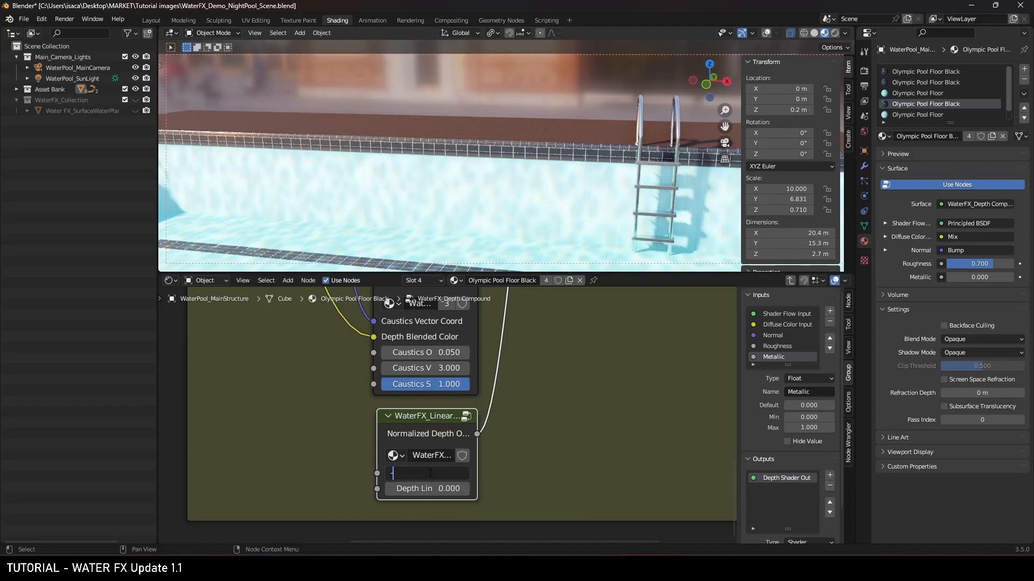
key(Return)
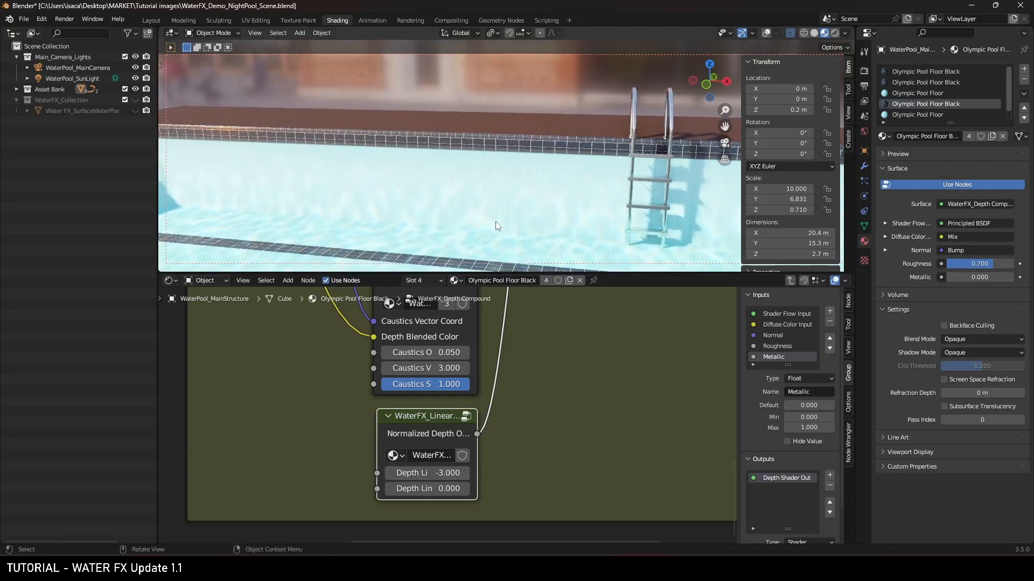
middle_drag(497, 225, 377, 218)
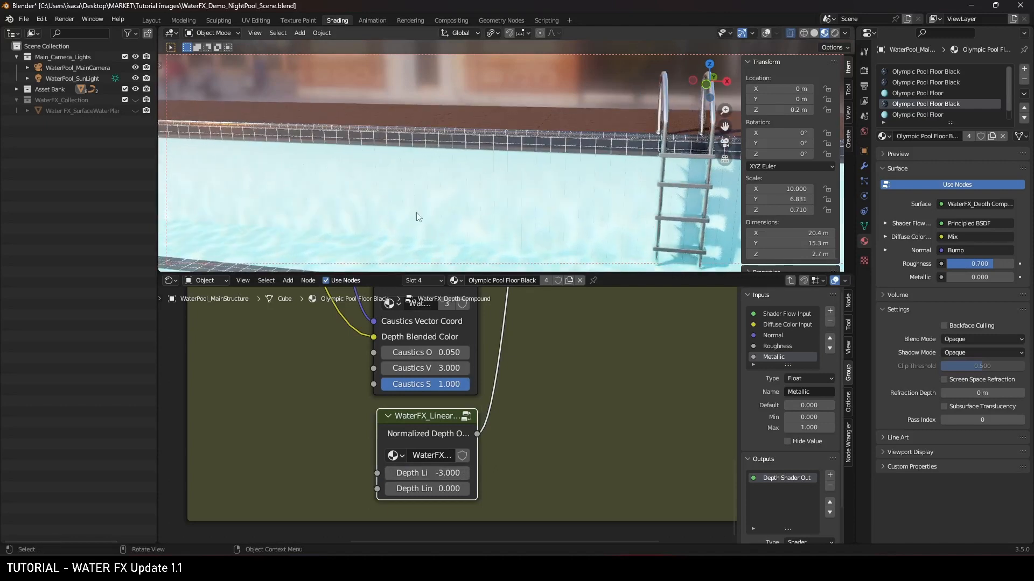
middle_drag(430, 210, 563, 141)
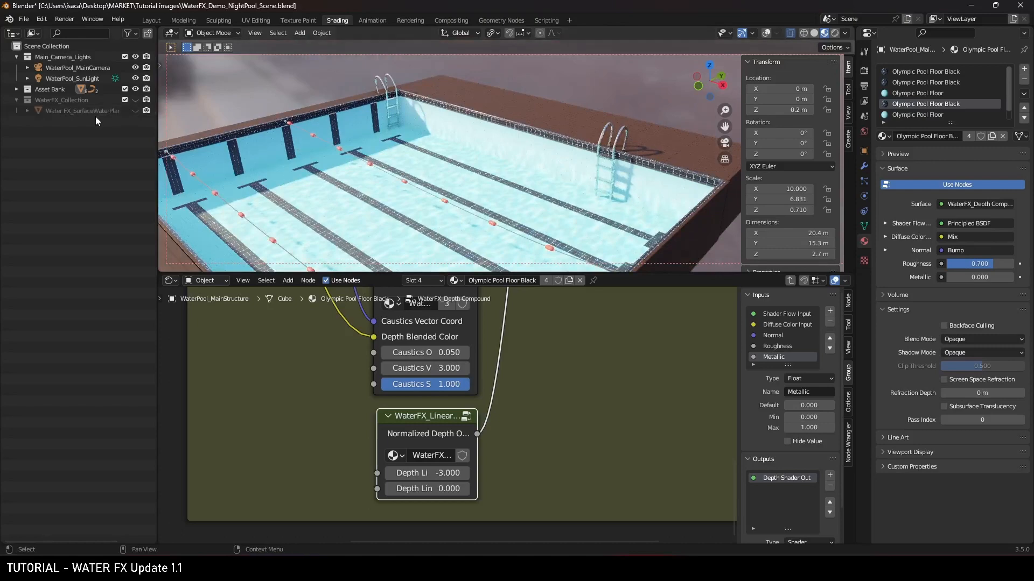
- Lower the Caustics S value to 0.000 on the stacked WaterFX_Caustics nodes, starting with the uppermost one
scroll(478, 350, down, 4)
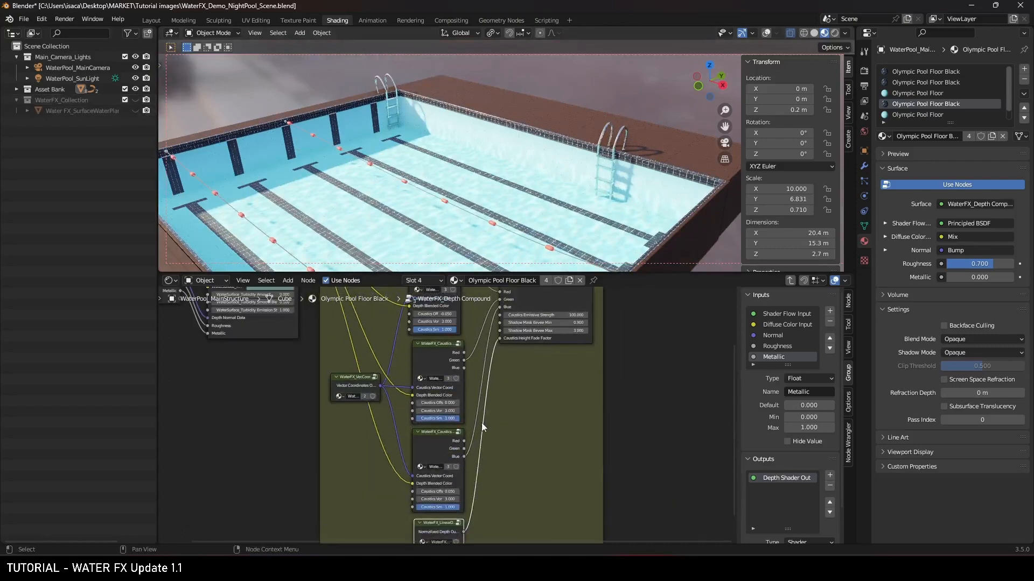
scroll(481, 422, down, 2)
click(221, 354)
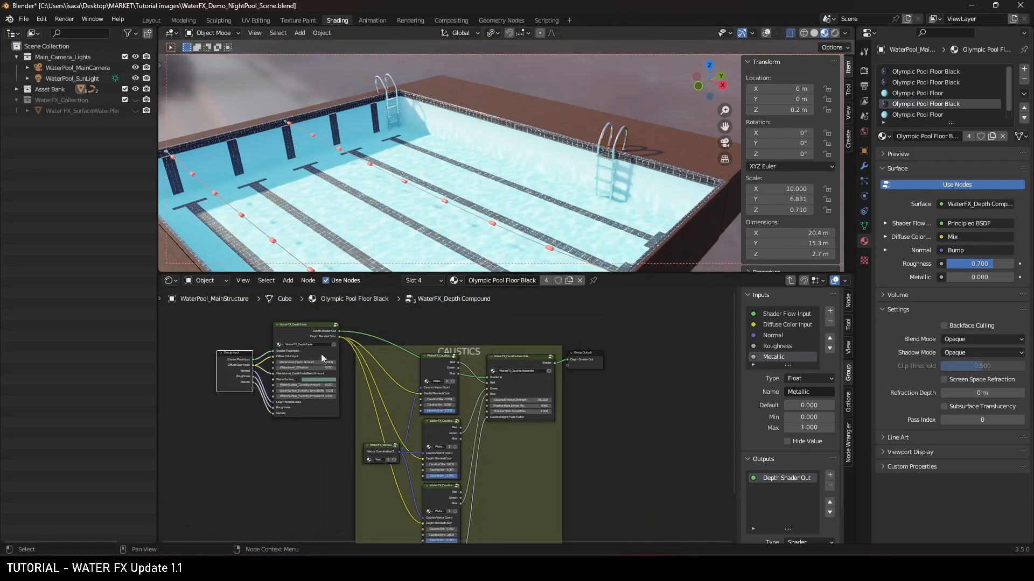
scroll(442, 367, up, 7)
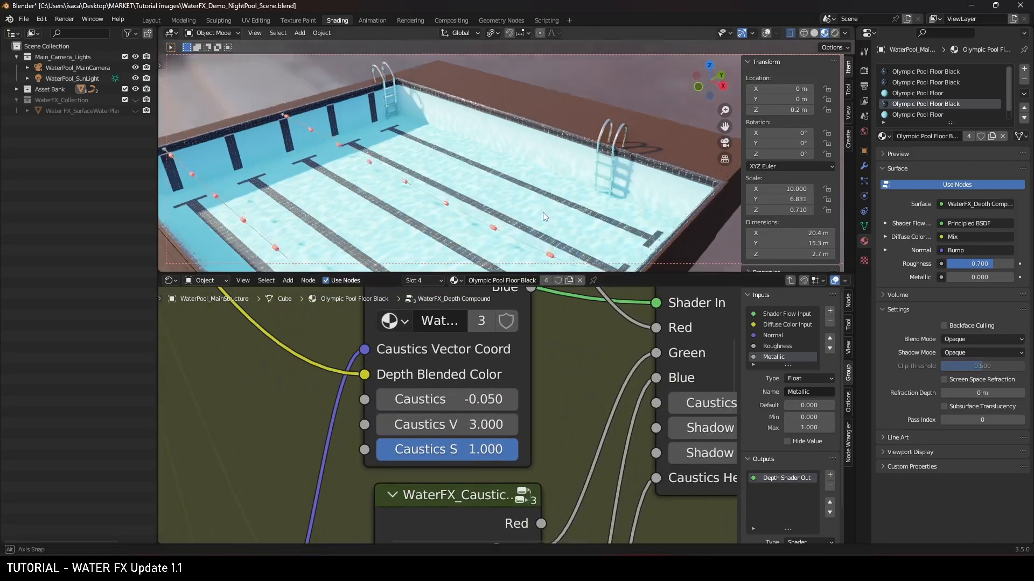
drag(465, 450, 388, 470)
shift+scroll(465, 459, down, 5)
shift+scroll(514, 470, down, 8)
shift+scroll(632, 465, down, 10)
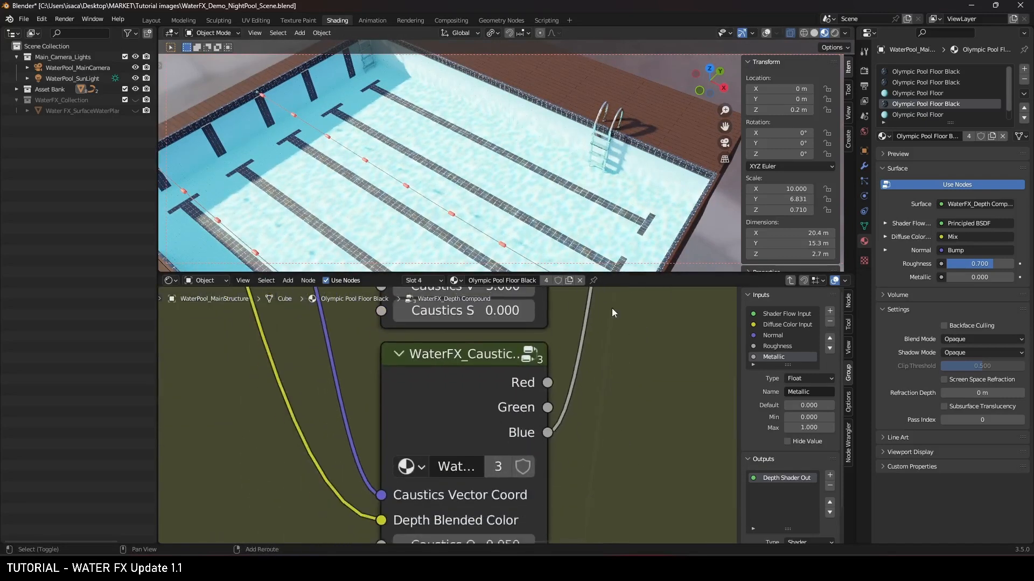
- Raise the Caustics S values of the stacked WaterFX_Caustics nodes again, ending with the uppermost node at 1.000
drag(471, 448, 576, 436)
scroll(508, 240, up, 3)
scroll(531, 225, up, 3)
shift+scroll(576, 434, up, 5)
drag(443, 322, 570, 318)
shift+scroll(554, 379, up, 6)
shift+middle_drag(555, 379, 573, 506)
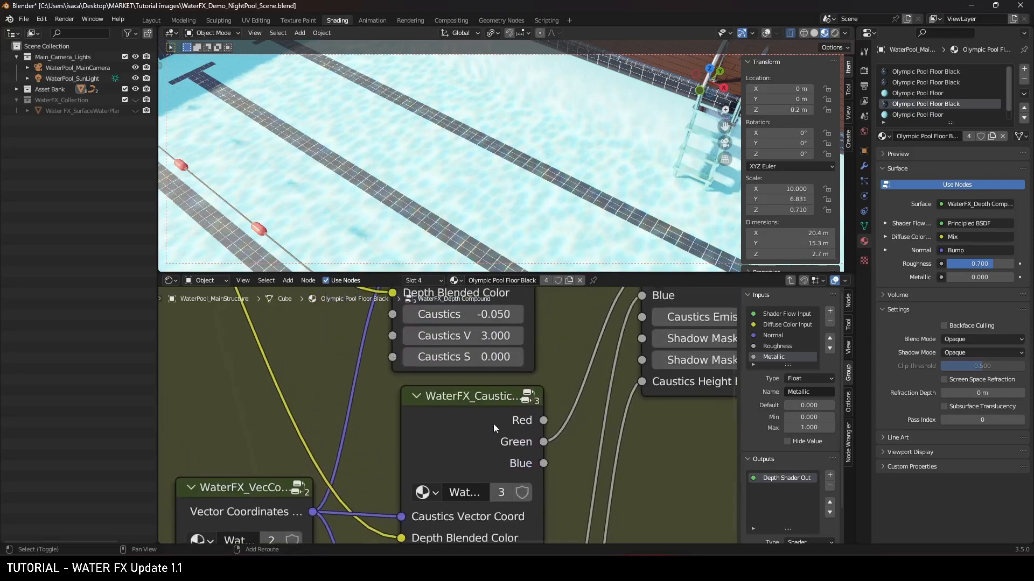
drag(431, 362, 554, 362)
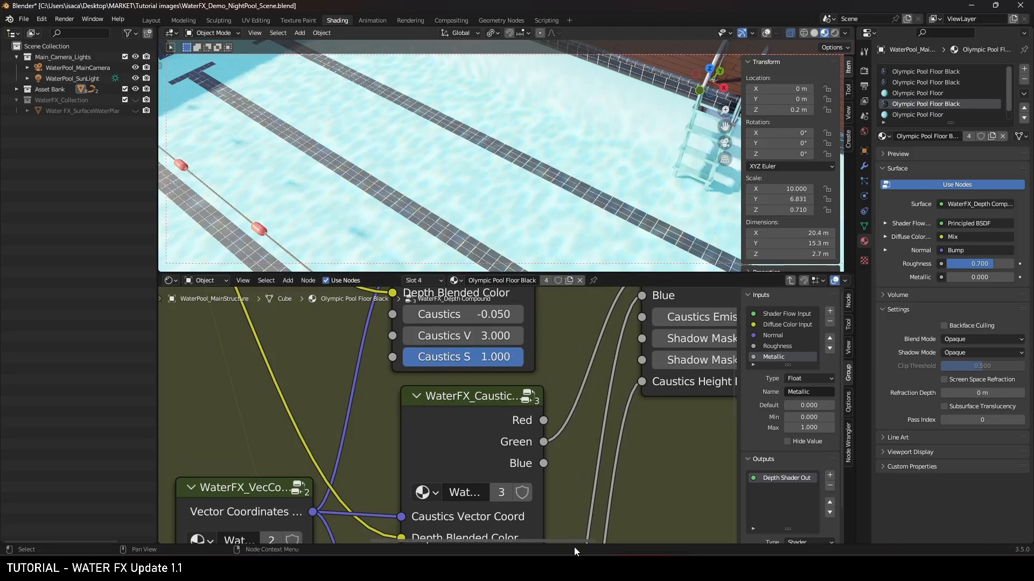
- Unhide the WaterFX_Collection and its water surface plane in the viewport
scroll(574, 221, down, 5)
middle_drag(255, 248, 138, 233)
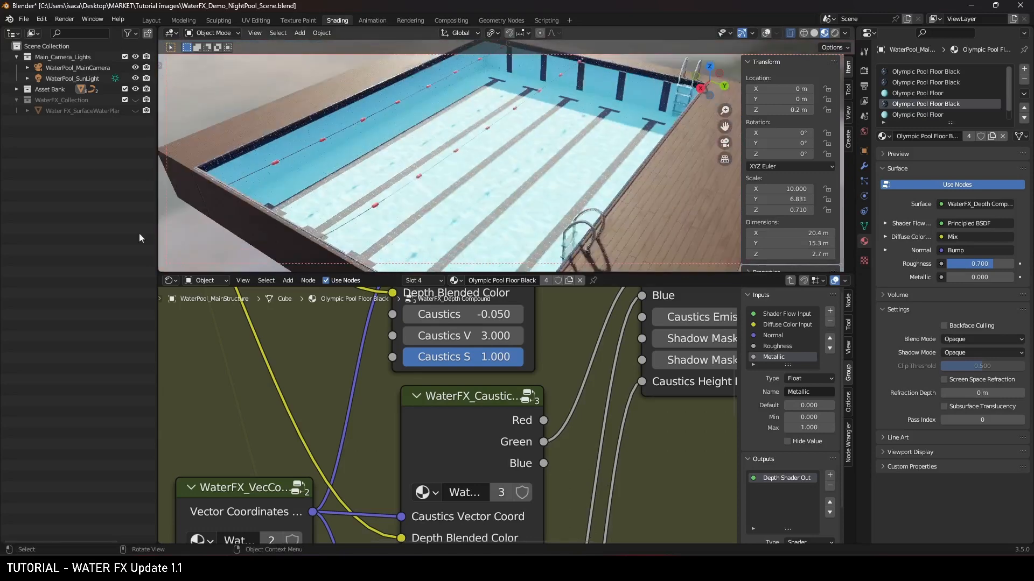
click(135, 99)
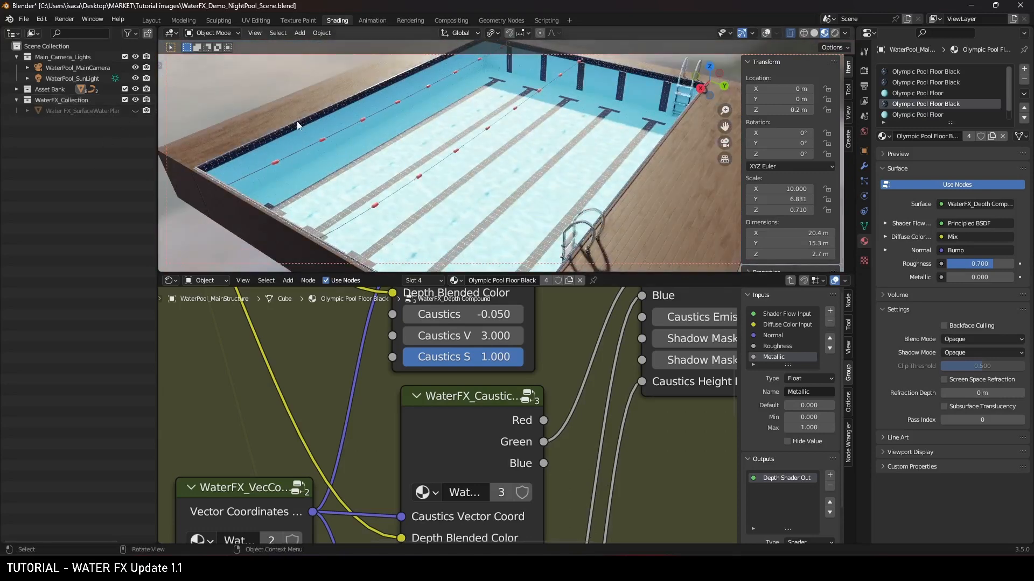
click(135, 110)
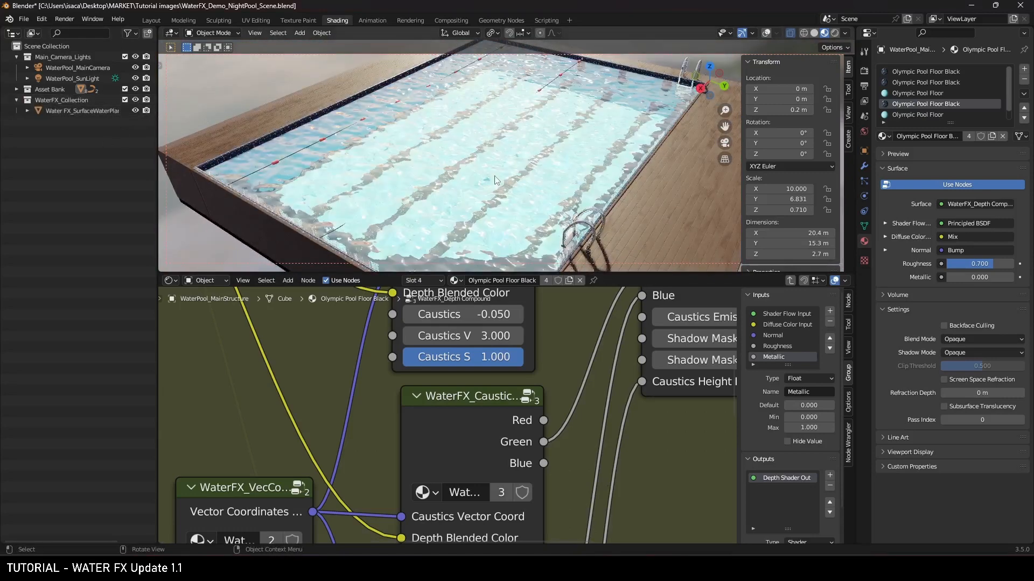
- Look through the scene camera, play the animation to inspect the finished water, and stop playback
key(KP_0)
key(space)
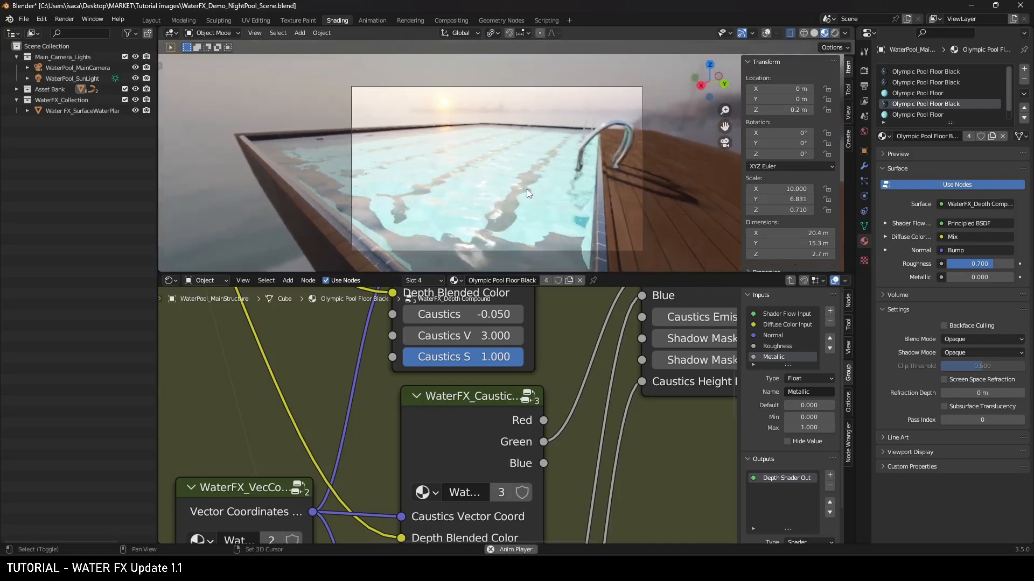
key(space)
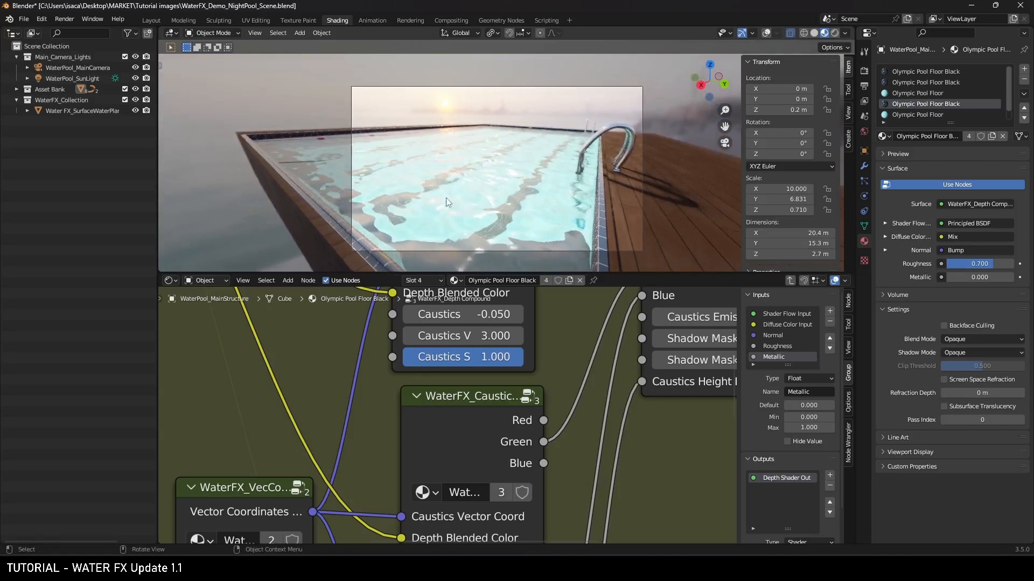
- Switch to the Layout workspace, display the camera view in rendered shading, and deselect the pool structure
scroll(482, 207, up, 2)
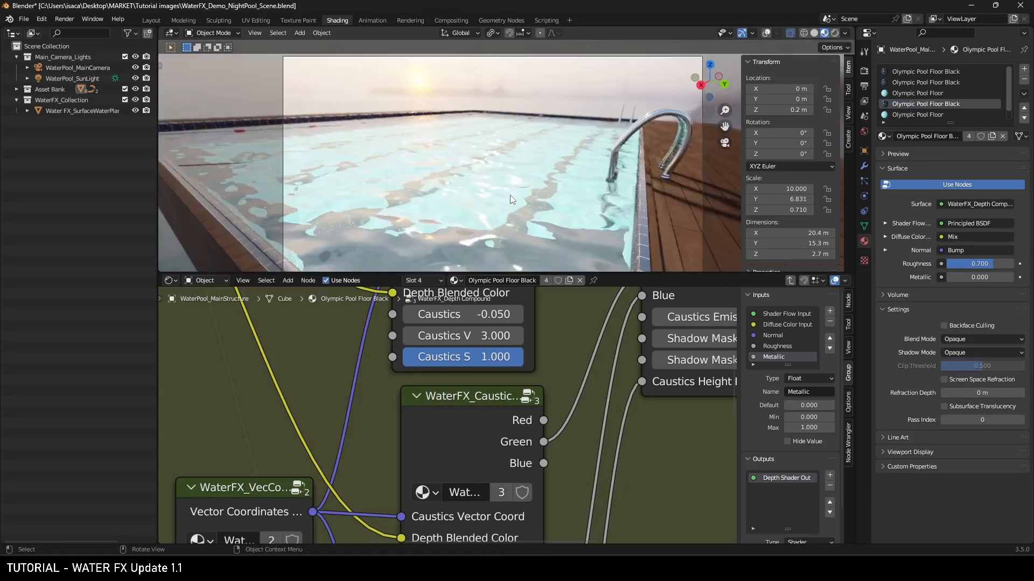
scroll(509, 195, down, 2)
shift+middle_drag(523, 163, 524, 161)
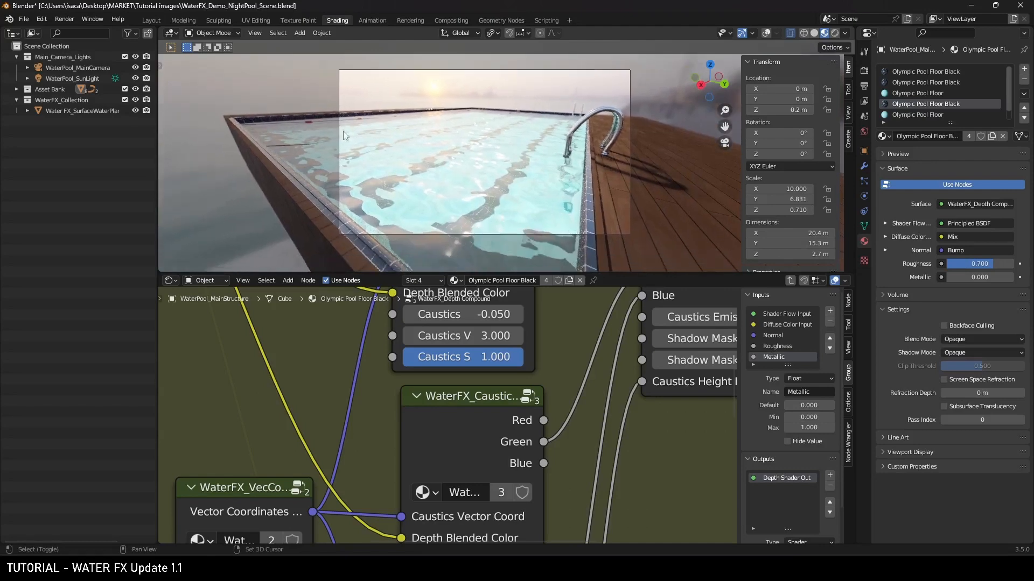
click(152, 22)
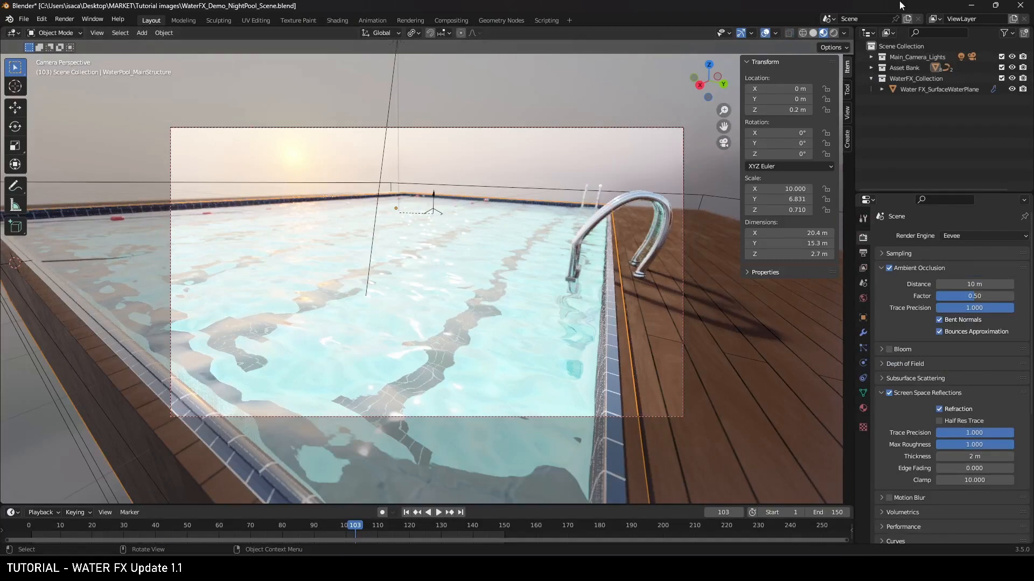
click(834, 33)
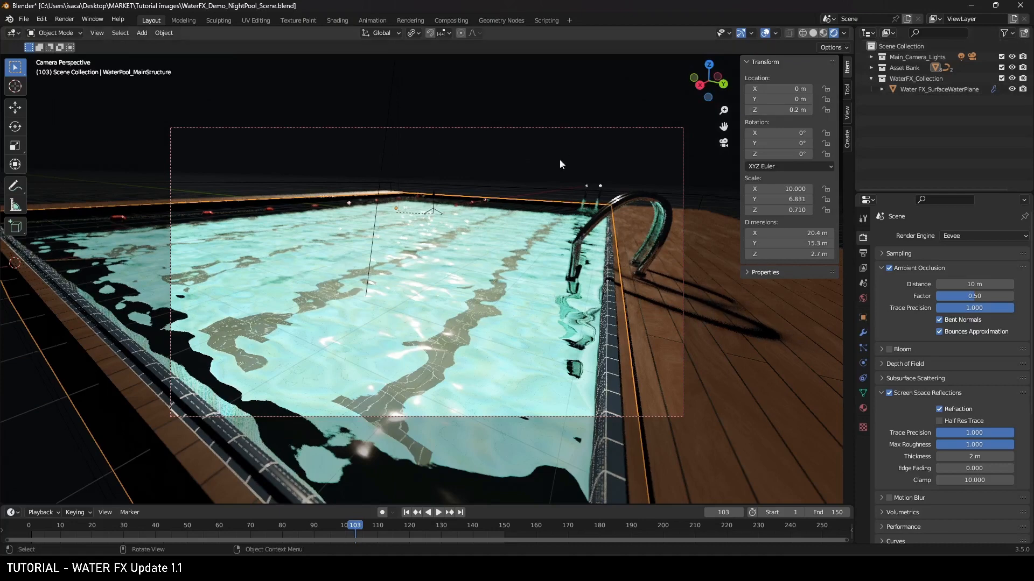
click(535, 138)
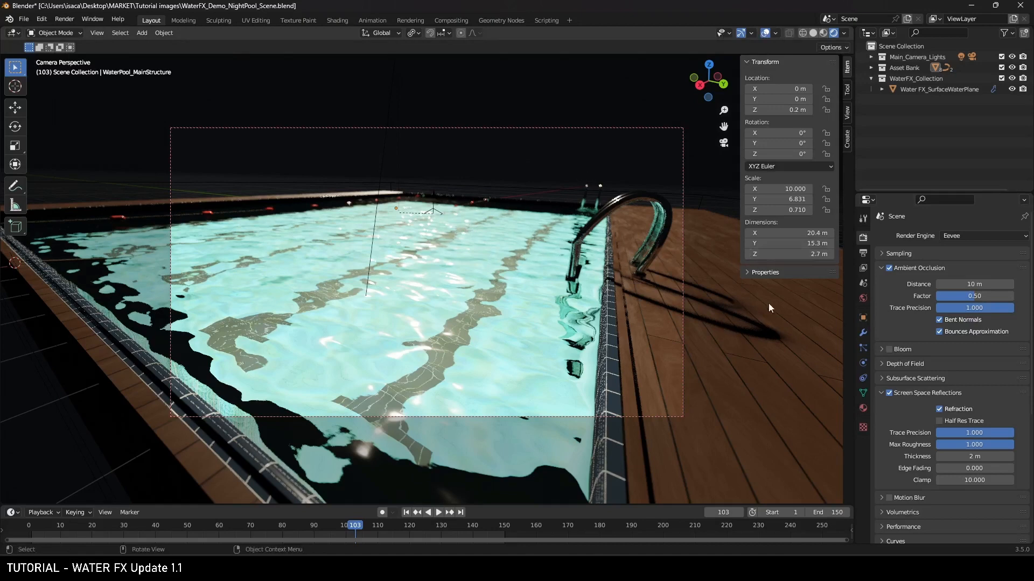
- Select WaterPool_SunLight and change its light color to pale blue, hex A7CBFF
click(386, 156)
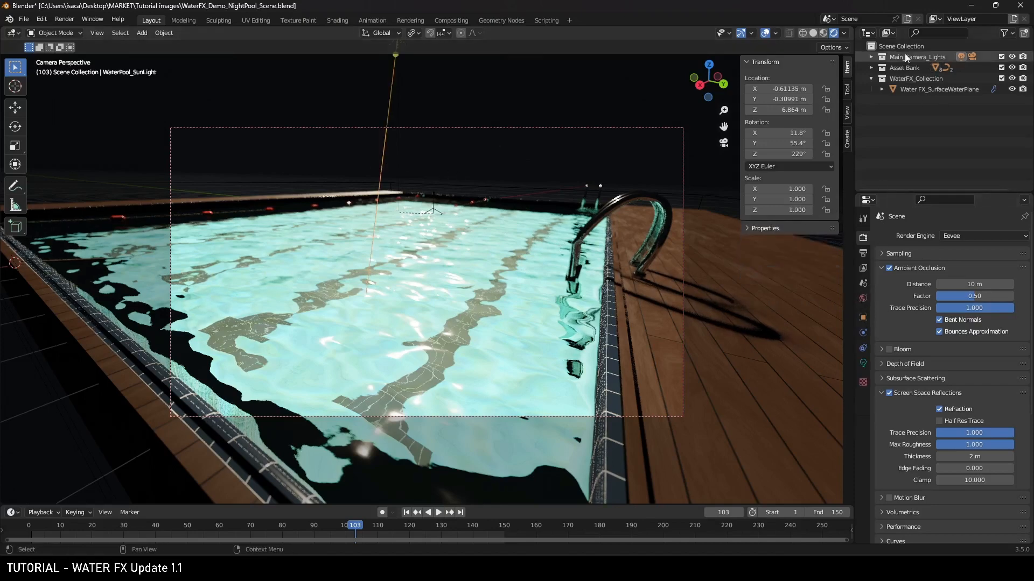
click(871, 56)
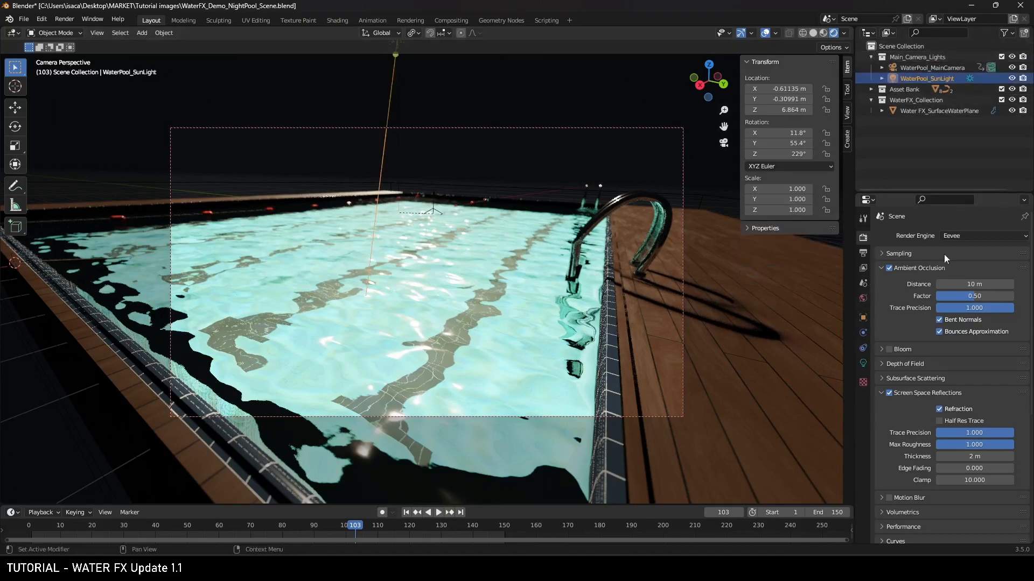
click(863, 299)
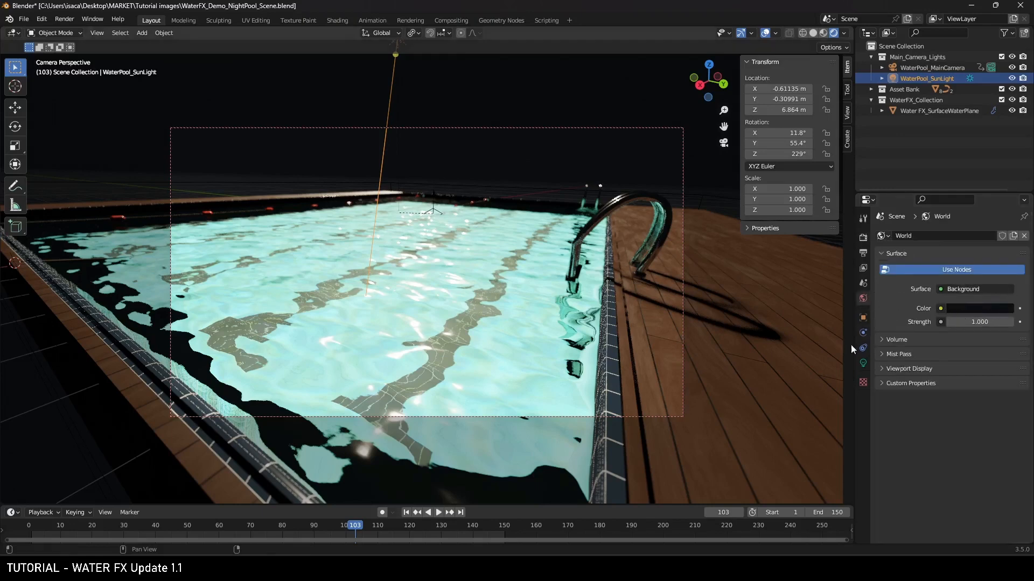
click(863, 364)
click(978, 300)
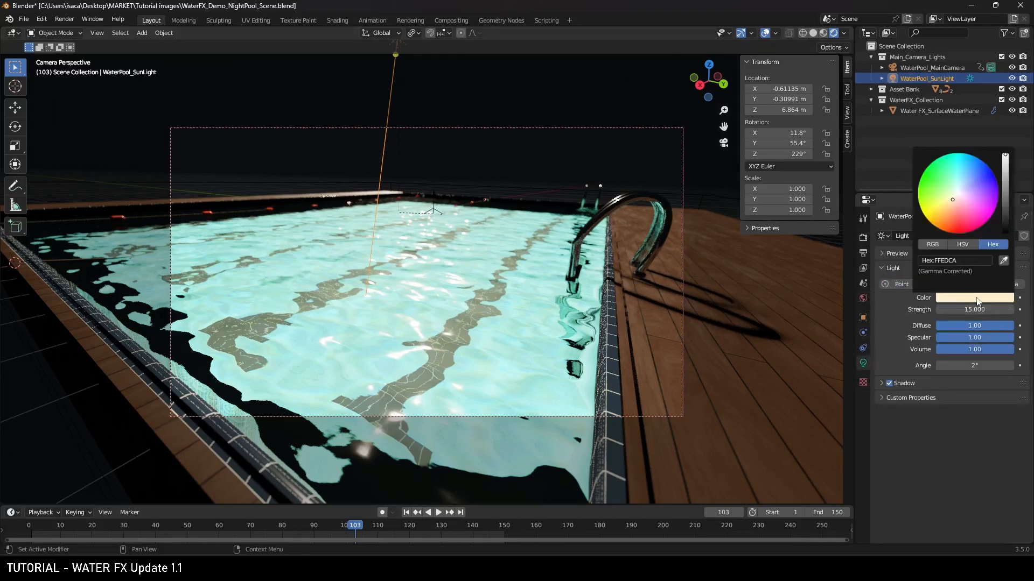
click(966, 182)
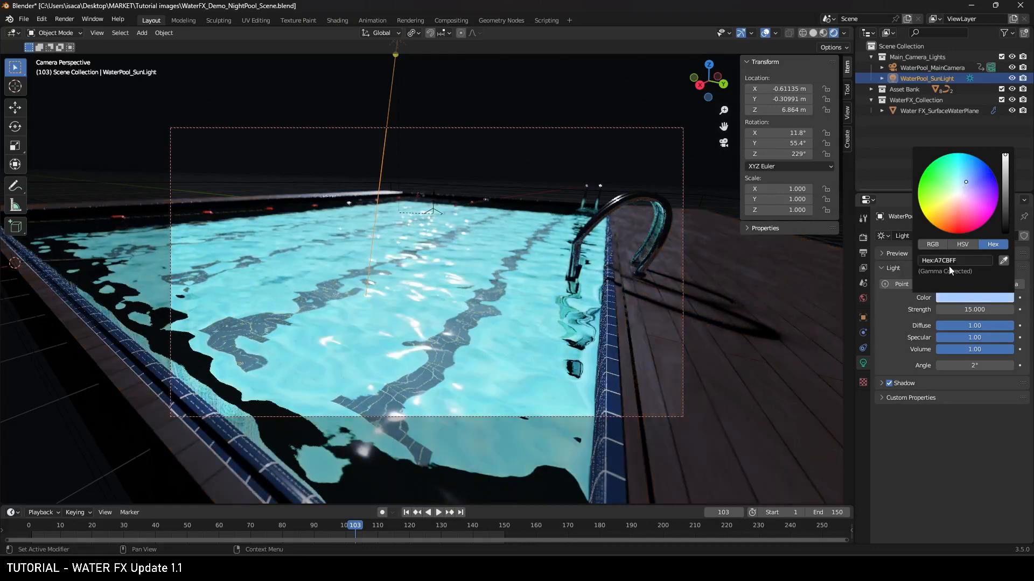
- Lower the sun light's strength, trying 0.5 and 0.7 before settling on 1.000
click(974, 309)
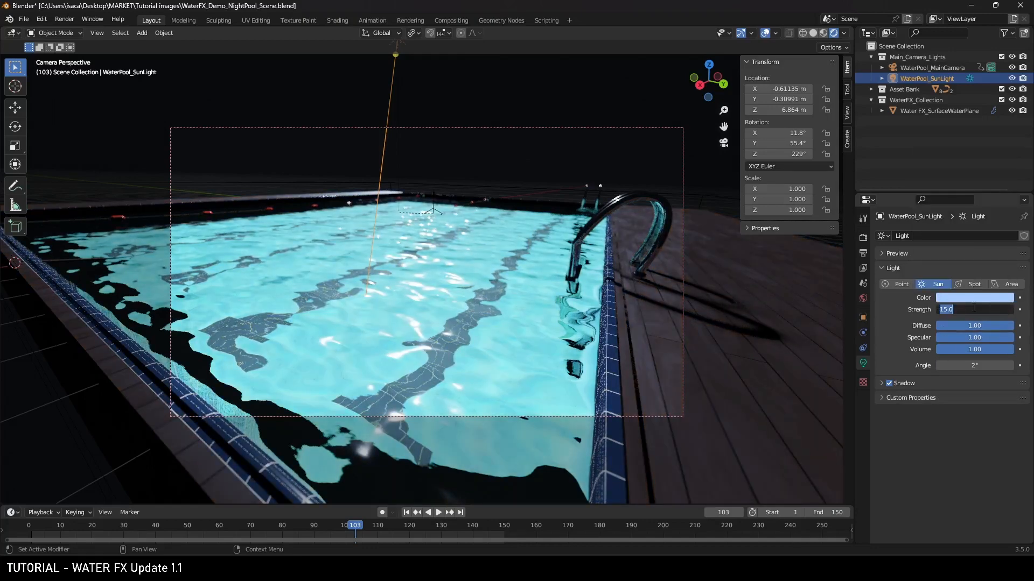
text(0.5)
key(Return)
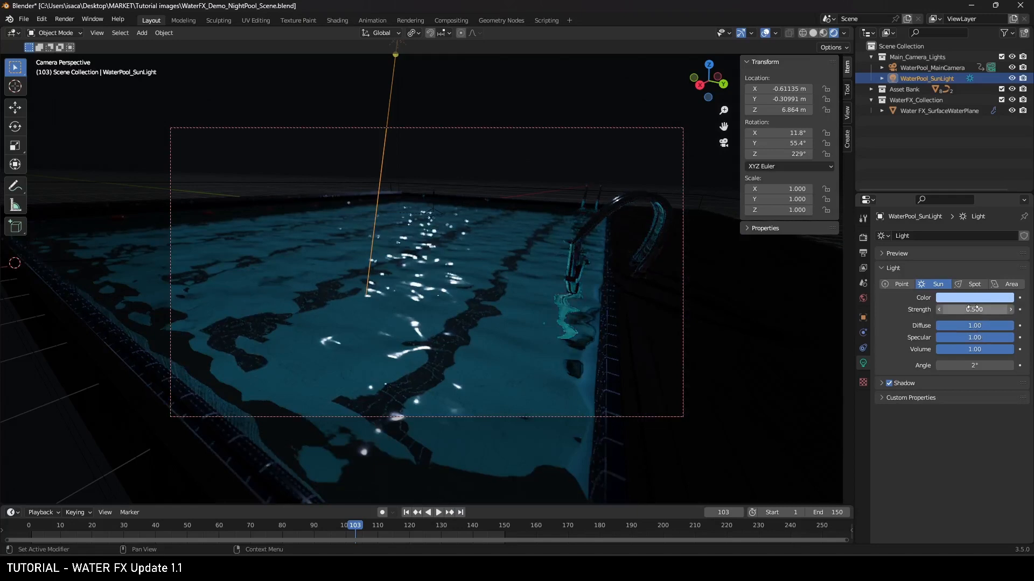
click(974, 310)
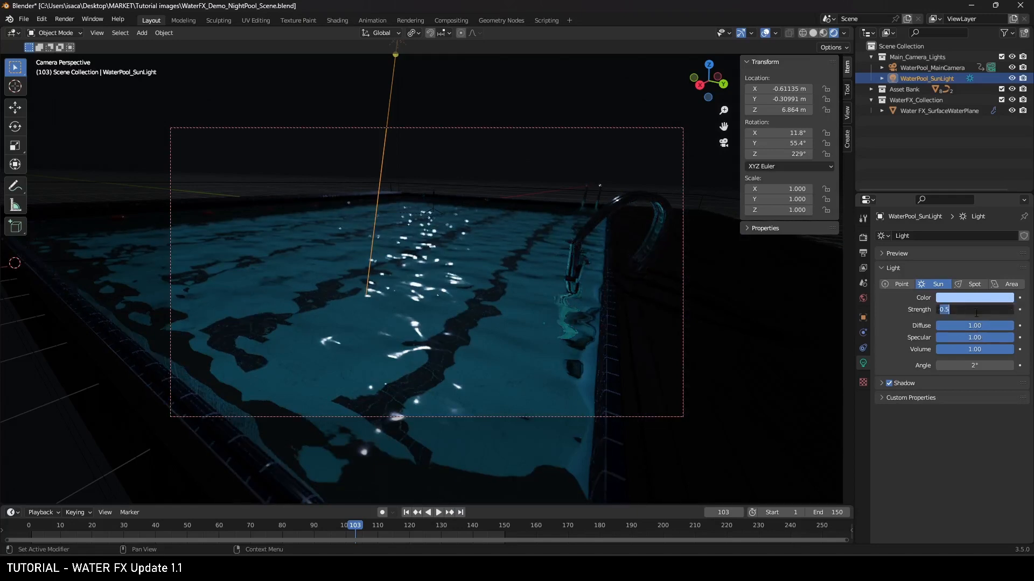
text(0.7)
key(Return)
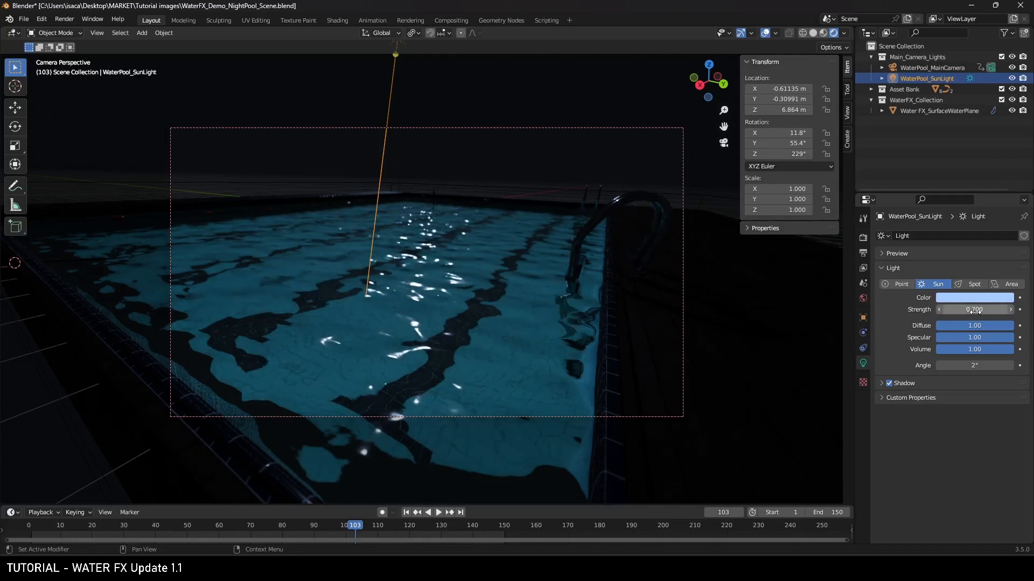
key(BackSpace)
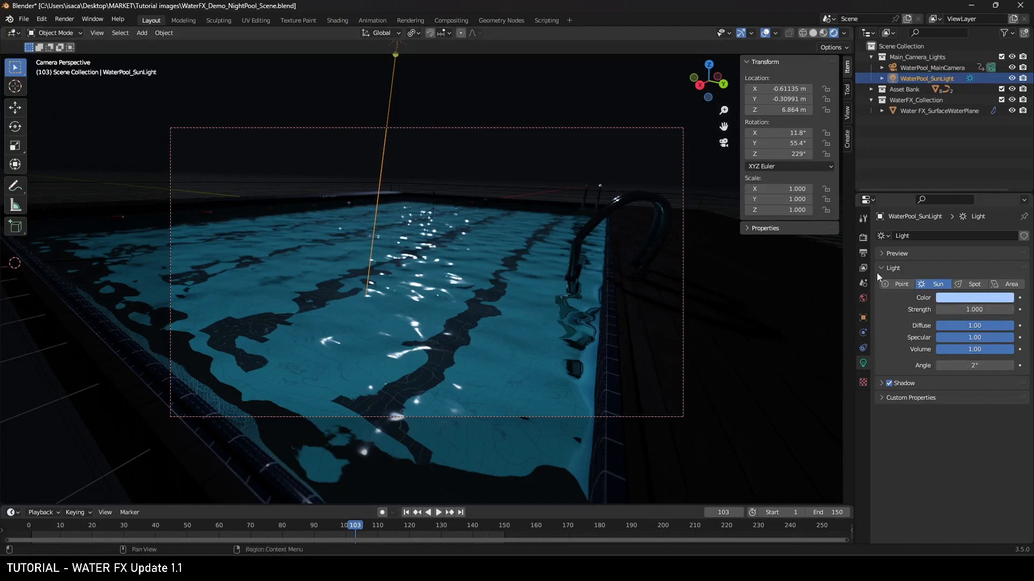
- Assign an Environment Texture to the world background color and load clarens_night_02_1k.exr from the Tutorial images folder
click(863, 298)
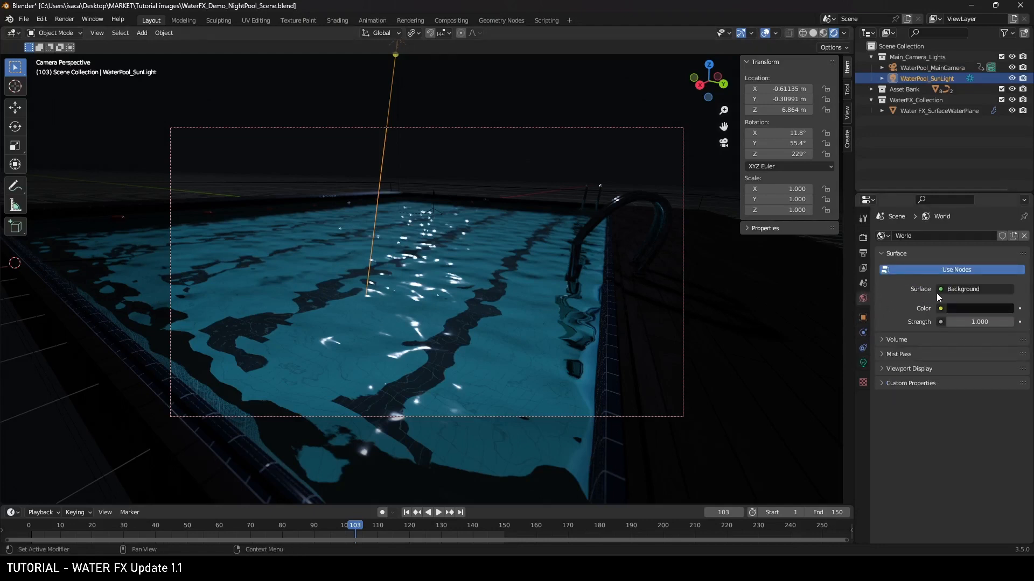
click(940, 309)
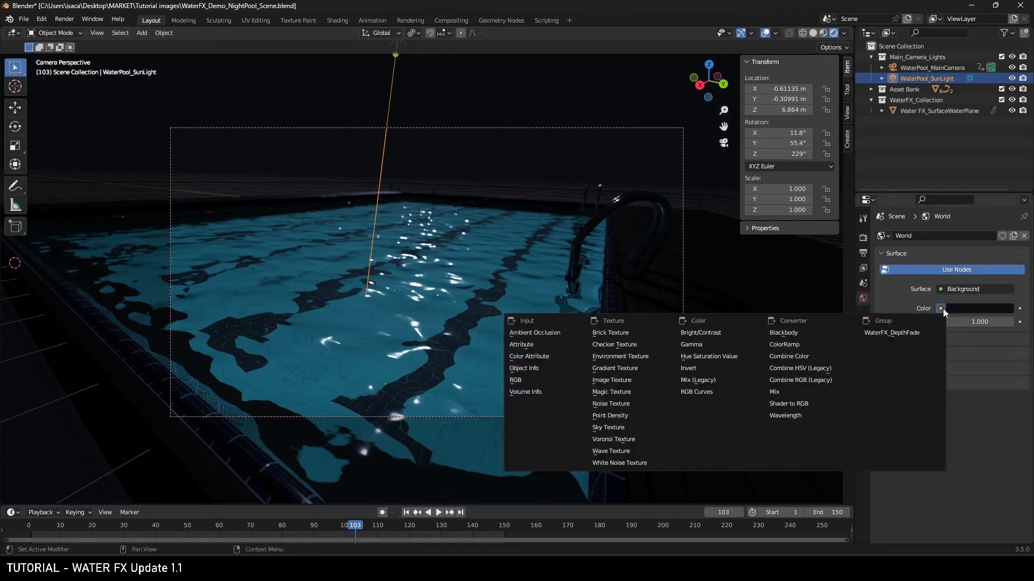
click(630, 356)
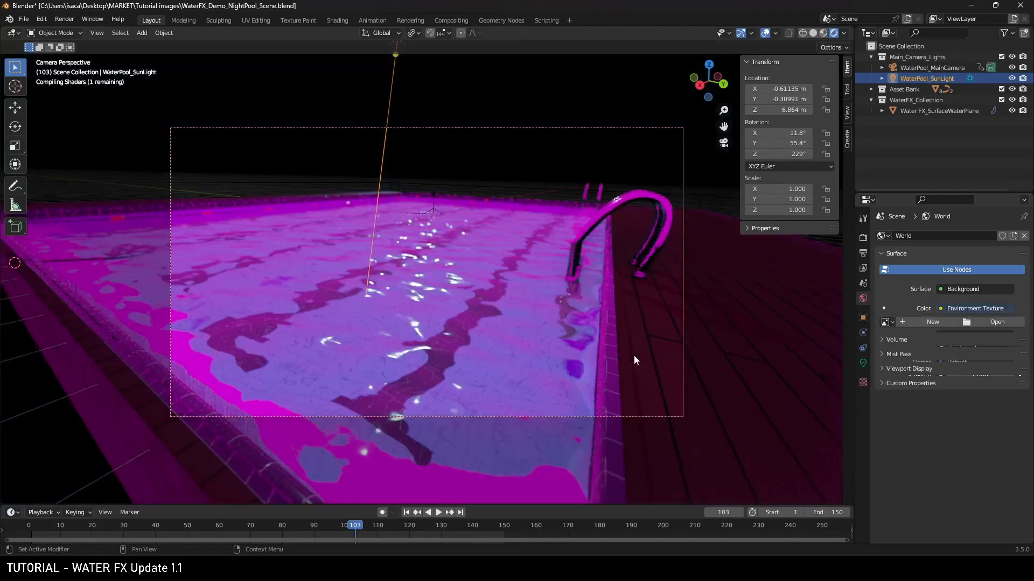
click(993, 325)
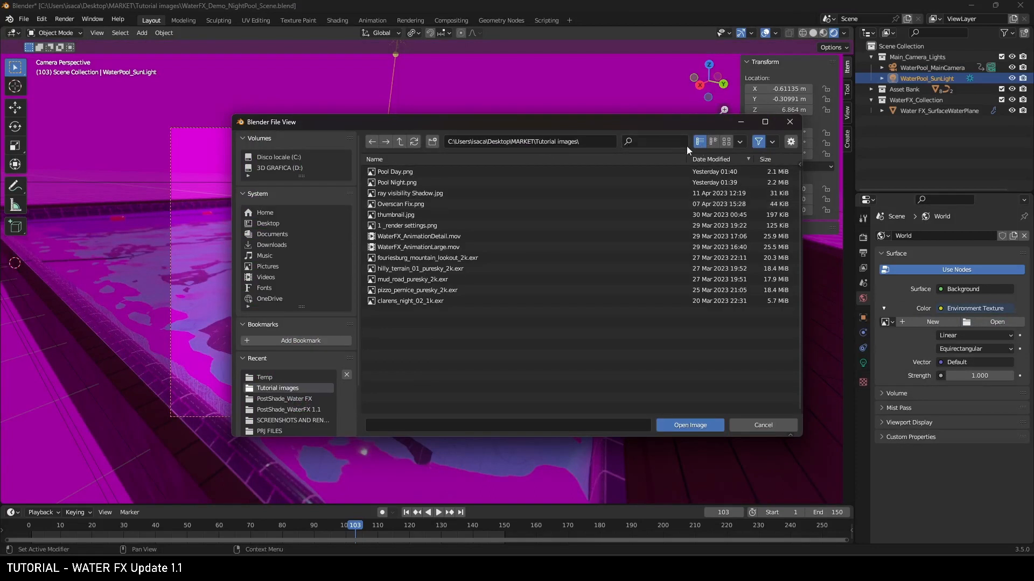
click(727, 141)
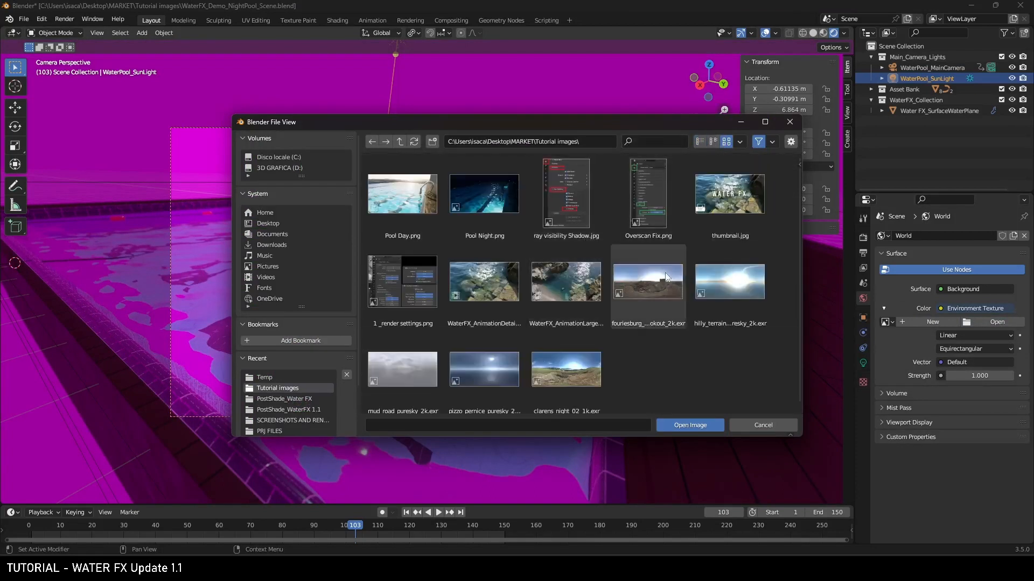
scroll(646, 277, down, 1)
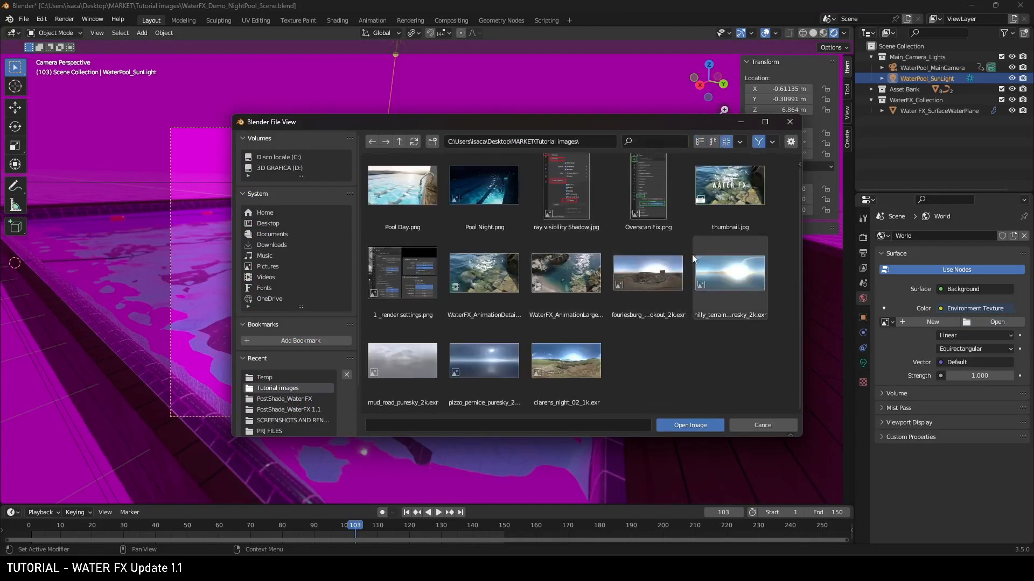
double_click(584, 365)
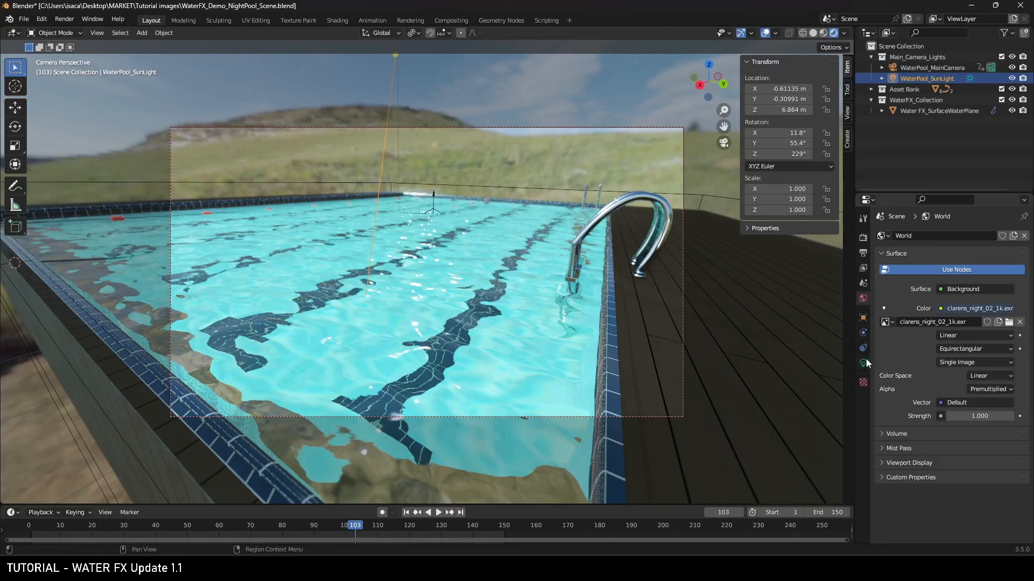
- Switch to the Shading workspace, show the World shader nodes, and set the viewport to rendered shading
click(338, 21)
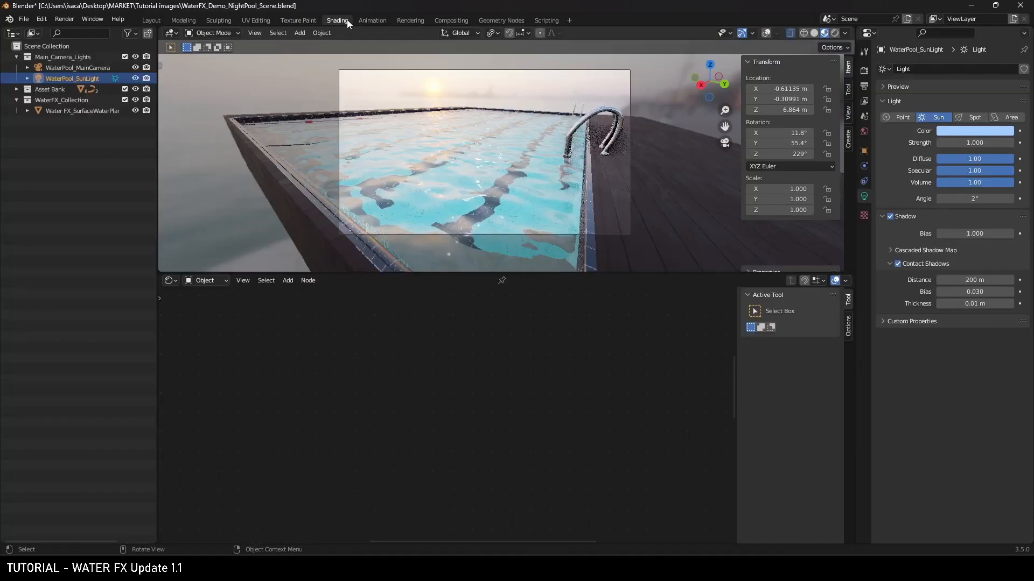
click(209, 280)
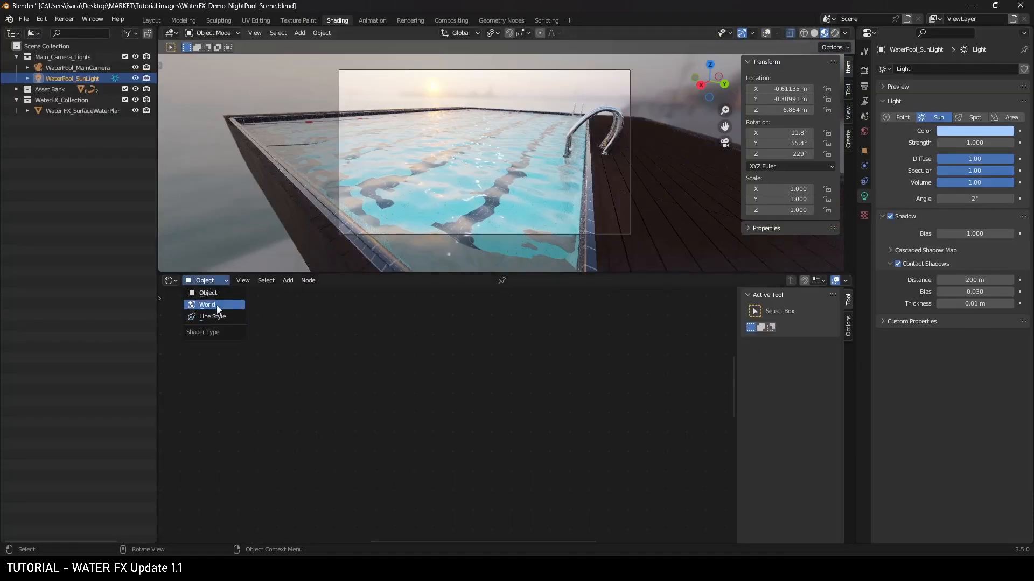
click(217, 305)
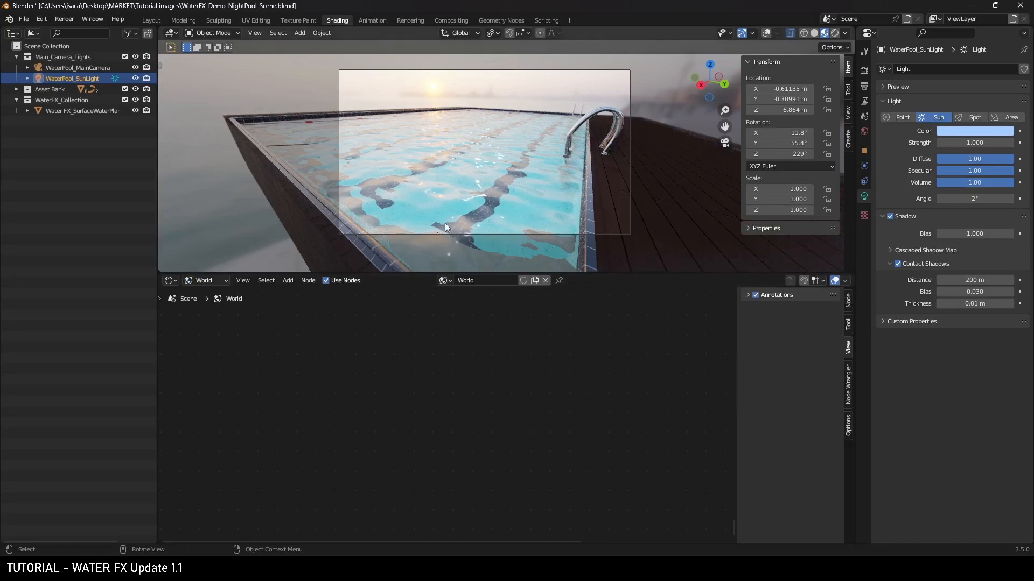
click(834, 32)
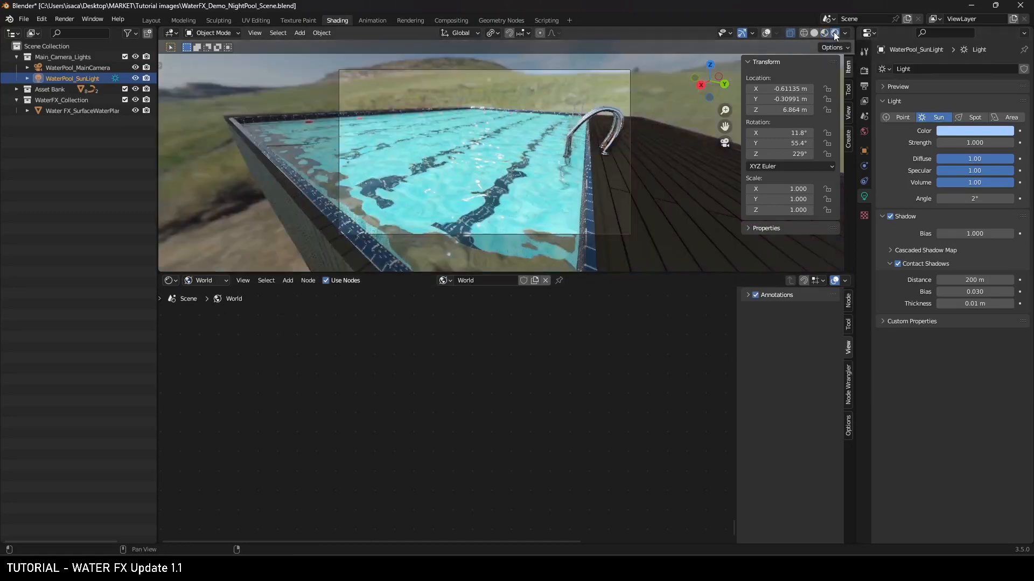
scroll(563, 192, up, 1)
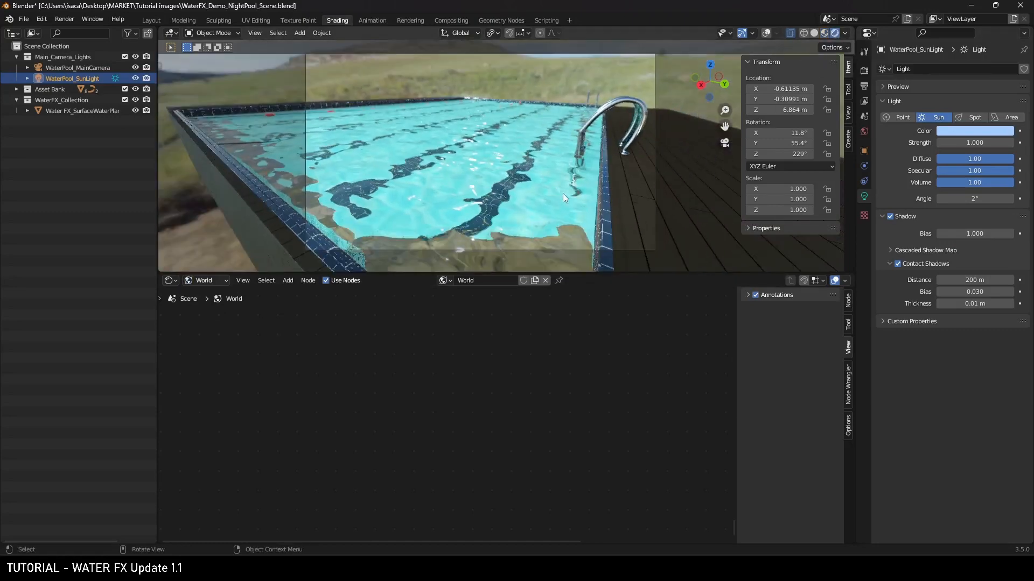
- Add Texture Coordinate and Mapping nodes to the clarens_night_02_1k.exr environment texture node
scroll(399, 370, down, 2)
scroll(440, 357, down, 7)
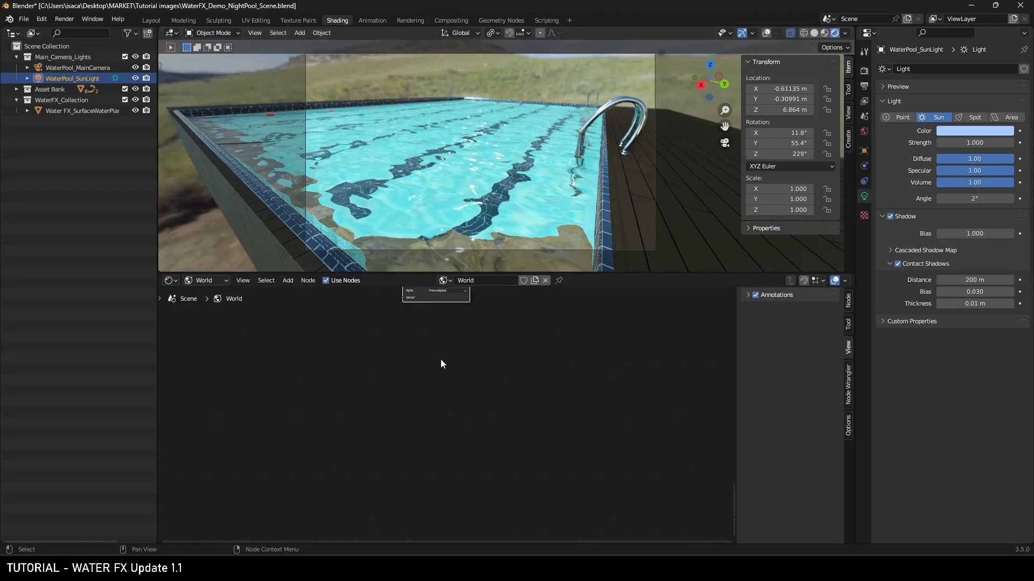
middle_drag(438, 357, 408, 472)
scroll(455, 425, up, 3)
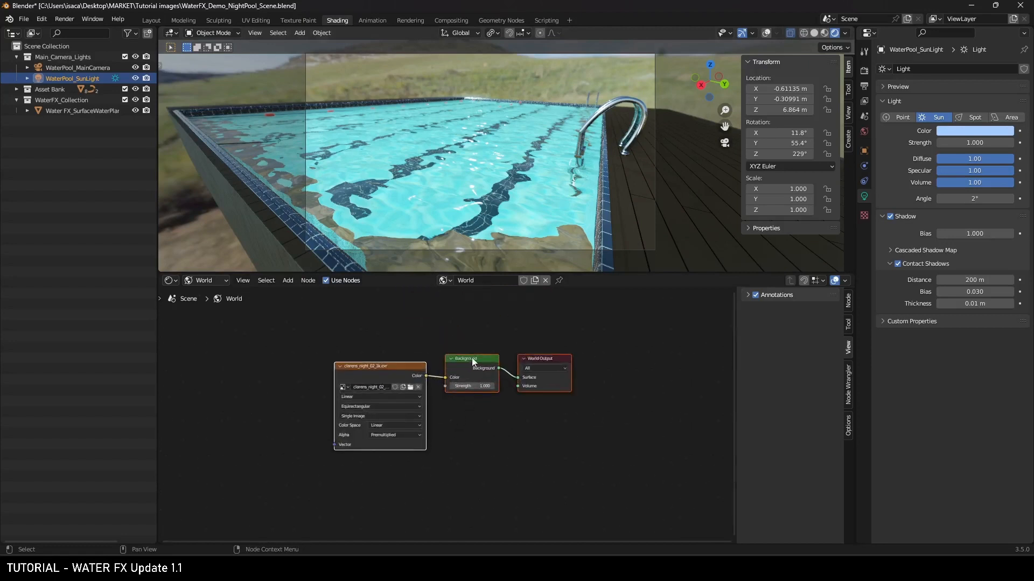
middle_drag(405, 363, 422, 376)
click(412, 375)
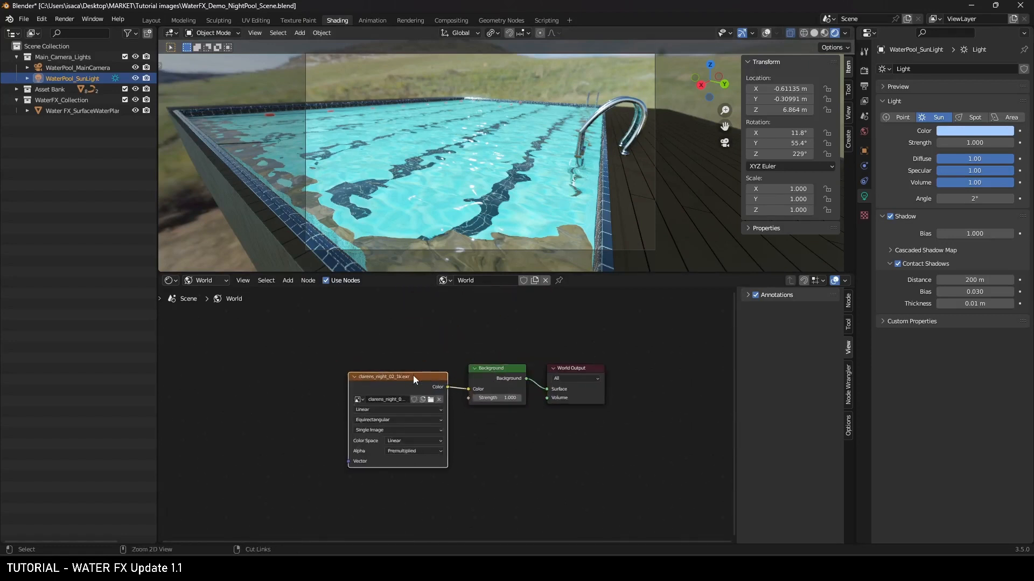
key(ctrl+t)
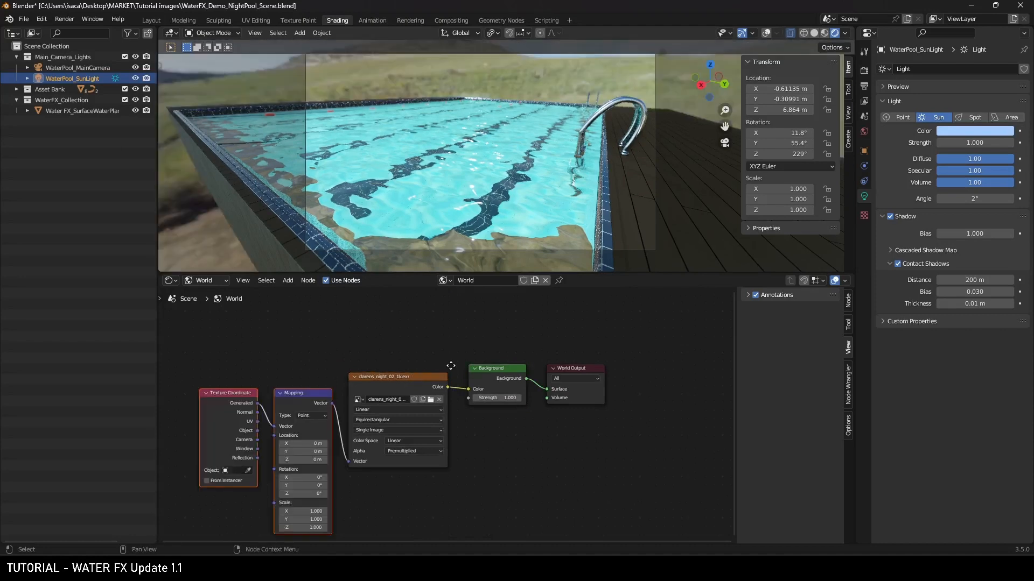
key(Home)
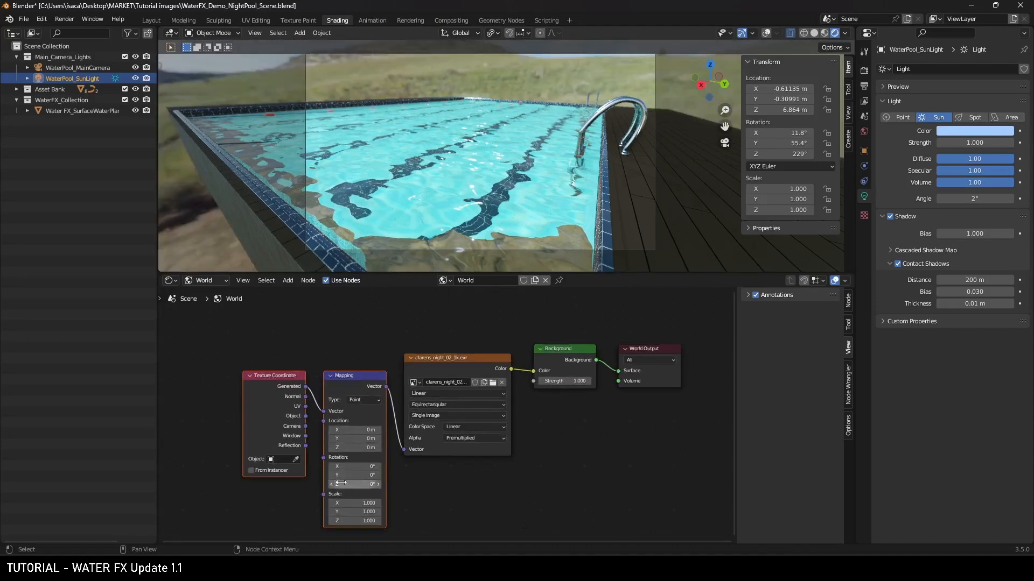
- Rotate the environment image by setting the Mapping node's Z rotation to about -251°
drag(341, 483, 236, 483)
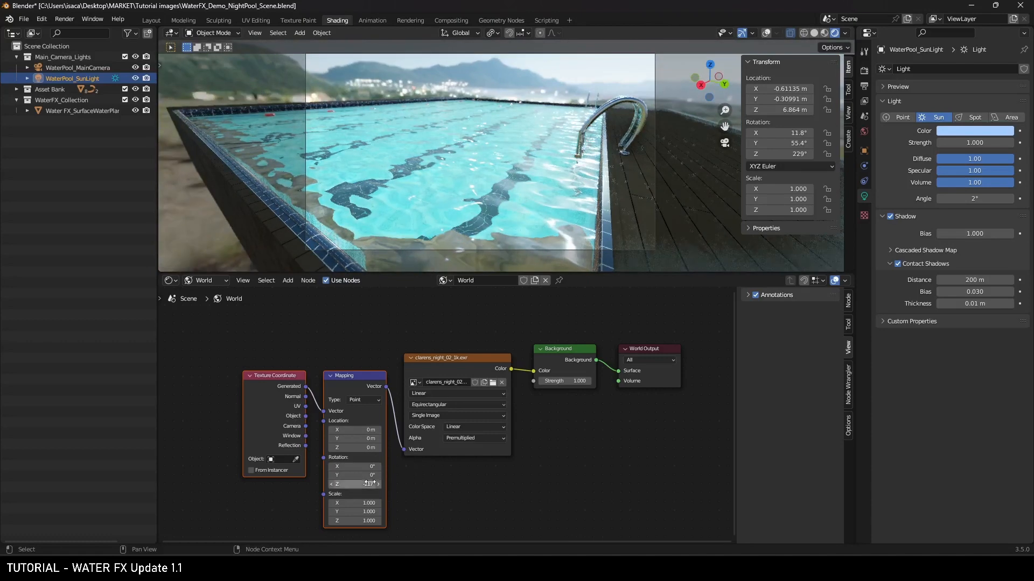
drag(368, 484, 353, 484)
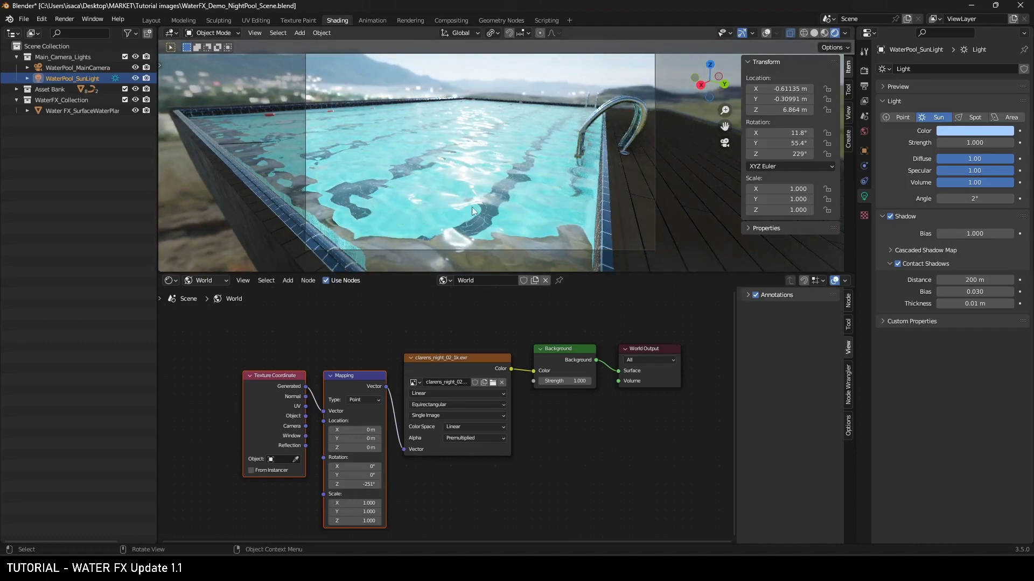
shift+middle_drag(518, 130, 519, 154)
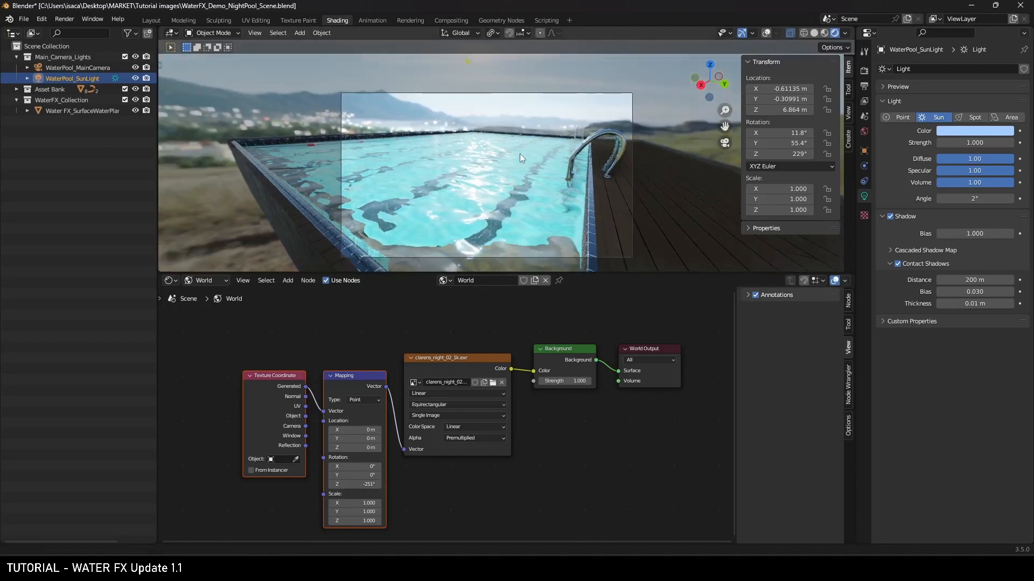
- Add a Hue Saturation Value node between the clarens_night_02_1k.exr environment texture and the Background node
shift+middle_drag(544, 206, 556, 151)
scroll(553, 175, down, 1)
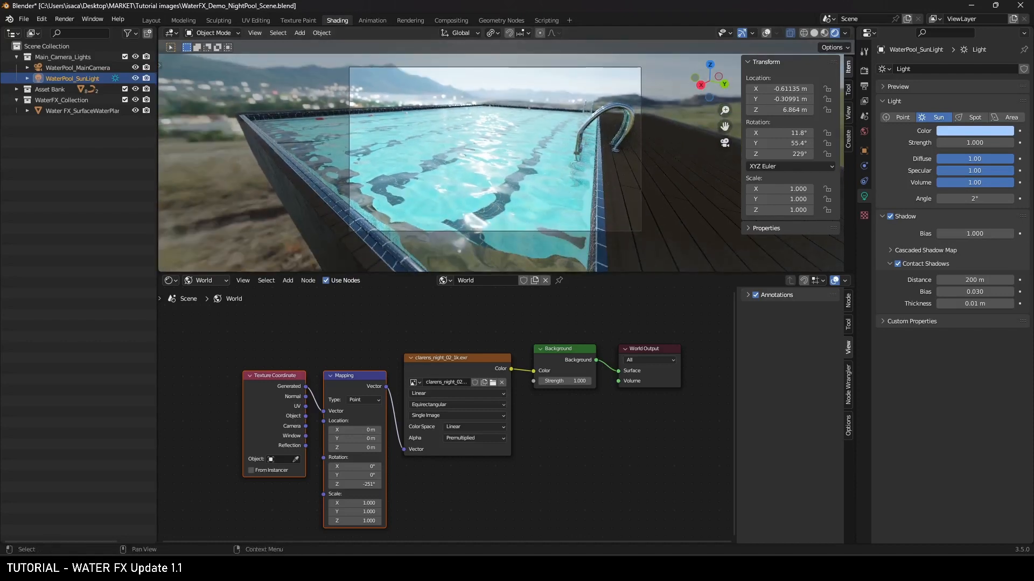
drag(567, 320, 692, 396)
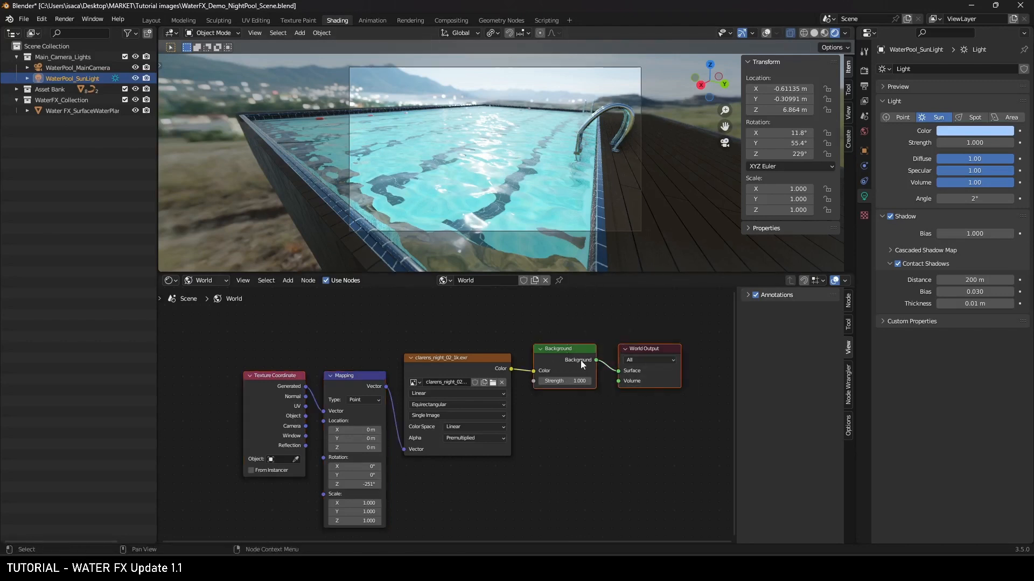
drag(582, 359, 668, 362)
key(shift+a)
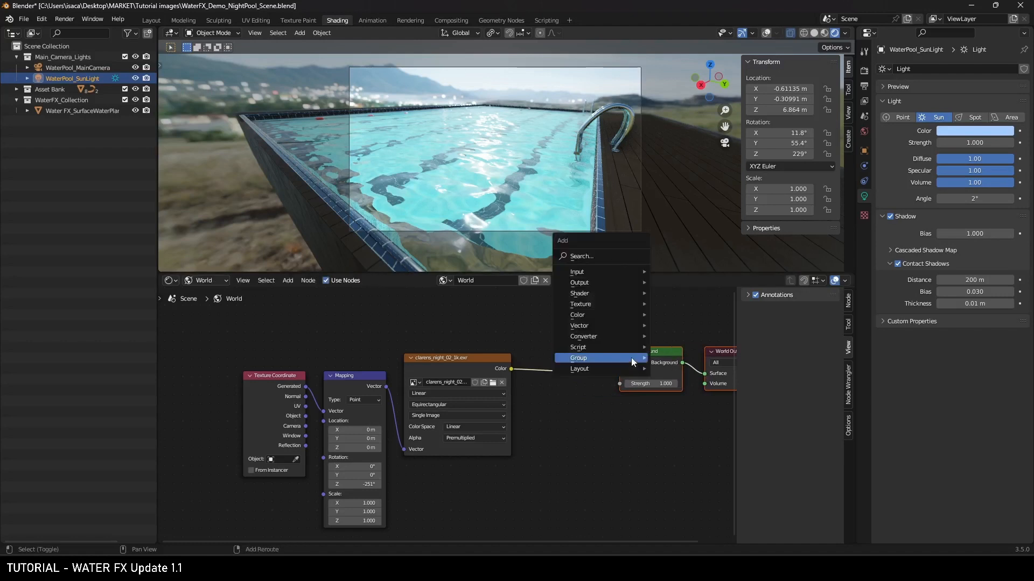
mouse_move(603, 311)
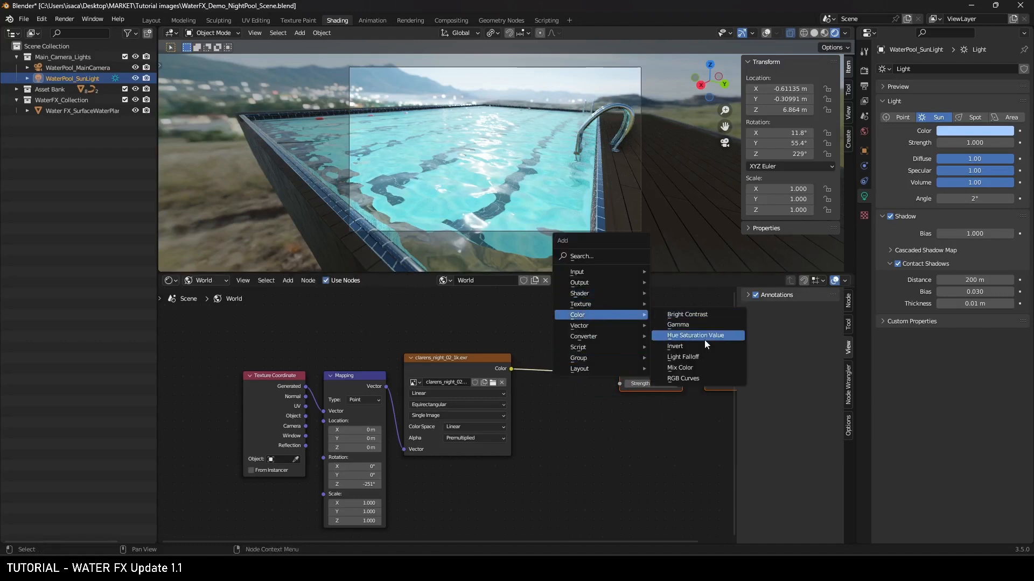
click(700, 338)
click(542, 341)
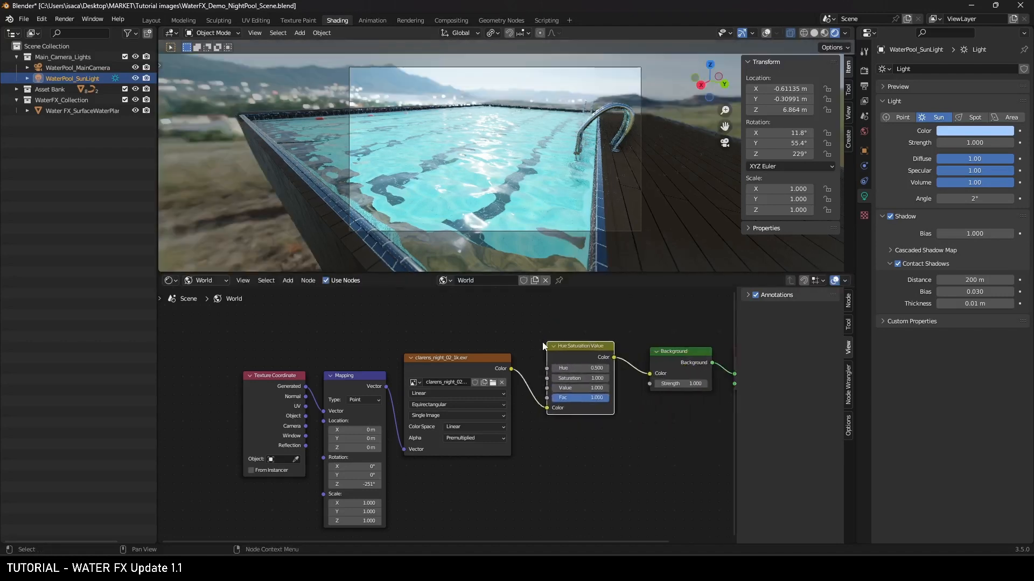
- Set the Hue Saturation Value node's Hue to 0, Saturation to 0.4 and Value to 0.5
click(554, 369)
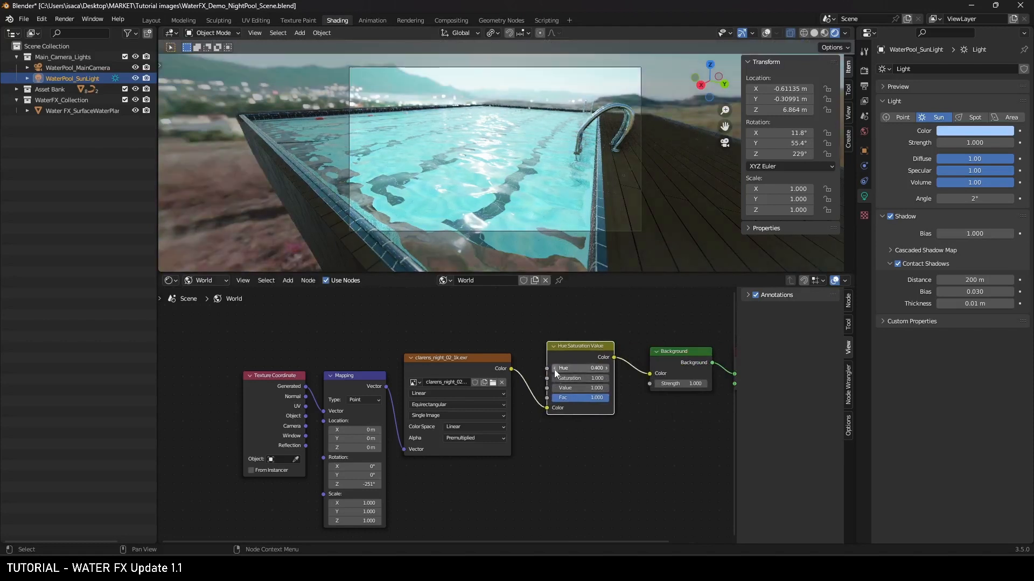
click(554, 369)
click(553, 369)
click(554, 370)
click(554, 370)
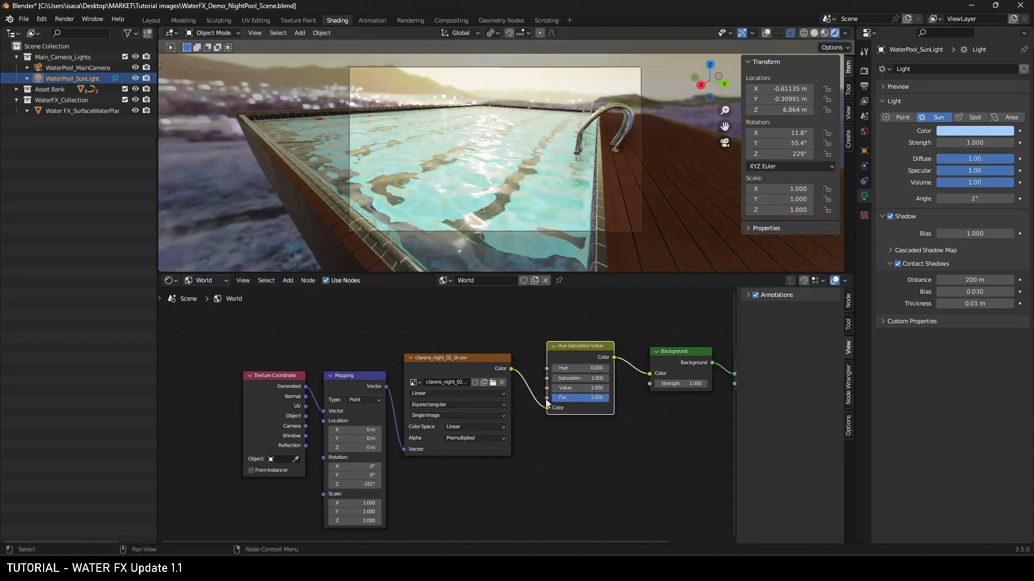
click(565, 379)
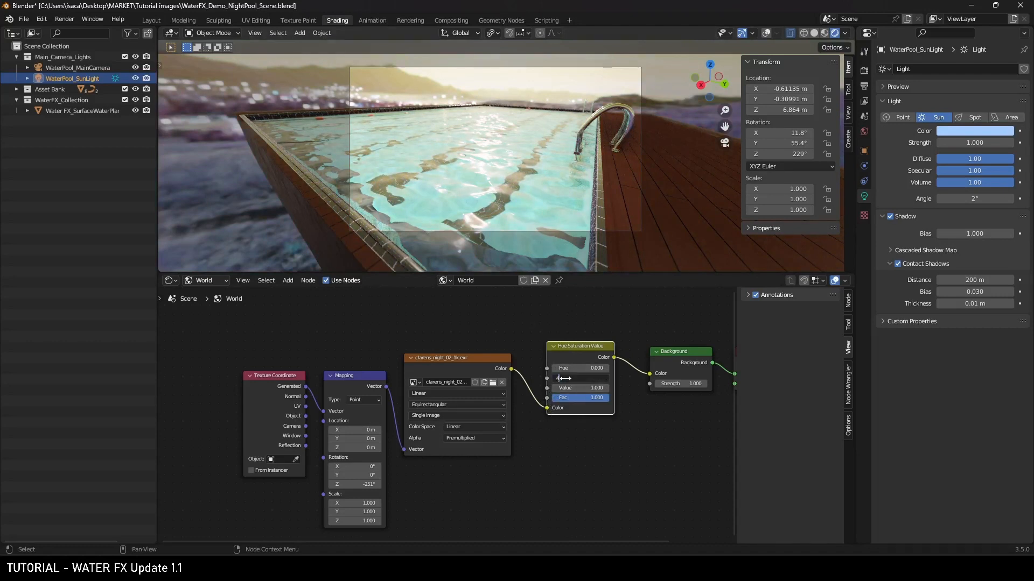
text(.4)
key(Return)
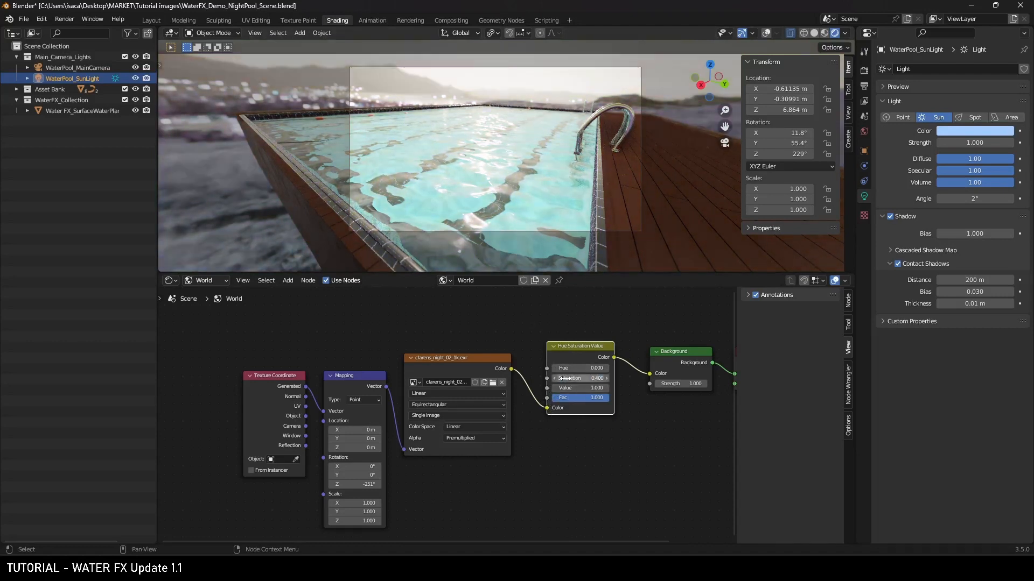
click(568, 388)
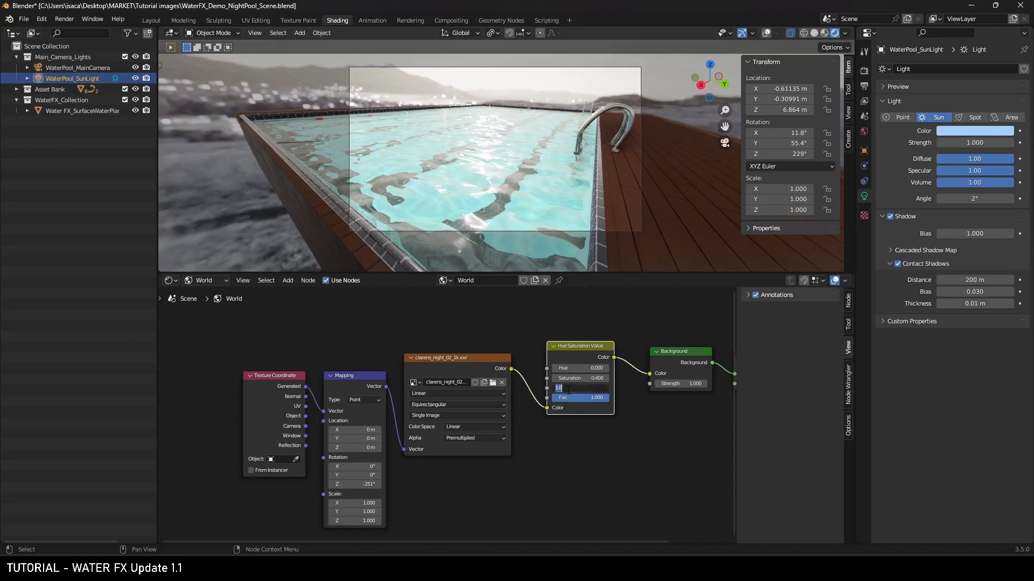
text(.5)
key(Return)
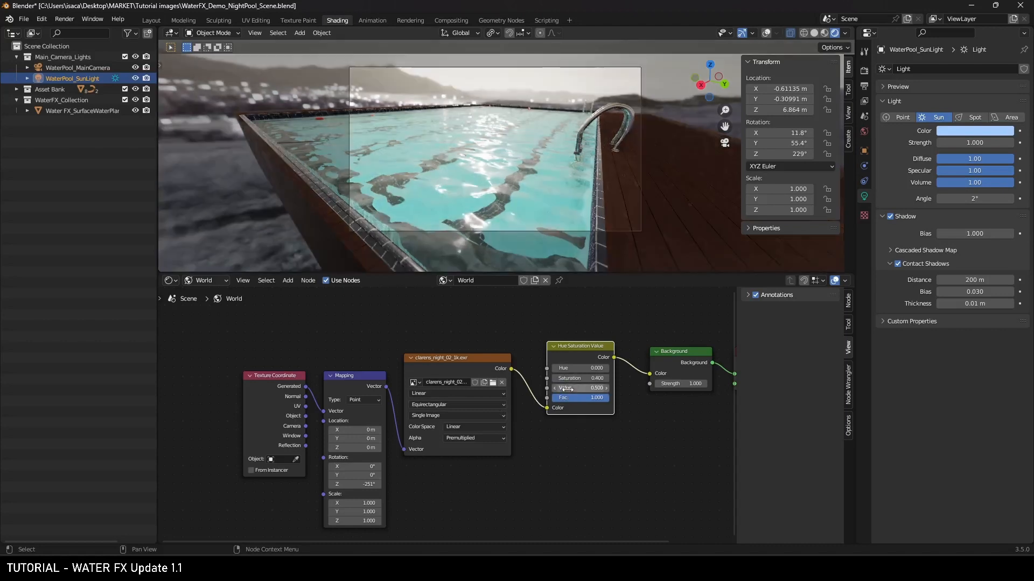
- Insert a Mix Color node between the Hue Saturation Value node and the Background node
middle_drag(567, 388, 474, 409)
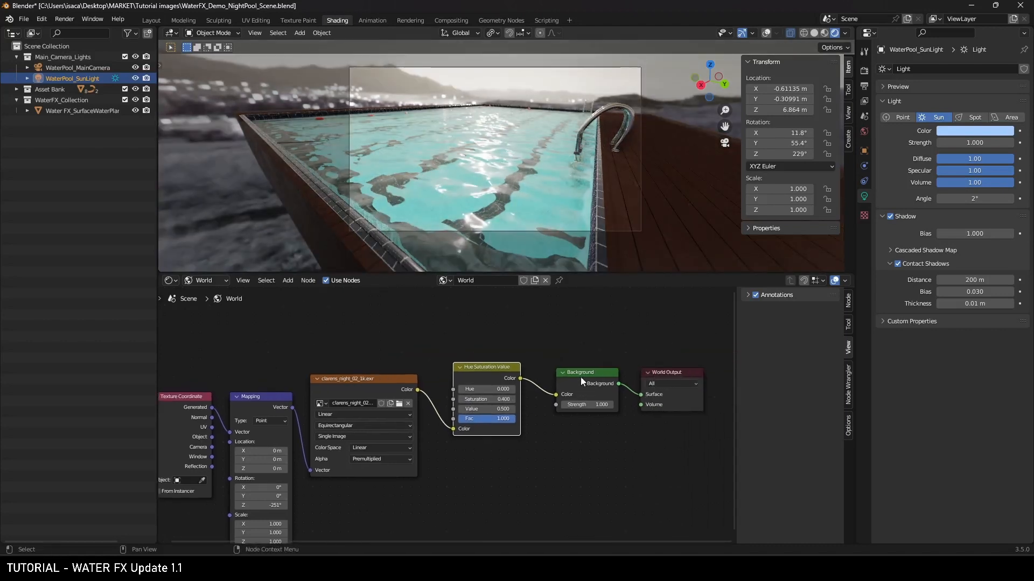
drag(567, 351, 663, 389)
drag(603, 380, 653, 377)
key(shift+a)
mouse_move(545, 372)
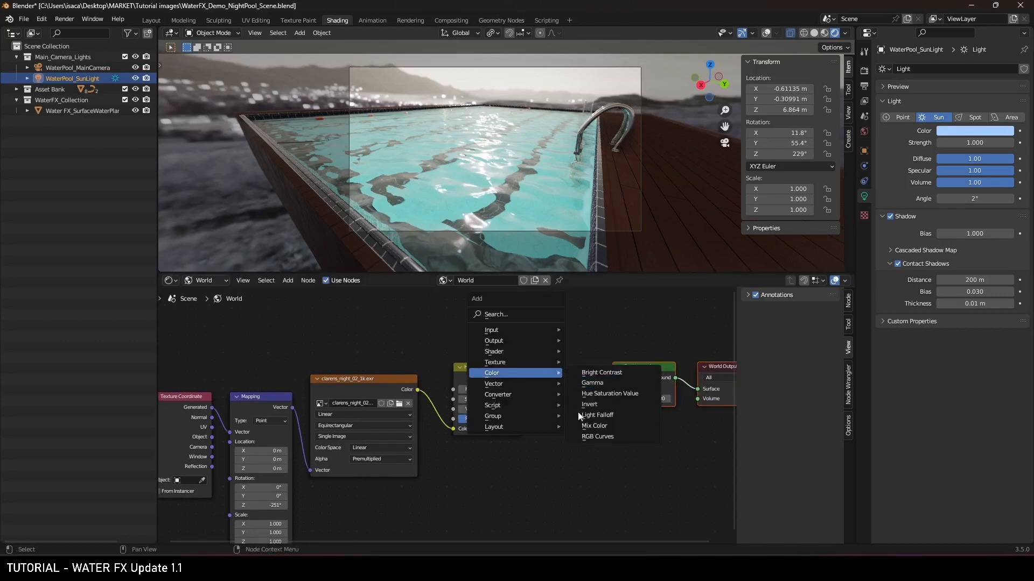
click(594, 426)
click(570, 393)
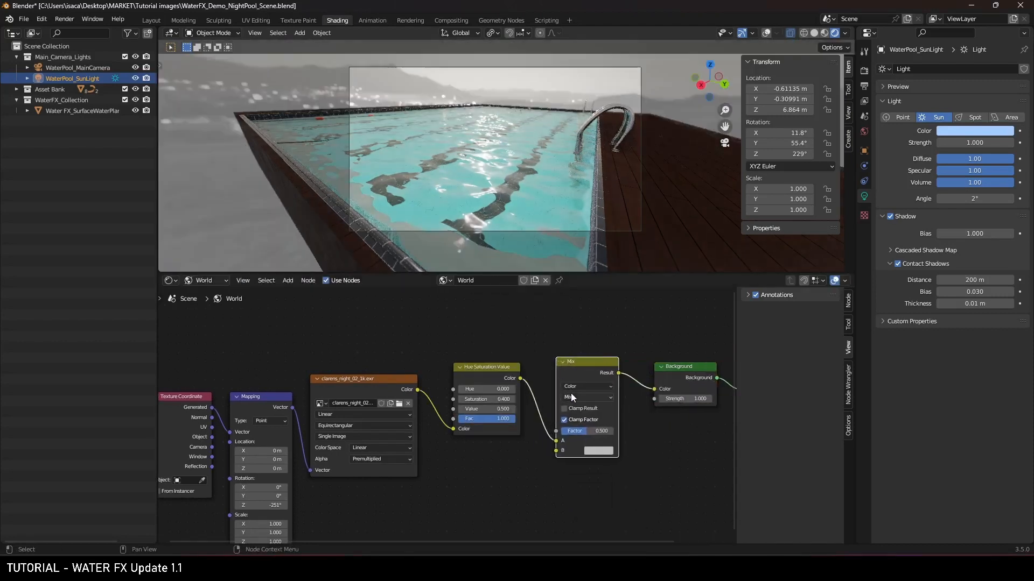
- Change the Mix node's blending mode to Multiply and set its Factor to 1
click(571, 396)
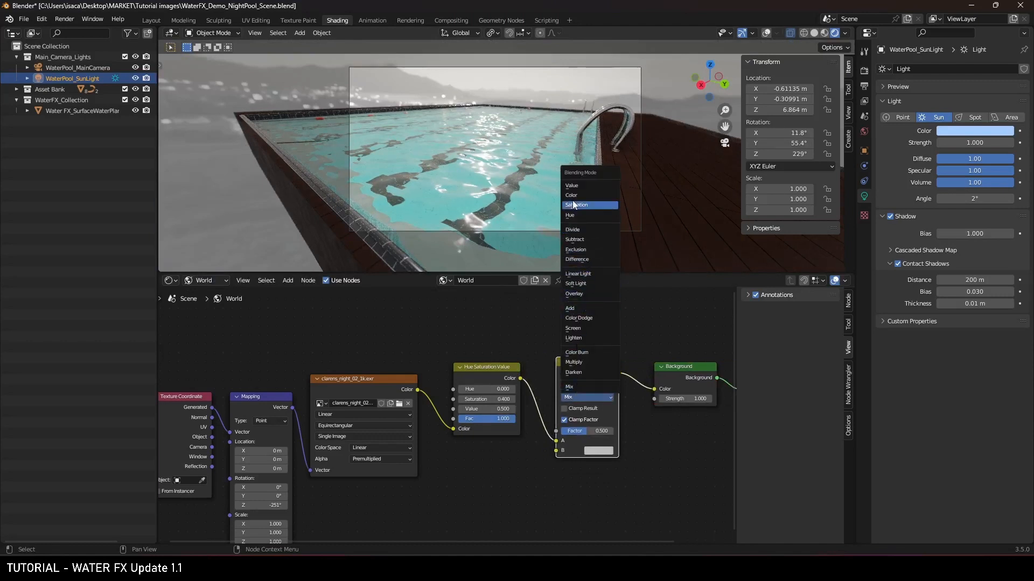
click(586, 365)
drag(590, 431, 612, 432)
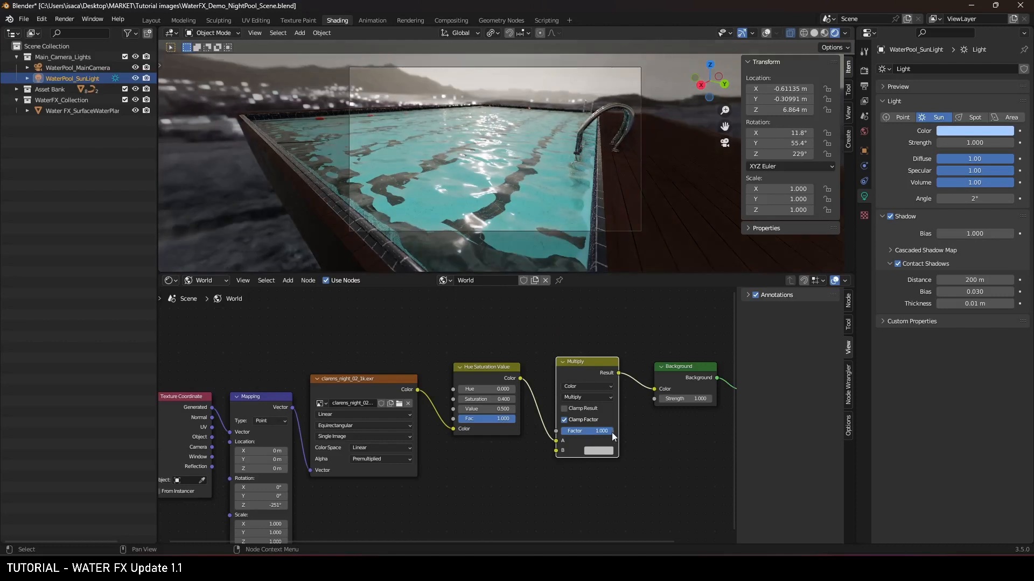
- Set the Multiply node's B color to a very dark, slightly desaturated blue
click(597, 451)
click(635, 335)
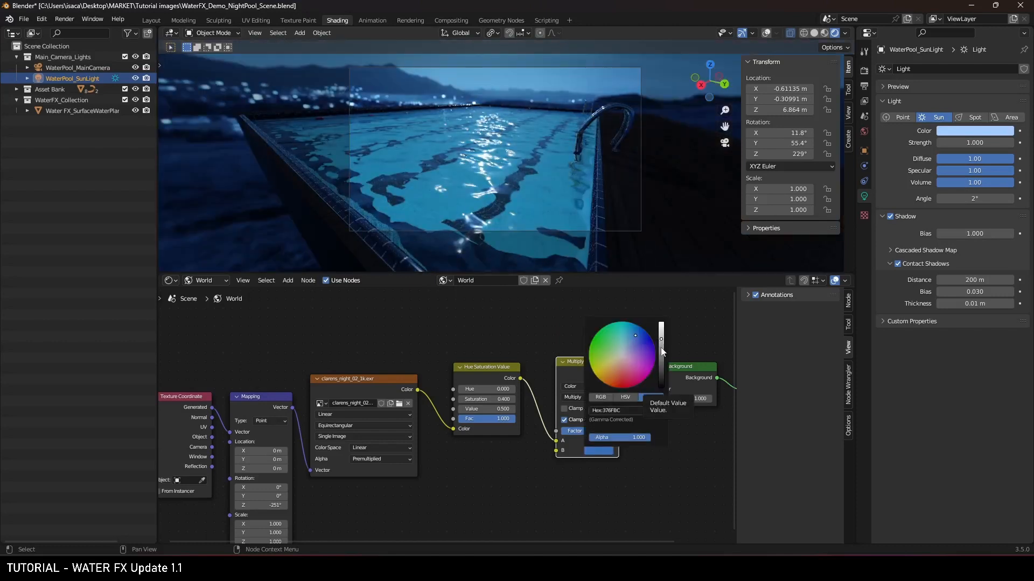
click(659, 378)
drag(659, 378, 661, 379)
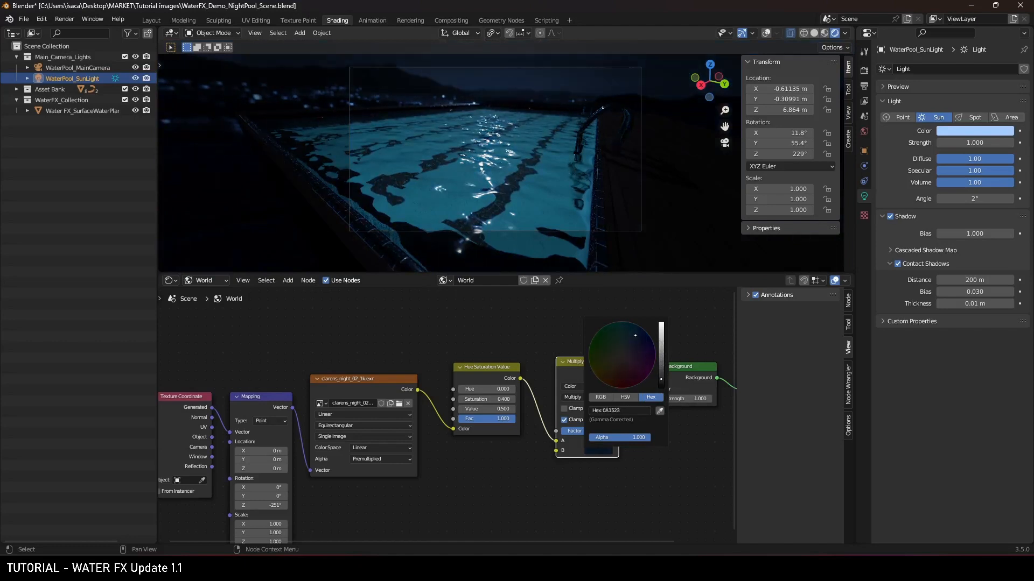
click(625, 343)
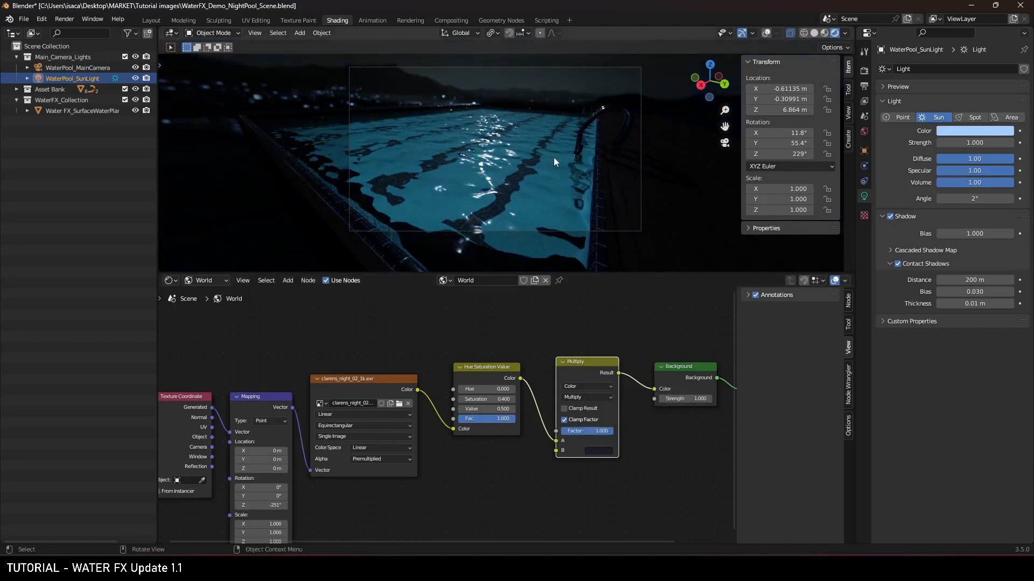
- Reduce the Hue Saturation Value node's Saturation to 0.2
scroll(553, 158, up, 1)
scroll(525, 153, down, 1)
mouse_move(544, 112)
shift+middle_down()
mouse_move(537, 144)
mouse_move(541, 122)
shift+middle_up()
scroll(537, 144, up, 1)
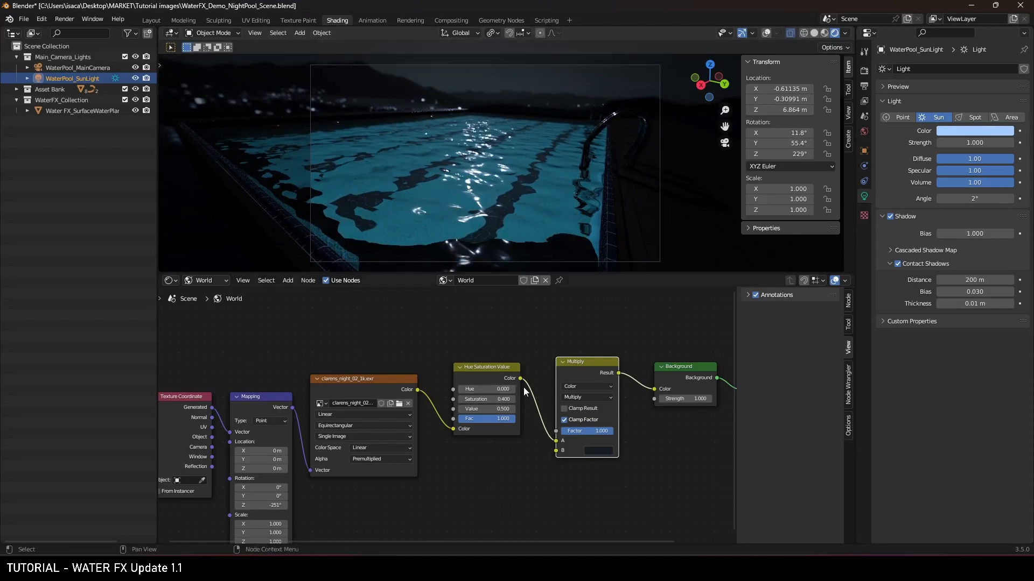
click(460, 400)
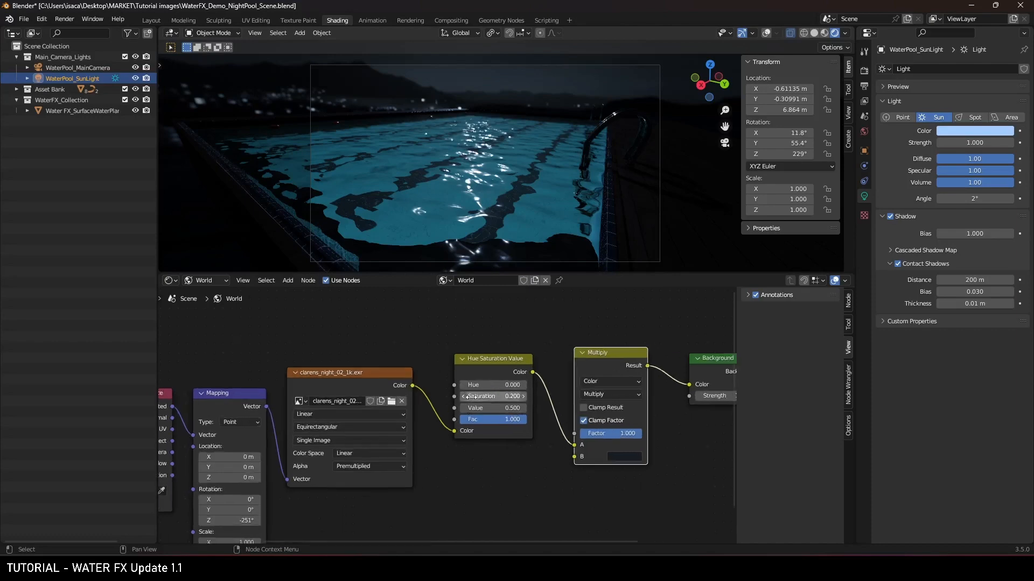
scroll(458, 409, up, 1)
scroll(498, 224, up, 2)
scroll(498, 224, down, 3)
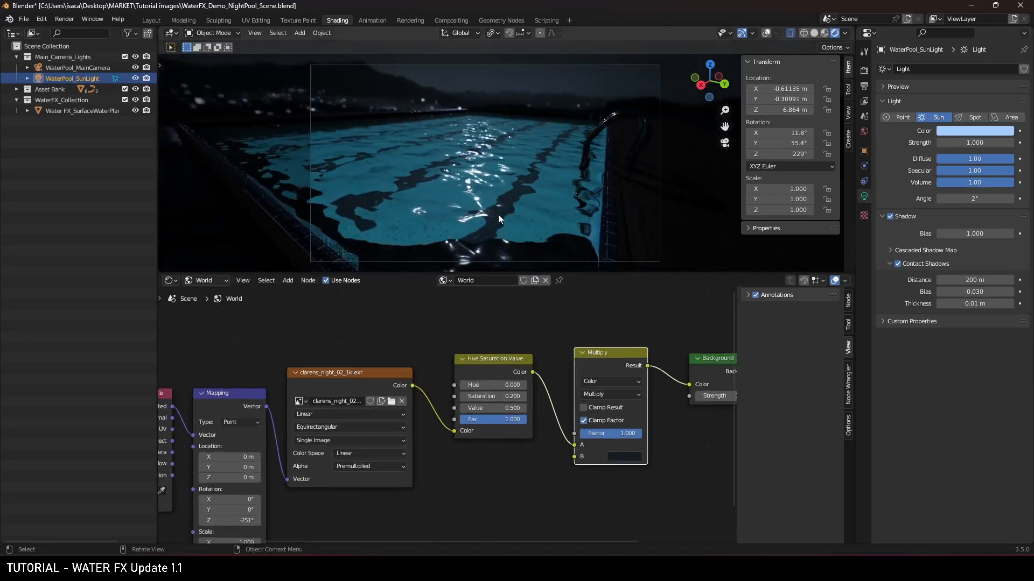
- Show the viewport overlays and trackball-rotate WaterPool_SunLight to about X 31.7°, Y 69.6°, Z 251°, checking its direction over the pool
shift+middle_drag(510, 203, 541, 176)
scroll(528, 181, down, 8)
key(KP_0)
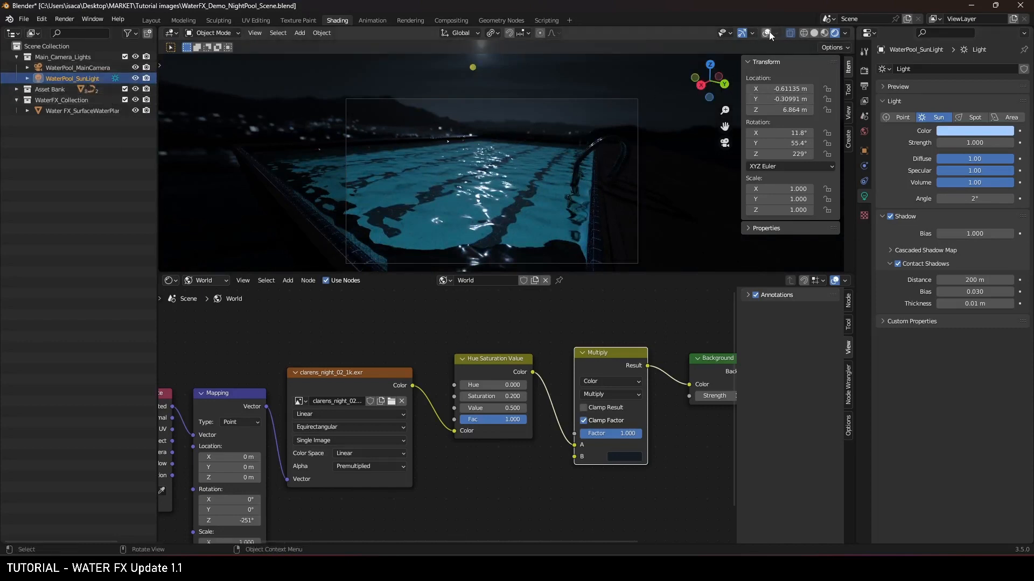
key(r)
key(r)
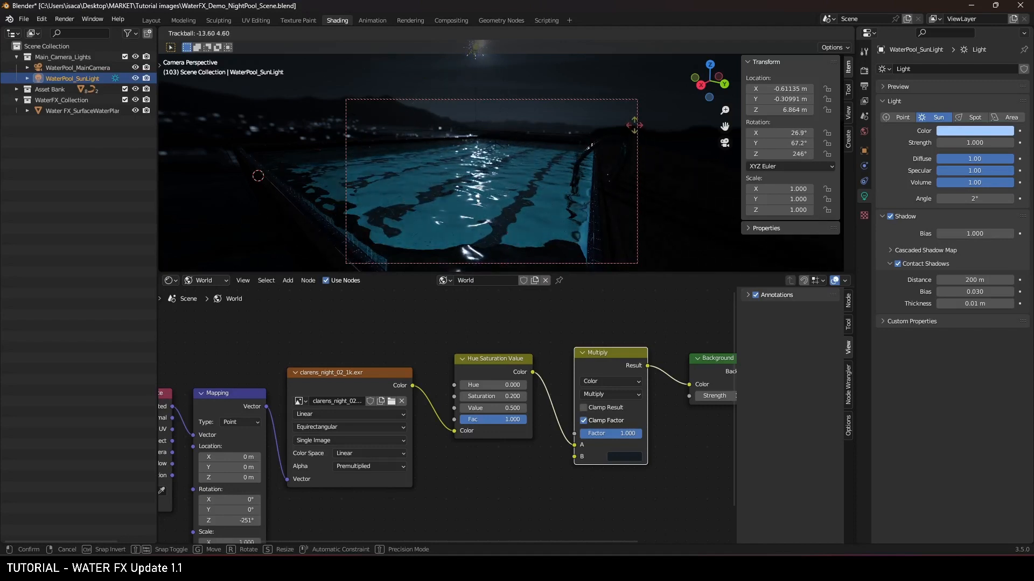
click(641, 268)
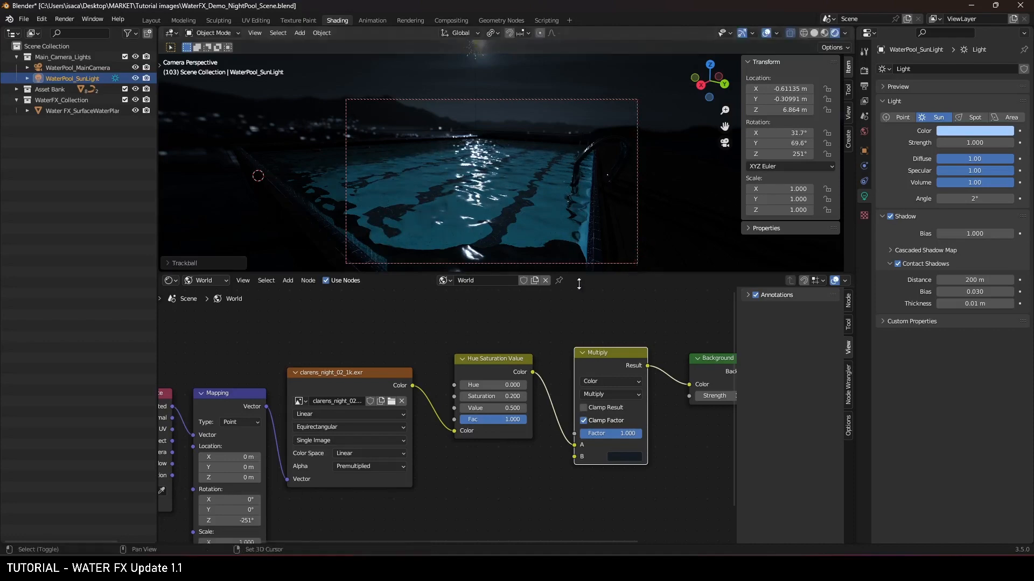
scroll(599, 169, down, 3)
middle_drag(599, 180, 570, 164)
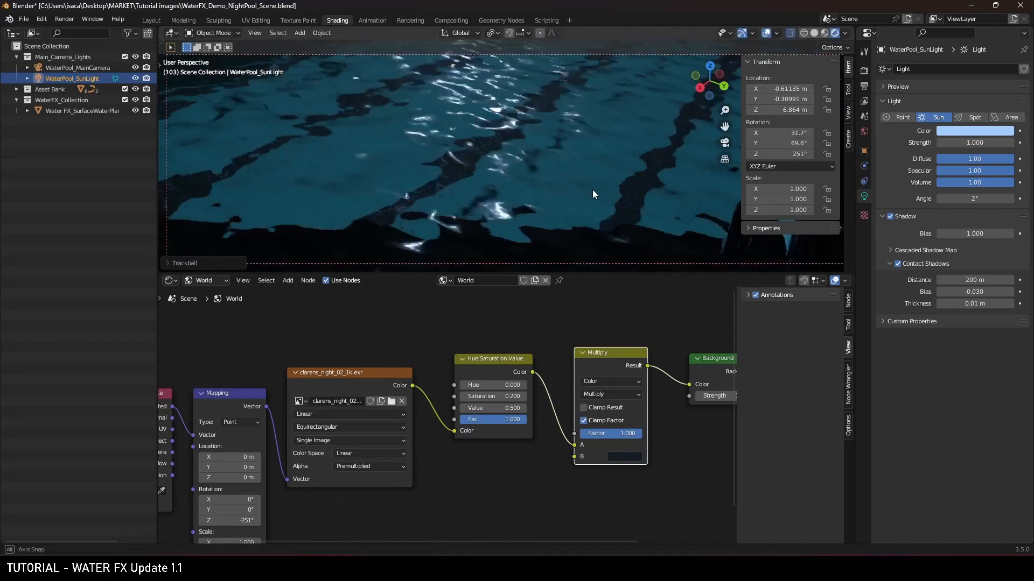
scroll(592, 185, down, 10)
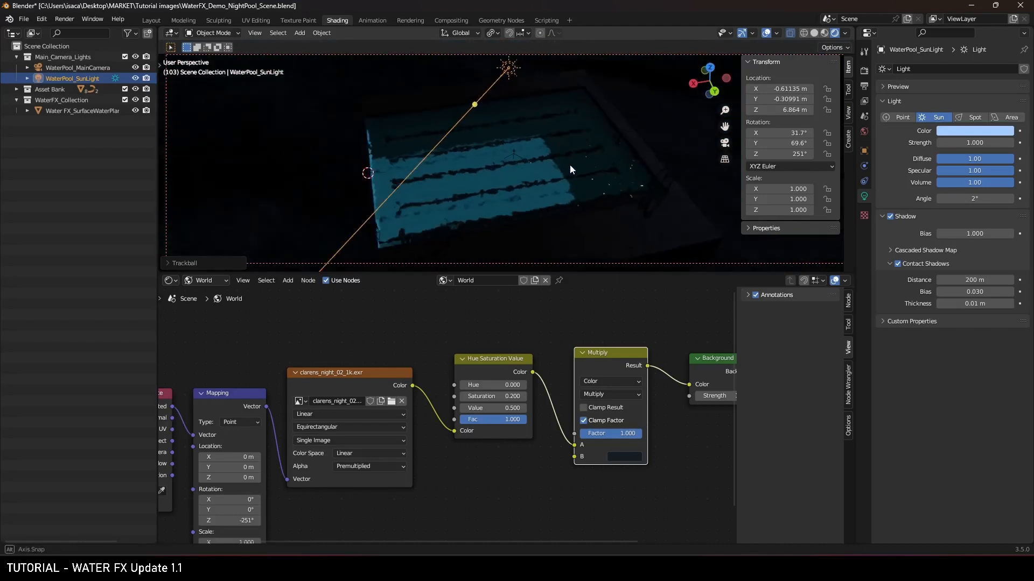
scroll(562, 166, up, 2)
key(KP_0)
scroll(561, 170, up, 3)
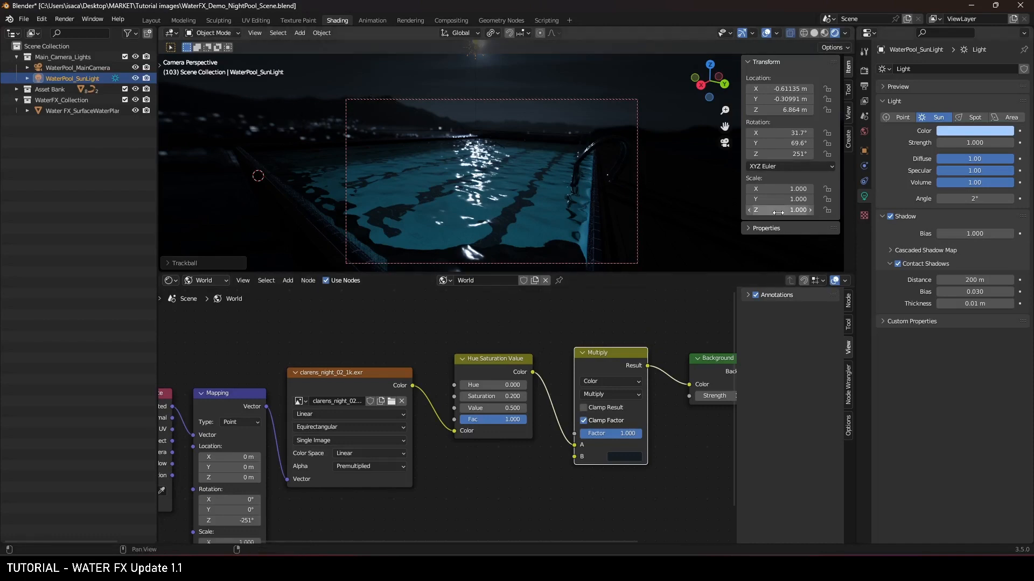
- Set the World background Strength to 0.5
click(865, 132)
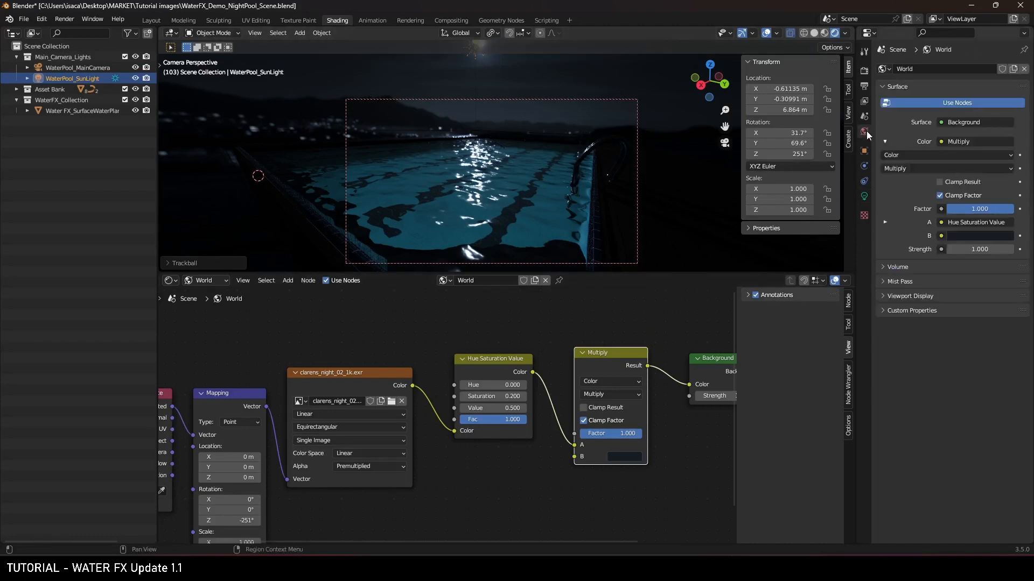
double_click(978, 249)
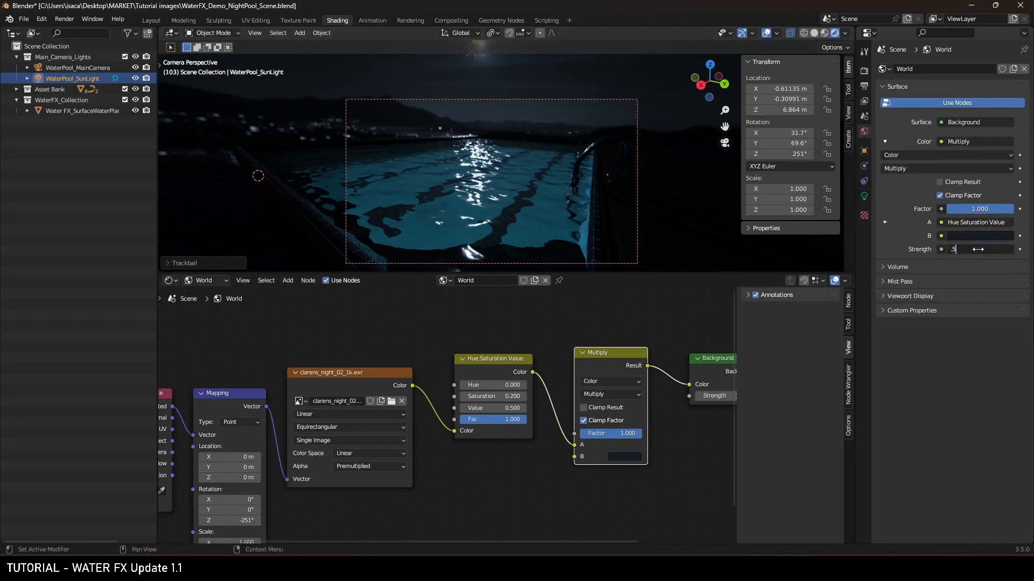
key(Return)
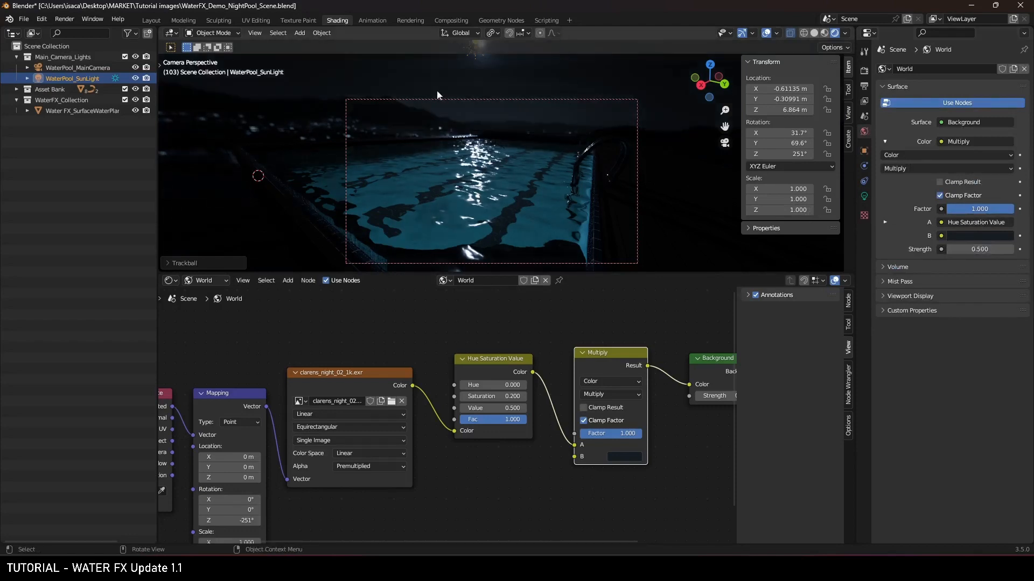
- Switch to the Layout workspace, preview the whole pool without overlays, and turn the viewport overlays back on
click(151, 22)
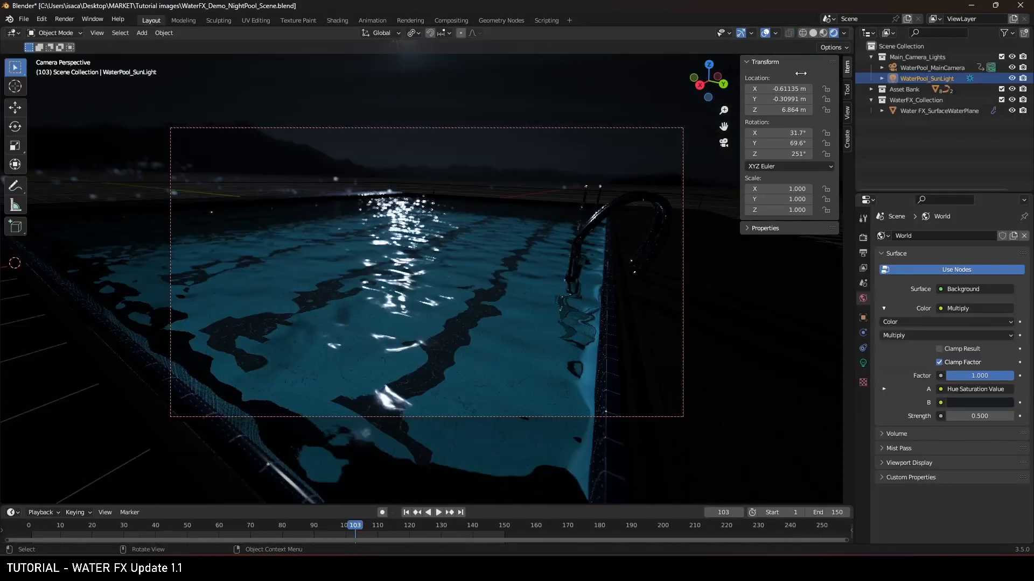
click(766, 33)
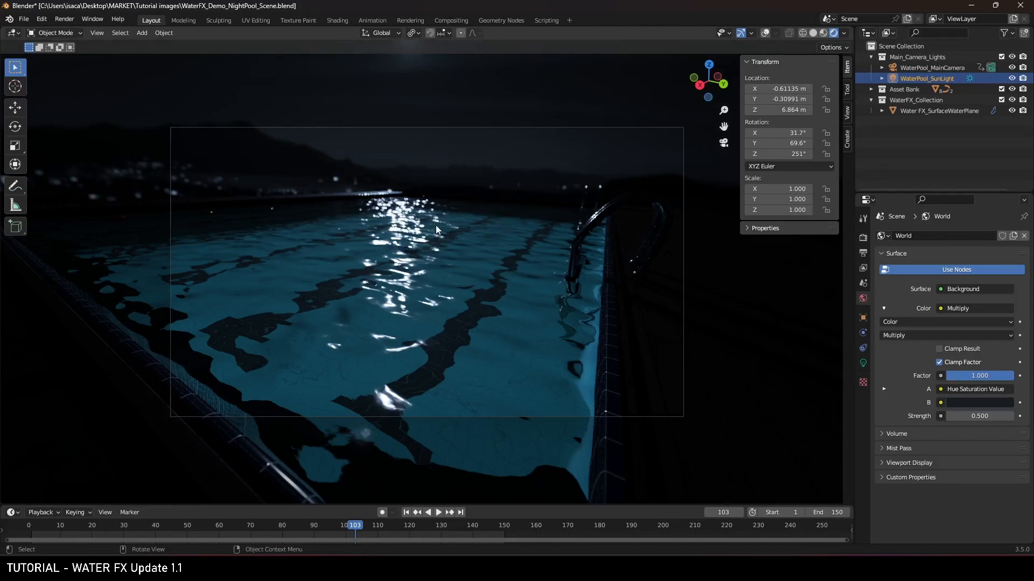
middle_drag(437, 225, 431, 178)
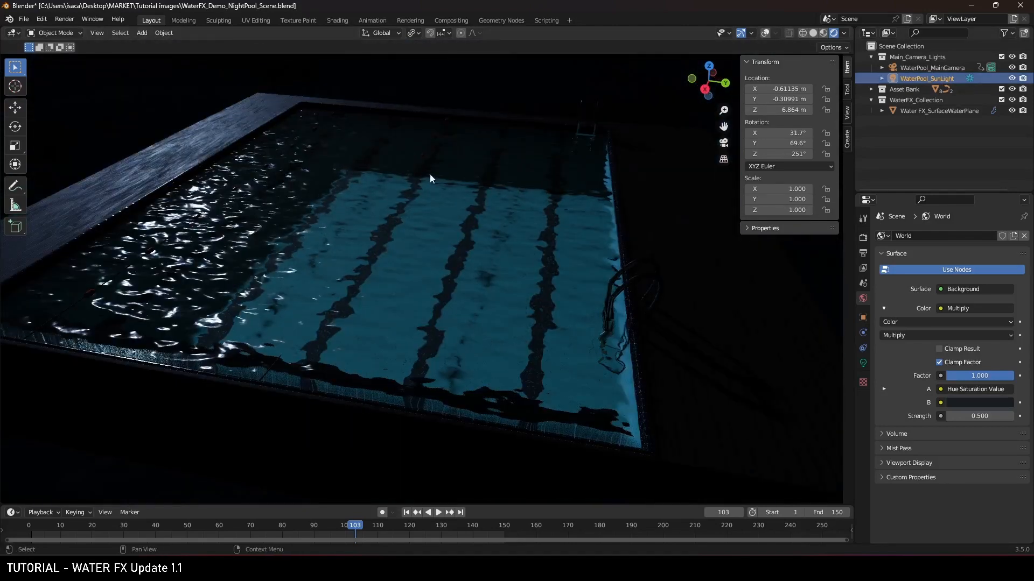
click(765, 34)
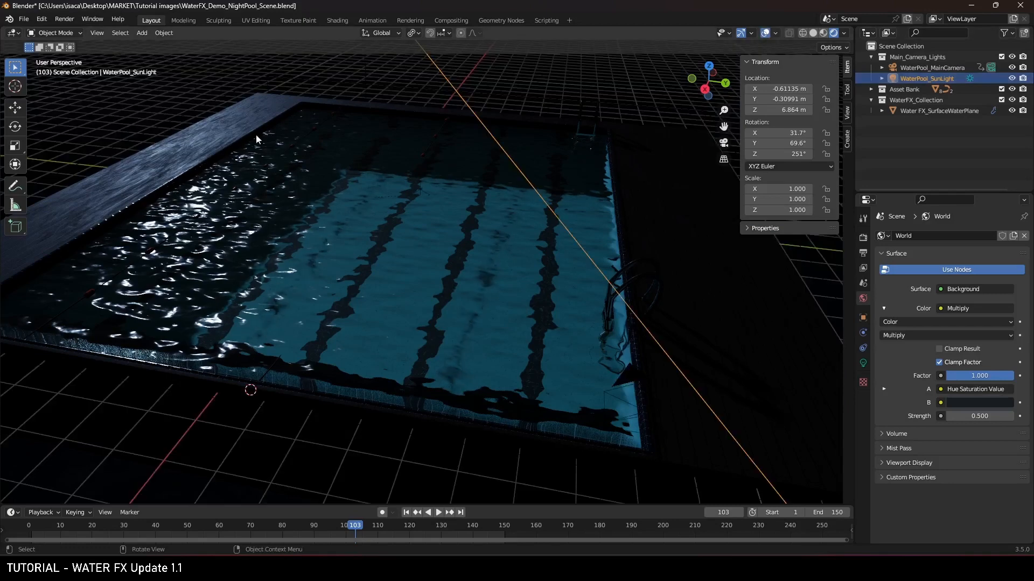
- Hide Water FX_SurfaceWaterPlane in the viewport and check the empty pool with the overlays off, ending with them back on
click(1012, 110)
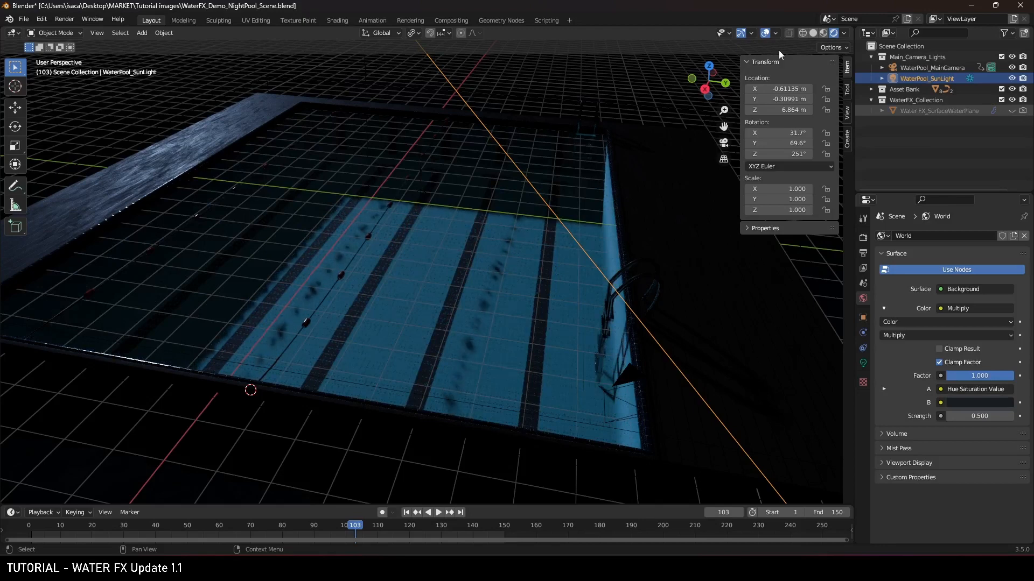
click(764, 33)
scroll(482, 180, down, 5)
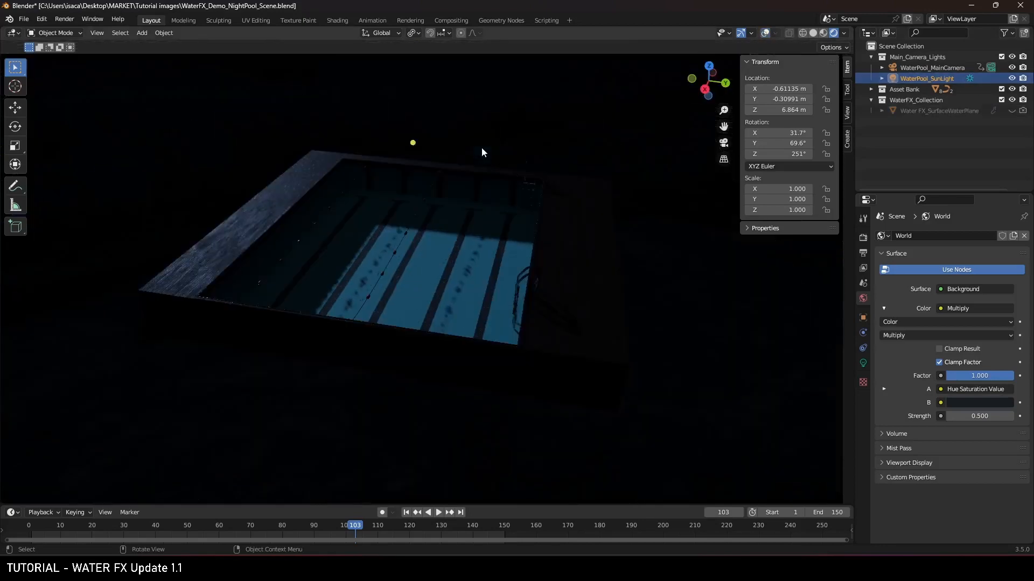
click(763, 34)
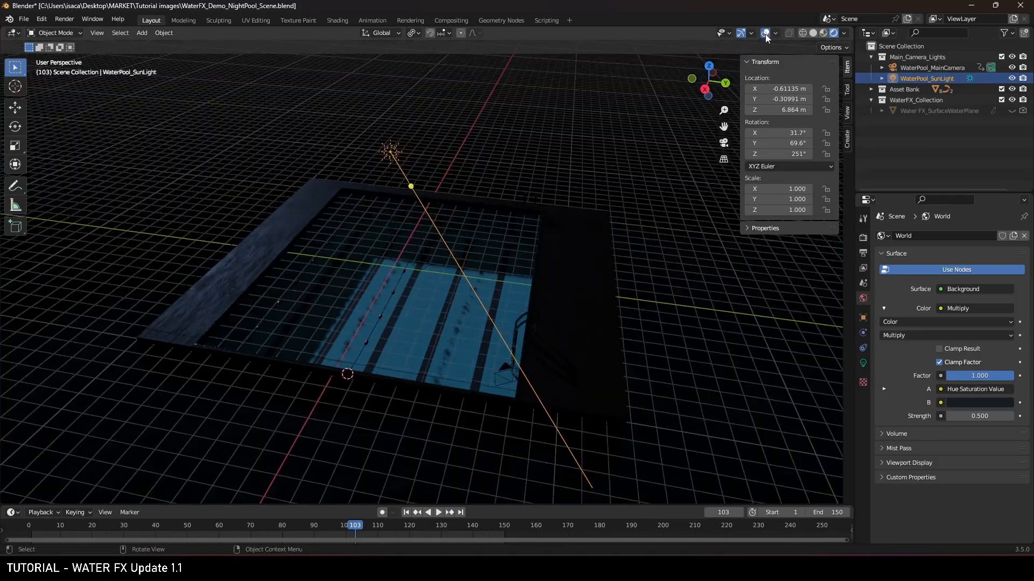
scroll(572, 149, up, 5)
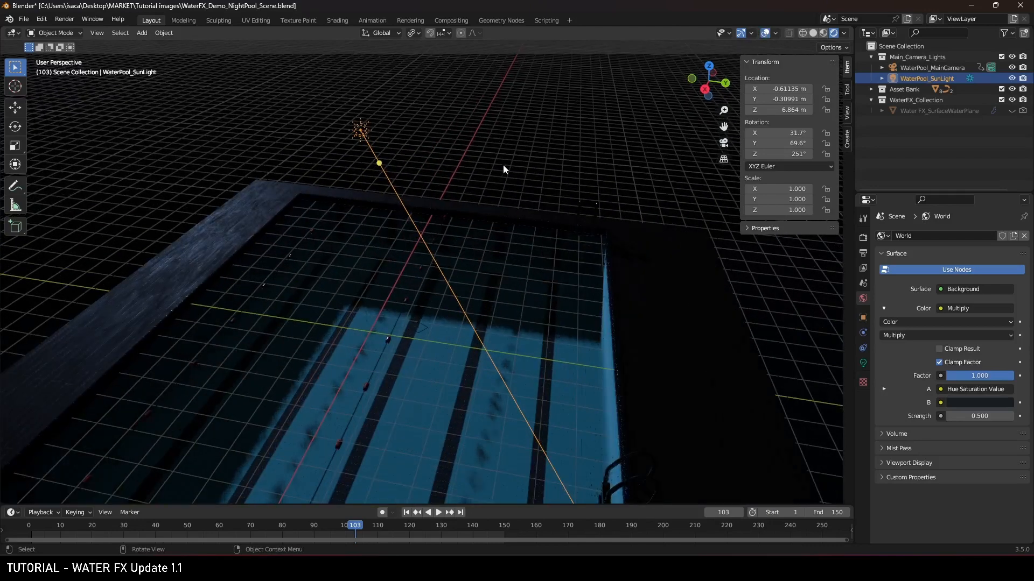
- Duplicate WaterPool_SunLight and lower the copy along the global Z axis to about Z 3.94 m
scroll(503, 169, up, 1)
key(shift+d)
key(z)
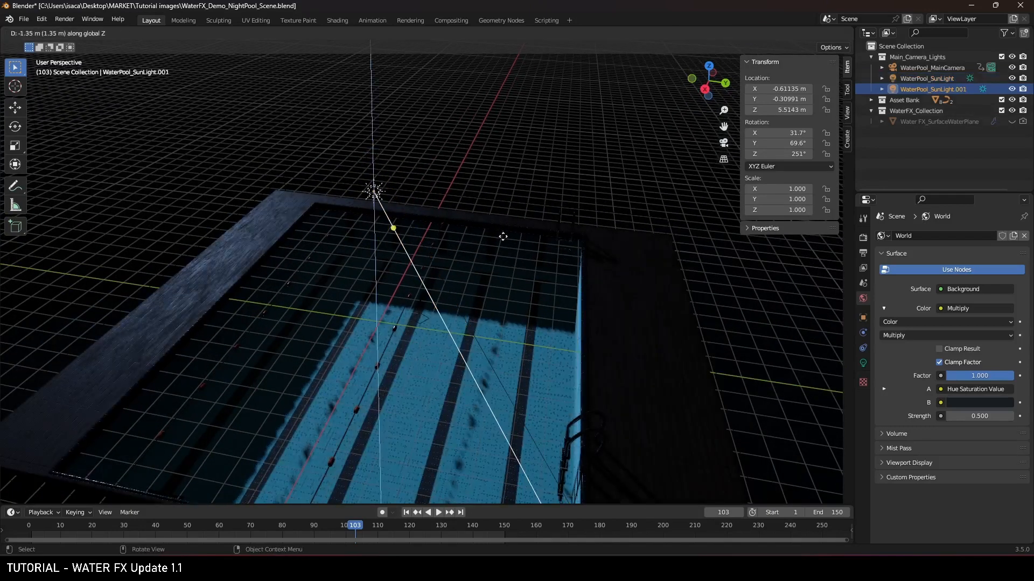
click(506, 238)
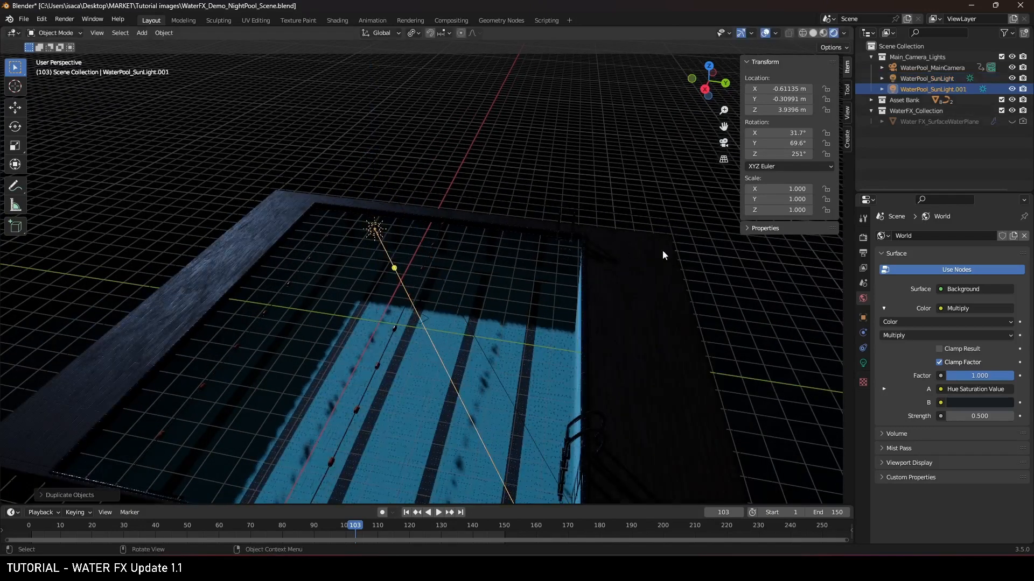
- Change the duplicated light to a Point light with color BBFFD5 and a power of 350 W
click(863, 363)
click(900, 284)
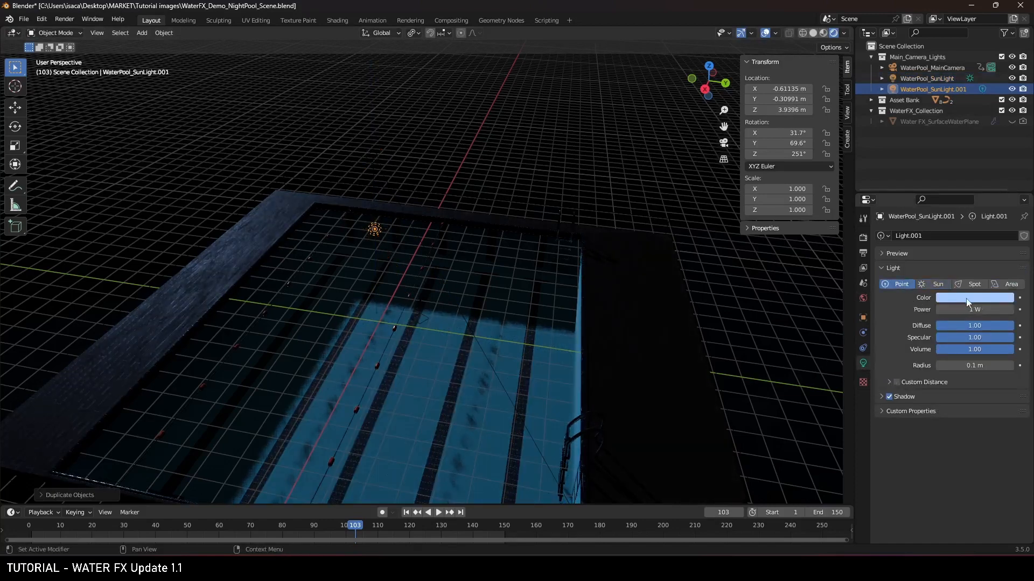
click(965, 298)
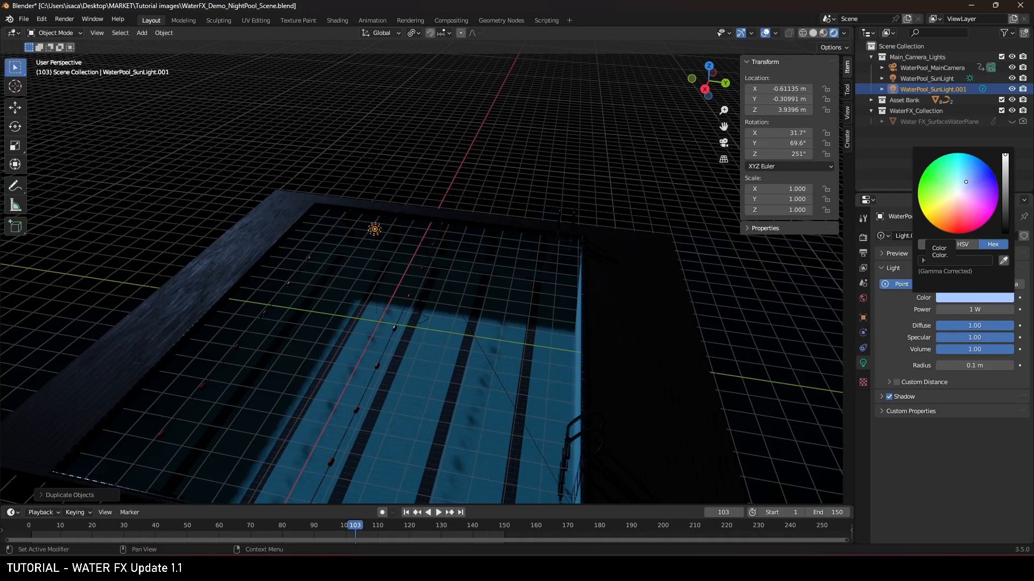
text(BBFFD5)
click(967, 309)
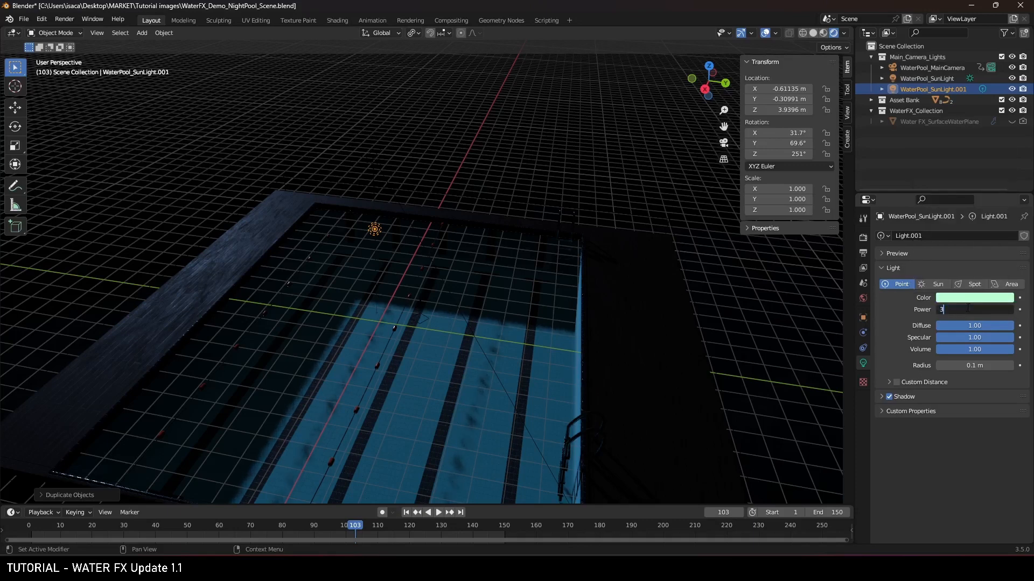
key(Return)
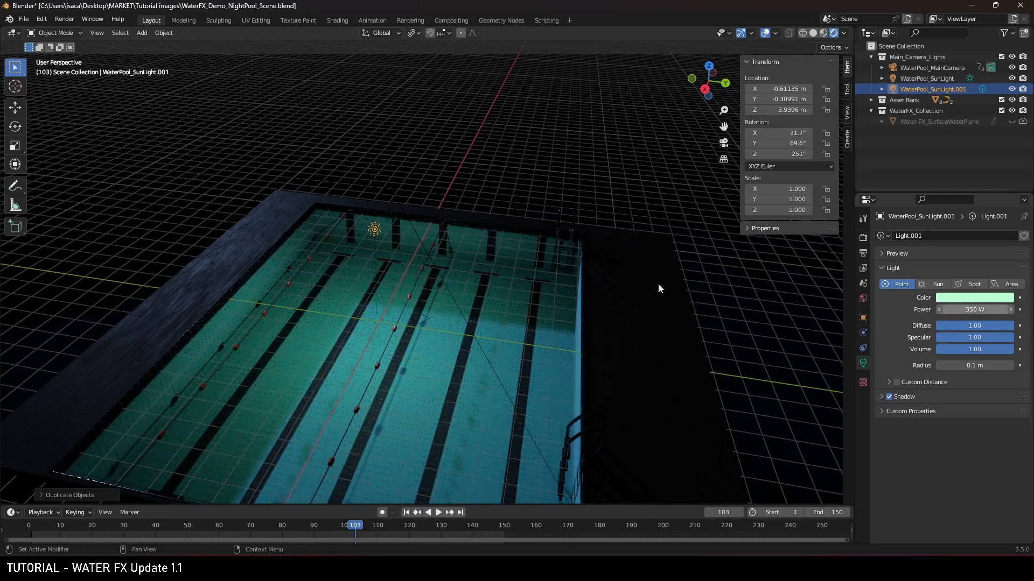
- Move the point light down into the pool and toward the ladder-side wall, to about X -0.36 m, Y 6.42 m, Z -1.38 m
key(g)
key(z)
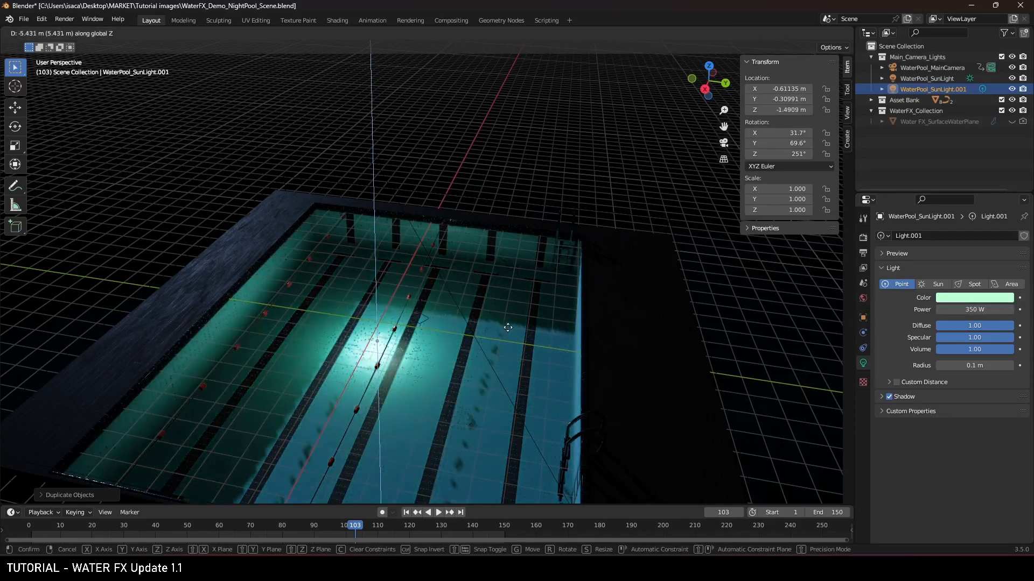
click(469, 303)
key(g)
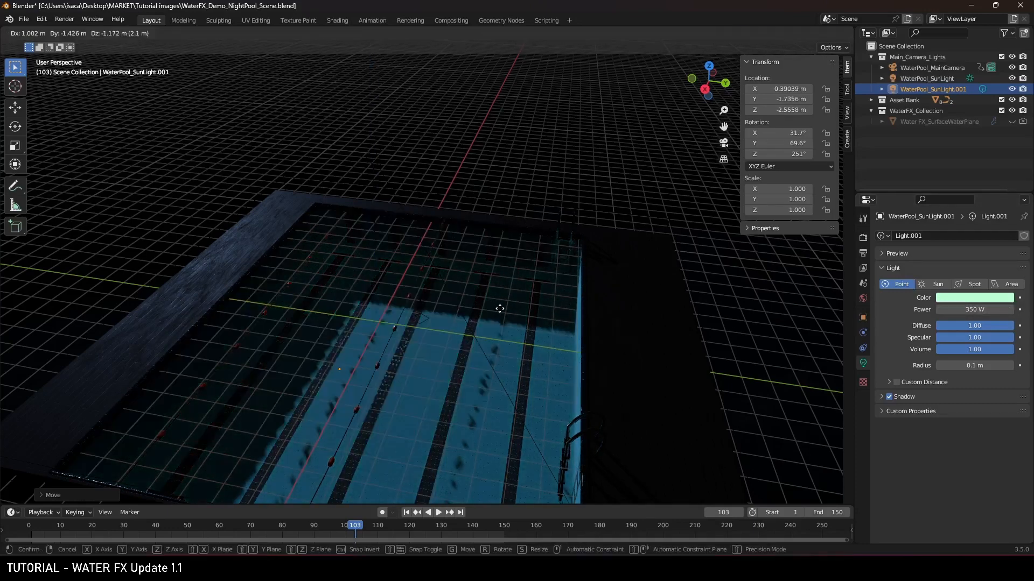
key(x)
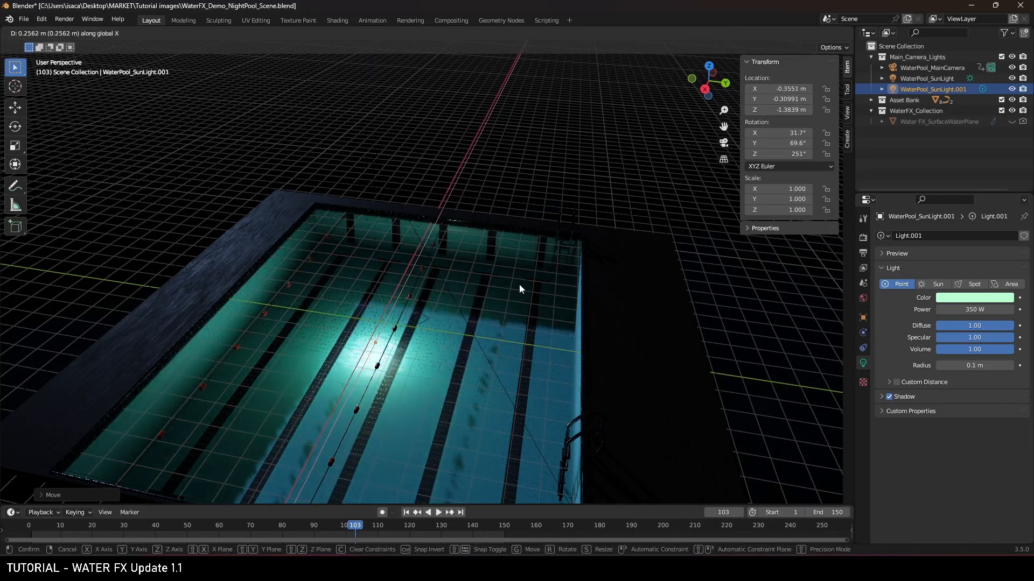
key(y)
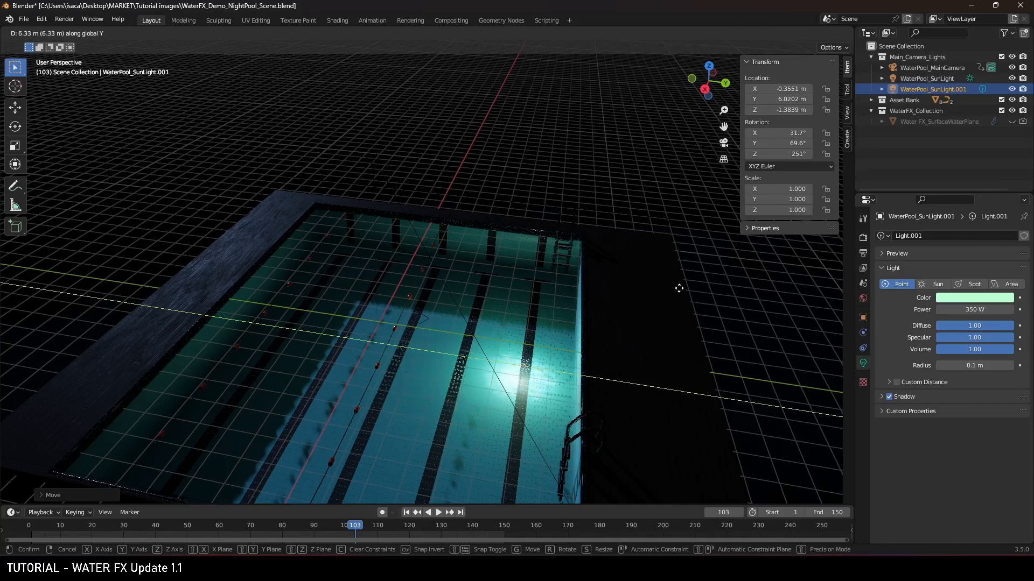
click(563, 292)
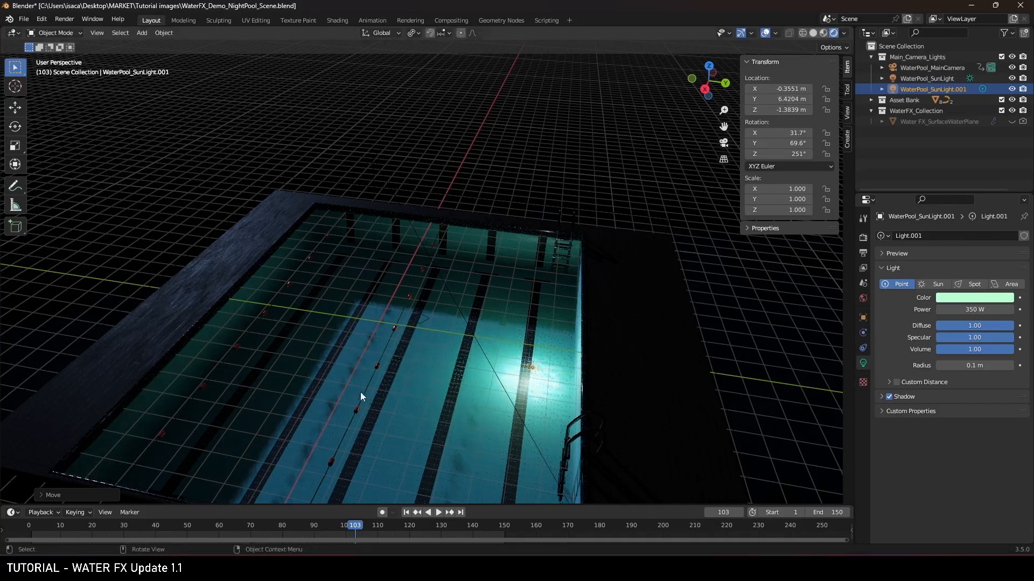
- Move the point light along the global X axis to about X -7.46 m, near the pool's far end
middle_drag(441, 337, 500, 296)
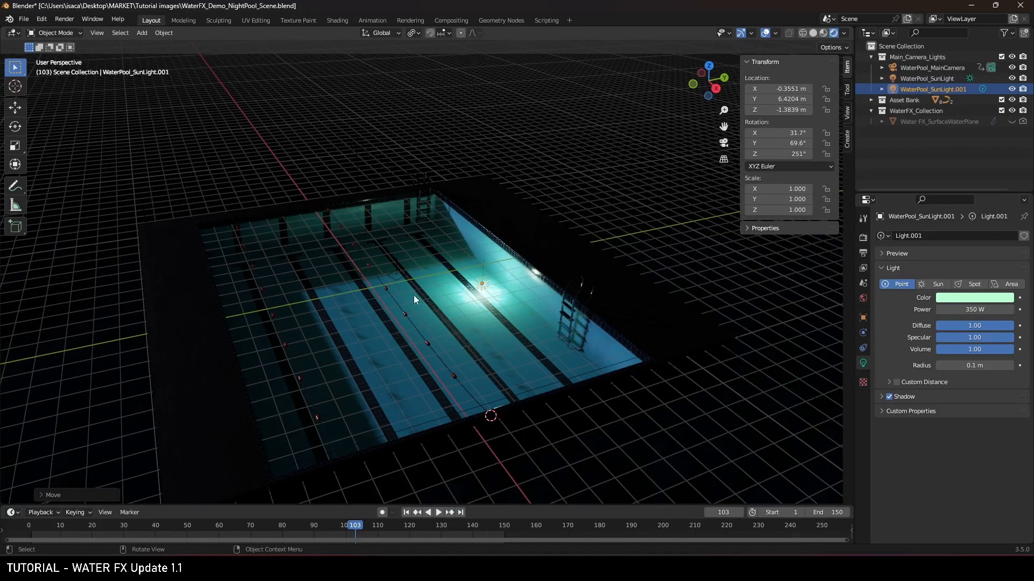
scroll(422, 291, up, 2)
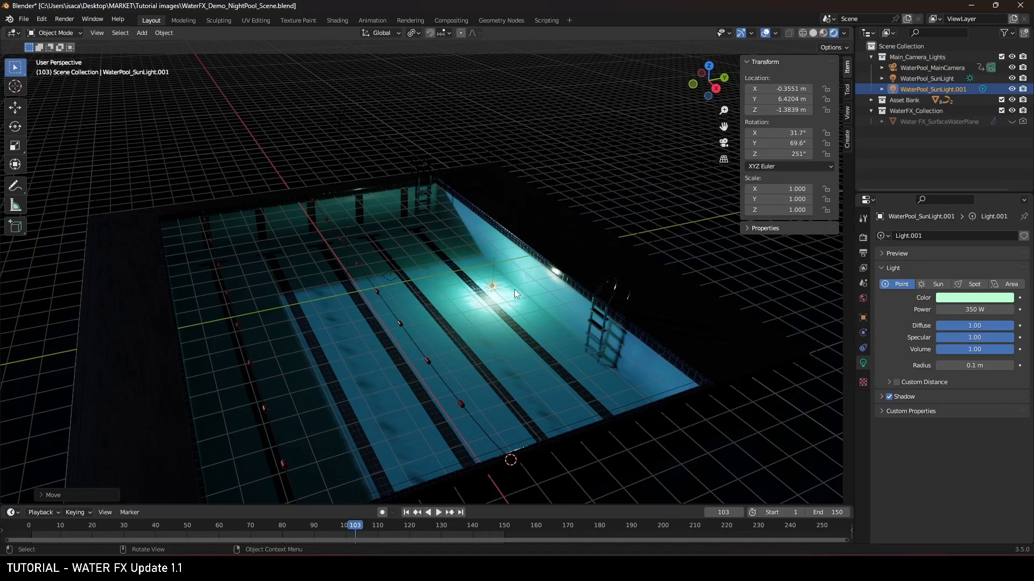
key(g)
key(x)
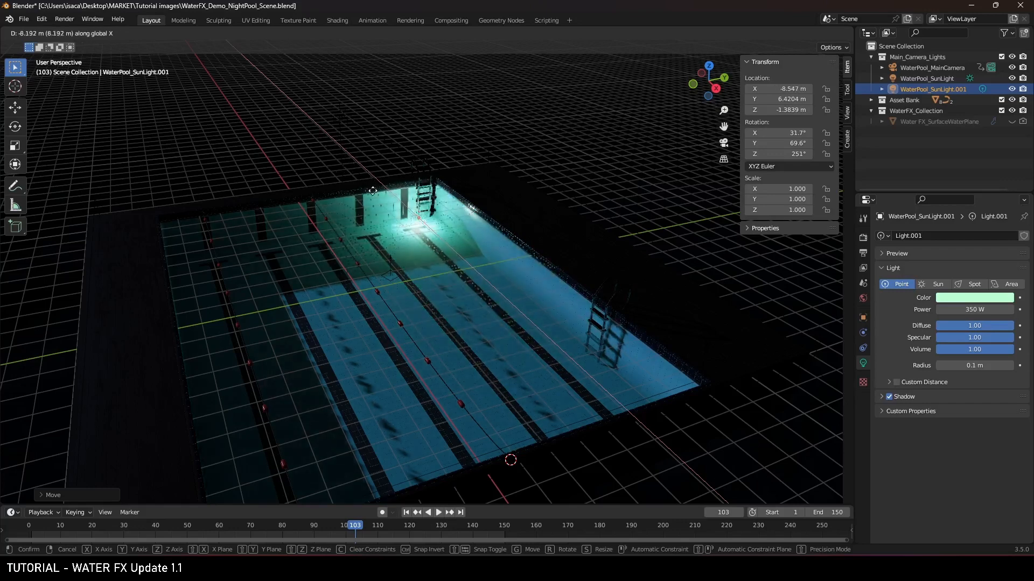
click(510, 264)
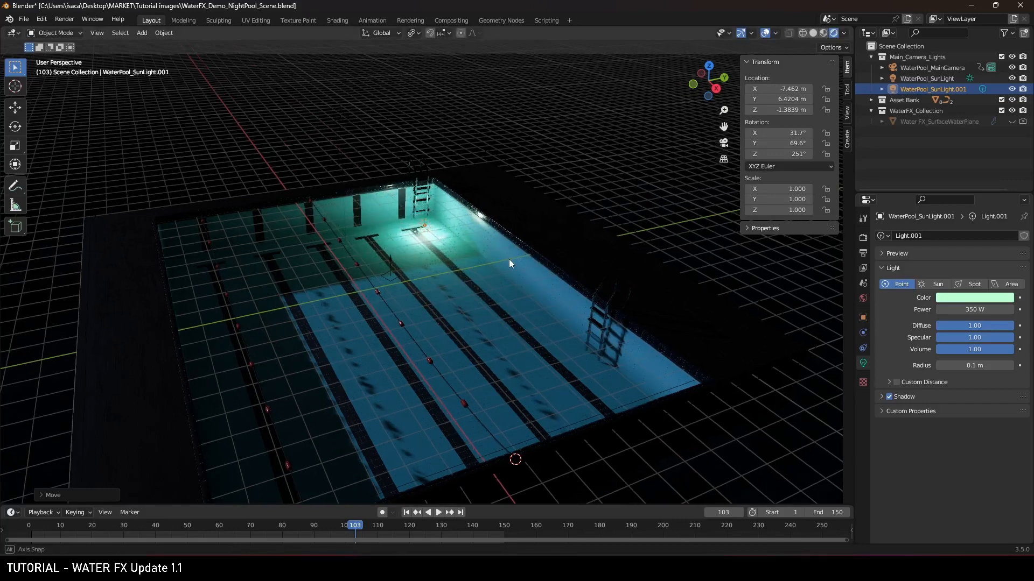
- Move the point light closer to the side wall at about Y 7.72 m and raise it to about Z -1.15 m
middle_drag(509, 259, 483, 237)
key(g)
key(x)
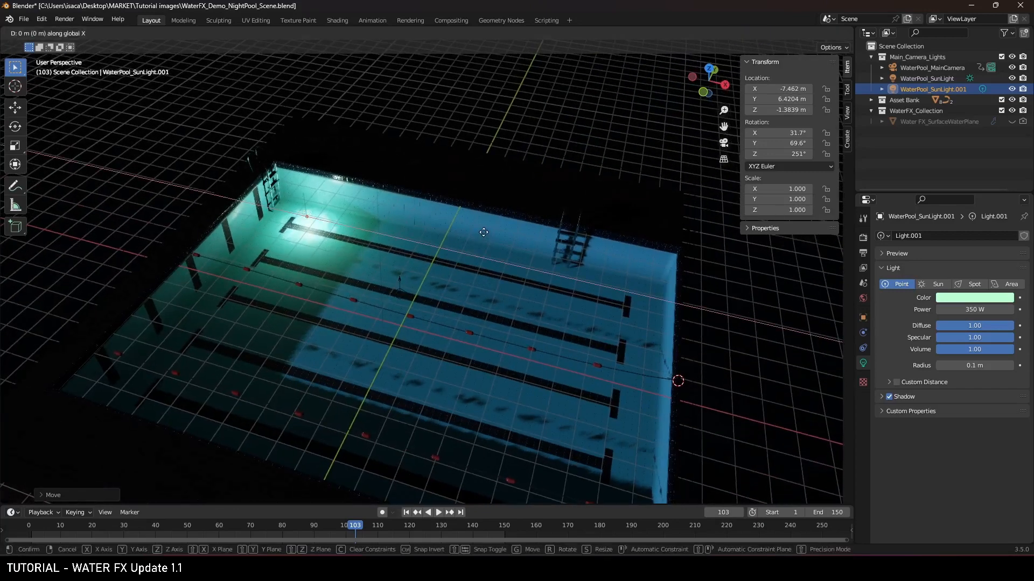
key(y)
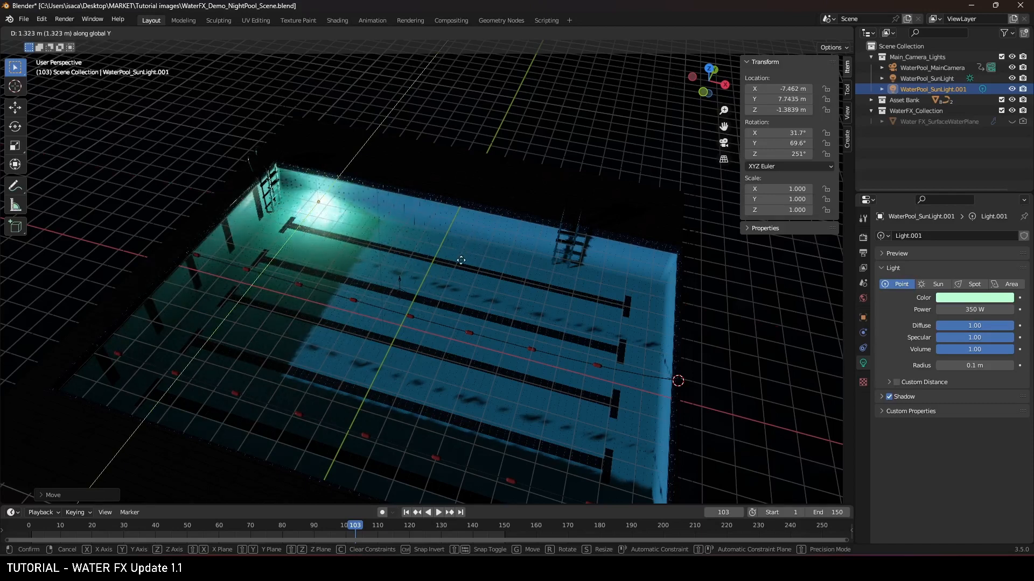
click(454, 225)
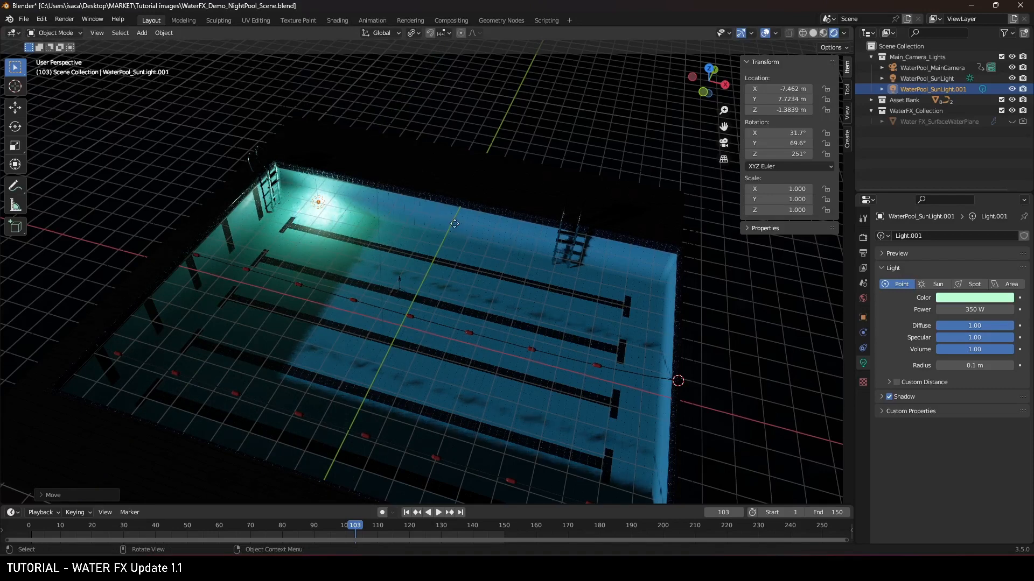
key(g)
key(z)
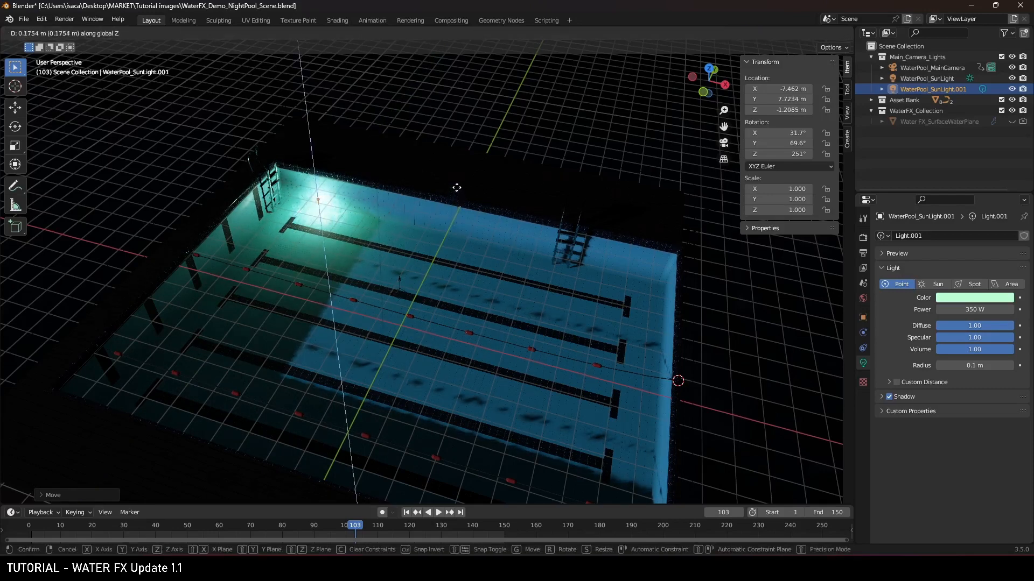
click(457, 190)
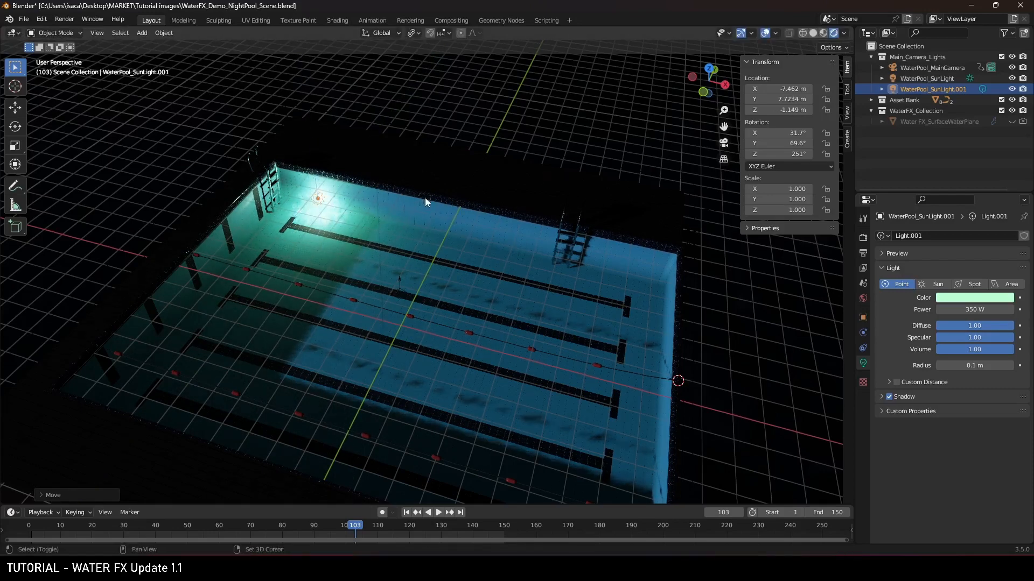
- Duplicate the point light along the global X axis to the middle of the side wall, at about X -0.08 m
key(shift+d)
key(x)
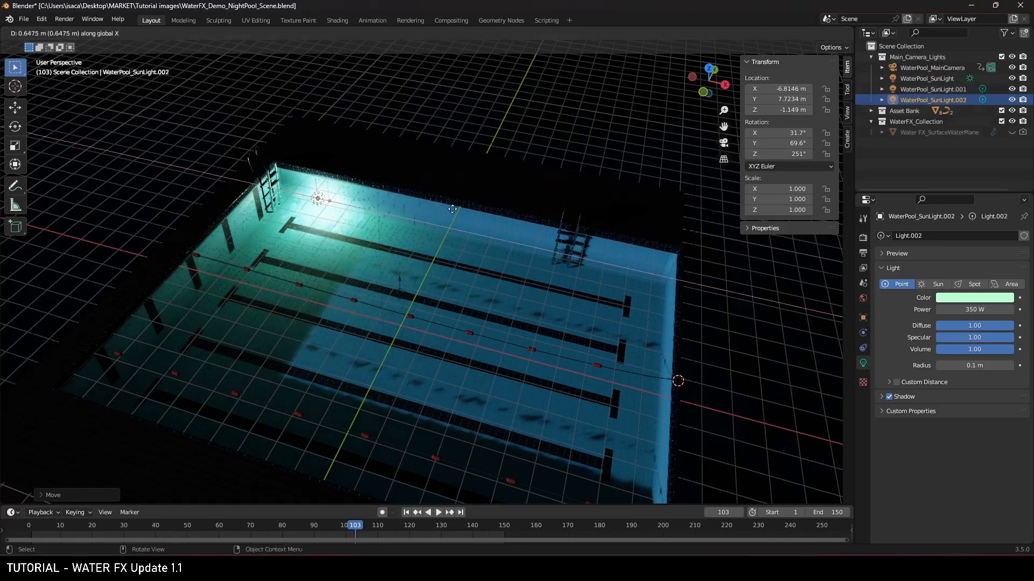
key(y)
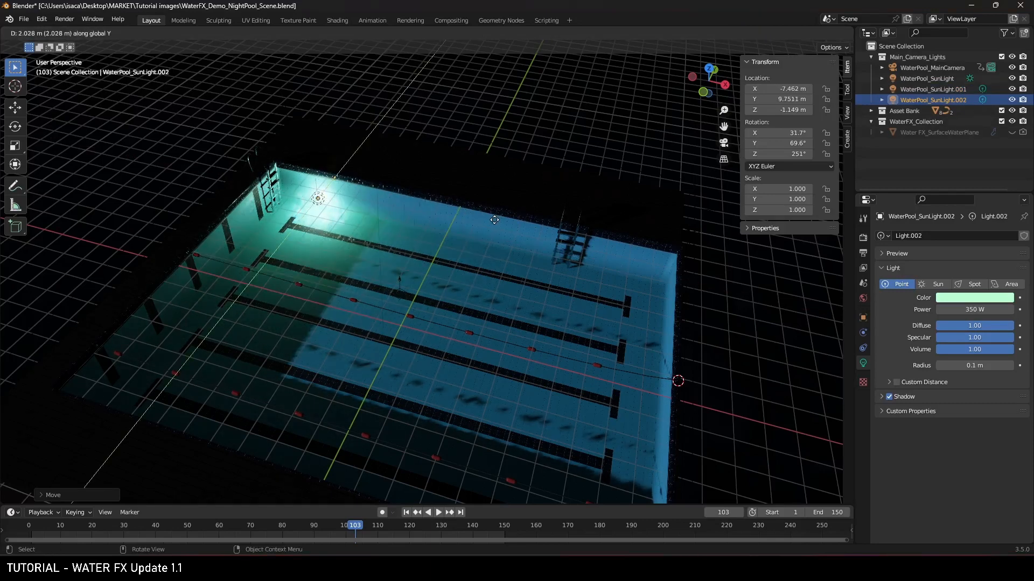
key(x)
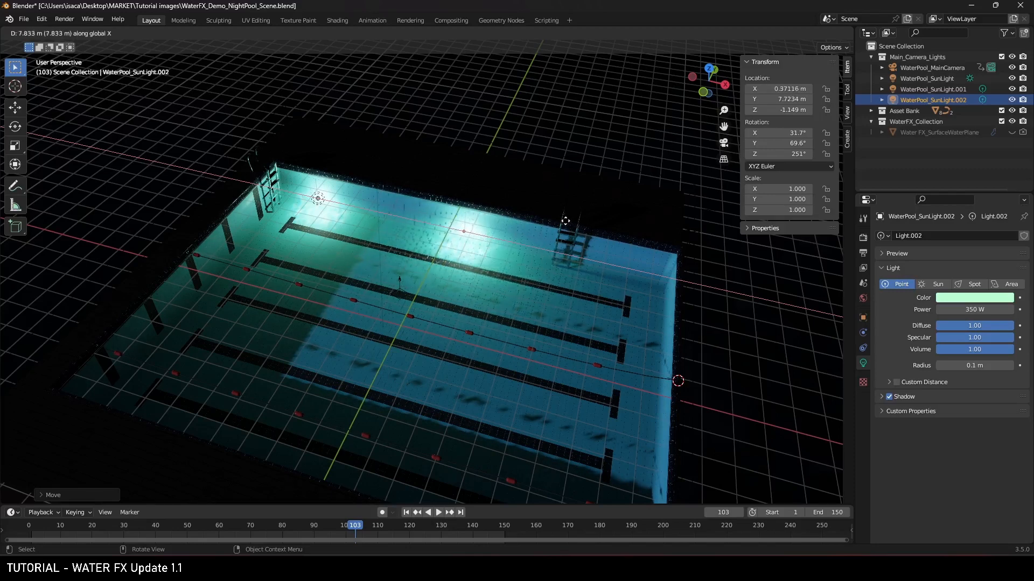
click(565, 221)
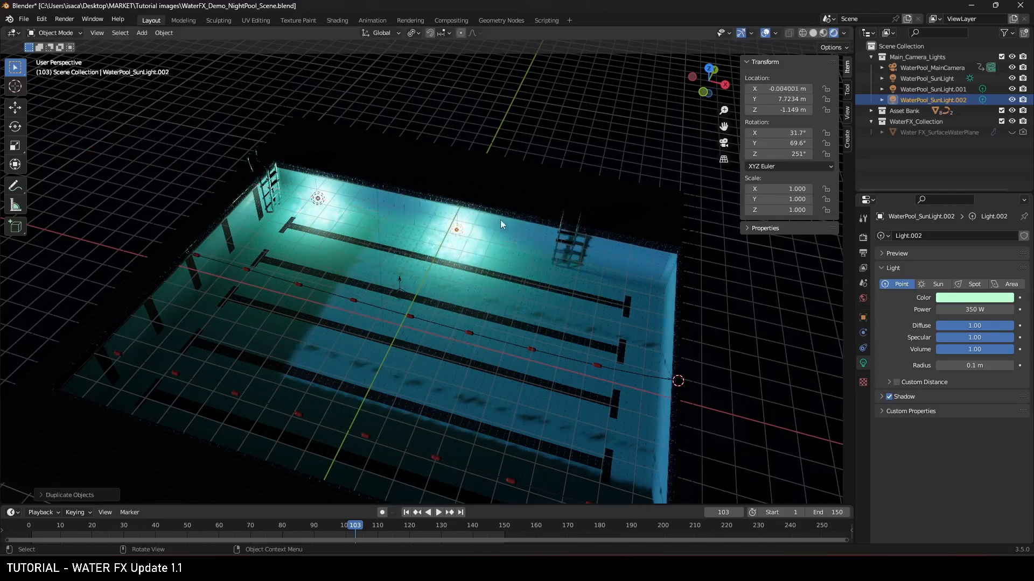
- Duplicate the middle point light along the global X axis to the pool's other end, at about X 8.08 m
key(shift+d)
key(x)
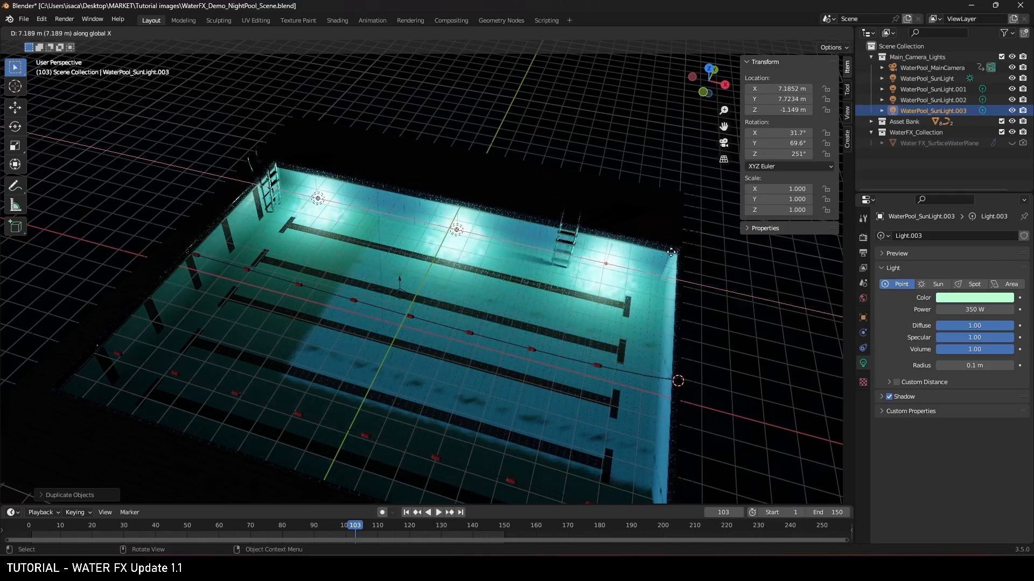
click(464, 250)
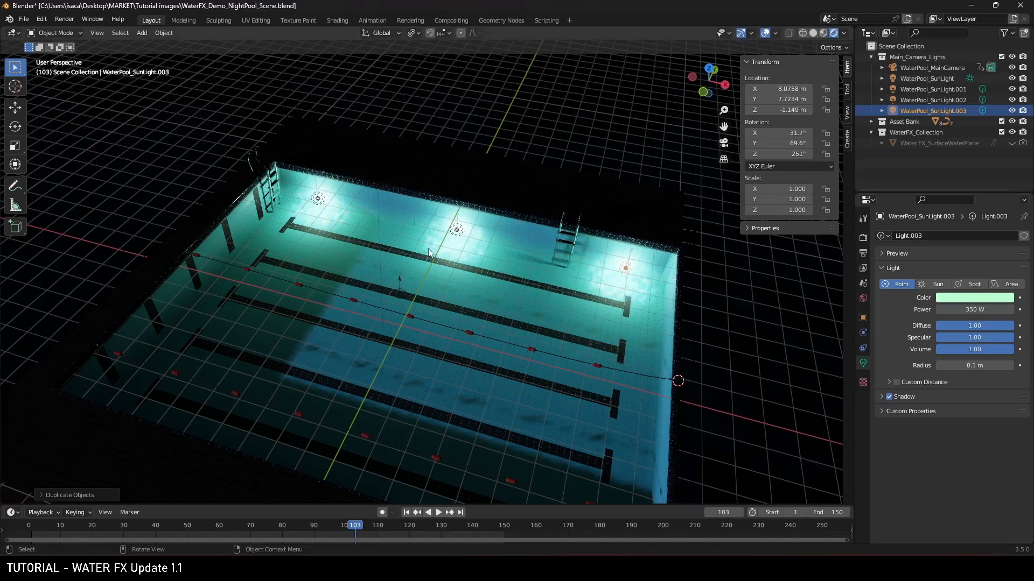
- Unhide Water FX_SurfaceWaterPlane over the three pool lights and view the scene through the camera
scroll(428, 249, up, 1)
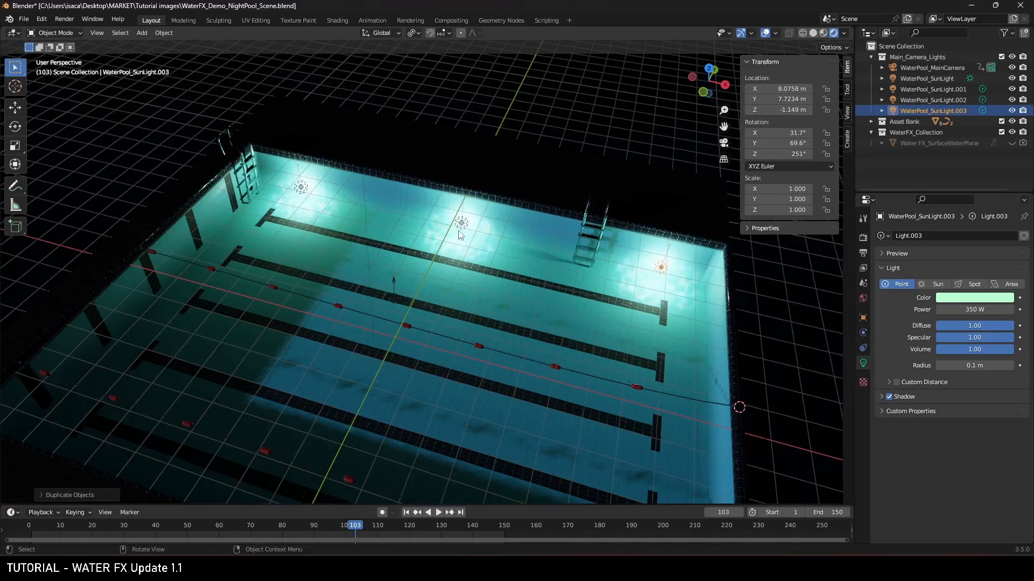
middle_drag(459, 234, 437, 240)
middle_drag(455, 195, 546, 282)
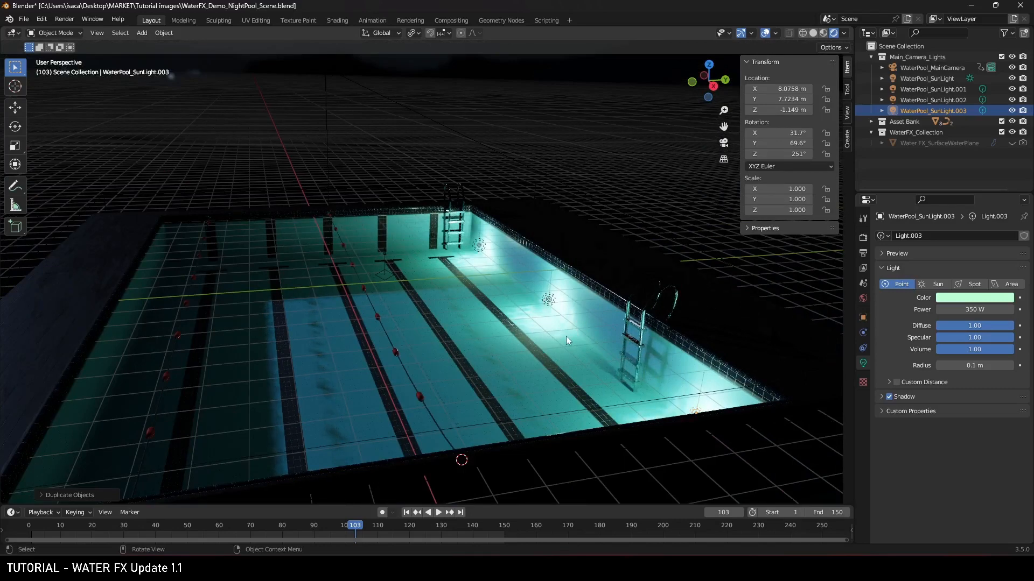
middle_drag(582, 348, 619, 329)
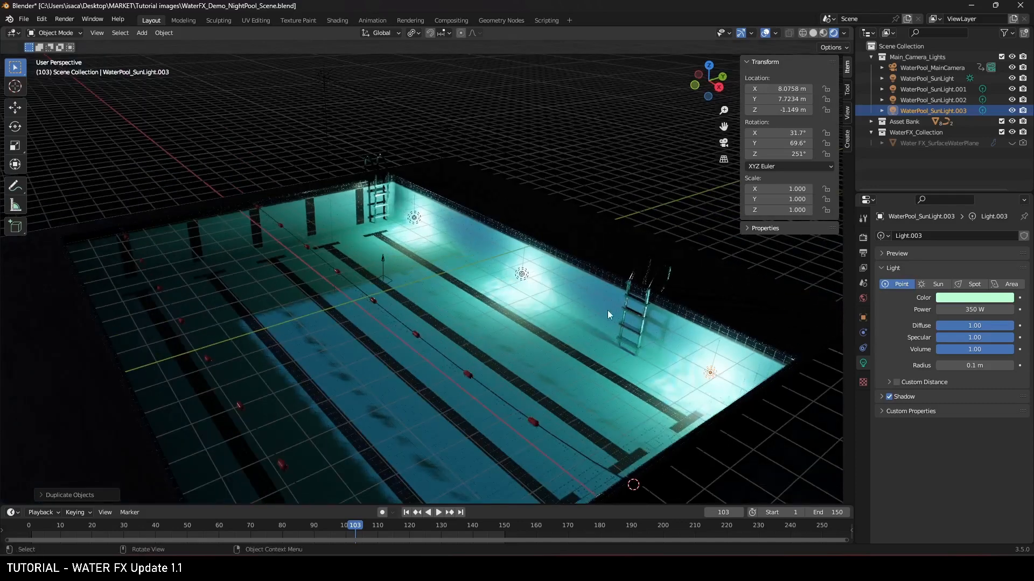
click(1012, 143)
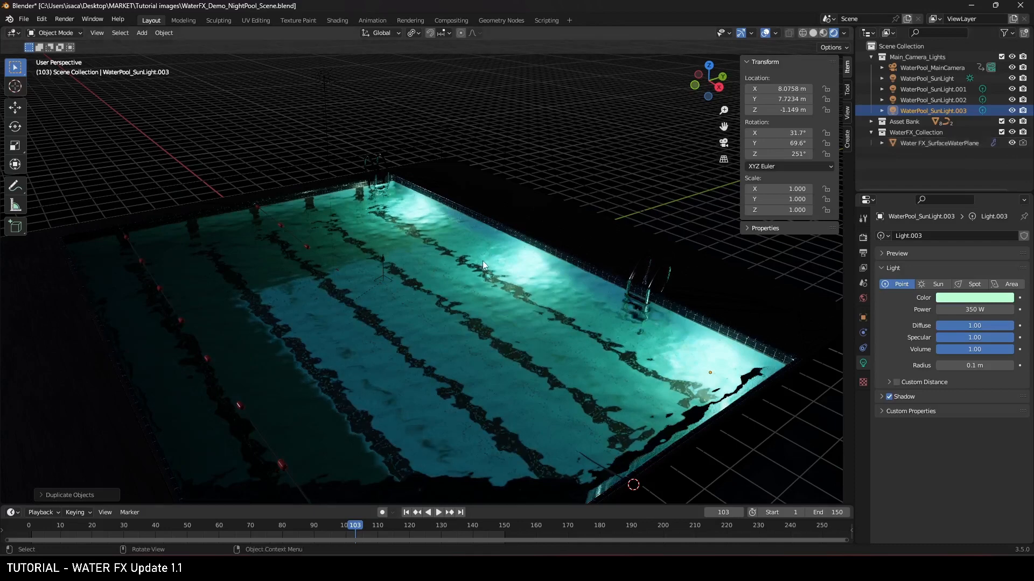
key(KP_0)
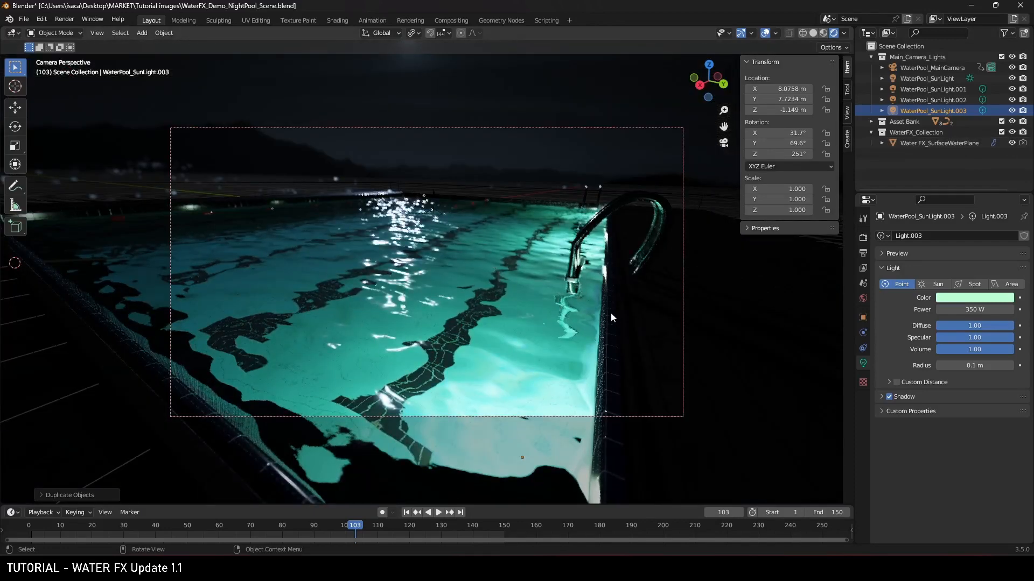
- Check the camera view without viewport overlays and hide WaterFX_Collection to expose the pool floor and its lights
click(765, 33)
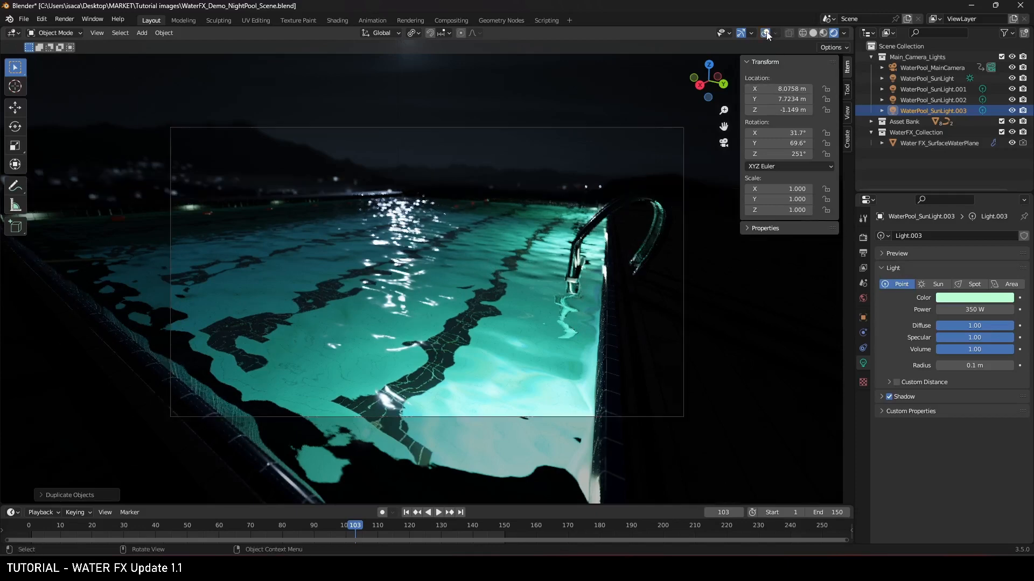
click(766, 33)
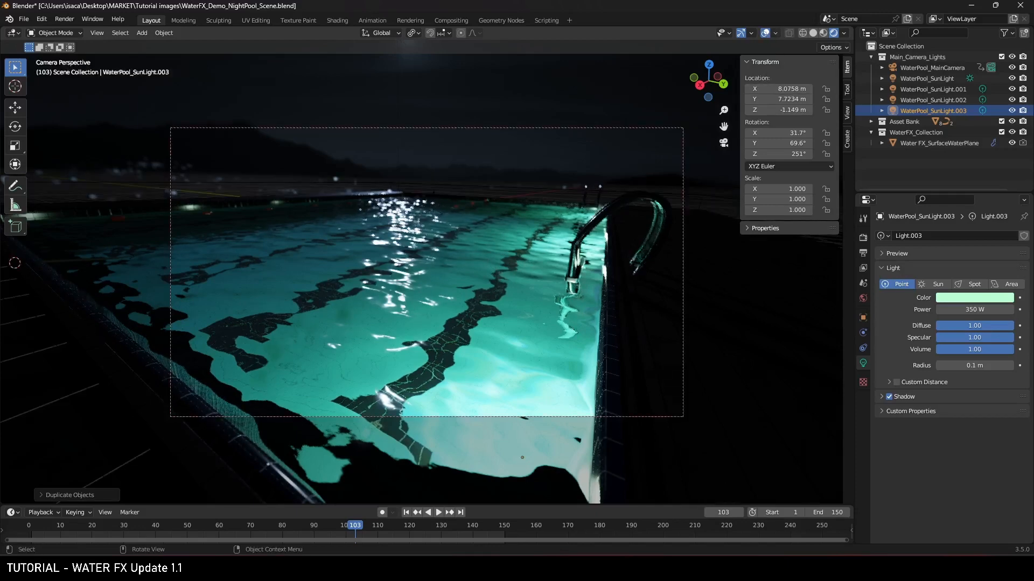
click(1011, 131)
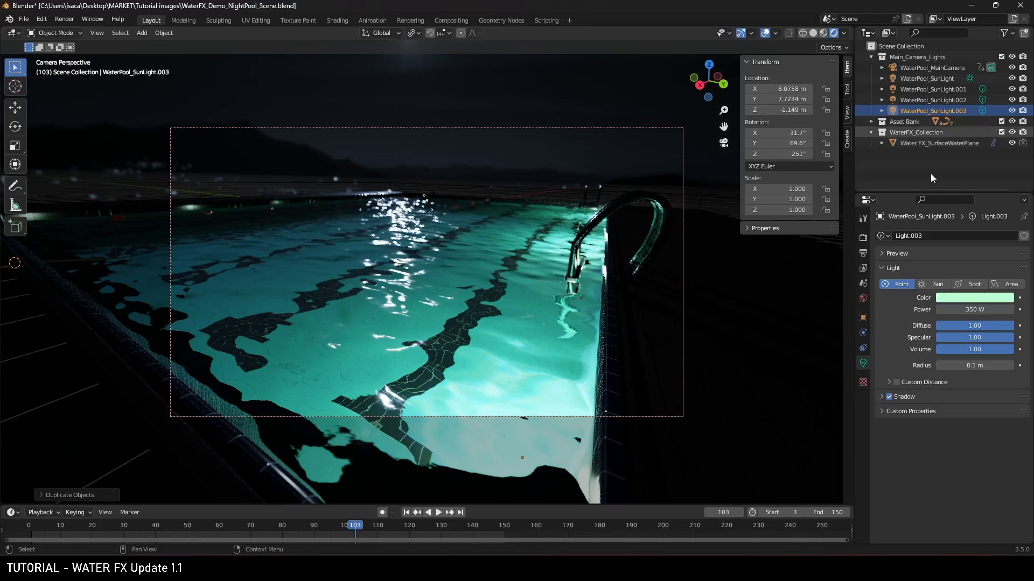
middle_drag(570, 278, 521, 307)
click(521, 308)
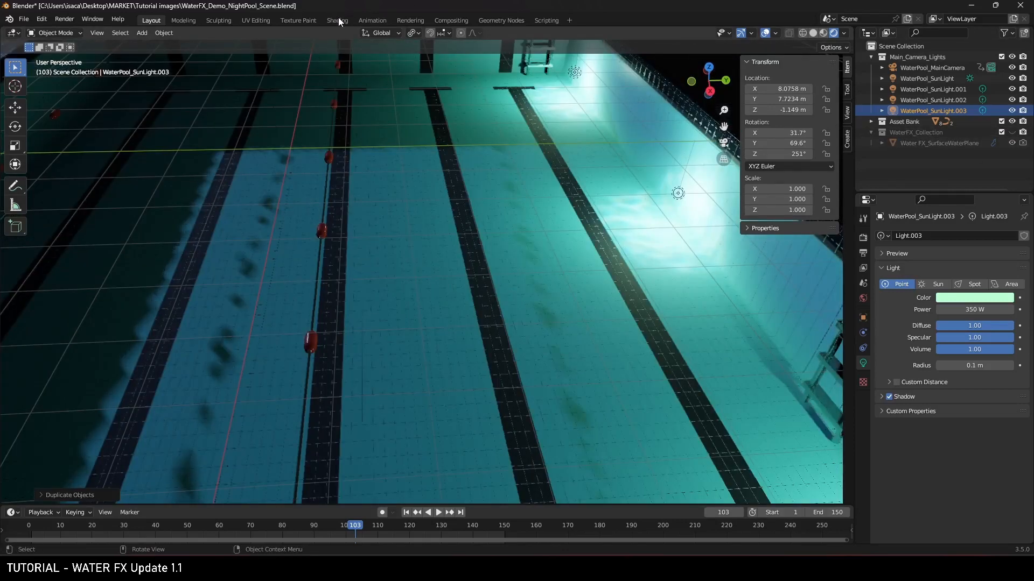
- In the Shading workspace, open the WaterFX_Depth node group of the pool structure's Olympic Pool Floor Black material
click(338, 20)
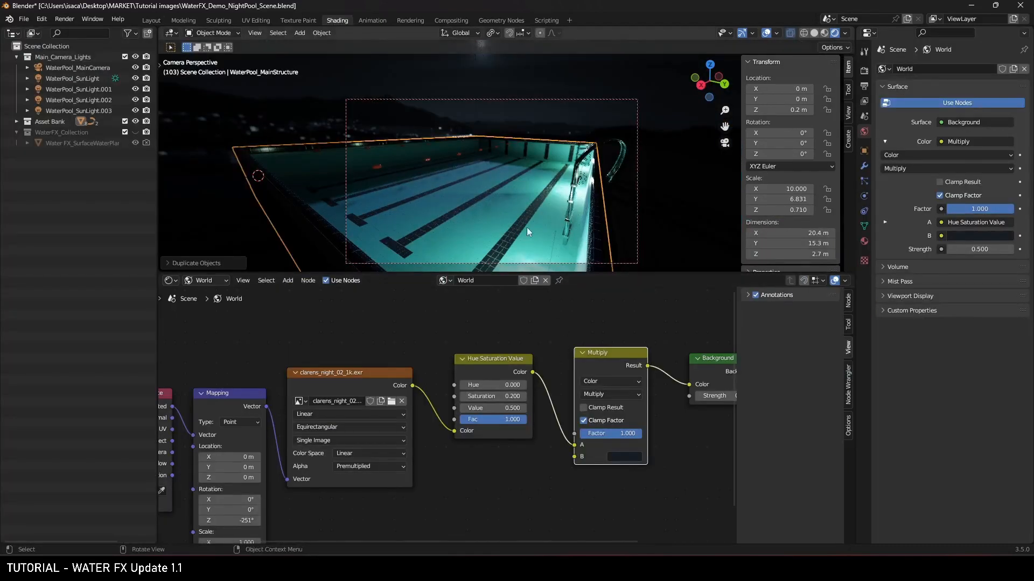
click(205, 283)
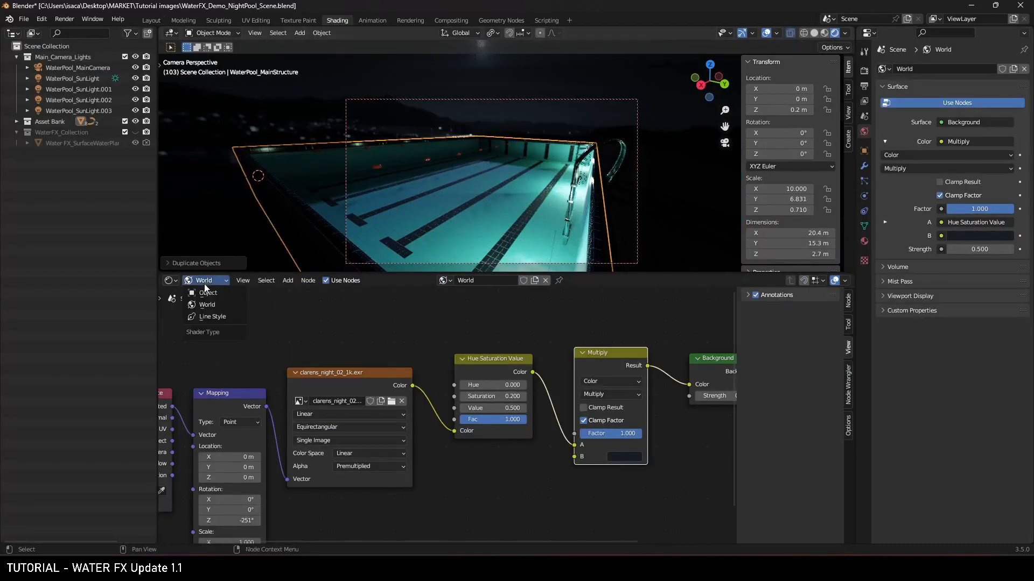
click(204, 293)
middle_drag(304, 350, 429, 348)
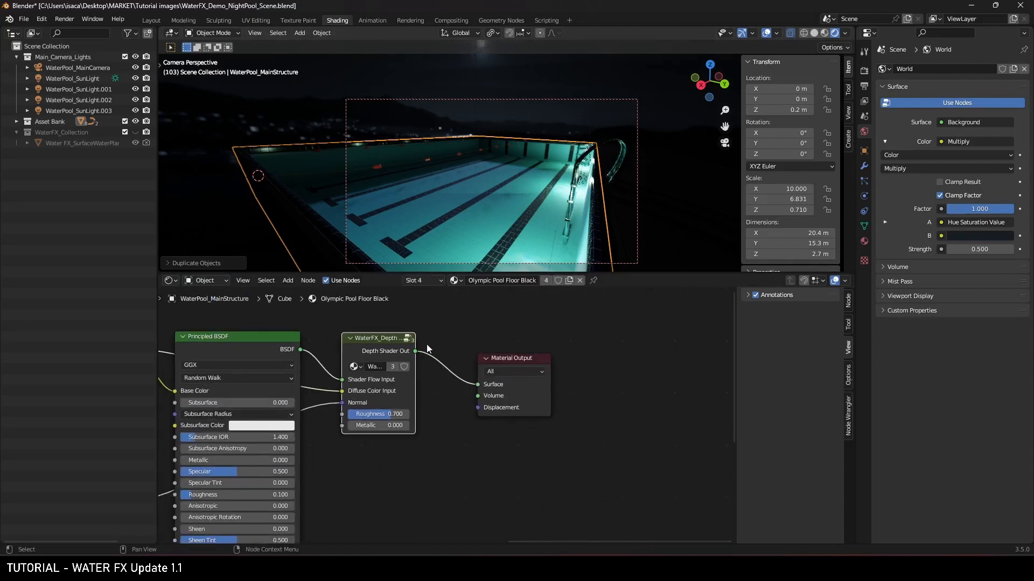
drag(379, 346, 403, 346)
key(Tab)
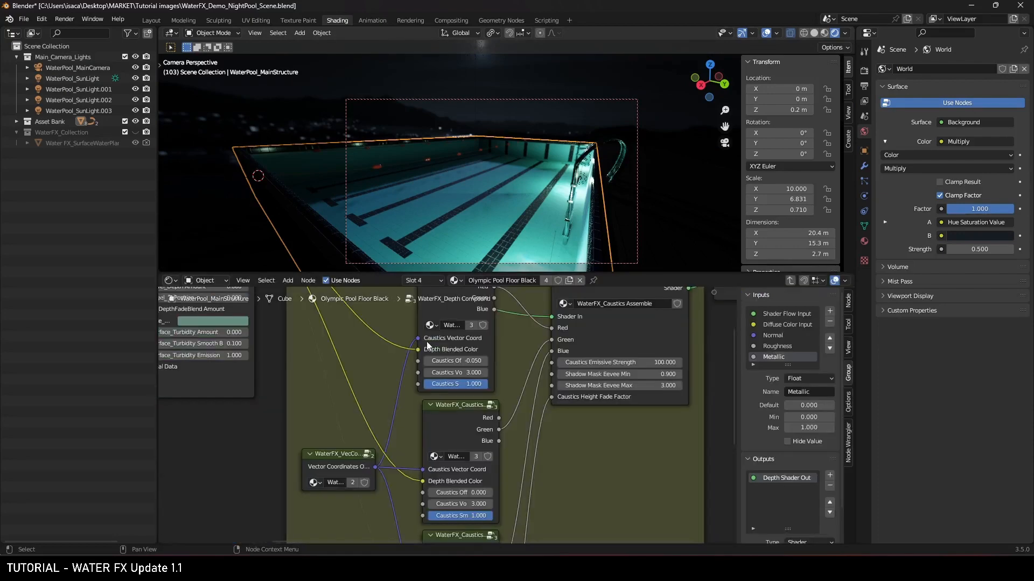
- Lower Shadow Mask Eevee Min on the WaterFX_Caustics Assemble node to 0.1
middle_drag(509, 345, 478, 380)
scroll(479, 380, up, 3)
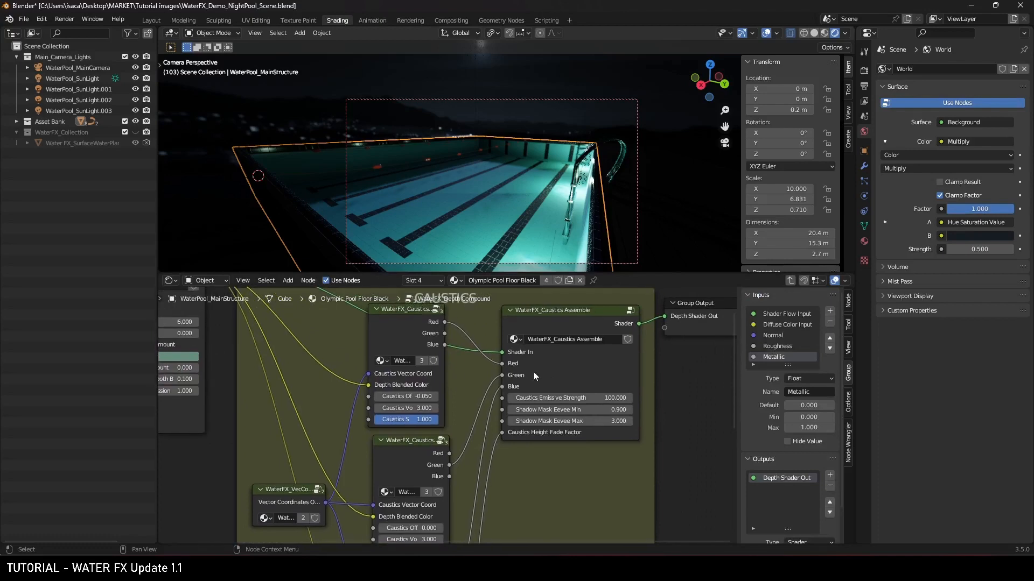
scroll(448, 401, up, 1)
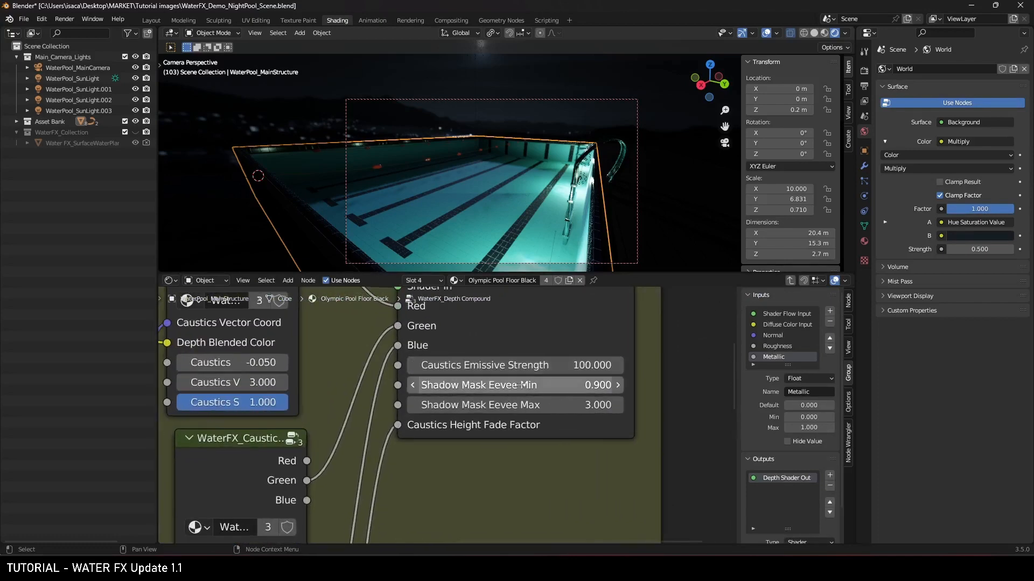
click(414, 386)
click(415, 386)
click(414, 386)
click(414, 386)
click(415, 387)
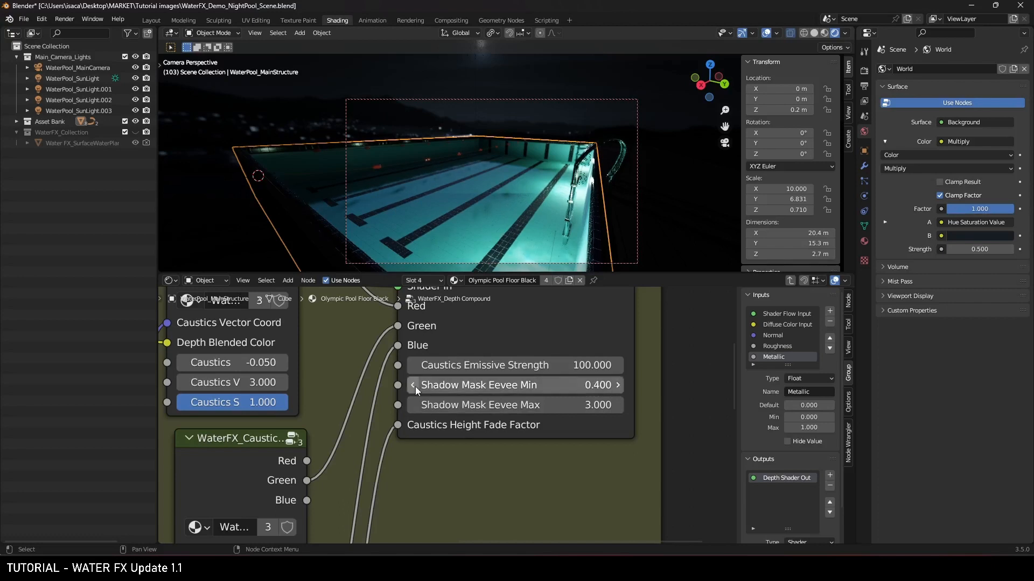
click(415, 386)
click(415, 386)
click(415, 386)
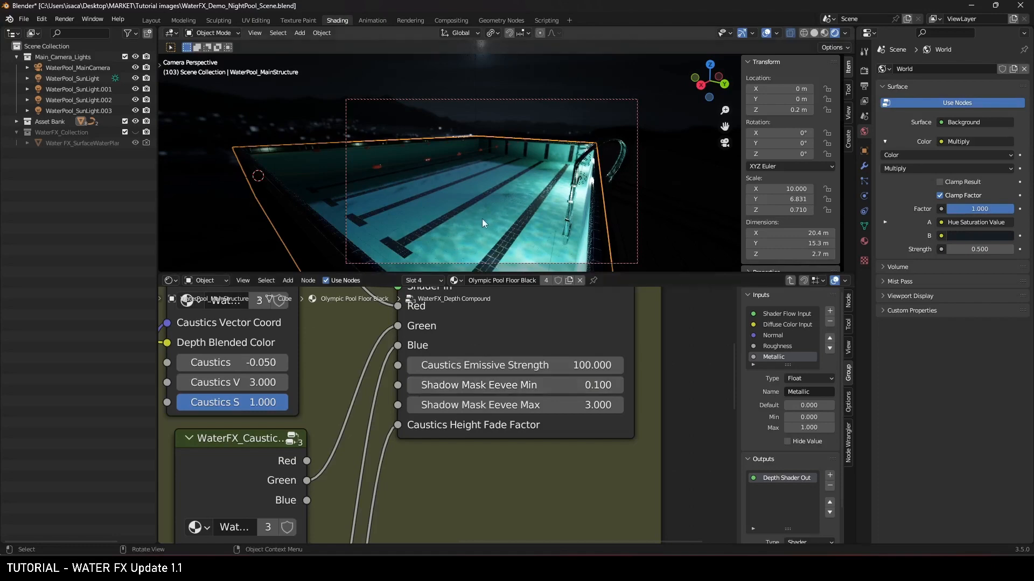
- Try a Shadow Mask Eevee Min of 0.01 while viewing the pool from above, and restore it to 0.1
middle_drag(483, 219, 499, 243)
scroll(499, 241, down, 3)
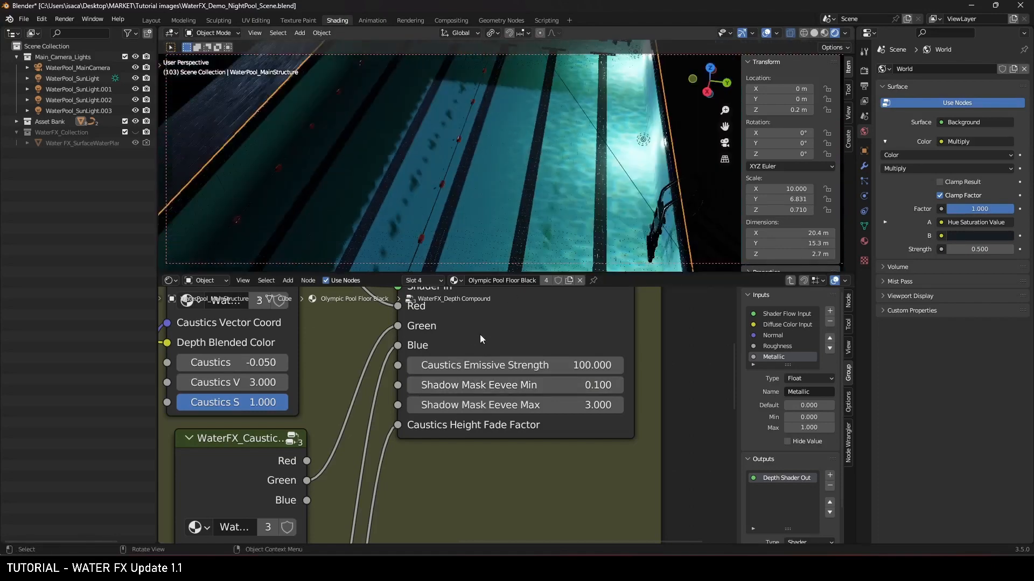
click(443, 384)
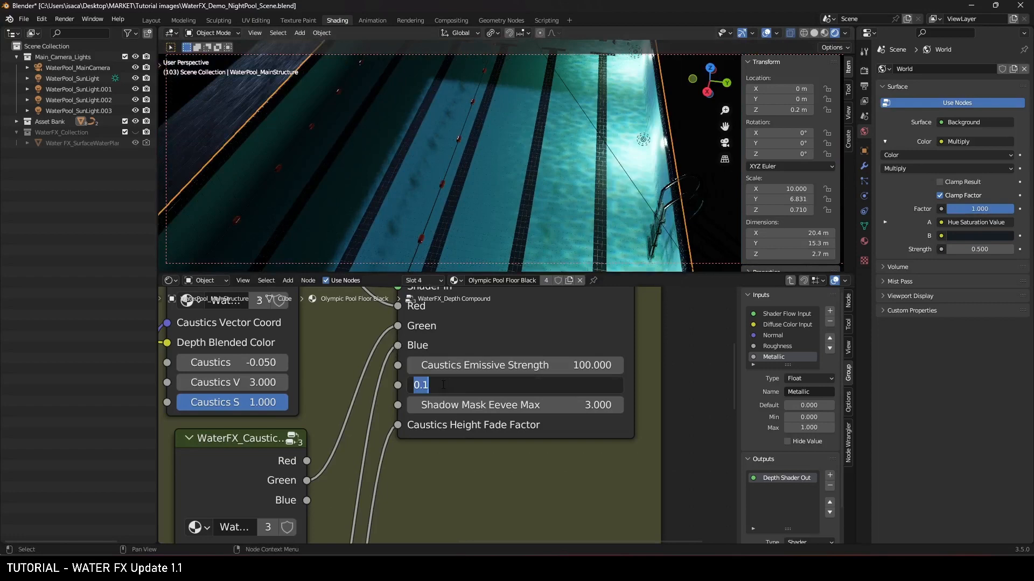
text(0.01)
key(Return)
middle_drag(425, 161, 442, 144)
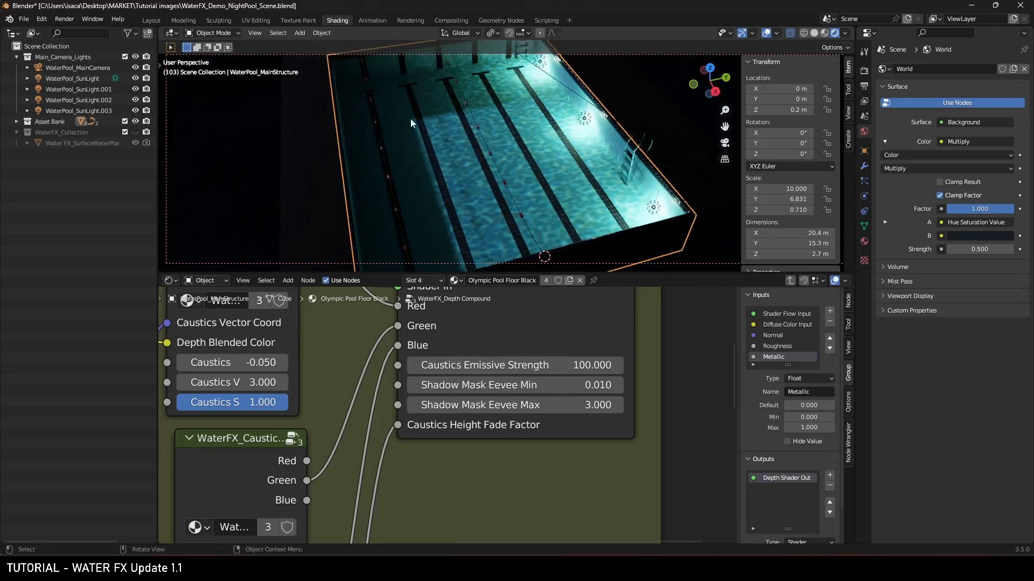
click(533, 385)
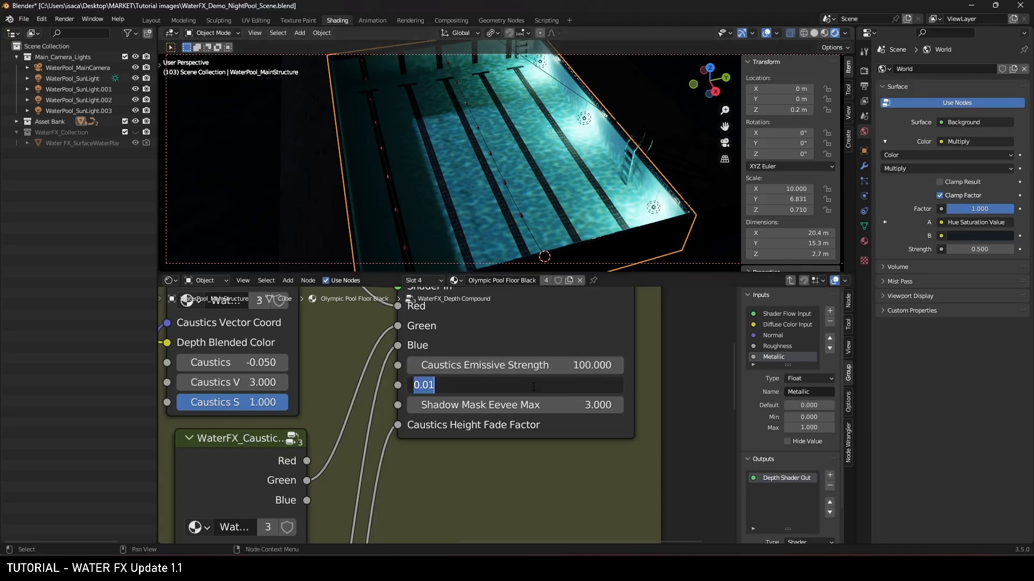
text(0.1)
key(Return)
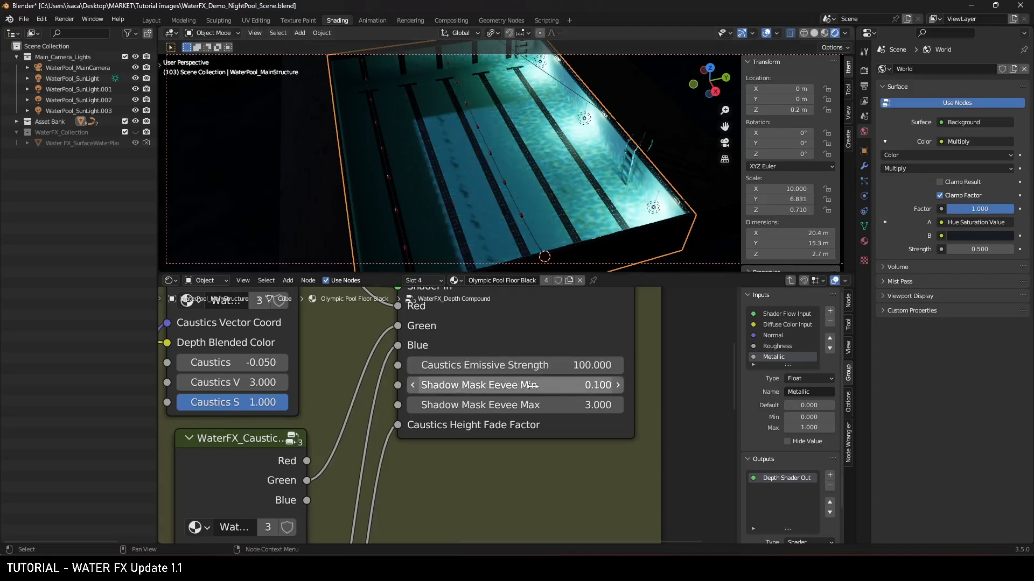
key(KP_0)
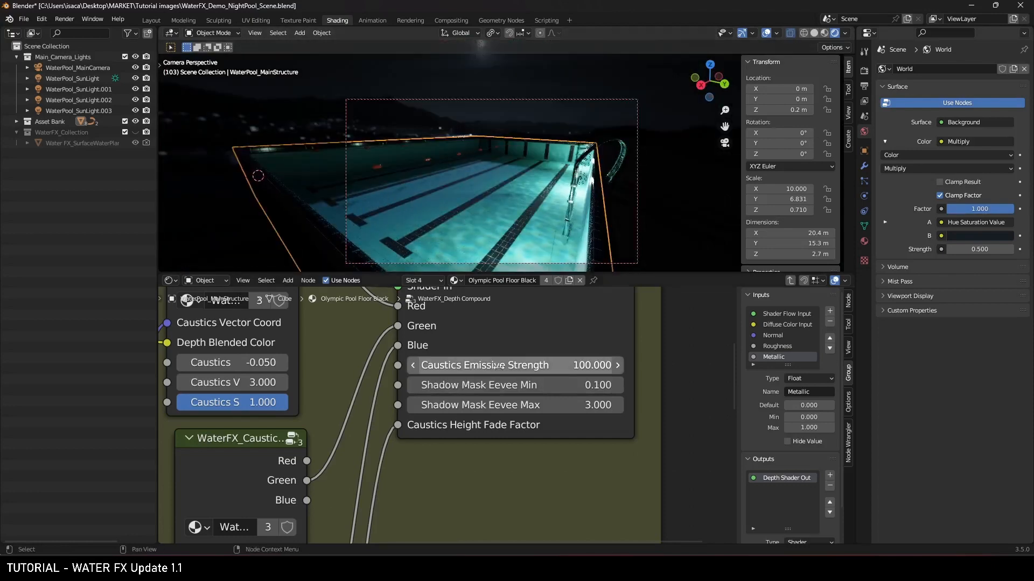
- Try a Shadow Mask Eevee Max of 5 on the WaterFX_Caustics Assemble node and return it to 3
scroll(474, 398, up, 3)
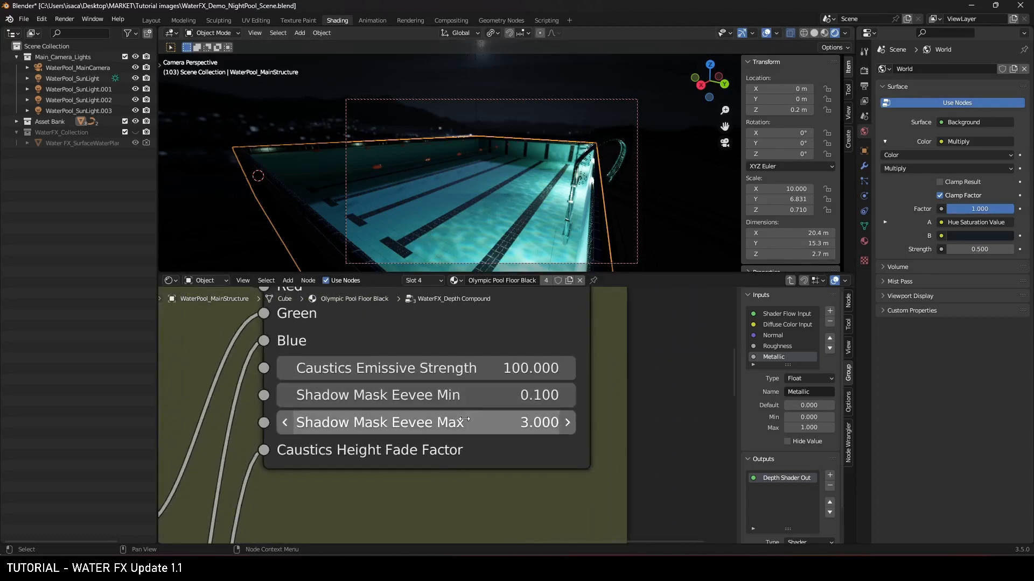
click(510, 428)
text(5)
key(Return)
click(510, 428)
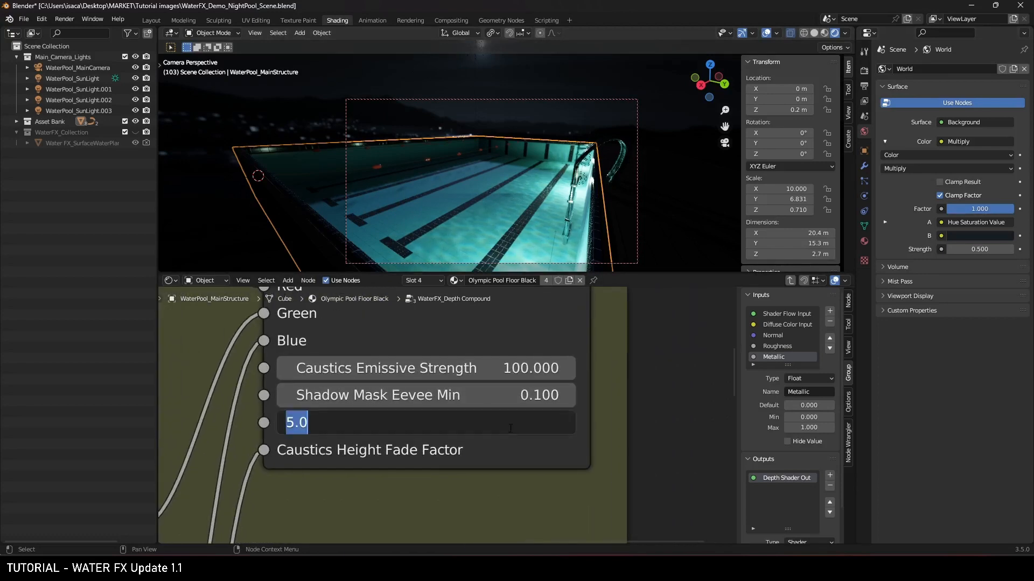
text(3)
key(Return)
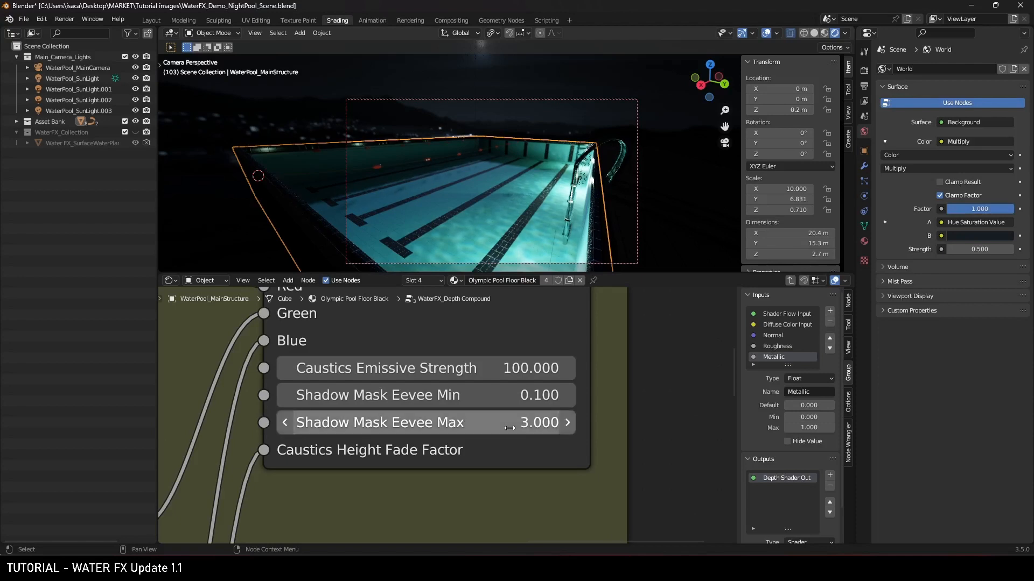
- Set Shadow Mask Eevee Max on the WaterFX_Caustics Assemble node to 2
click(509, 428)
text(2)
key(Return)
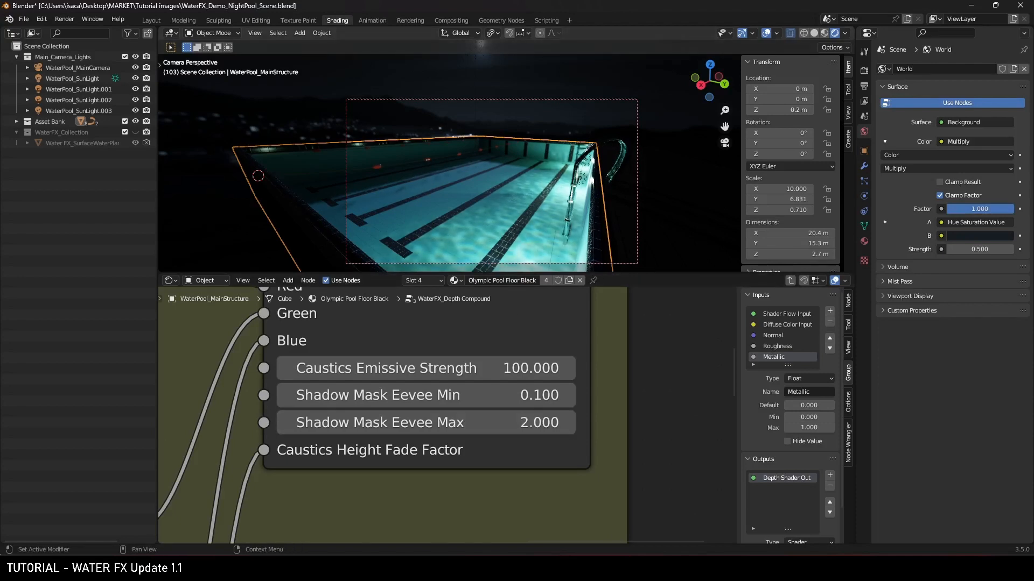
- Show WaterFX_Collection again and play the animation in the camera view with the viewport overlays hidden
click(136, 131)
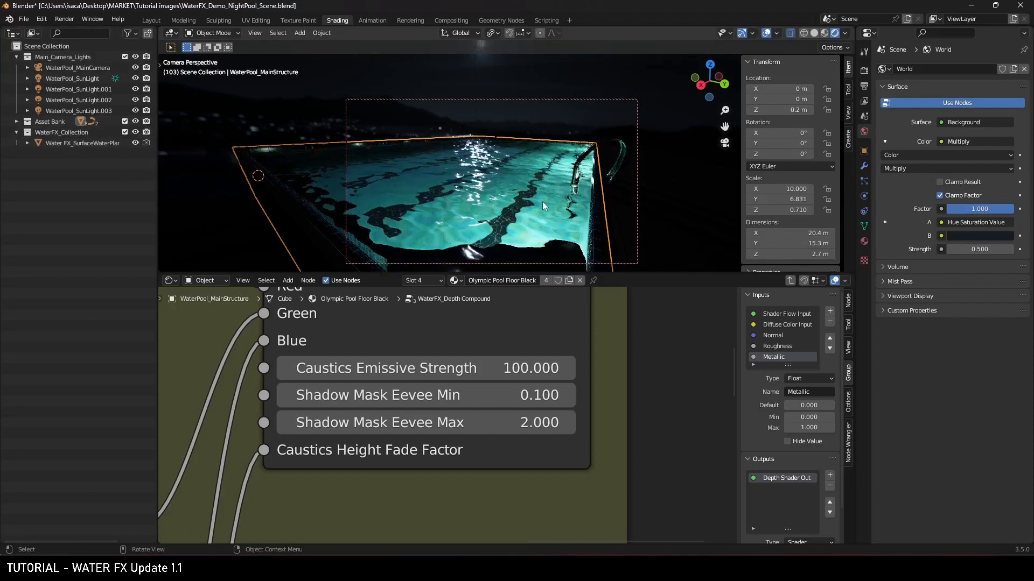
shift+middle_drag(532, 205, 524, 162)
key(space)
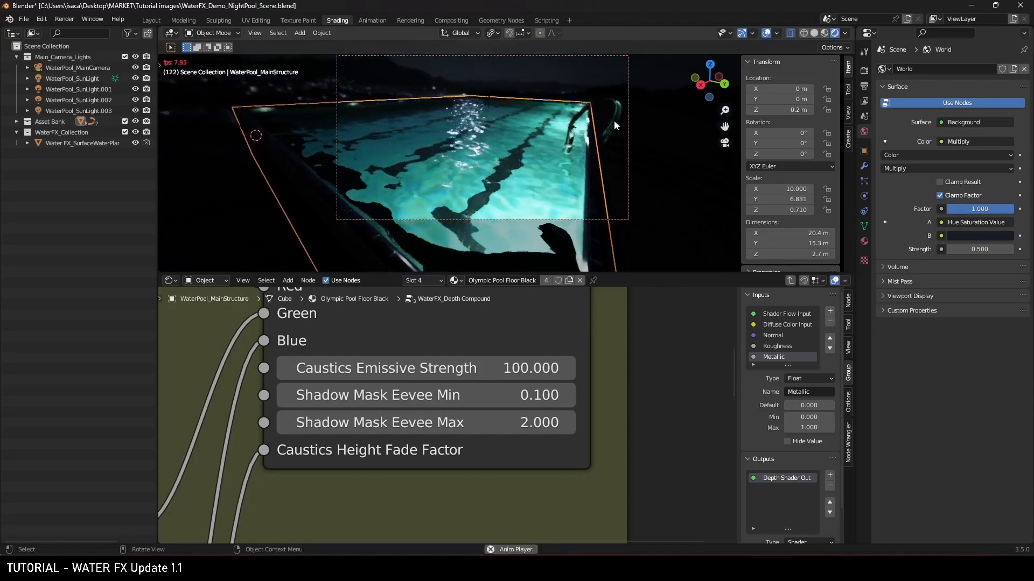
click(767, 34)
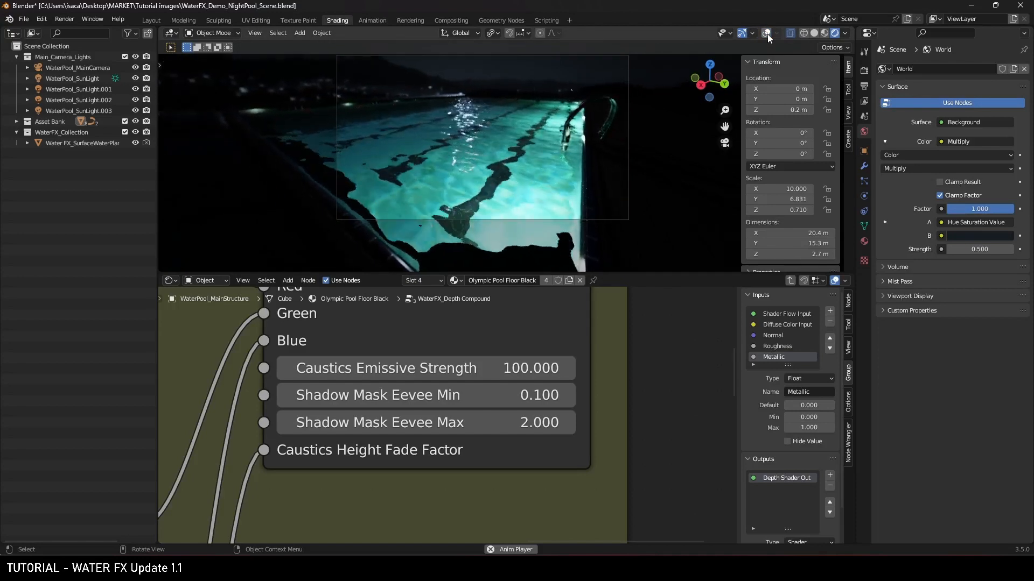
- Set the Specular of the point light WaterPool_SunLight.001 to 0
click(85, 90)
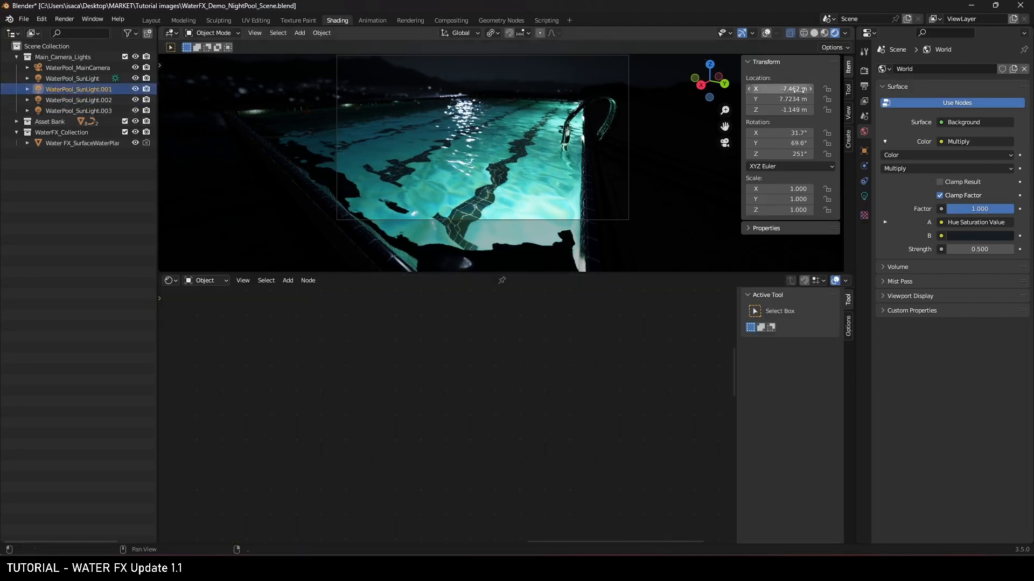
click(864, 196)
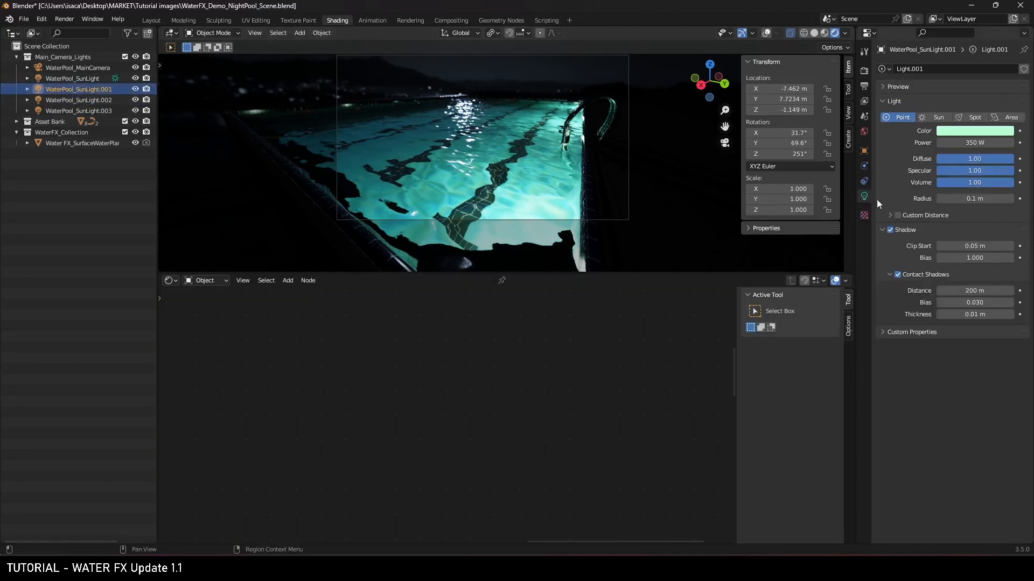
click(969, 171)
text(0)
key(Return)
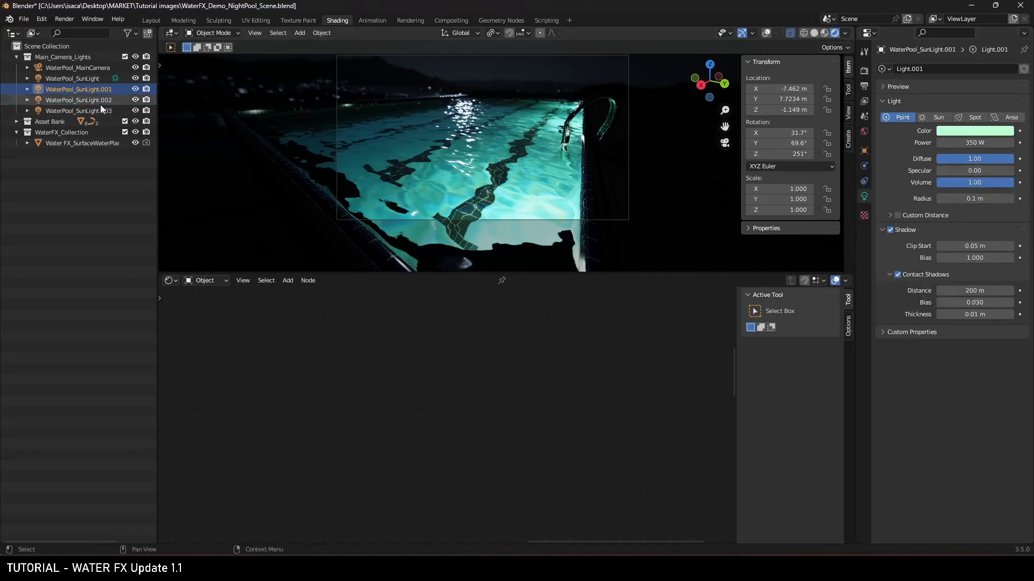
- Set the Specular of the point light WaterPool_SunLight.002 to 0
click(100, 101)
click(982, 170)
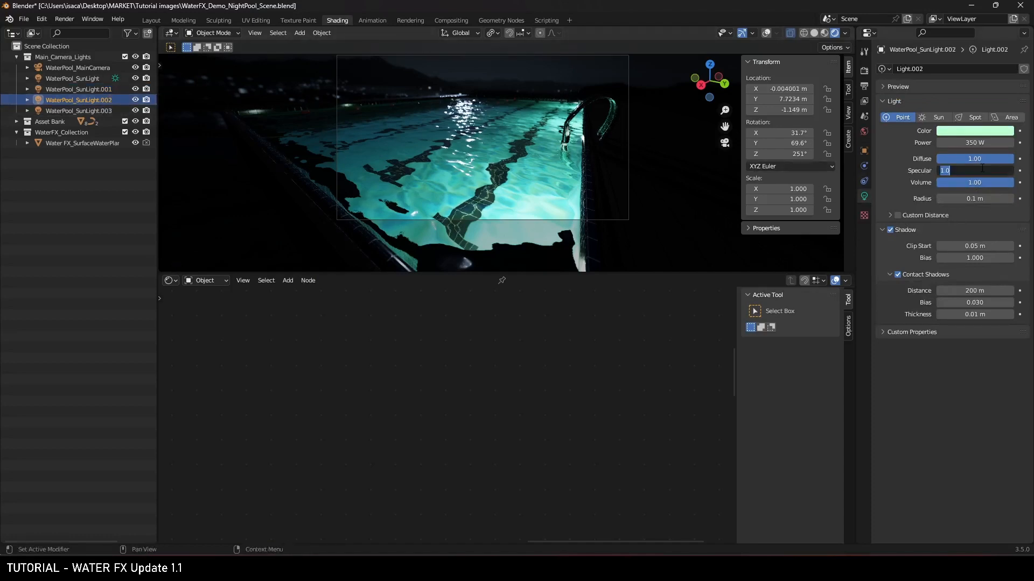
text(0)
key(Return)
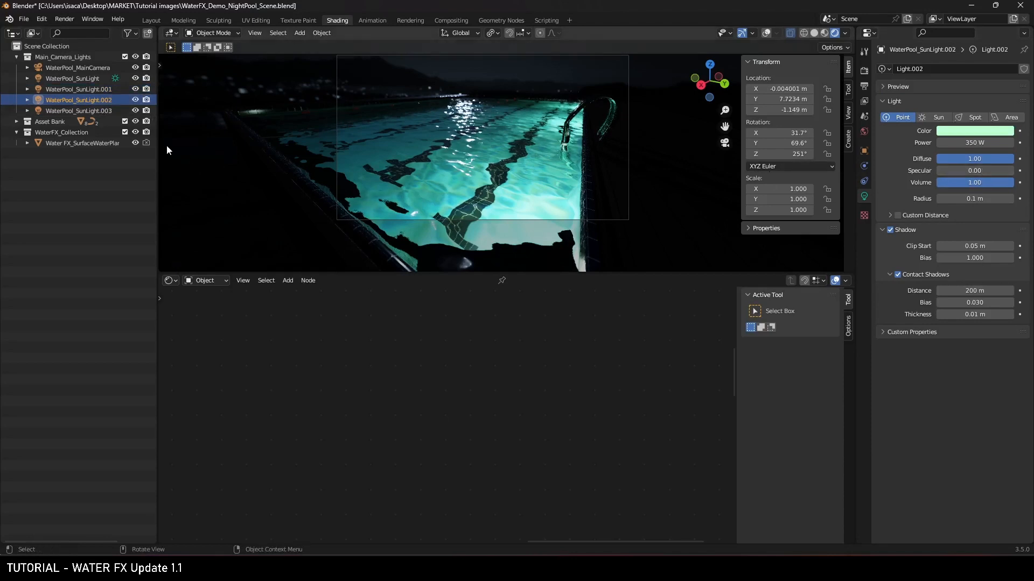
- Set the Specular of the point light WaterPool_SunLight.003 to 0
click(97, 110)
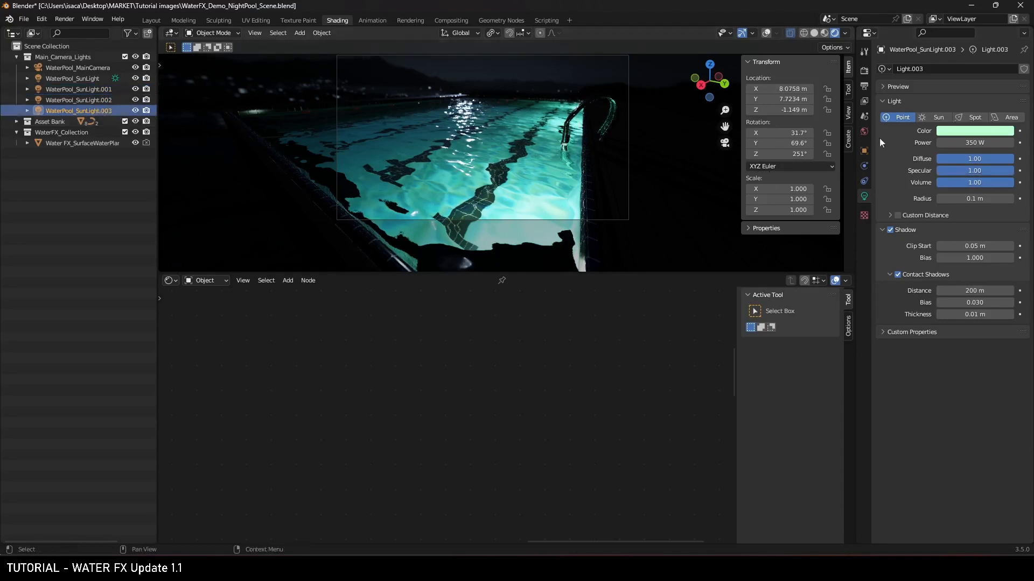
double_click(981, 171)
text(0)
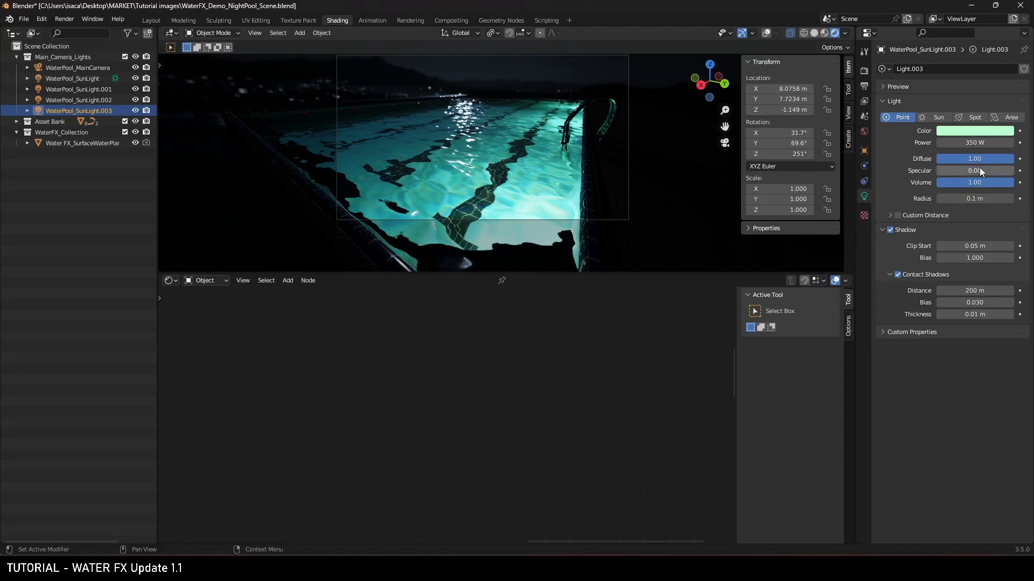
key(Return)
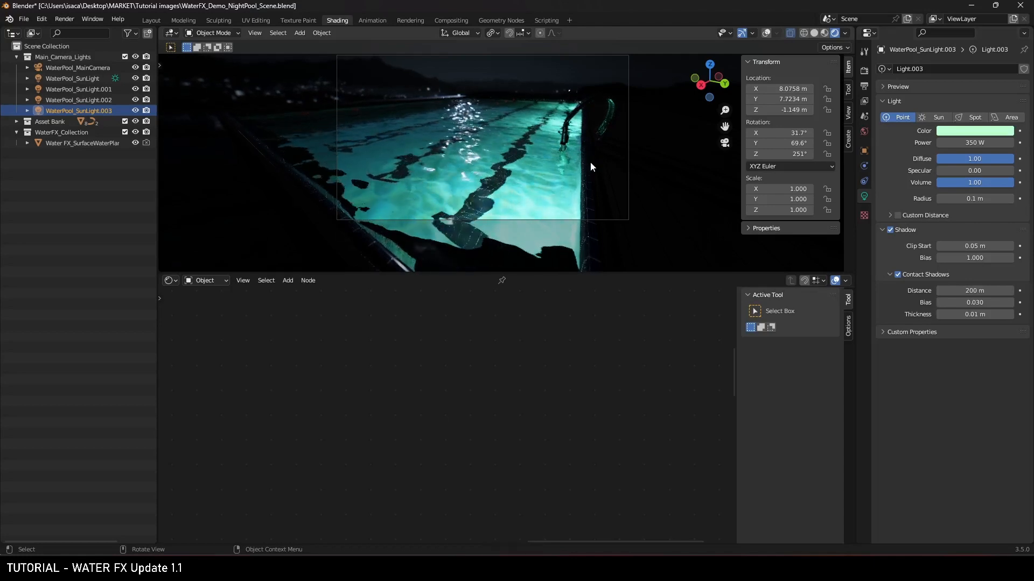
- Inspect the animated night water up close through the camera and return to the Layout workspace
shift+middle_drag(590, 162, 586, 132)
scroll(586, 182, up, 2)
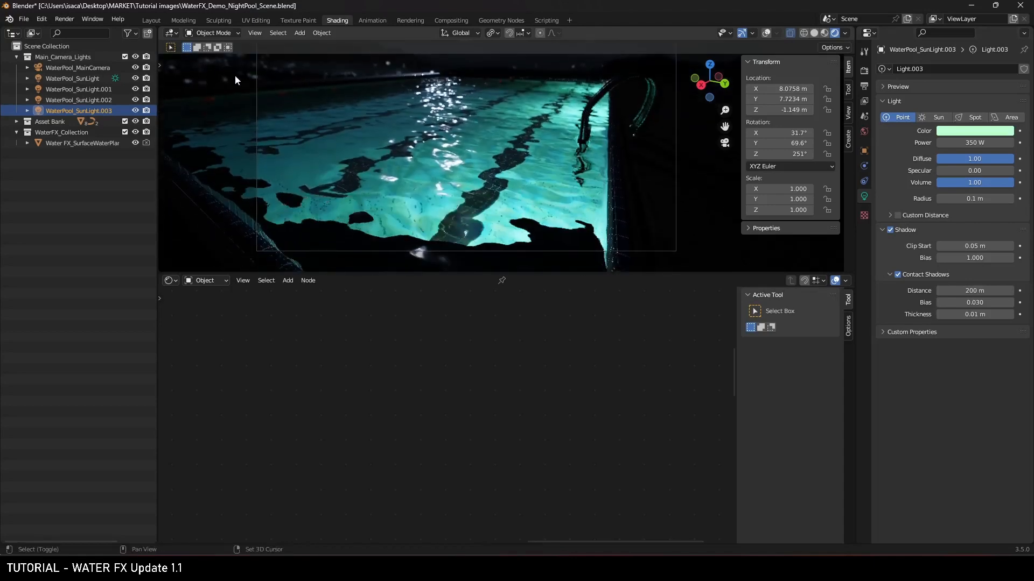
click(151, 20)
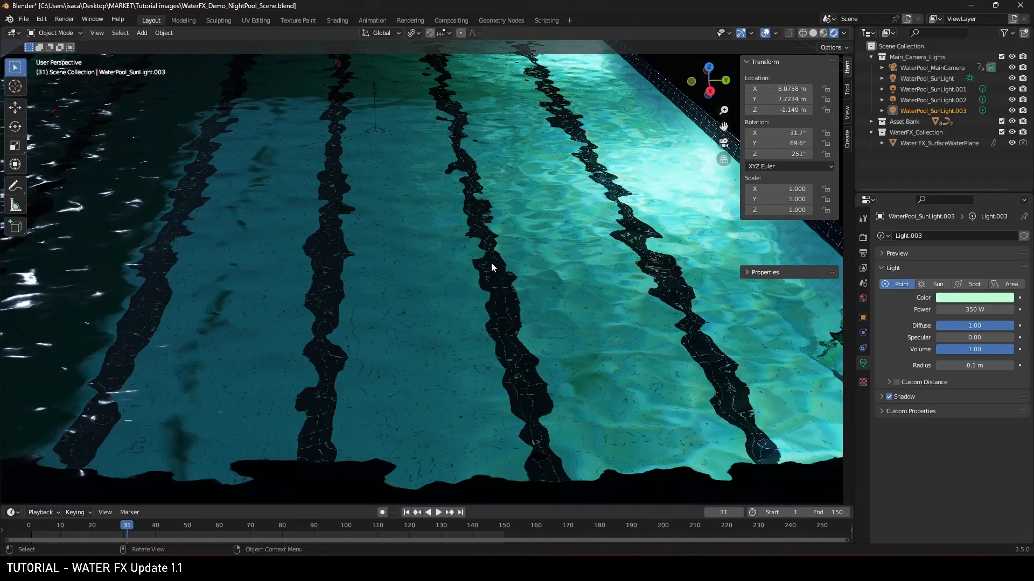
- Switch to the scene camera's view and hide the viewport overlays
key(KP_0)
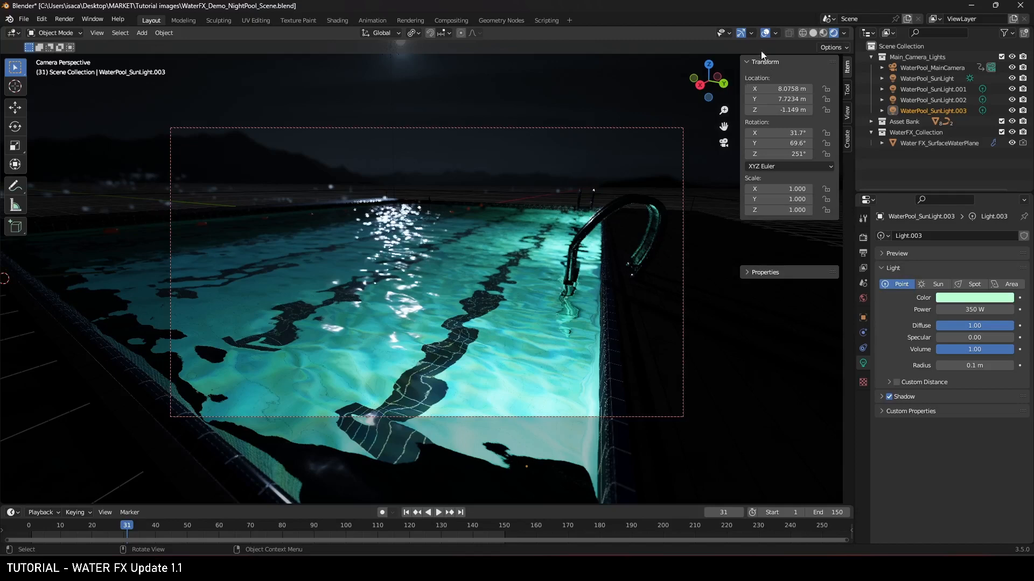
click(765, 33)
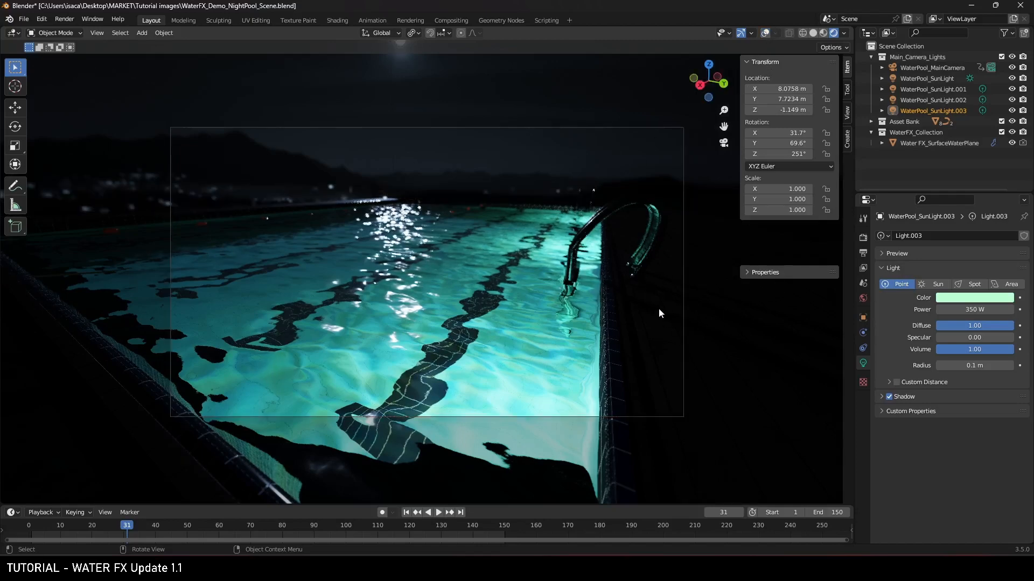
- Examine the render's Film overscan setting and the area just outside the camera frame, including the moon above it
click(863, 238)
scroll(932, 285, down, 8)
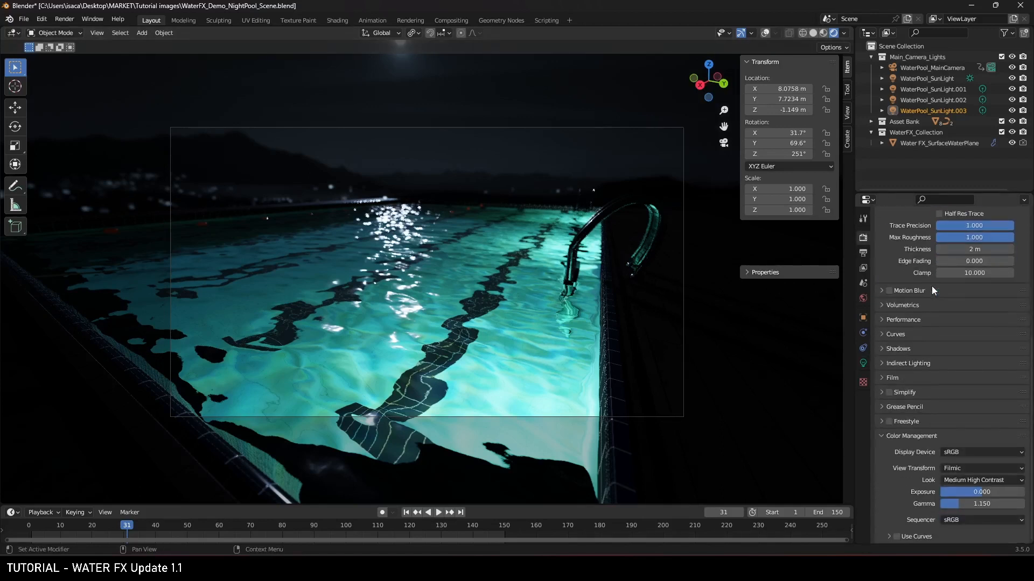
click(882, 379)
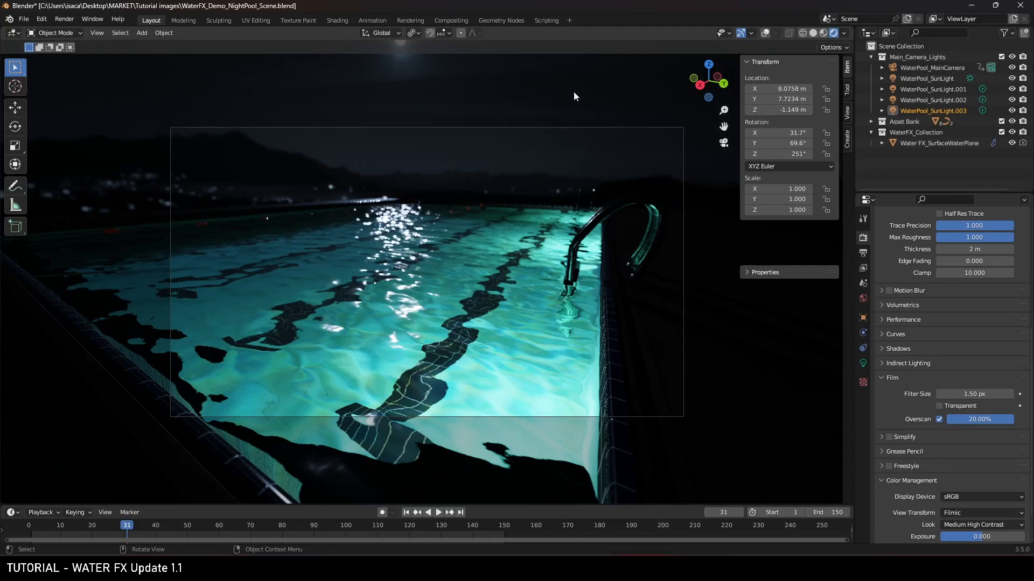
shift+middle_drag(631, 242, 637, 322)
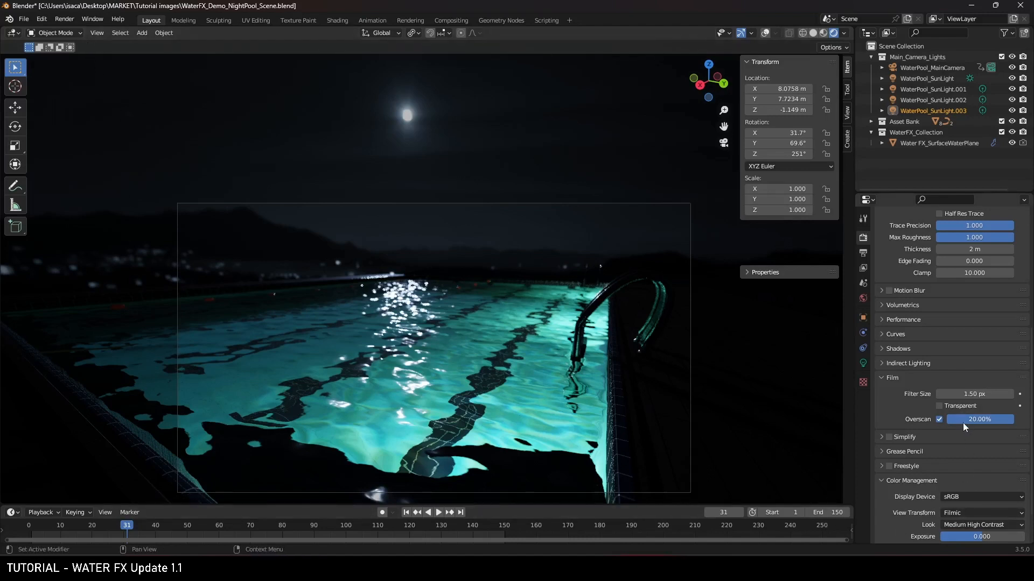
shift+middle_drag(607, 372, 607, 273)
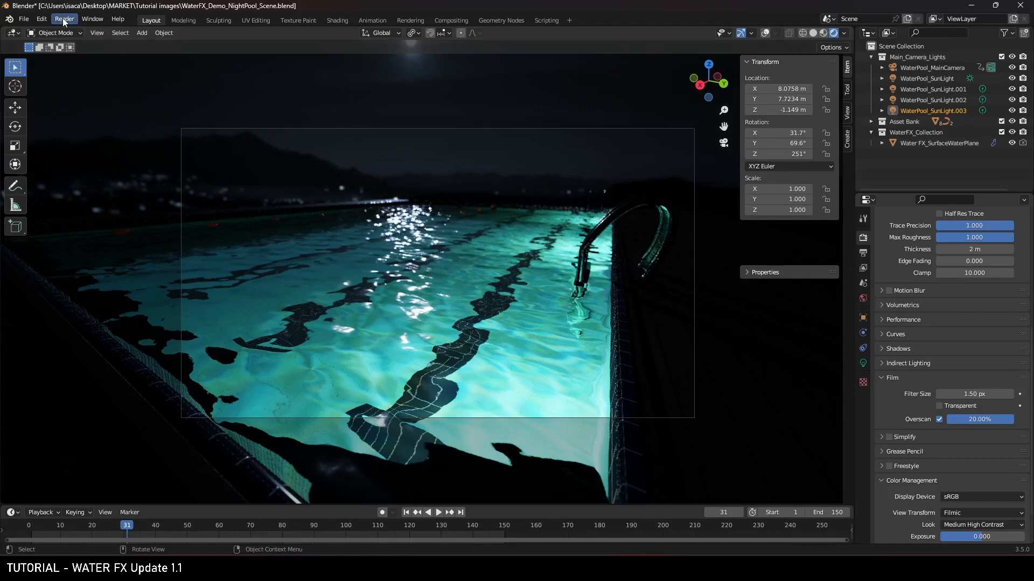
- Render the current frame as a still image
click(63, 20)
click(91, 31)
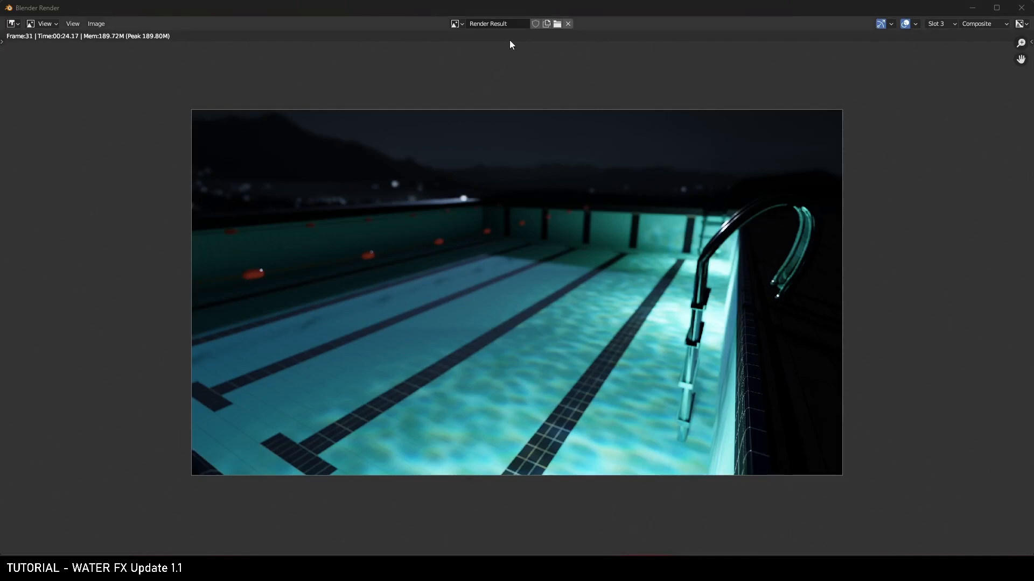
- Enable Water FX_SurfaceWaterPlane for rendering and render the still image again
key(Escape)
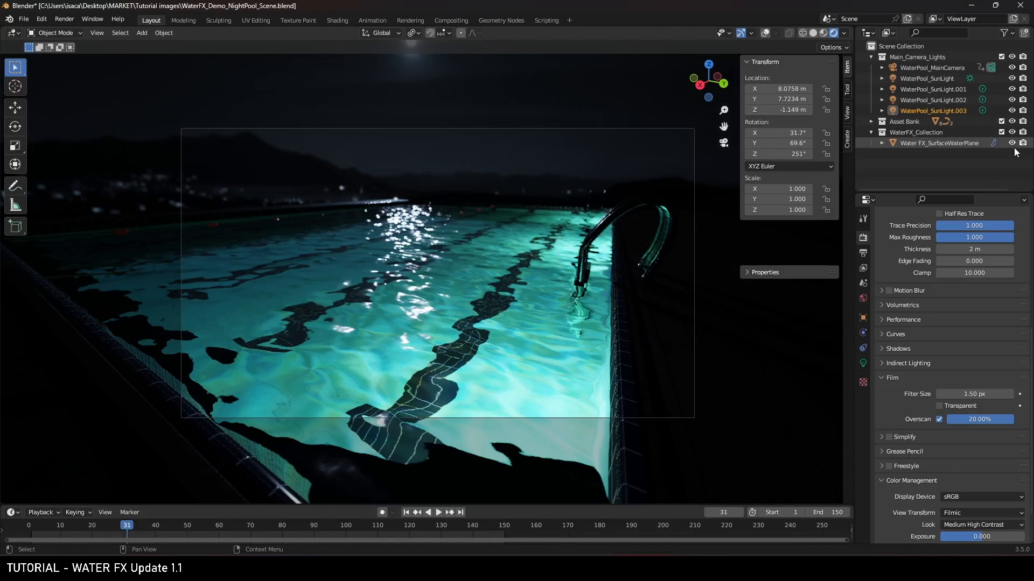
click(41, 19)
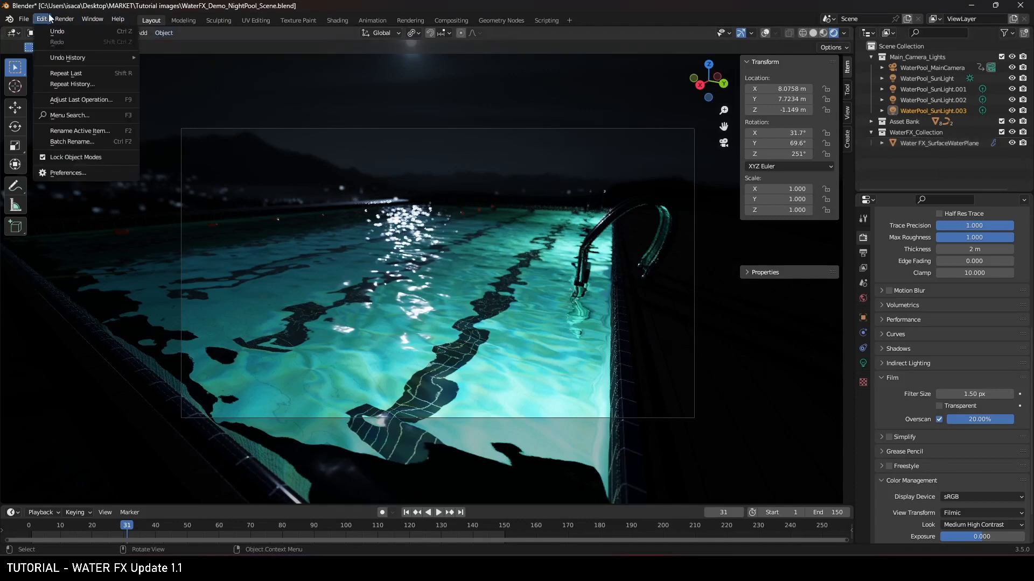
click(75, 31)
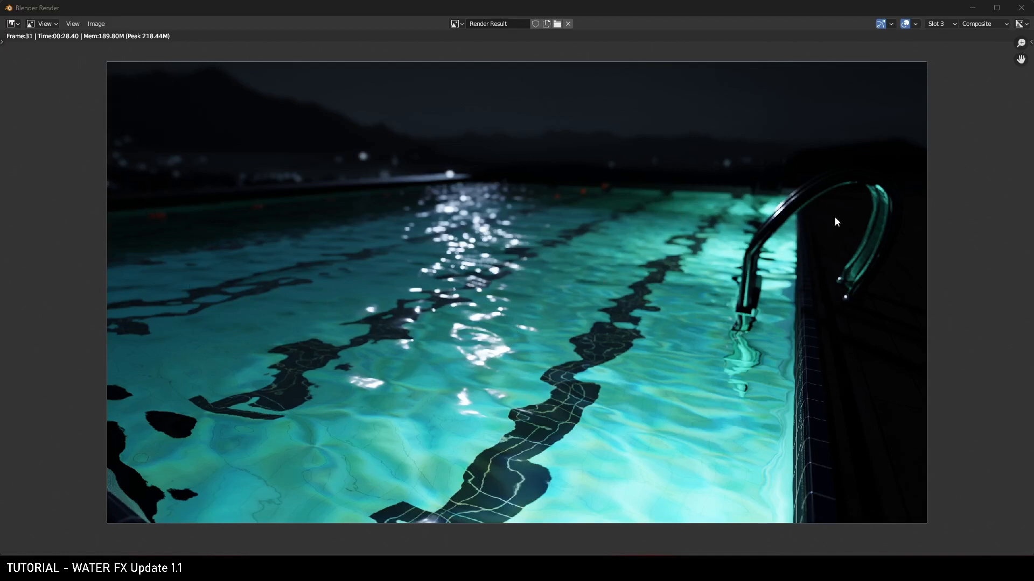
- Examine the rendered night pool up close, checking the water surface, caustics, moon reflections and overall frame
scroll(618, 279, up, 1)
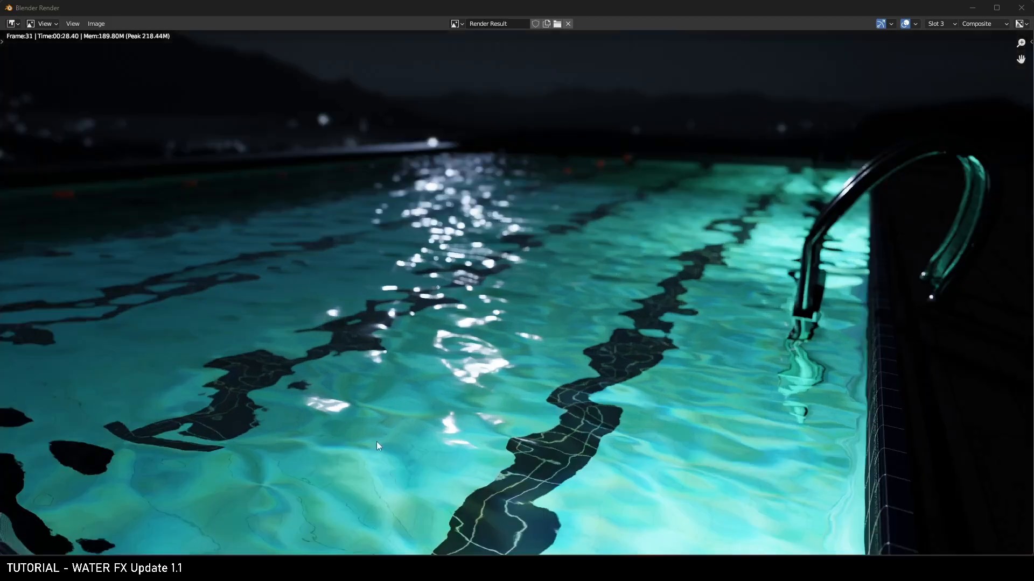
middle_drag(377, 441, 450, 364)
scroll(450, 363, up, 1)
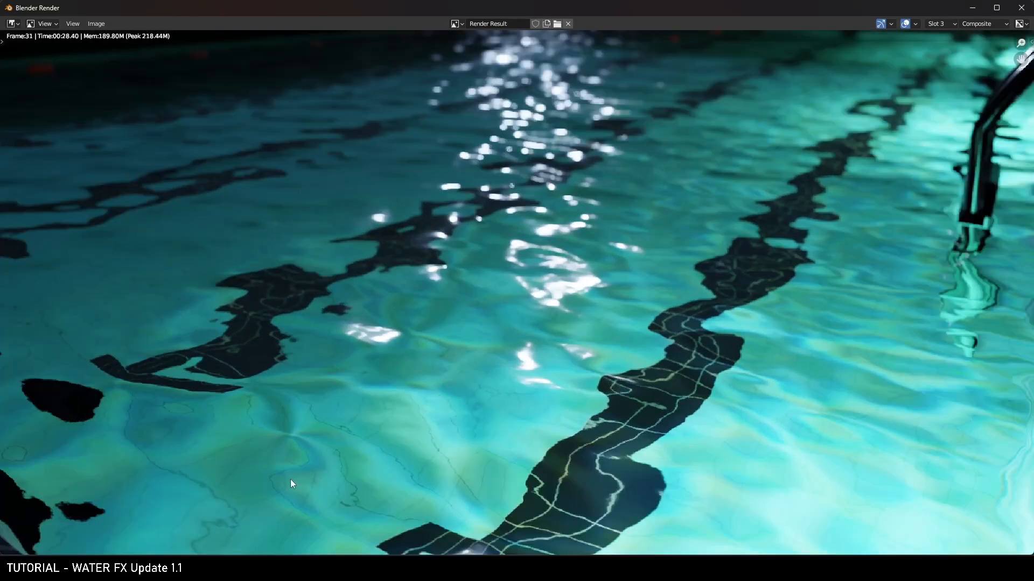
middle_drag(495, 346, 537, 324)
scroll(460, 363, down, 1)
scroll(525, 383, down, 1)
scroll(537, 324, up, 3)
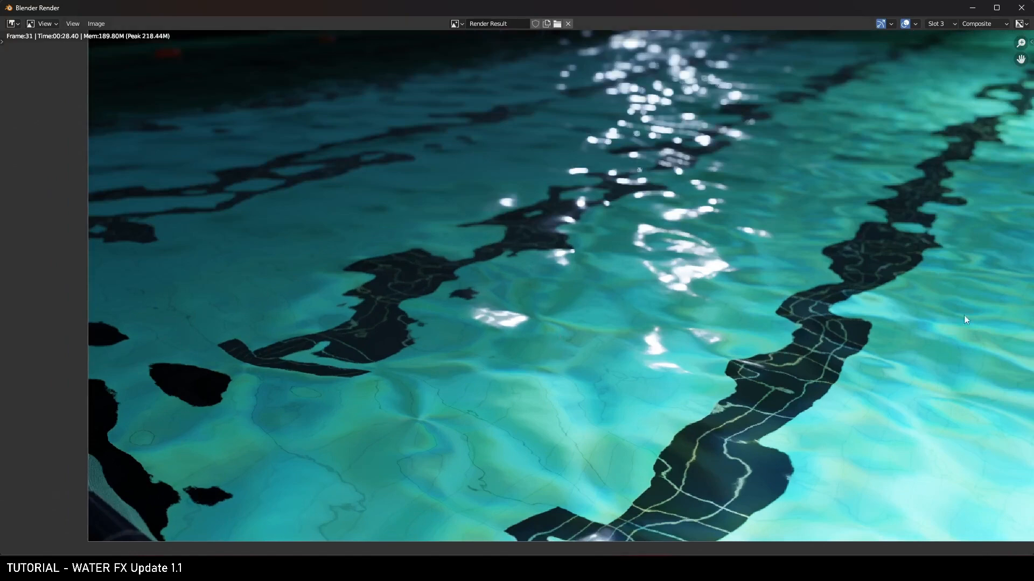
scroll(526, 360, down, 3)
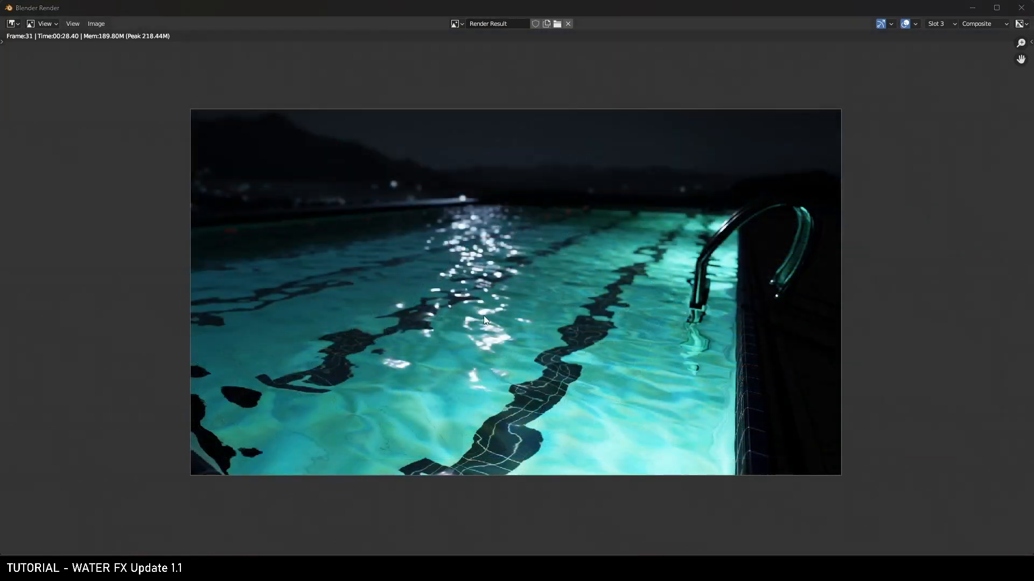
middle_drag(484, 315, 494, 315)
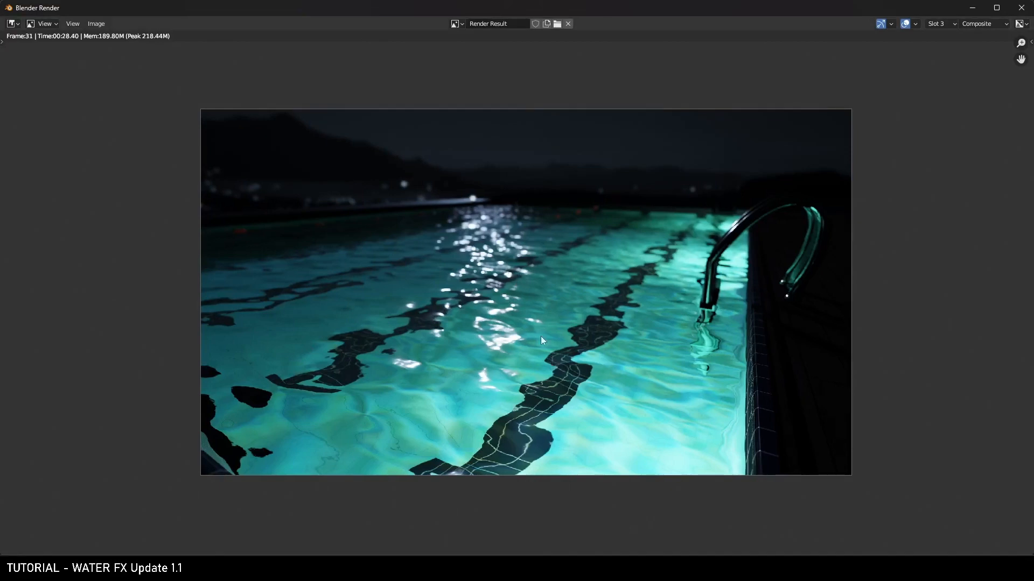
middle_drag(533, 330, 552, 318)
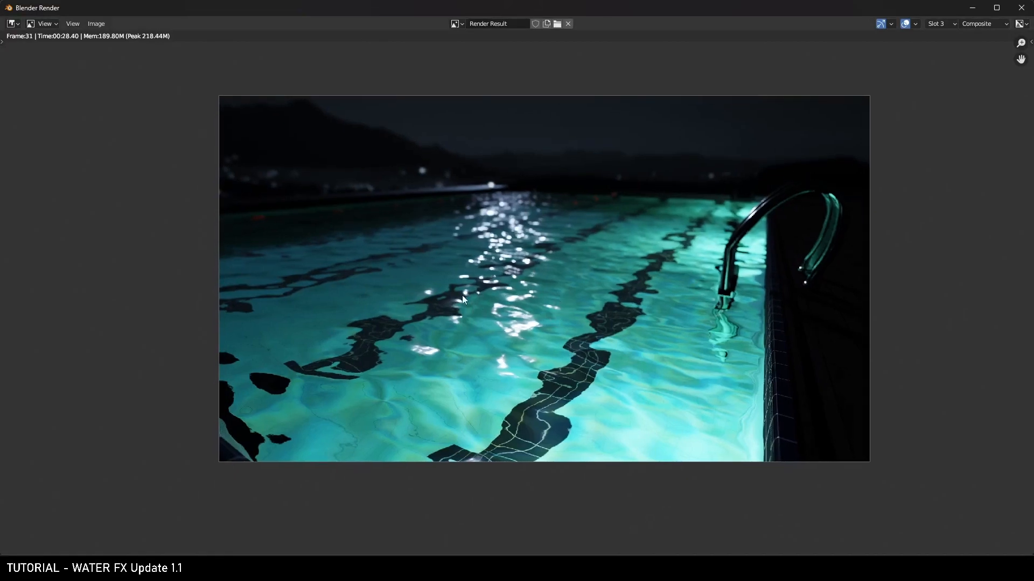
middle_drag(513, 274, 505, 280)
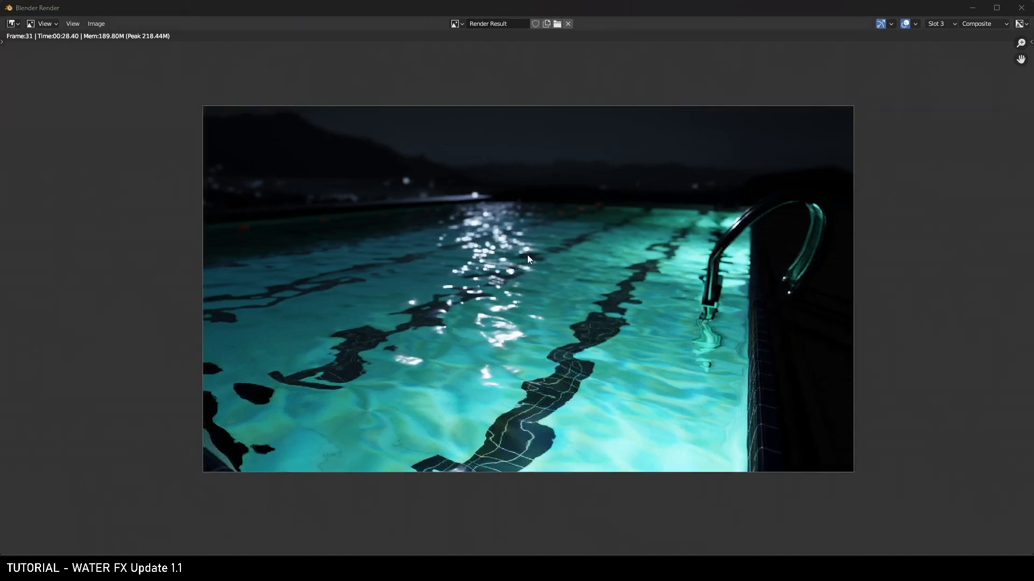
middle_drag(527, 255, 490, 264)
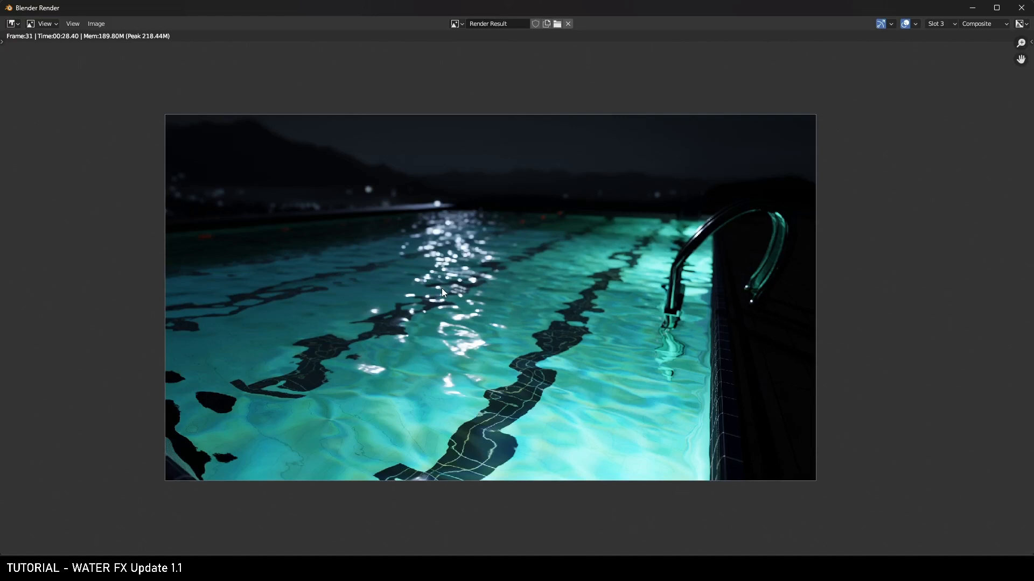
middle_drag(435, 324, 434, 312)
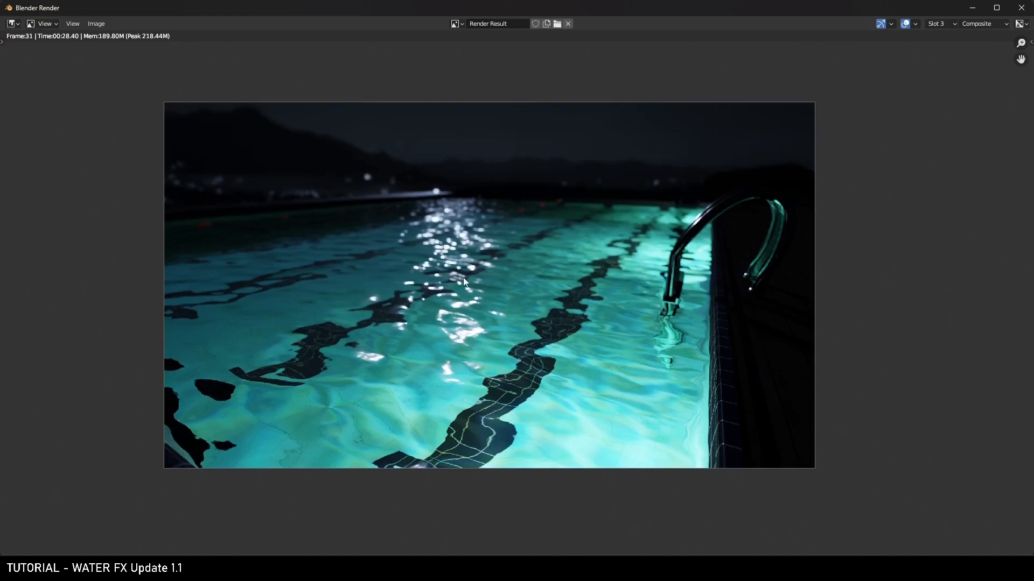